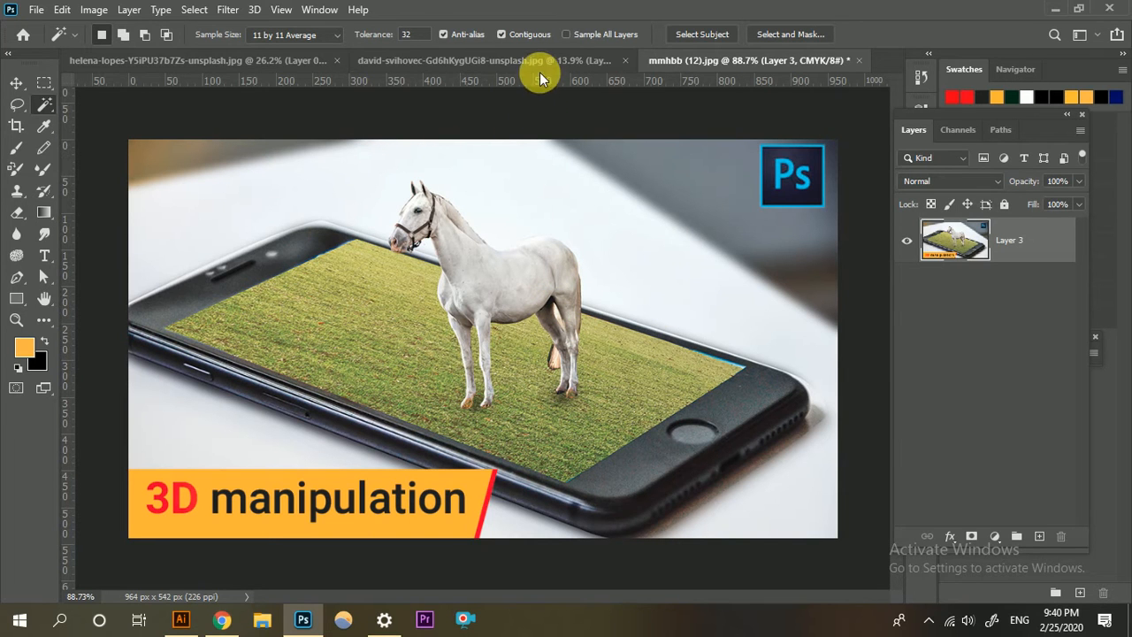
# Switch to the browser and look through the grass photos on Unsplash.
pyautogui.click(1051, 12)
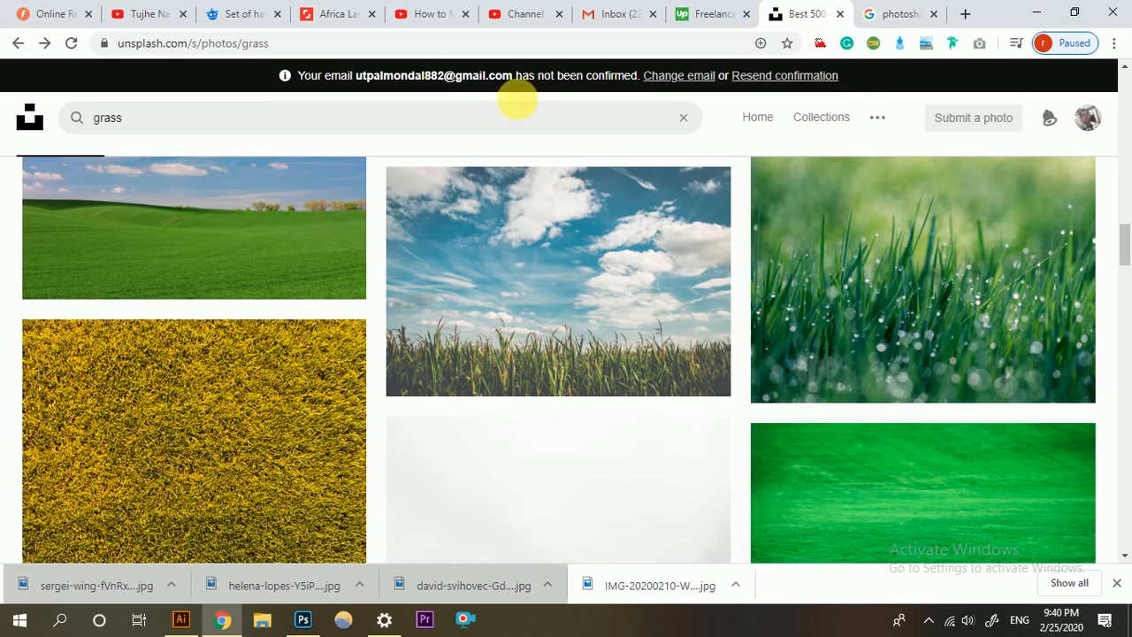
pyautogui.scroll(-5, 235, 220)
pyautogui.scroll(2, 338, 237)
pyautogui.scroll(3, 338, 237)
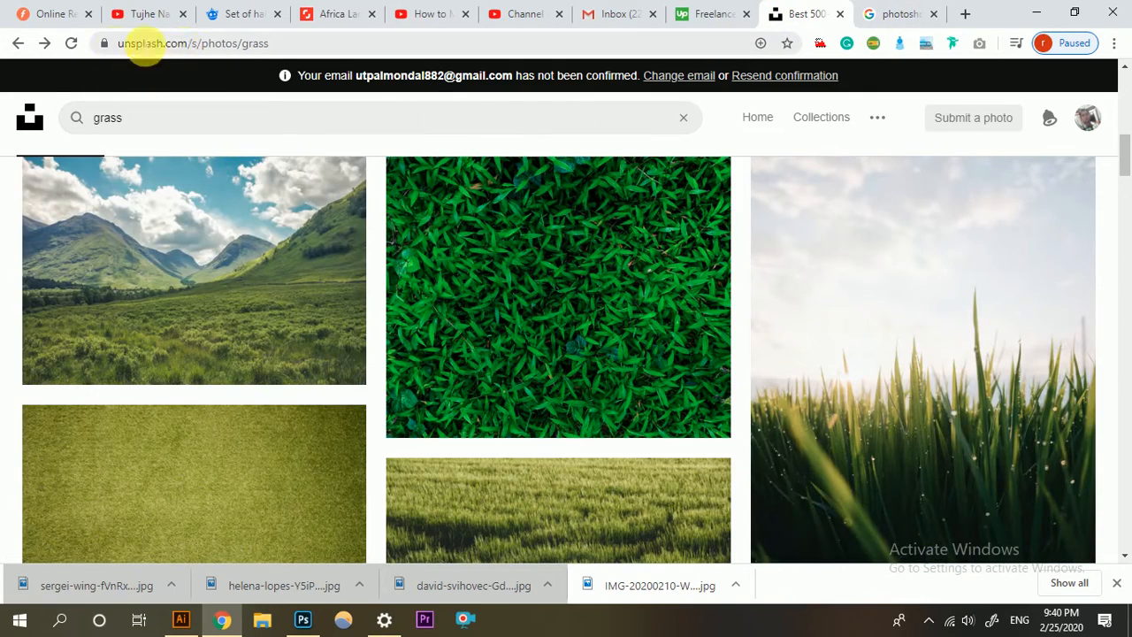
# Search Unsplash for "MOBILE" and browse the phone photos.
pyautogui.click(235, 128)
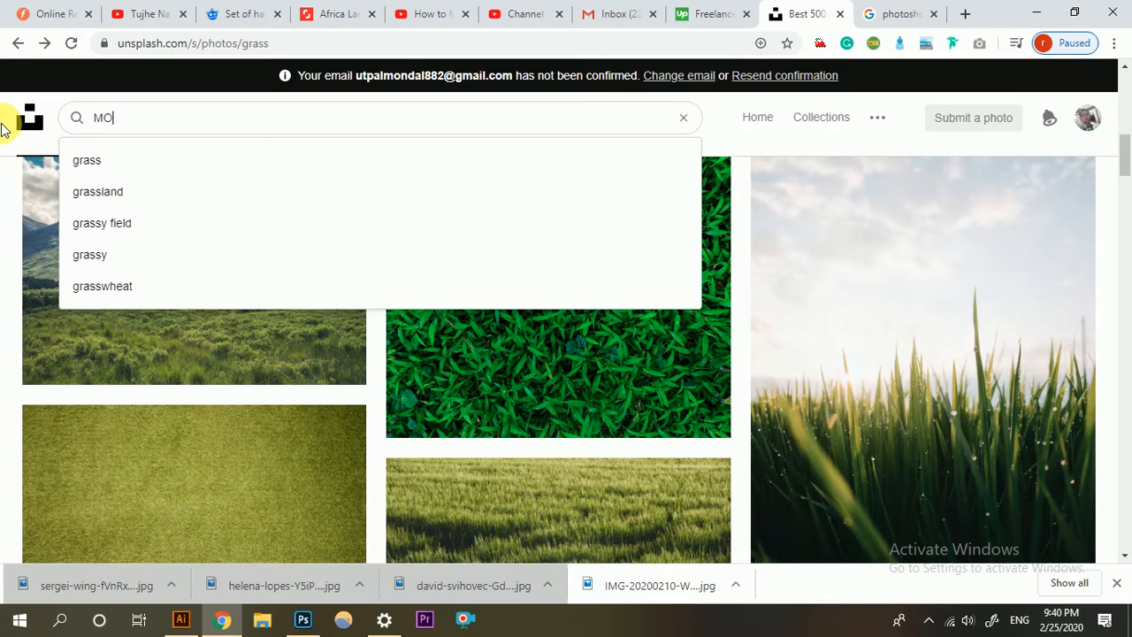
pyautogui.write('MOBIL;E')
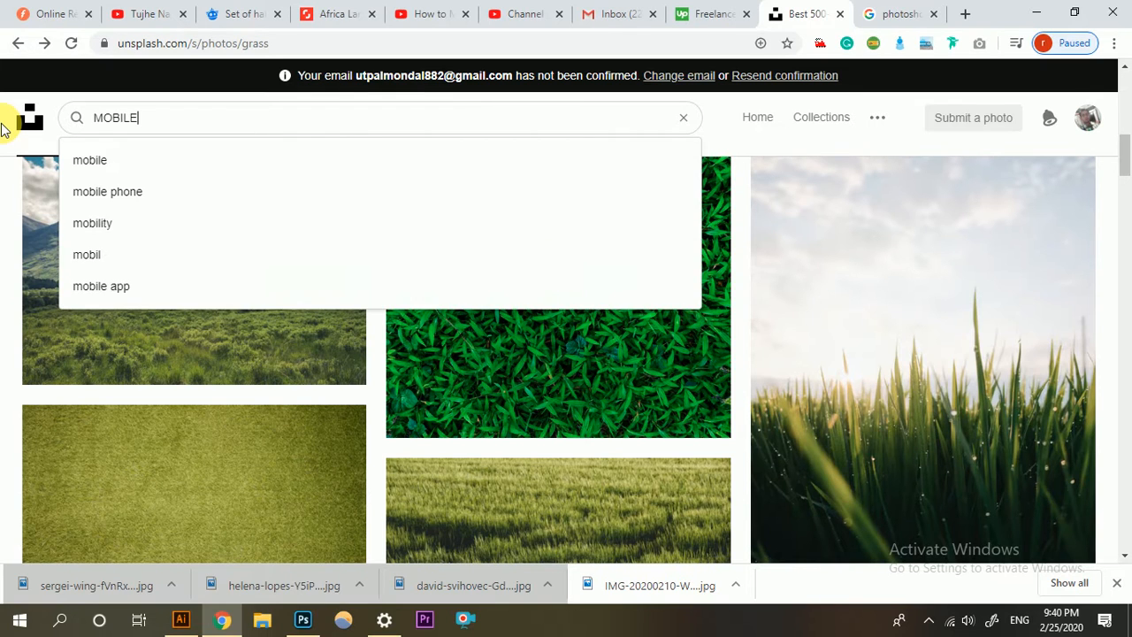
pyautogui.press('Return')
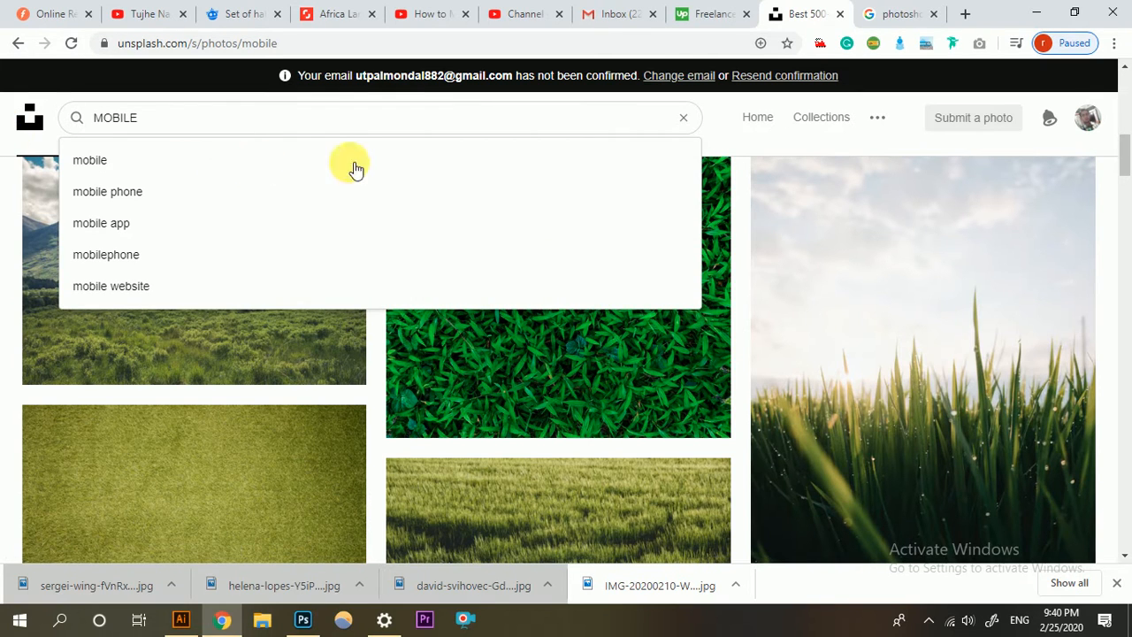
pyautogui.scroll(-3, 392, 400)
pyautogui.scroll(-5, 576, 331)
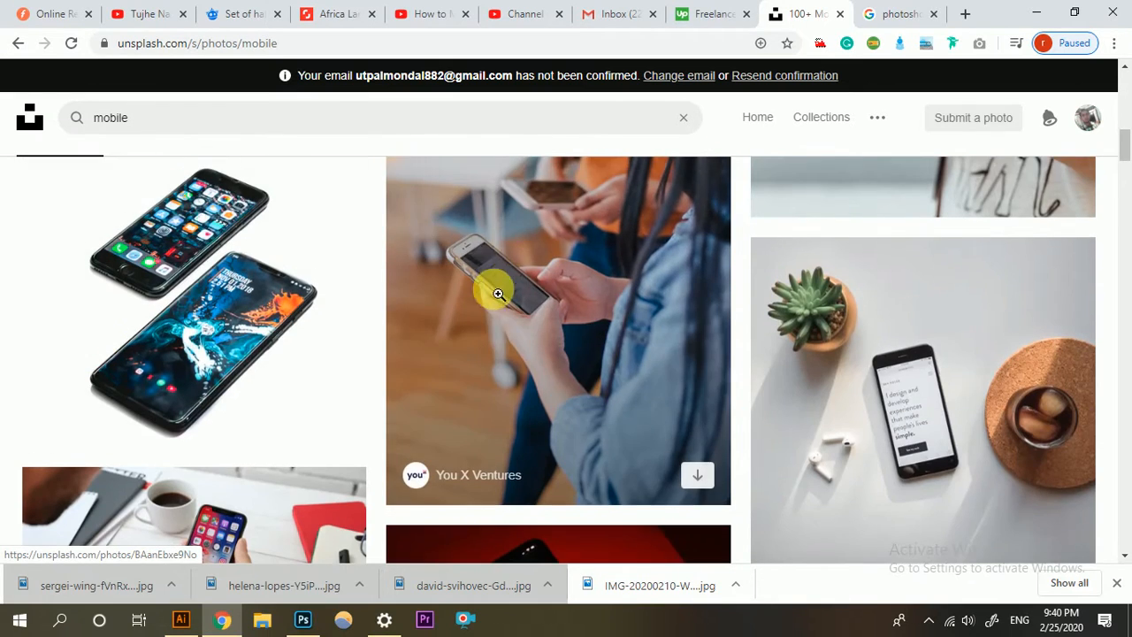
pyautogui.scroll(-3, 493, 291)
pyautogui.scroll(5, 449, 386)
pyautogui.scroll(10, 227, 265)
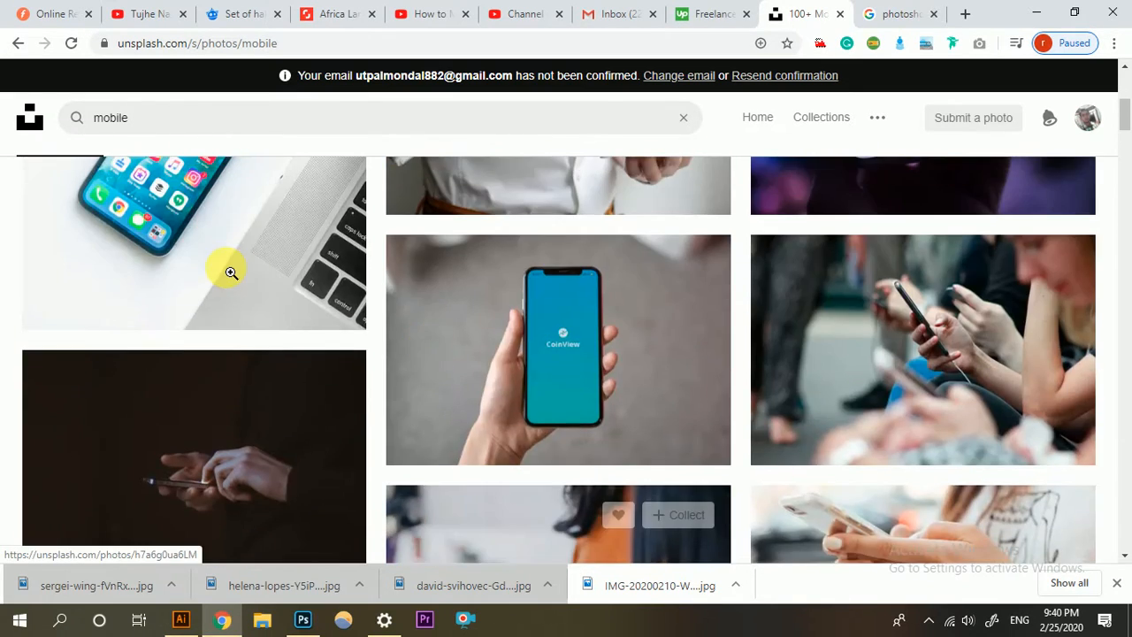
# Search Unsplash for "HORSE" and browse the horse photos.
pyautogui.click(250, 125)
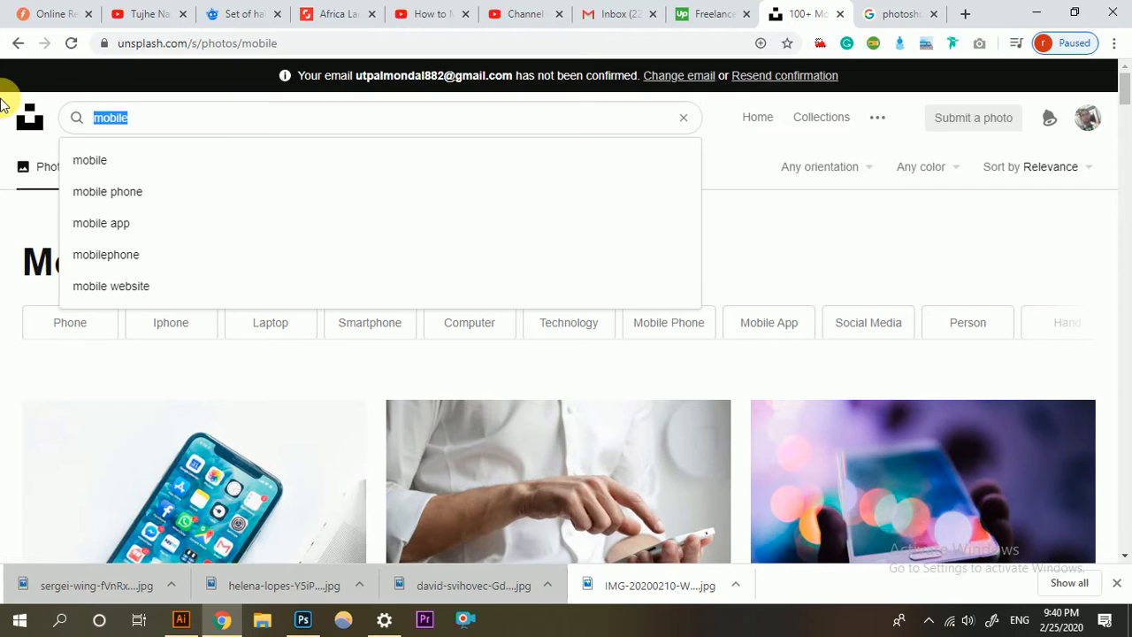
pyautogui.write('HOSE')
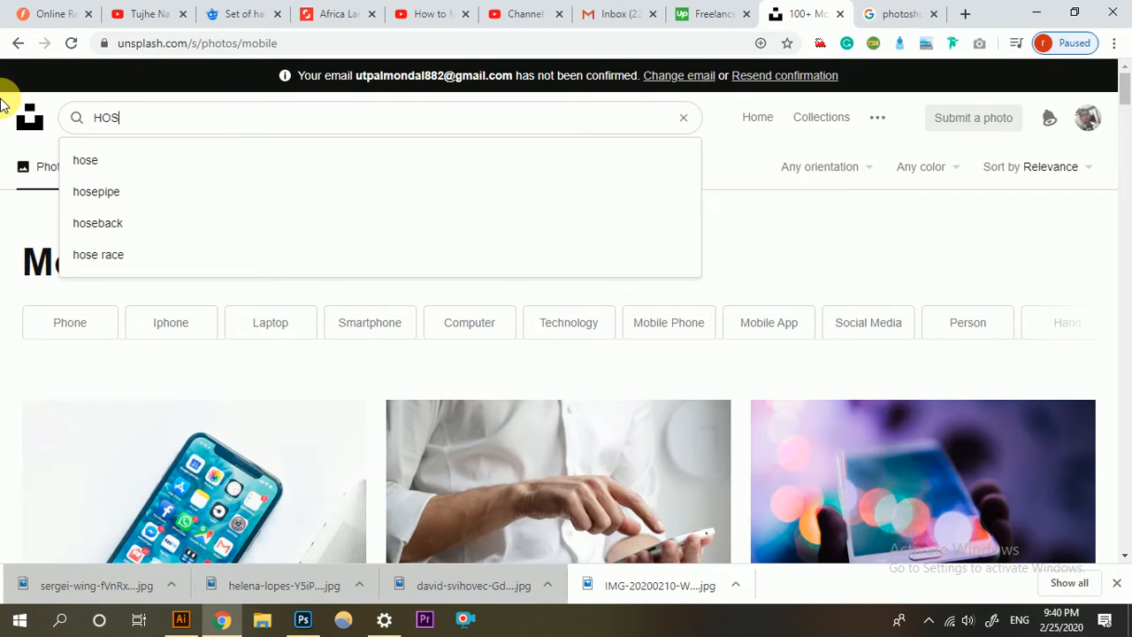
pyautogui.press('BackSpace')
pyautogui.write('RSE')
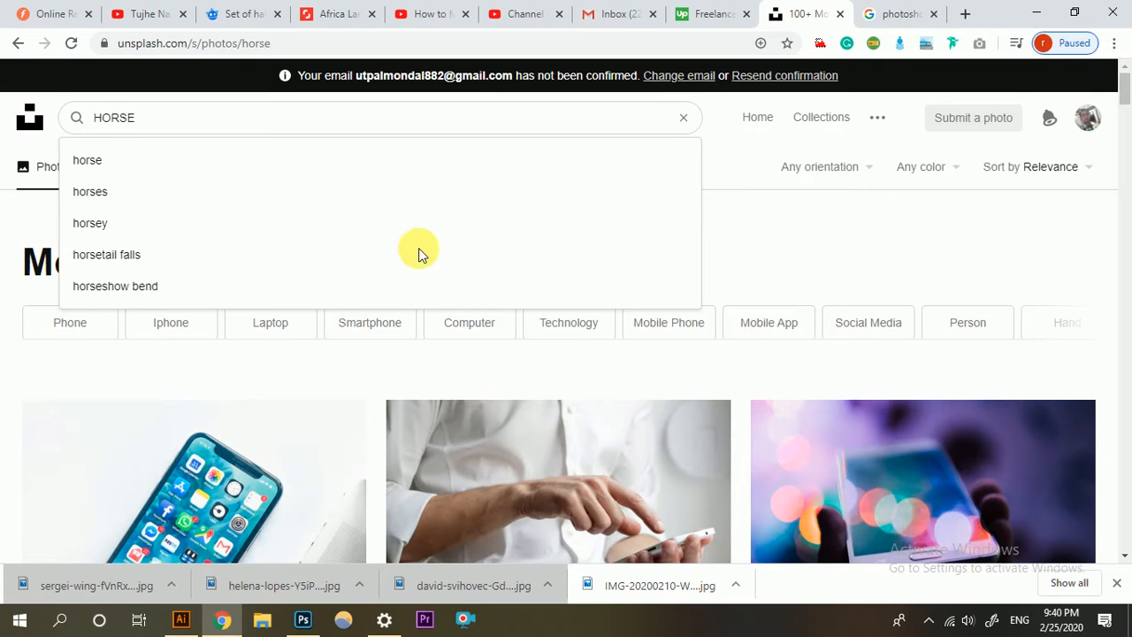
pyautogui.press('Return')
pyautogui.scroll(-4, 416, 292)
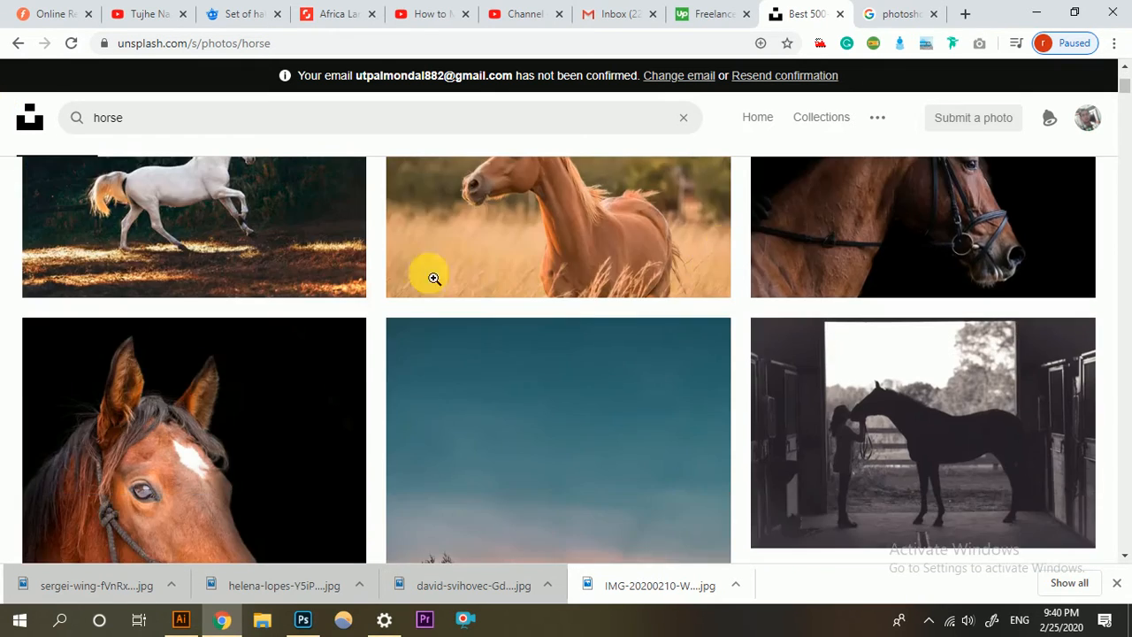
# Switch to Photoshop and view the whole white horse photo in the helena-lopes document.
pyautogui.click(303, 622)
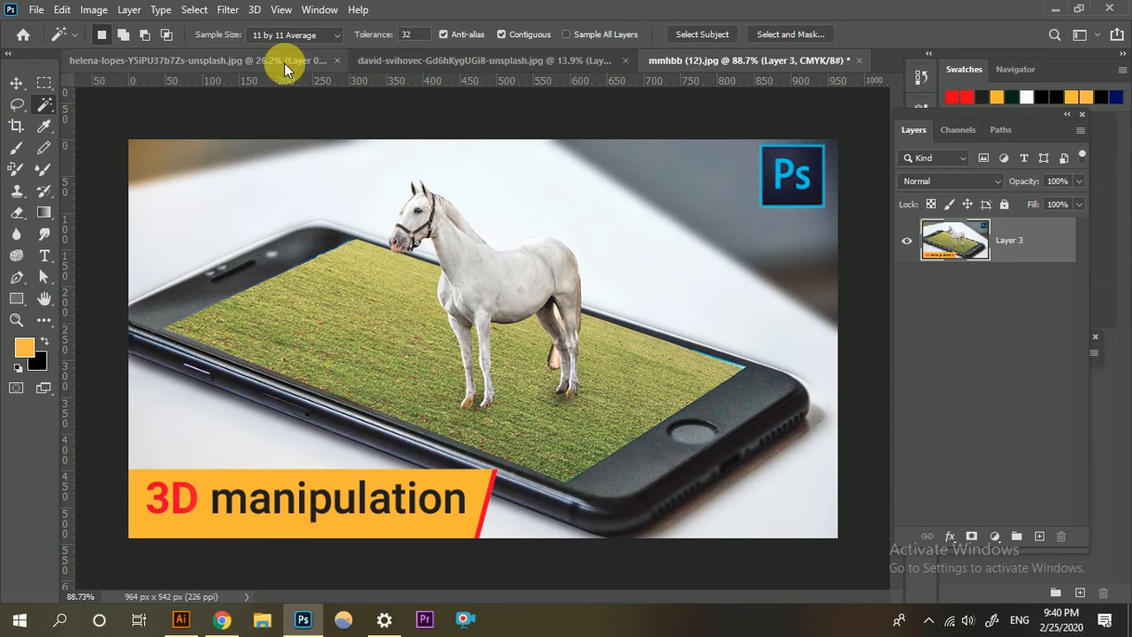
pyautogui.click(260, 58)
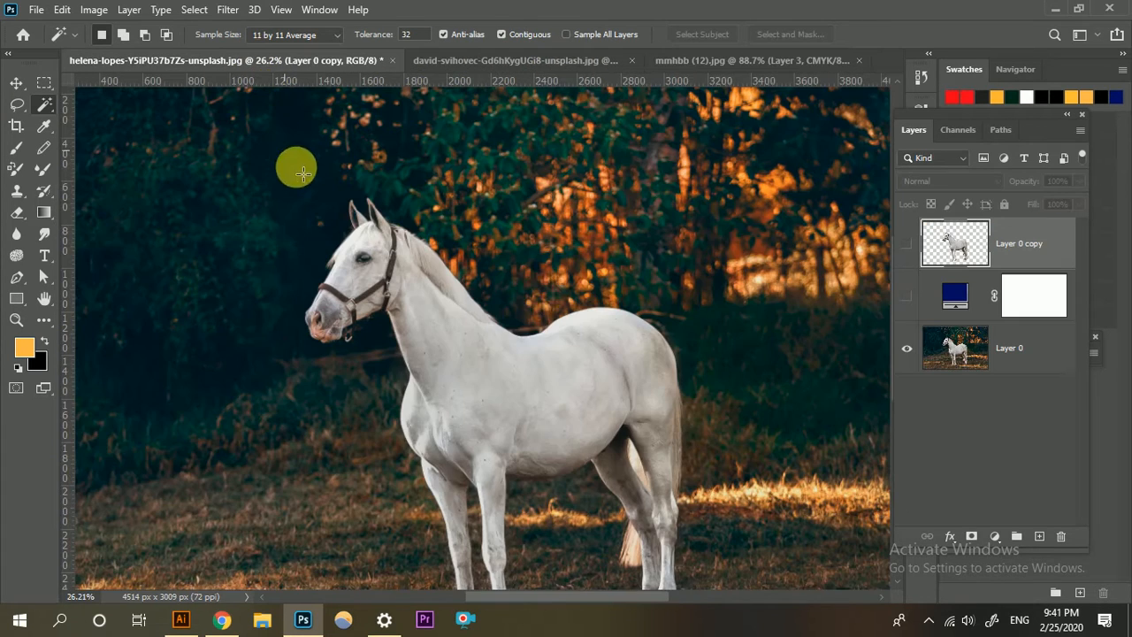
pyautogui.scroll(-3, 596, 293)
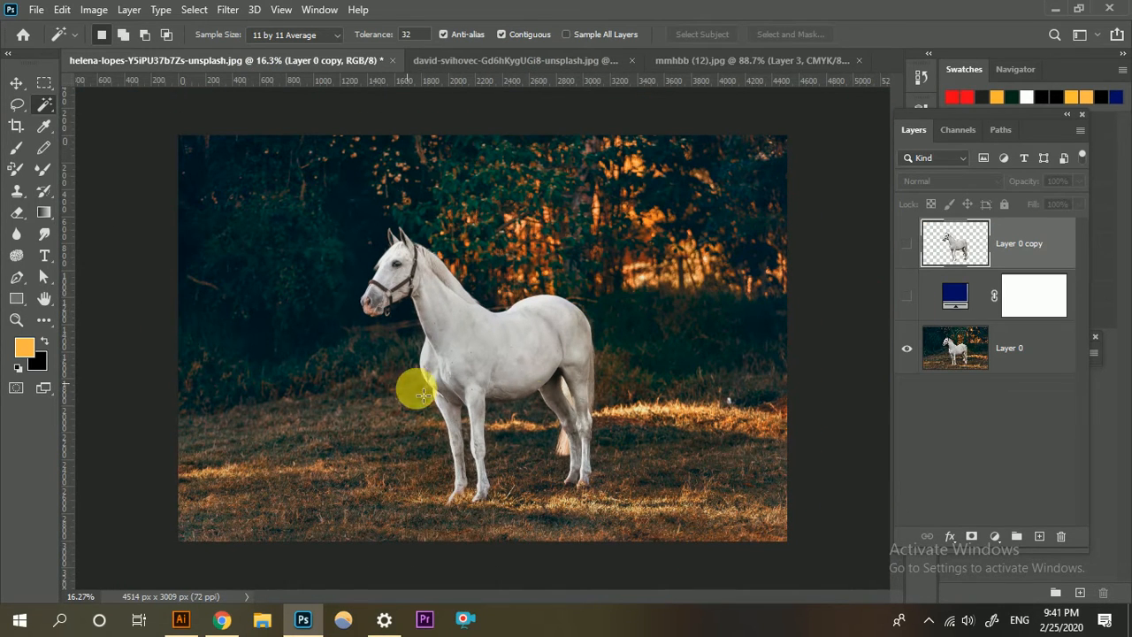
# In the david-svihovec phone document, deselect the canvas selection, show Layer 0, and delete all layers from Layer 6 down to Layer 0 copy.
pyautogui.click(530, 58)
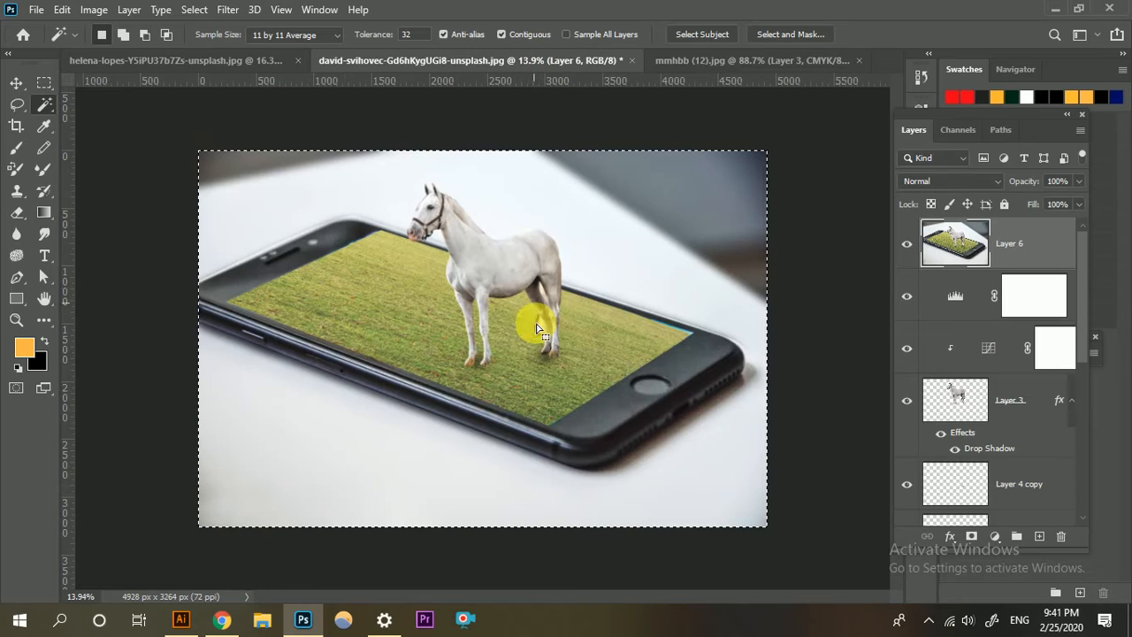
pyautogui.scroll(-5, 1011, 389)
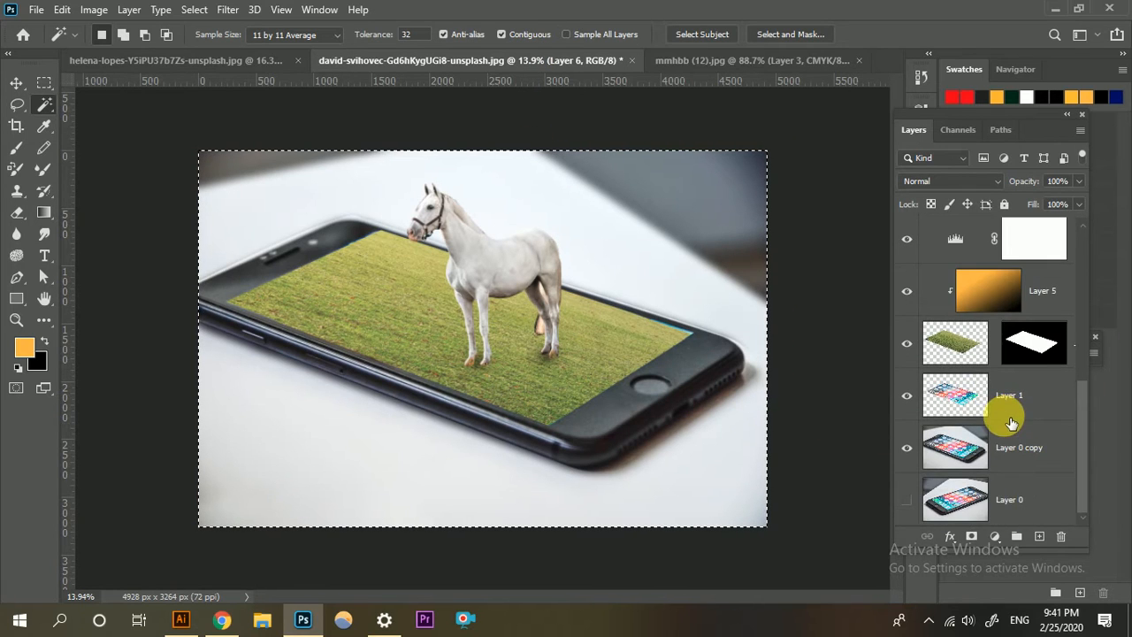
pyautogui.keyDown('shift'); pyautogui.click(1047, 459); pyautogui.keyUp('shift')
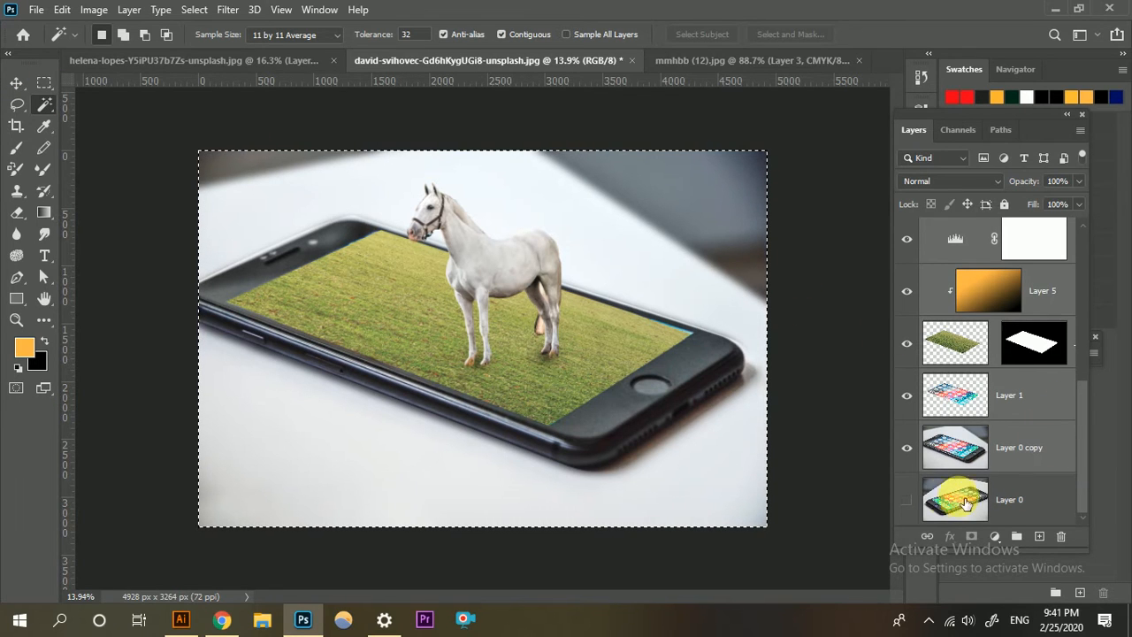
pyautogui.click(1036, 450)
pyautogui.scroll(3, 1051, 361)
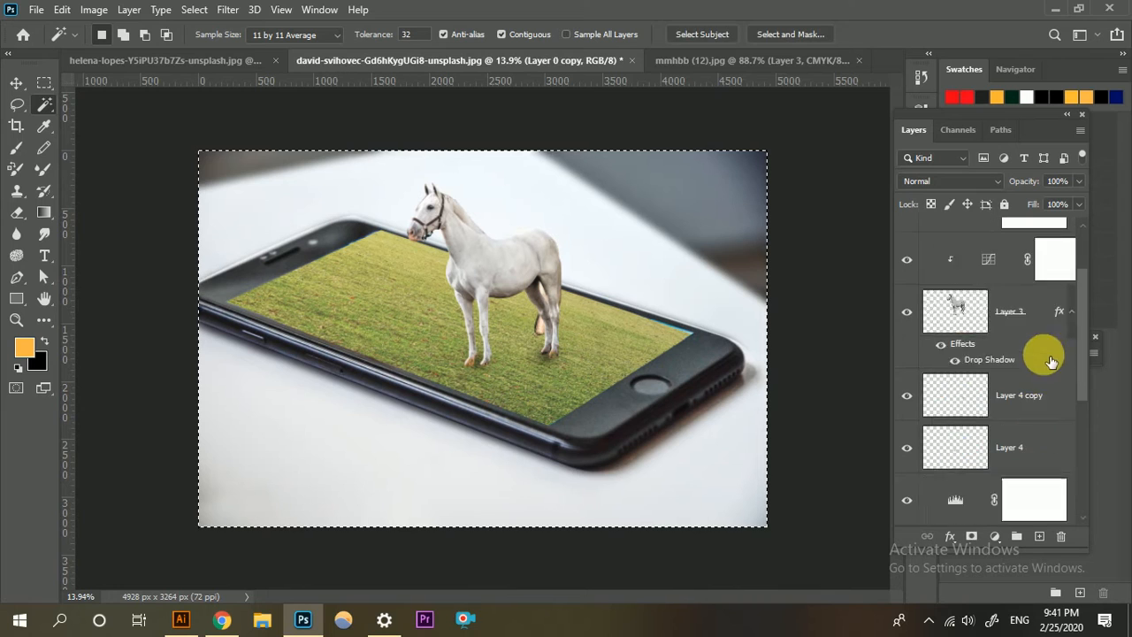
pyautogui.scroll(3, 1048, 327)
pyautogui.keyDown('shift'); pyautogui.click(1050, 256); pyautogui.keyUp('shift')
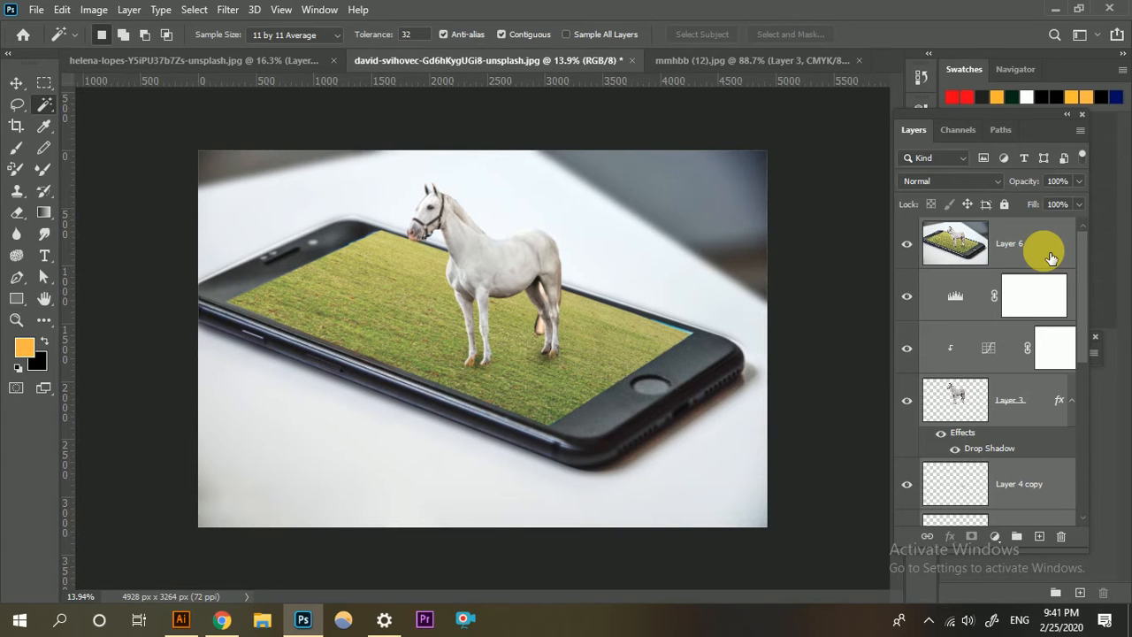
pyautogui.click(1050, 257)
pyautogui.scroll(-5, 1031, 313)
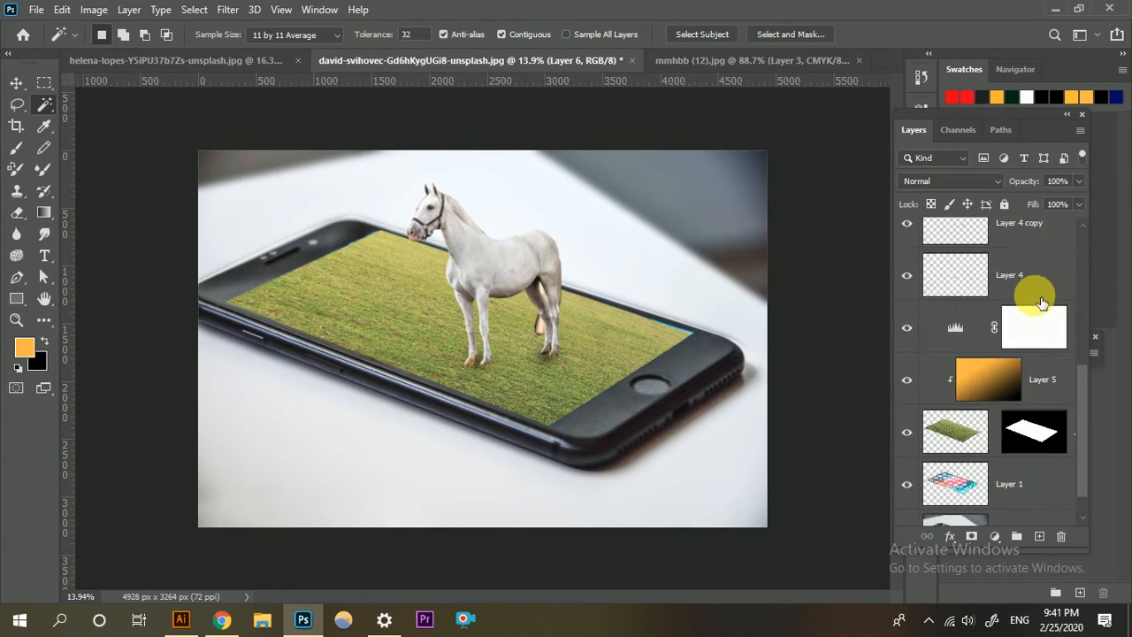
pyautogui.keyDown('shift'); pyautogui.click(1039, 456); pyautogui.keyUp('shift')
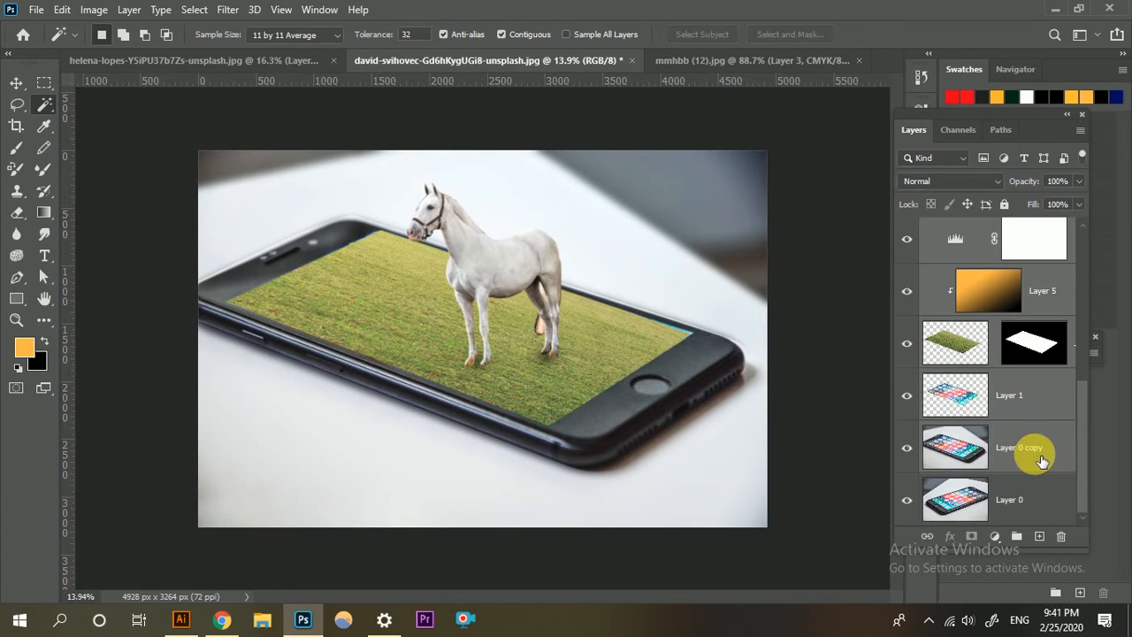
pyautogui.press('Delete')
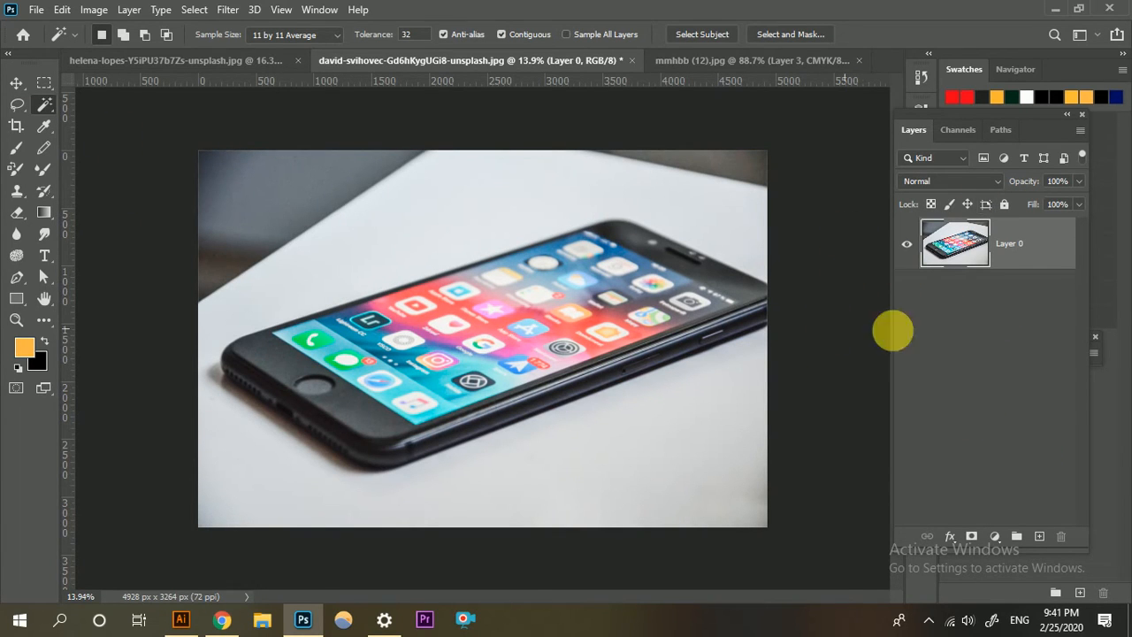
# In the helena-lopes horse document, activate the Pen tool and make Layer 0 the active layer.
pyautogui.click(214, 59)
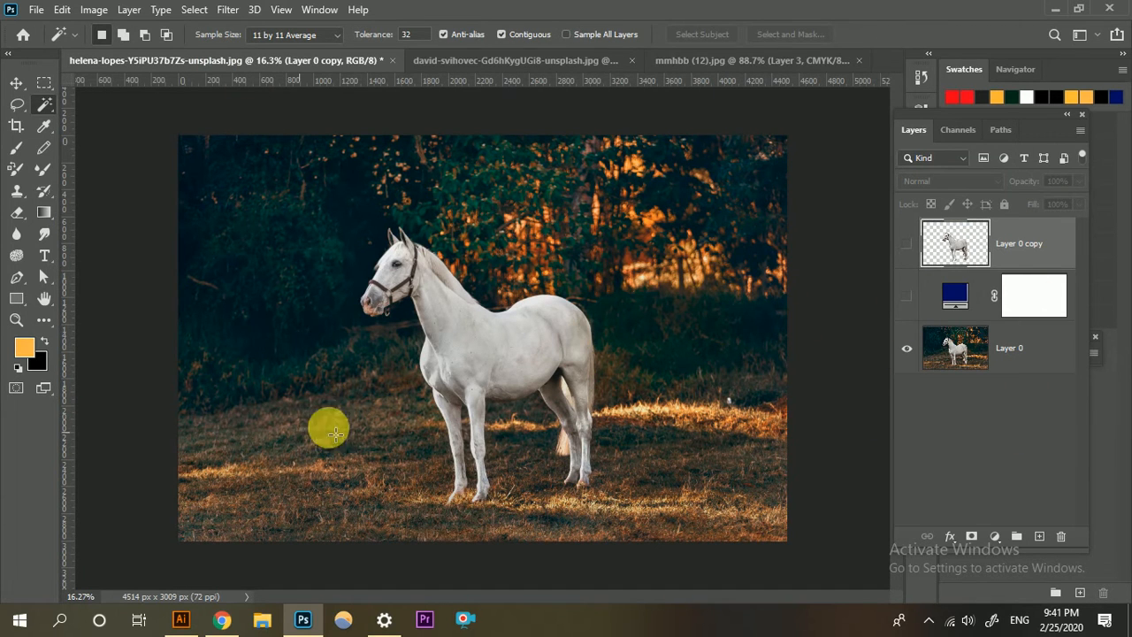
pyautogui.scroll(3, 422, 367)
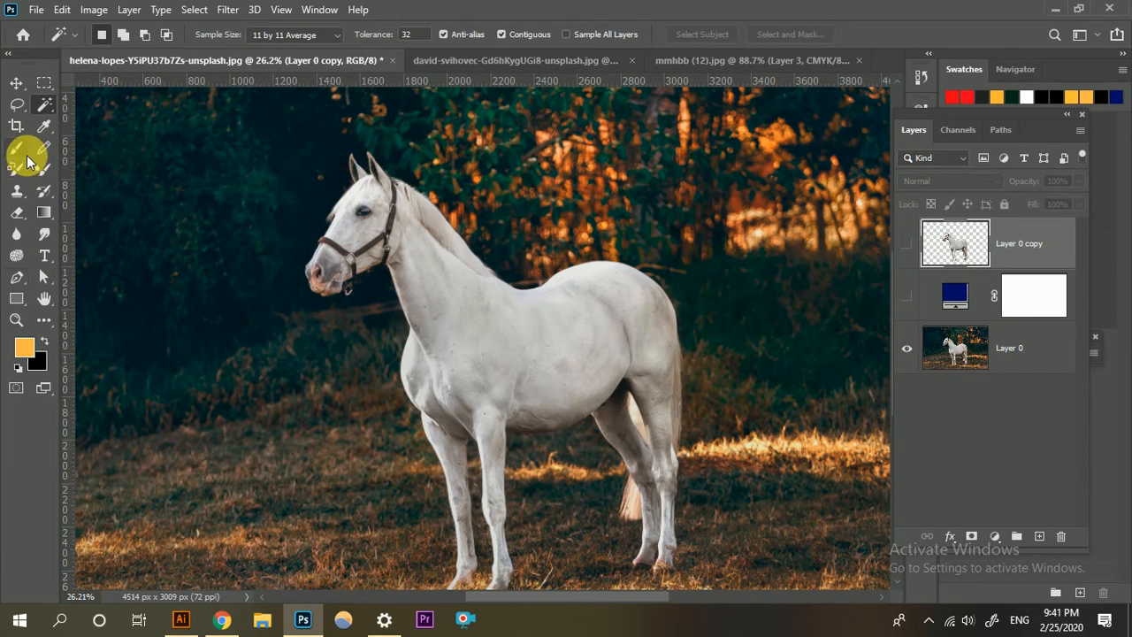
pyautogui.press('p')
pyautogui.click(942, 349)
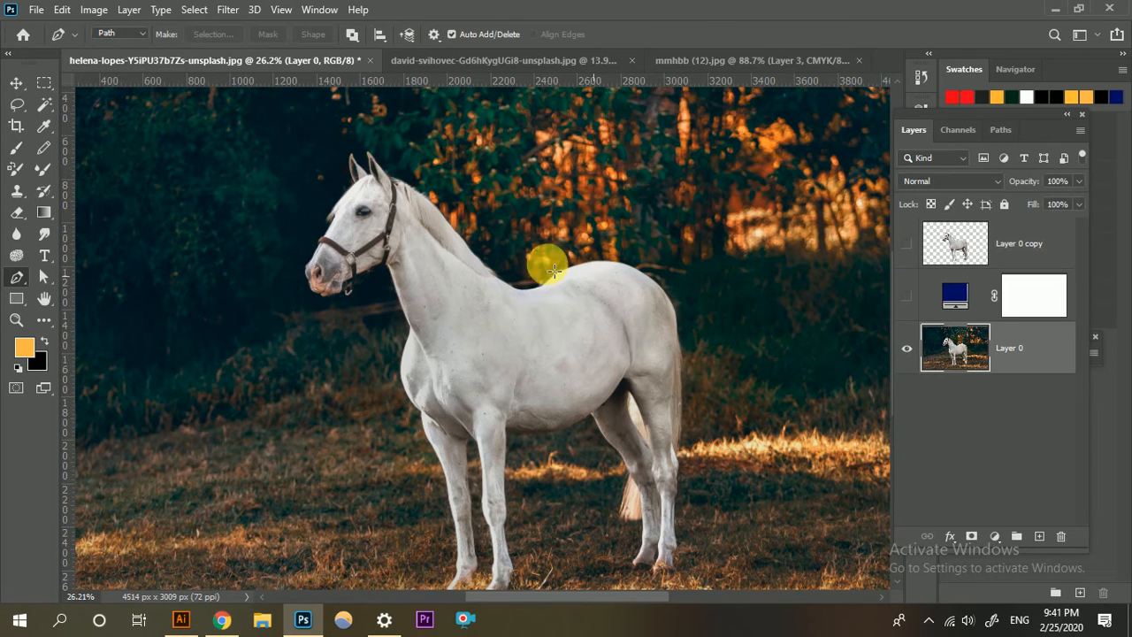
pyautogui.scroll(3, 412, 227)
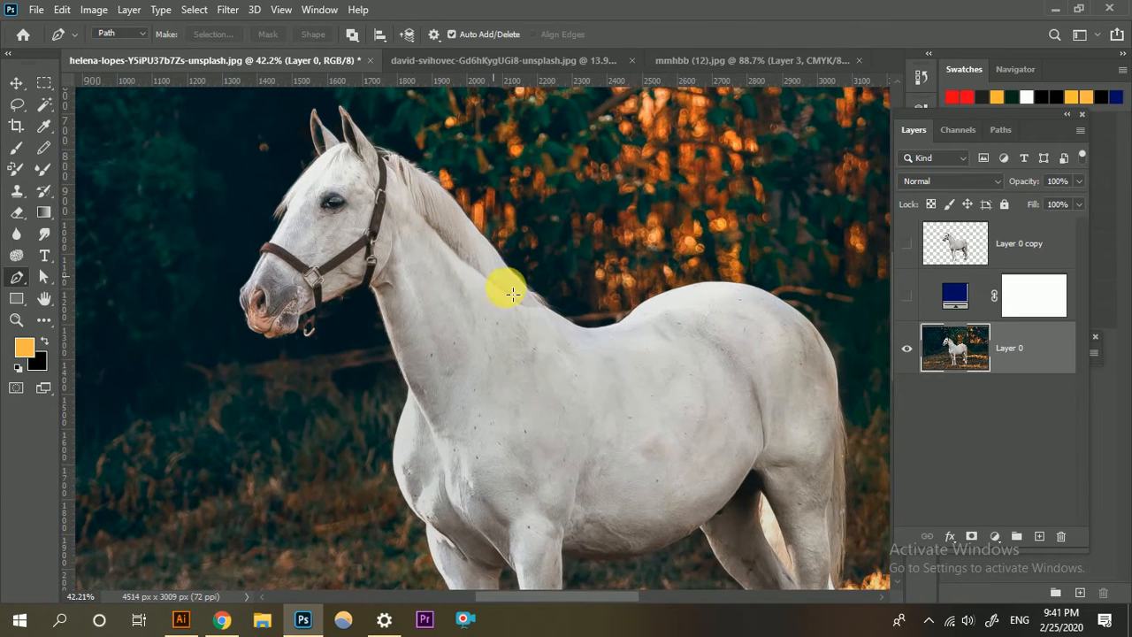
pyautogui.scroll(-3, 770, 371)
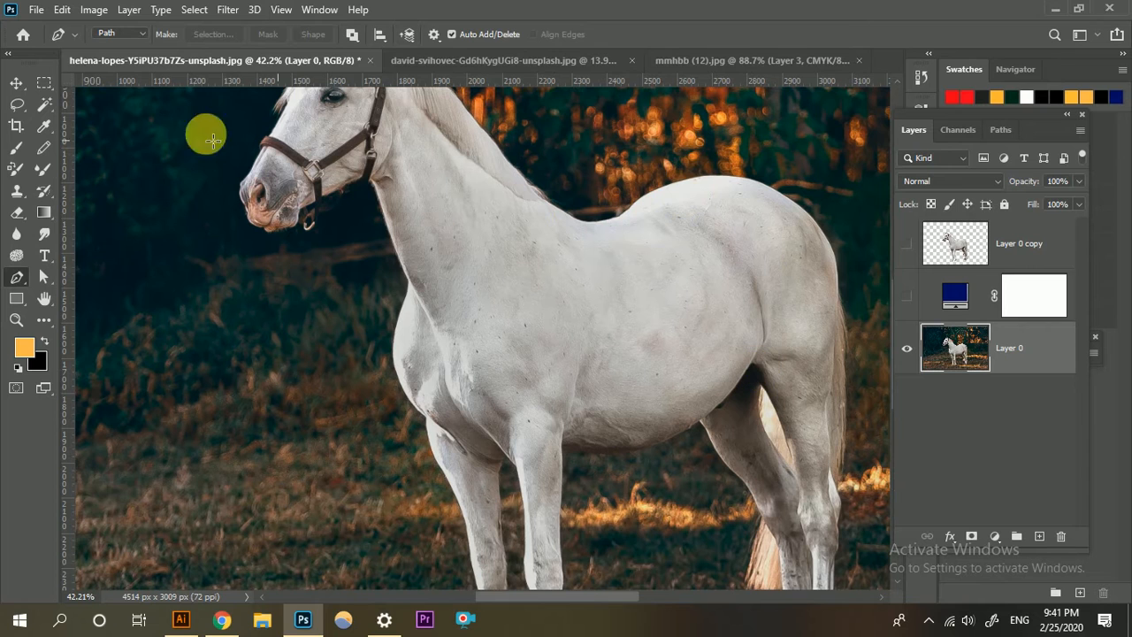
pyautogui.scroll(2, 608, 247)
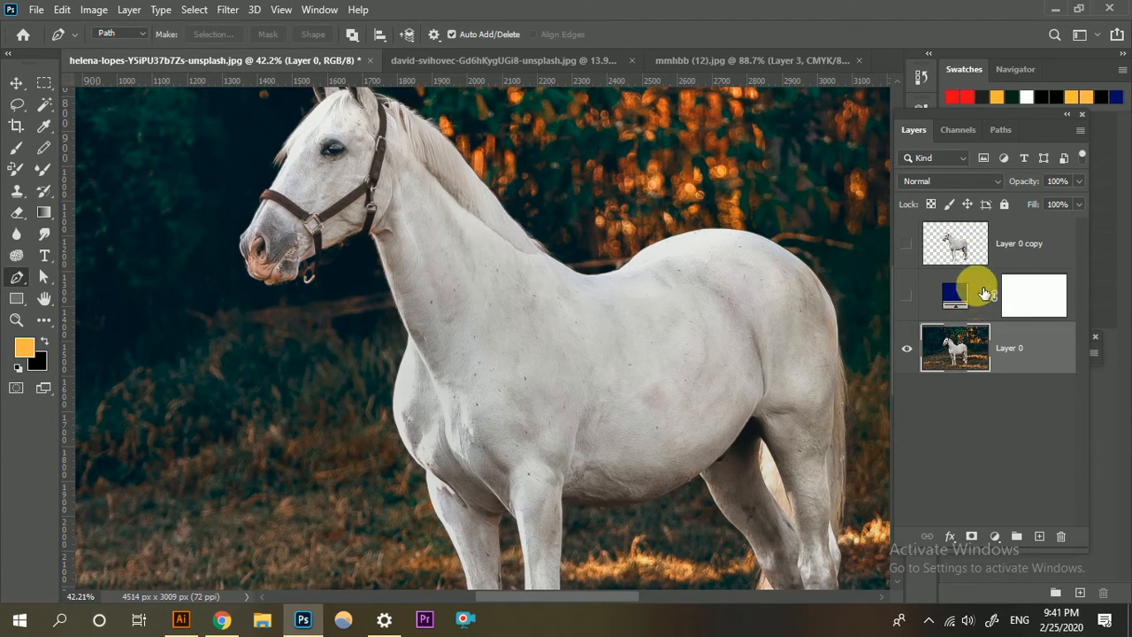
# Load the horse cut-out on Layer 0 copy as a selection and inspect its outline around the head, back and legs.
pyautogui.keyDown('ctrl'); pyautogui.click(955, 243); pyautogui.keyUp('ctrl')
pyautogui.scroll(3, 430, 253)
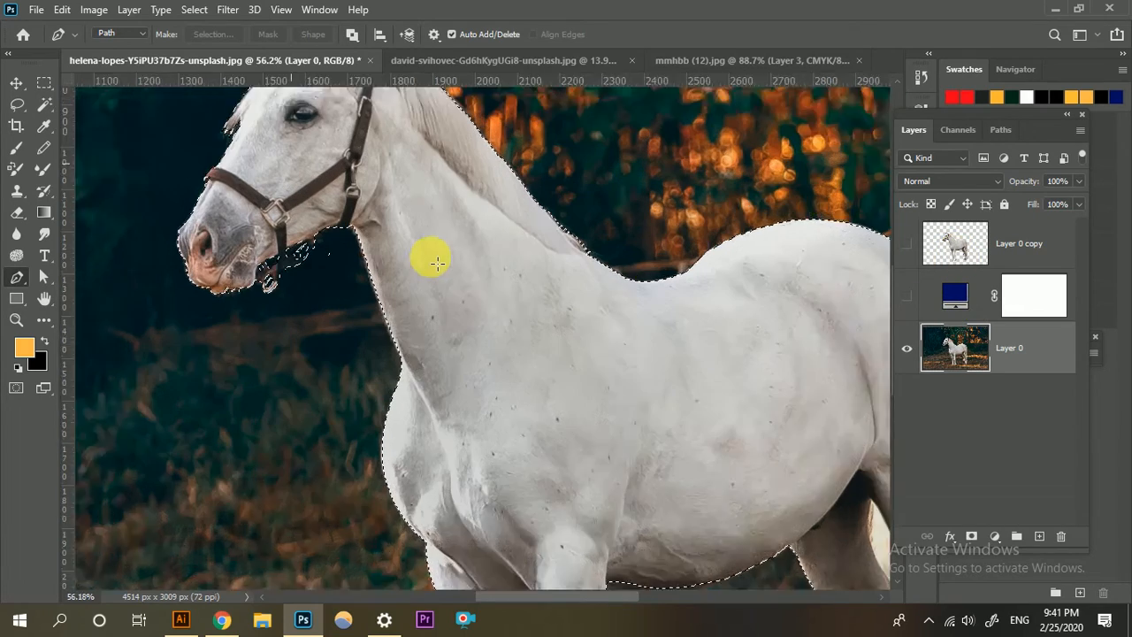
pyautogui.scroll(3, 535, 239)
pyautogui.scroll(1, 372, 182)
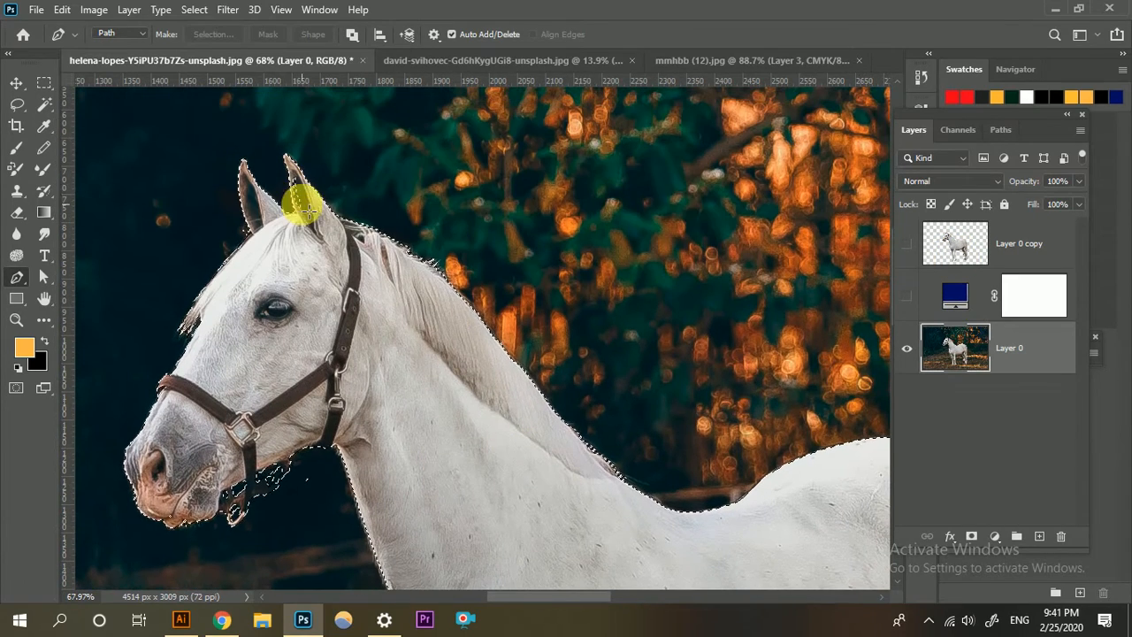
pyautogui.scroll(-5, 338, 278)
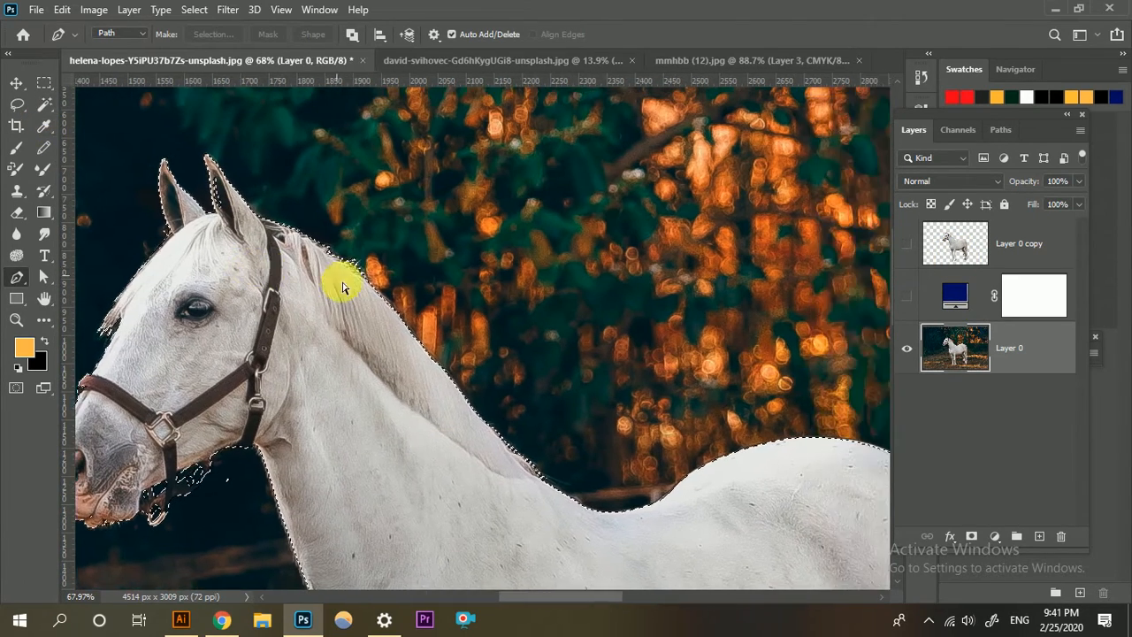
pyautogui.scroll(-4, 549, 354)
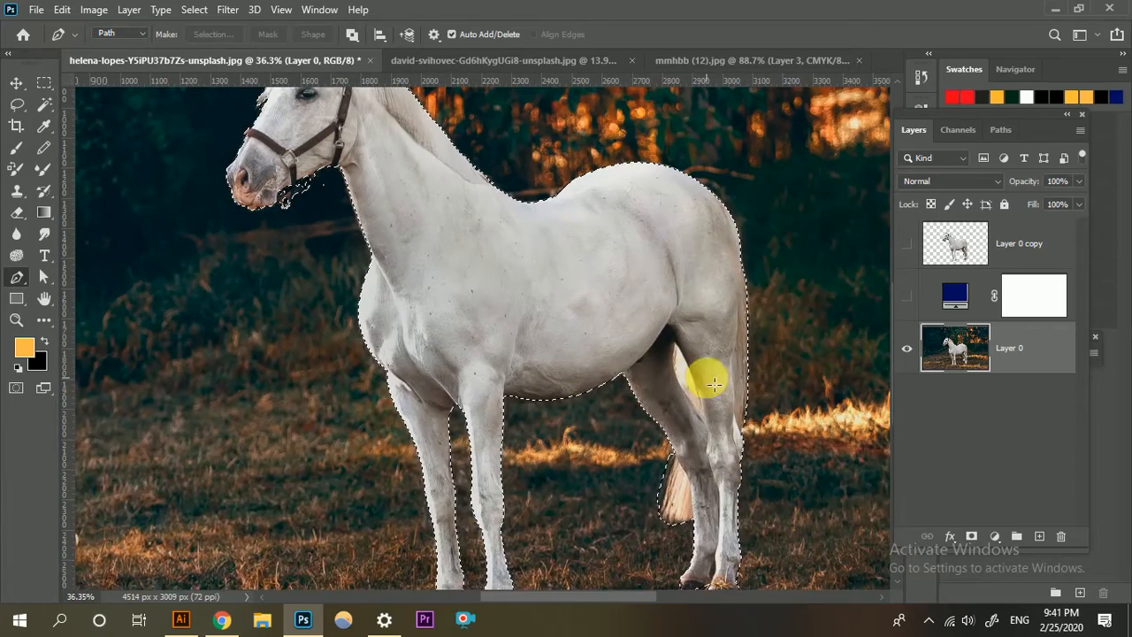
pyautogui.scroll(2, 707, 375)
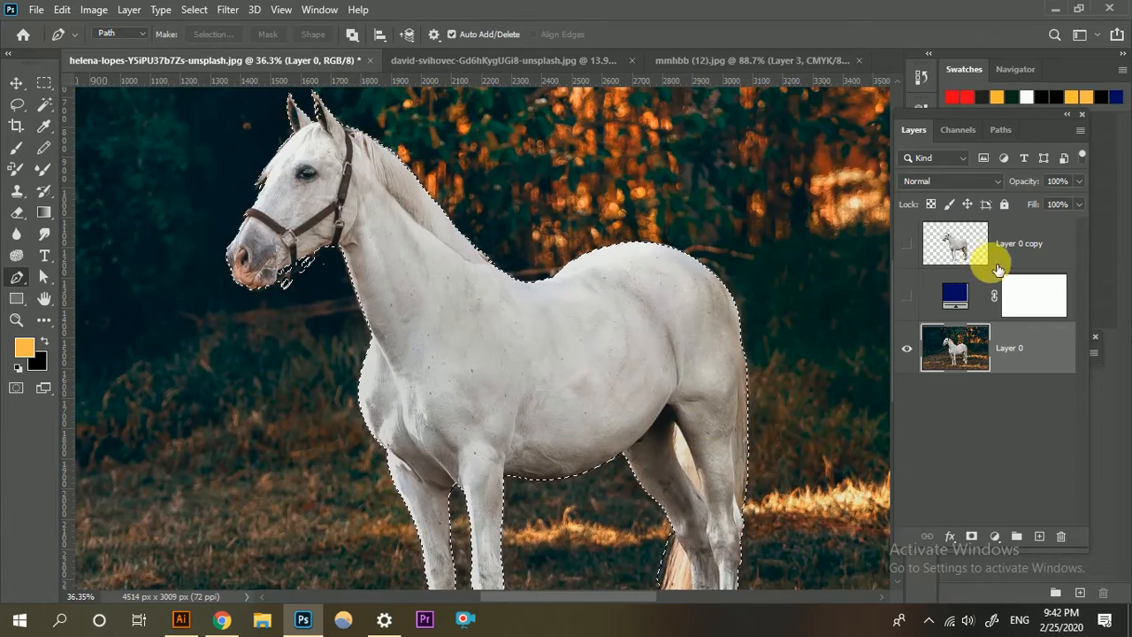
# Hide Layer 0 and show Layer 0 copy to check the isolated horse on transparency.
pyautogui.click(907, 349)
pyautogui.click(906, 244)
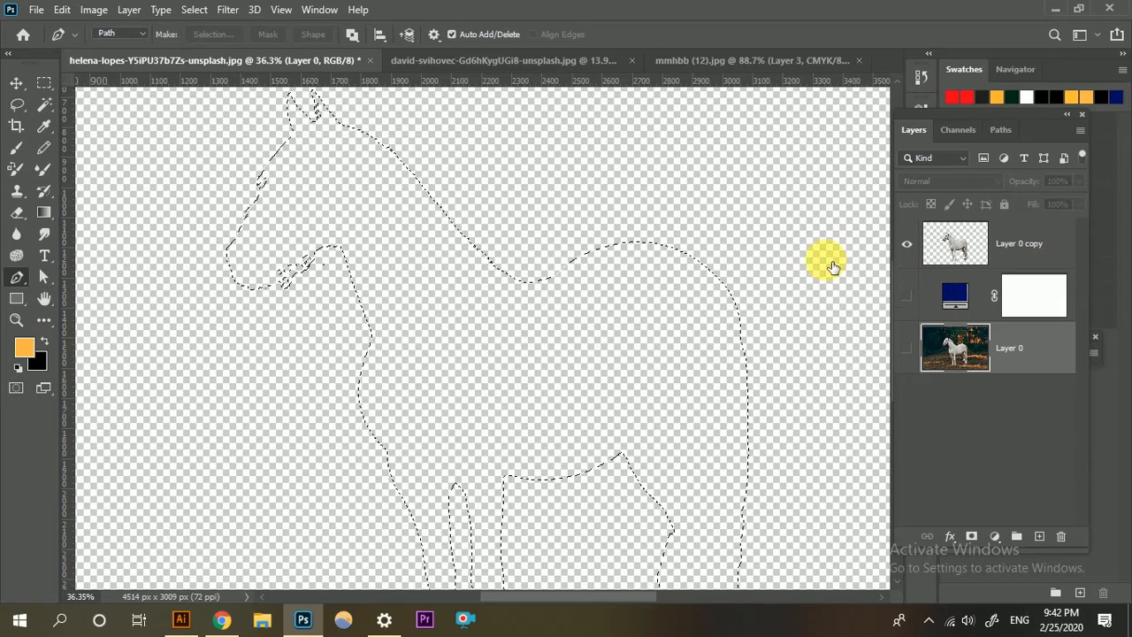
pyautogui.scroll(-4, 421, 301)
pyautogui.scroll(-2, 566, 351)
pyautogui.scroll(4, 579, 354)
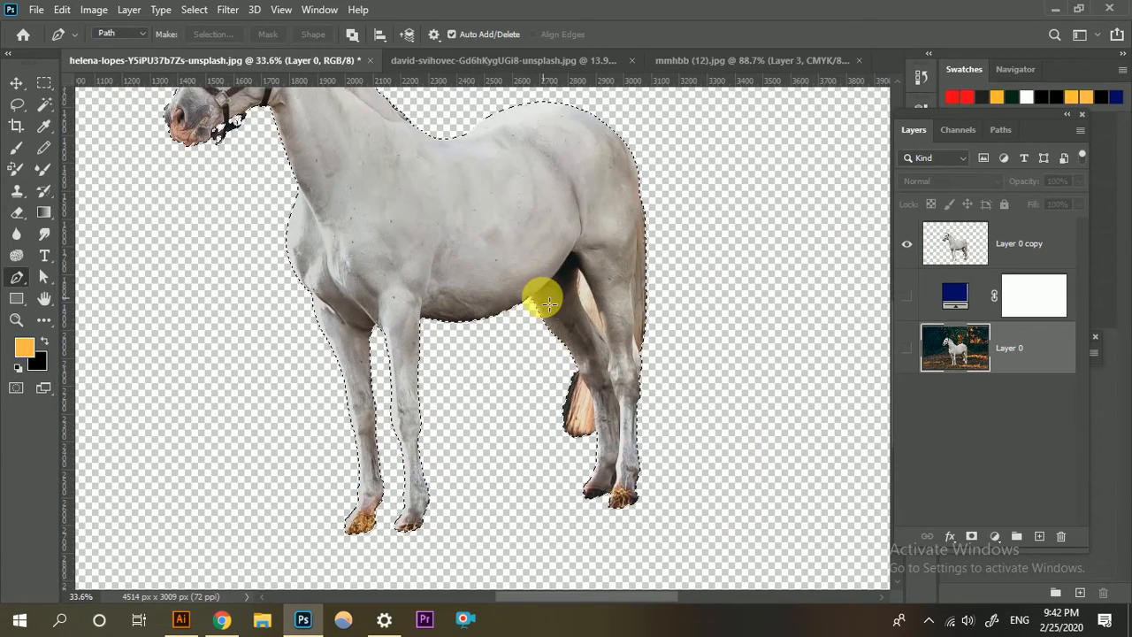
# Inspect the isolated horse up close, then check it against the navy fill layer and hide that layer again.
pyautogui.scroll(7, 549, 303)
pyautogui.scroll(4, 443, 307)
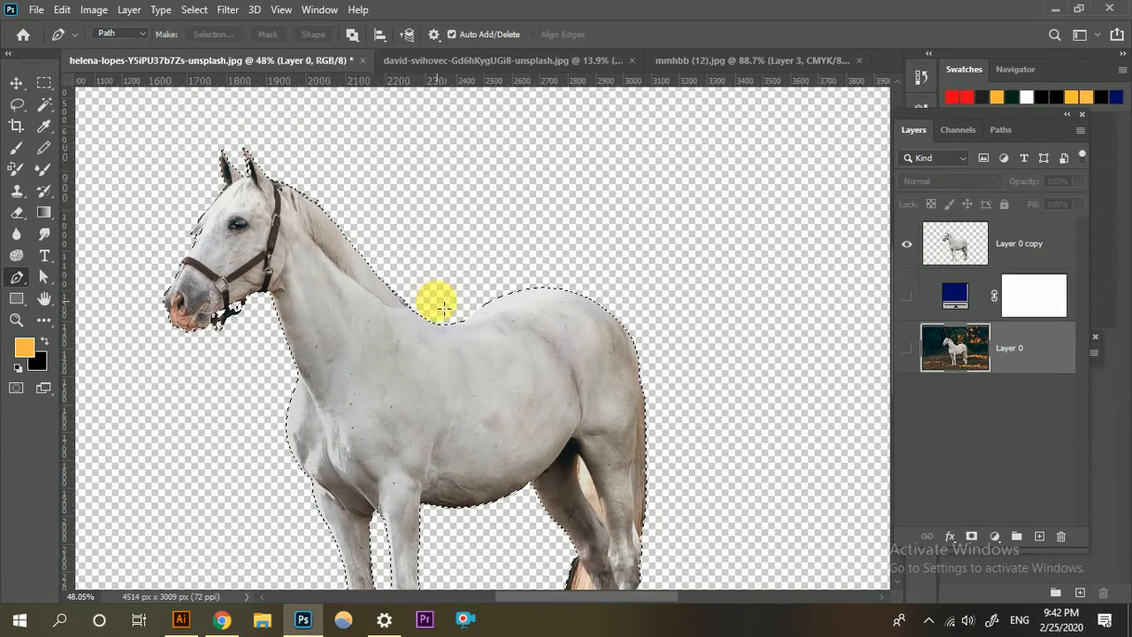
pyautogui.scroll(-5, 438, 305)
pyautogui.scroll(-2, 537, 369)
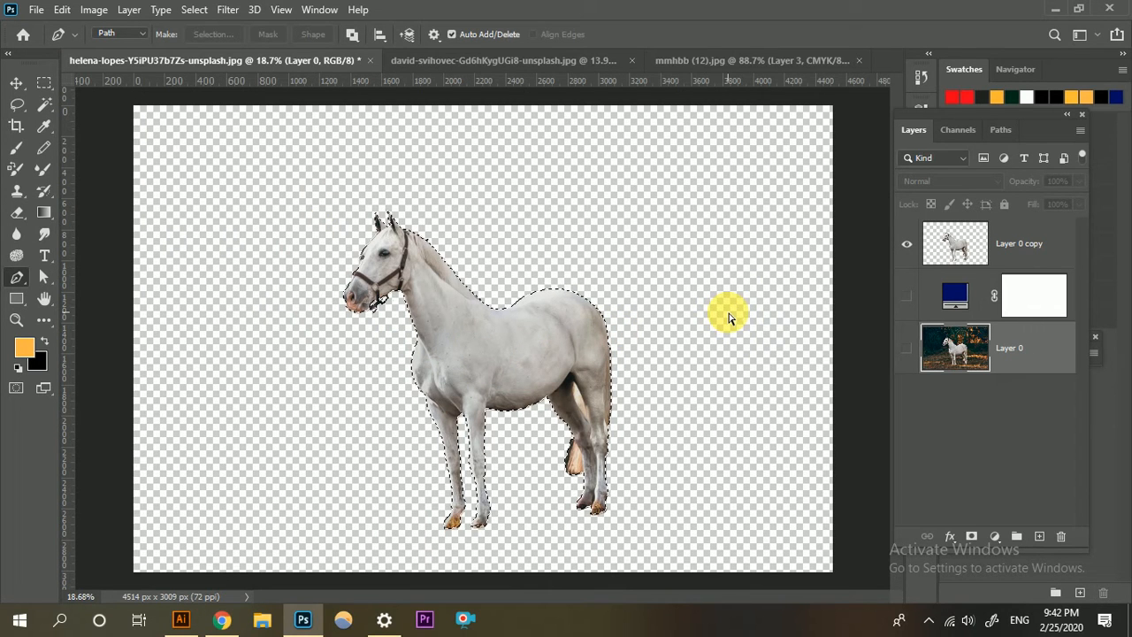
pyautogui.click(62, 9)
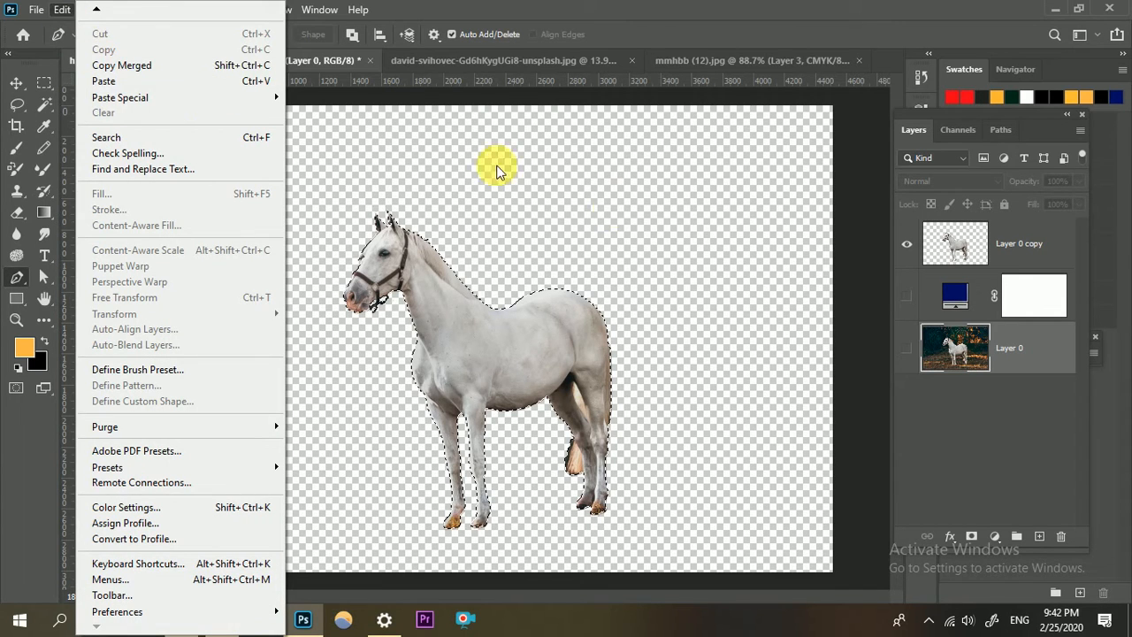
pyautogui.click(904, 300)
pyautogui.click(906, 299)
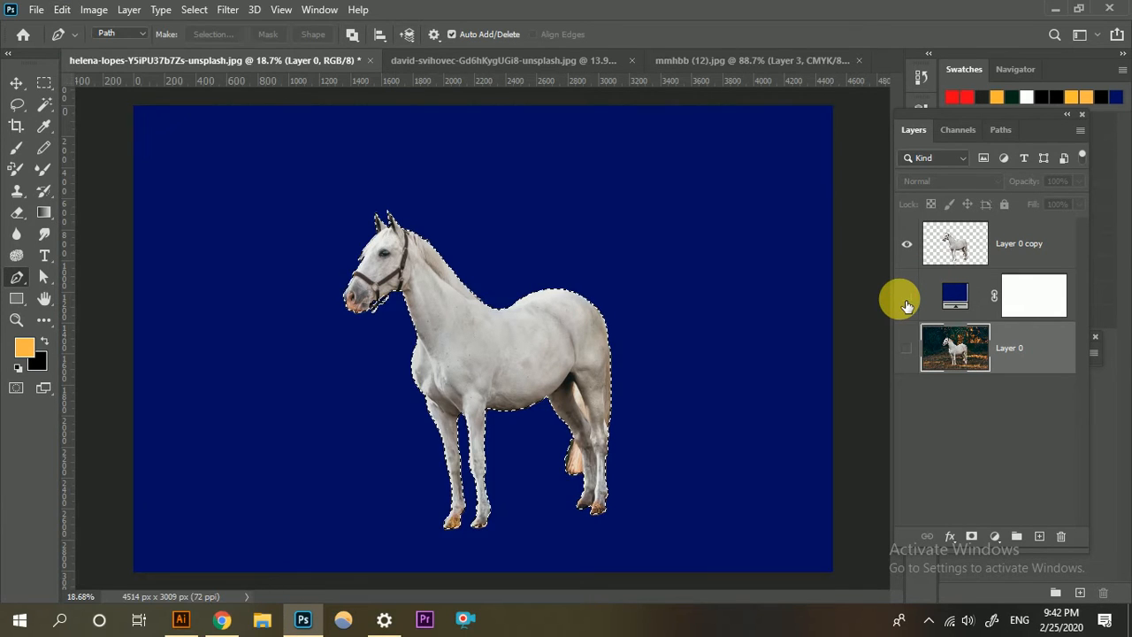
pyautogui.click(905, 301)
# Copy the selected horse with Copy Merged and switch to the david-svihovec phone document.
pyautogui.click(63, 10)
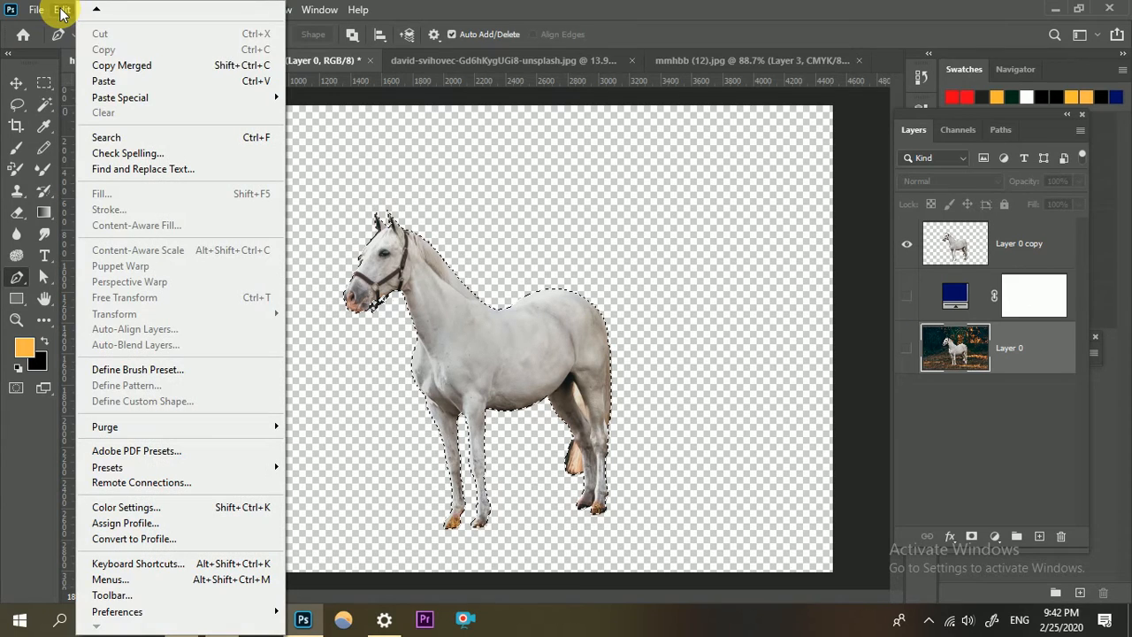
pyautogui.click(133, 66)
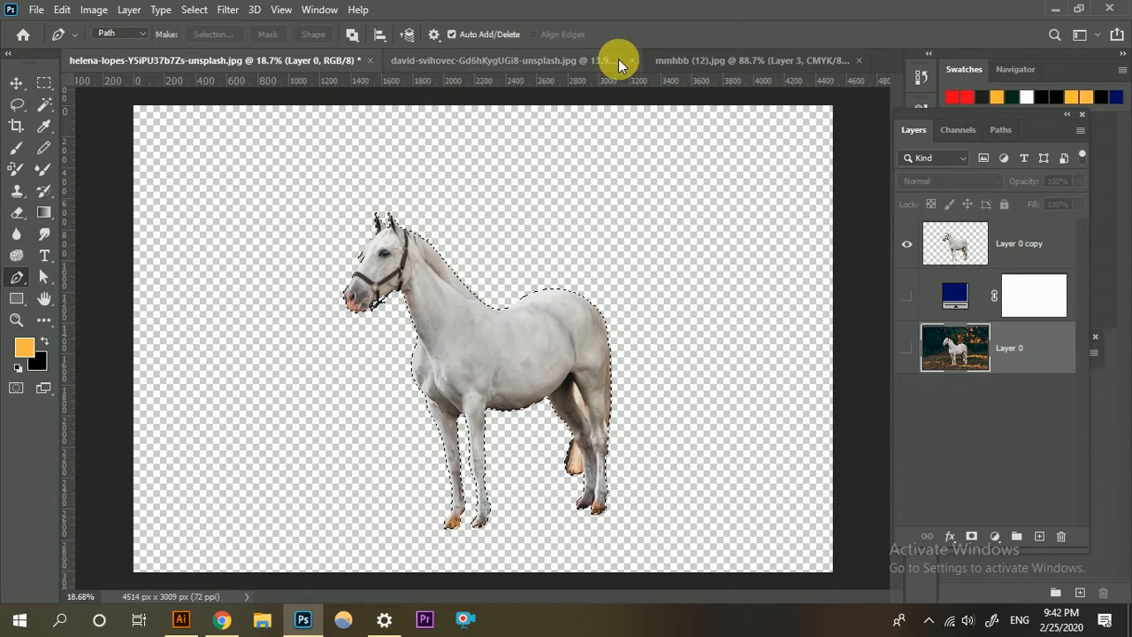
pyautogui.click(498, 58)
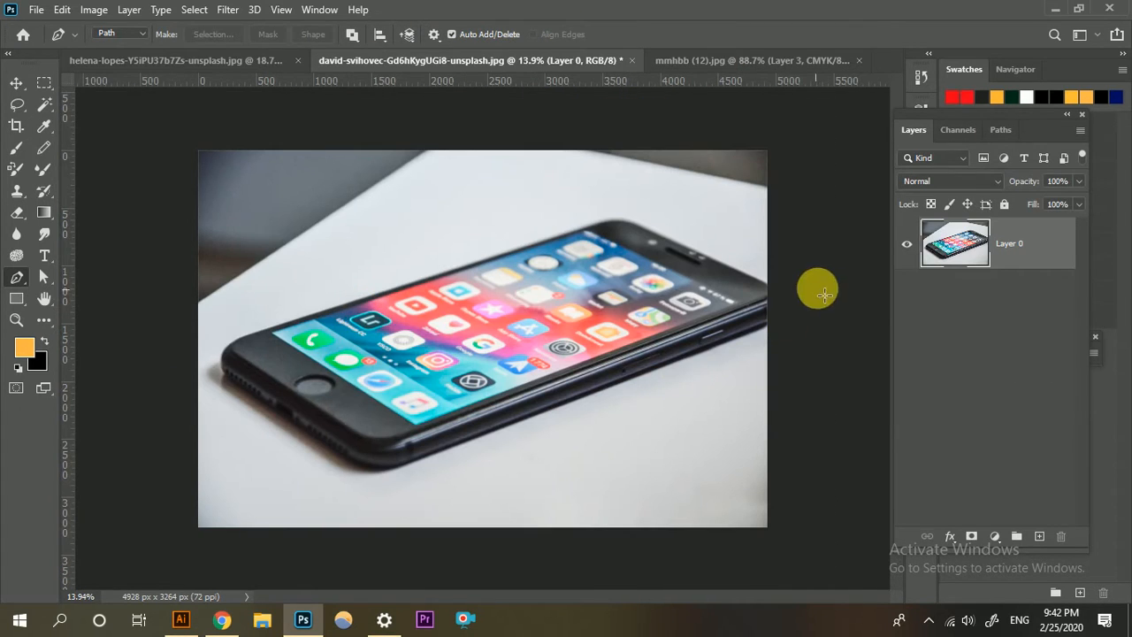
pyautogui.scroll(1, 467, 347)
pyautogui.scroll(-2, 467, 347)
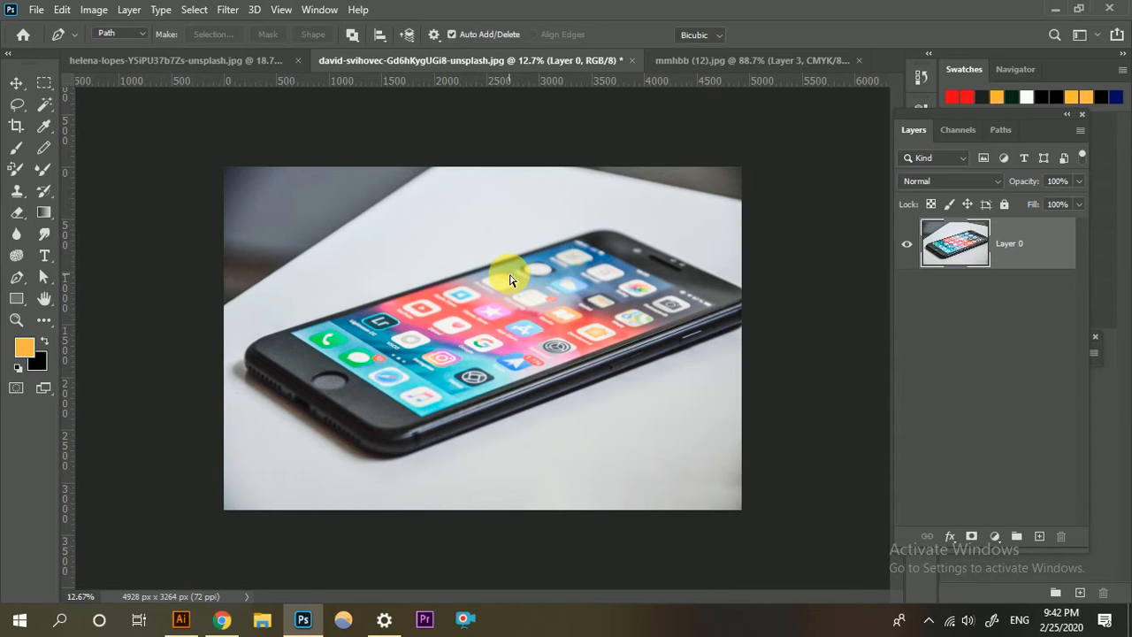
pyautogui.hotkey('ctrl', 't')
pyautogui.rightClick(481, 241)
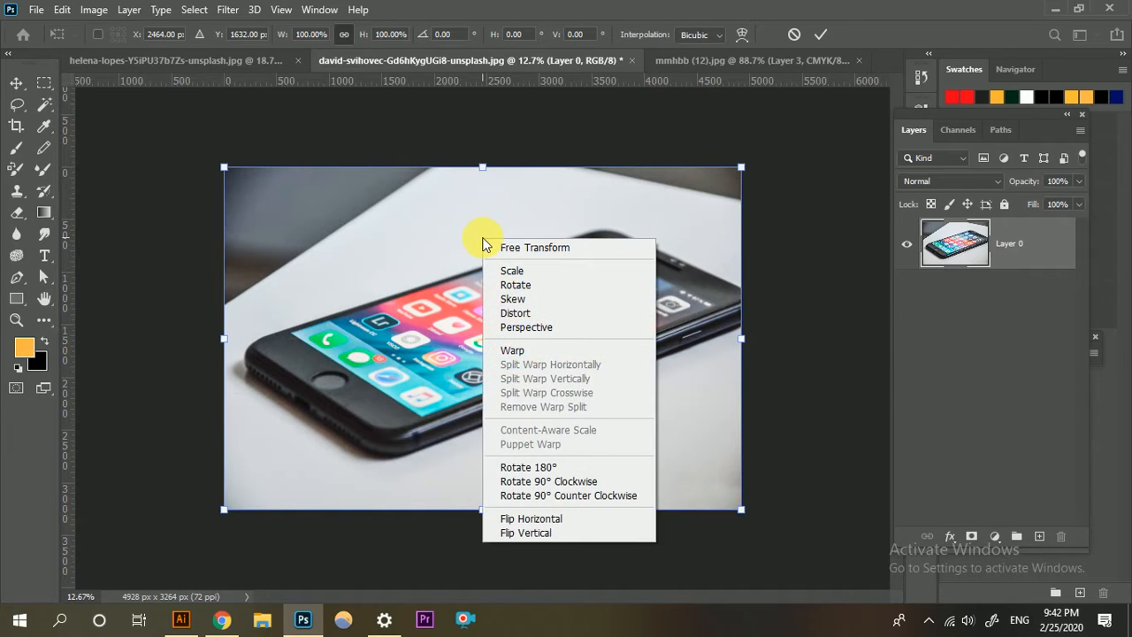
pyautogui.click(563, 483)
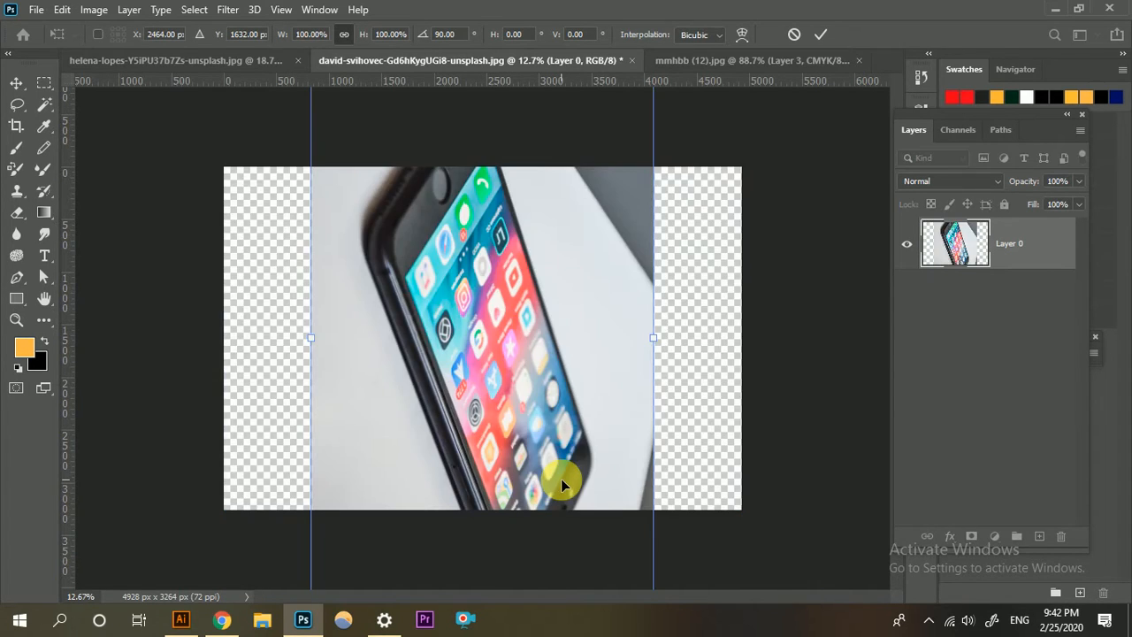
pyautogui.hotkey('ctrl', 'z')
pyautogui.rightClick(521, 337)
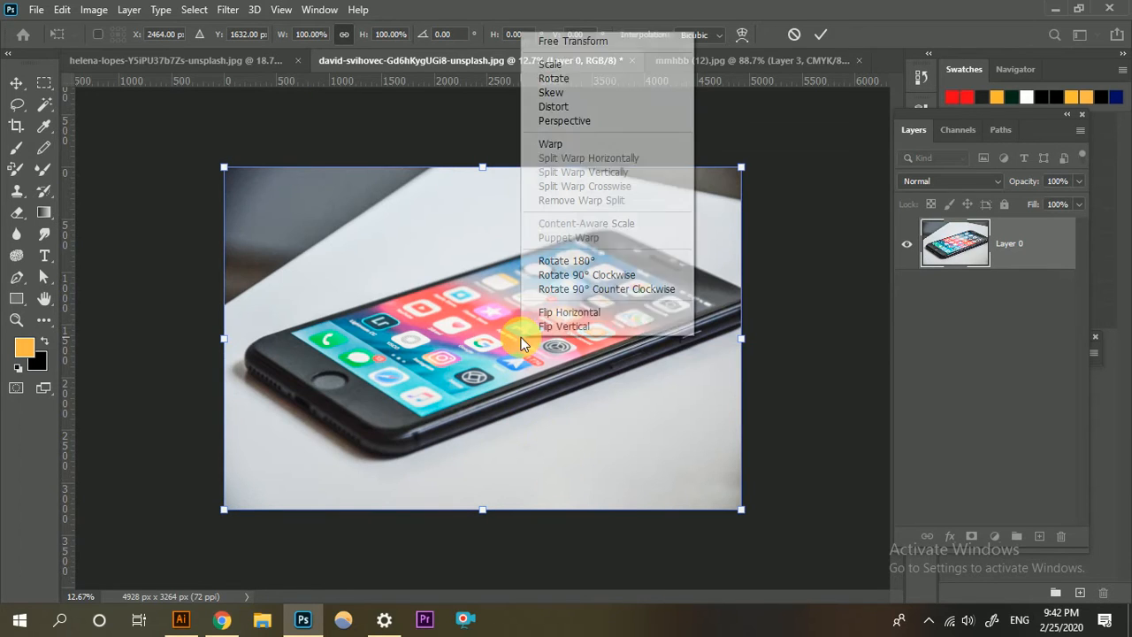
pyautogui.click(586, 312)
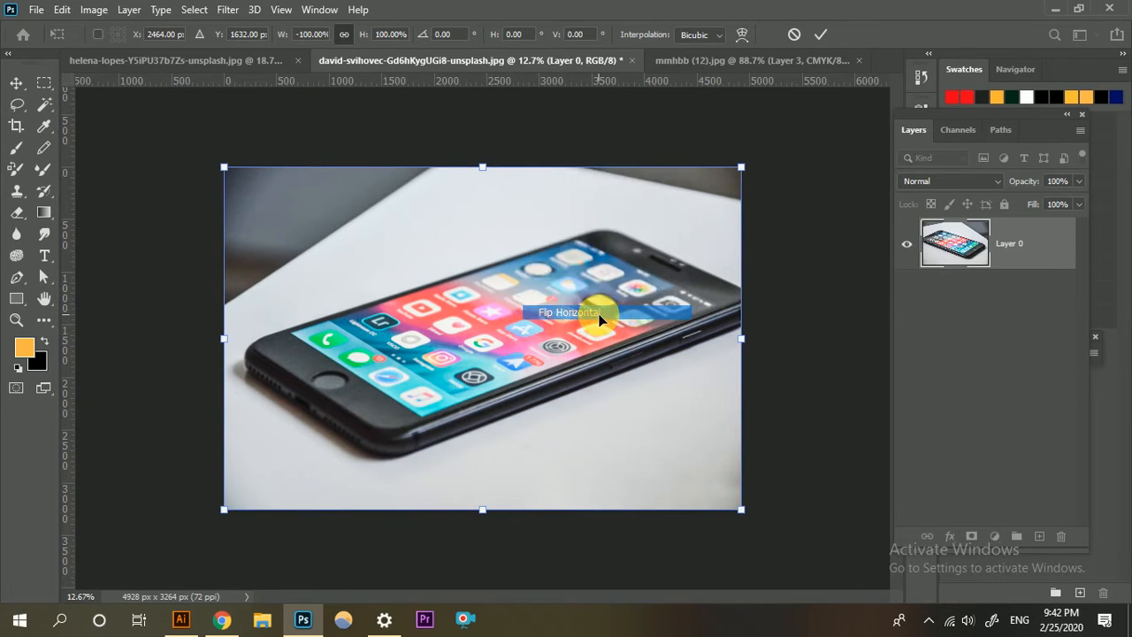
pyautogui.rightClick(568, 285)
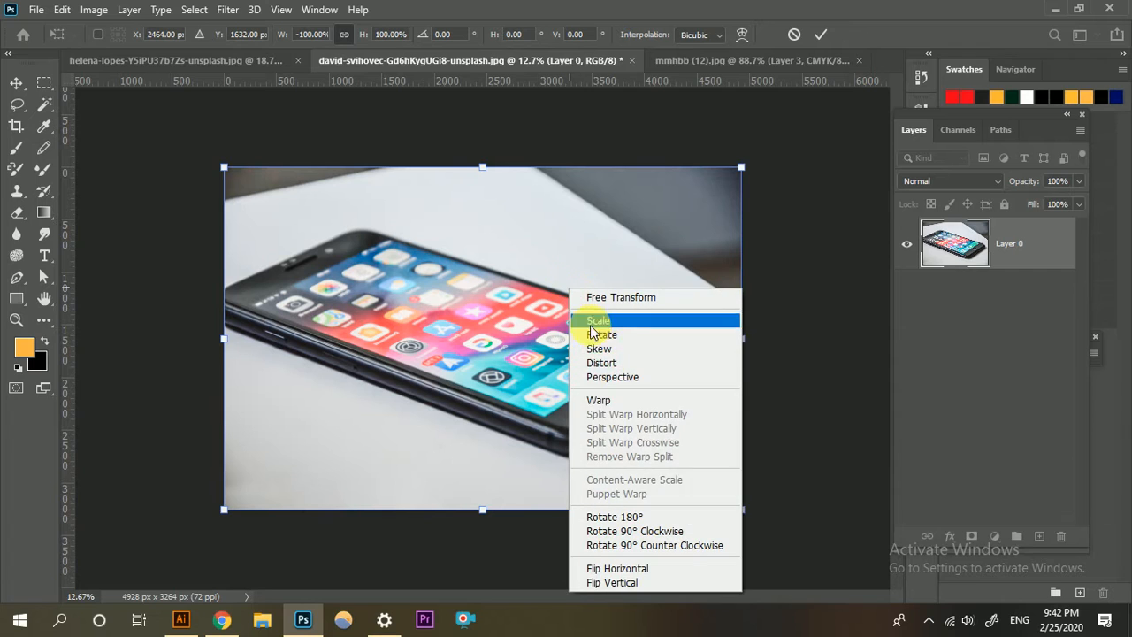
pyautogui.click(798, 43)
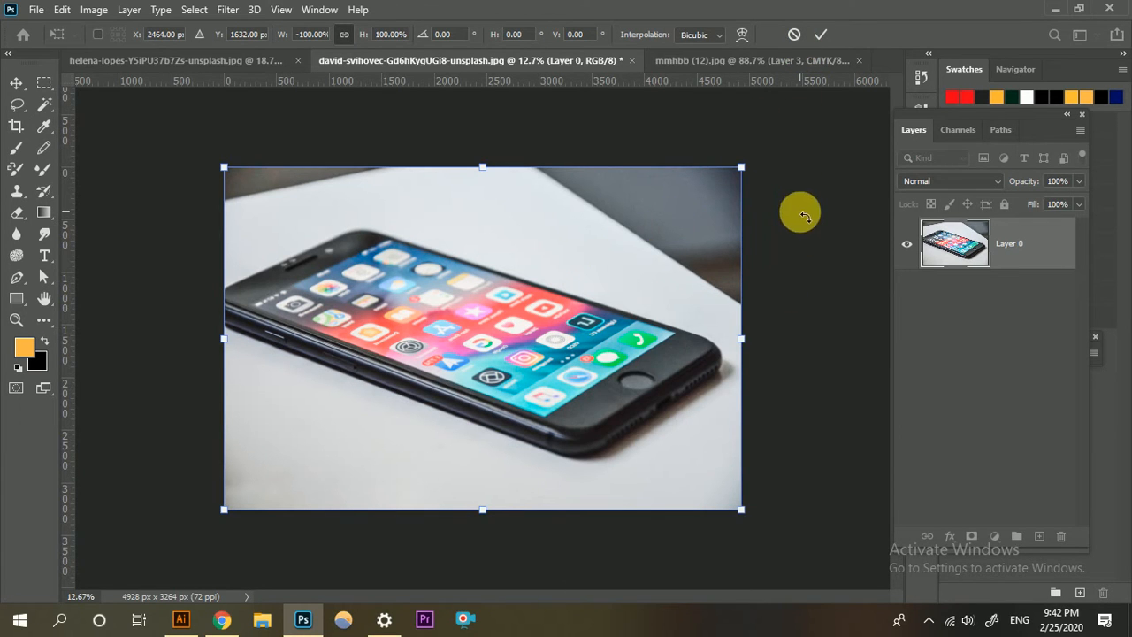
pyautogui.click(794, 34)
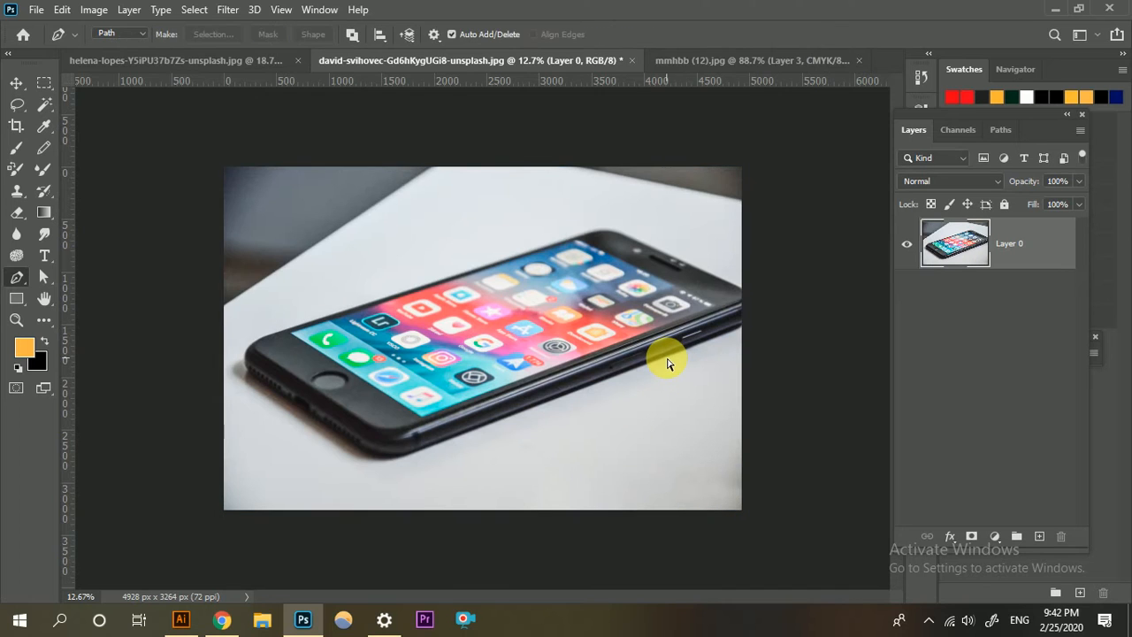
# Flip the phone photo on Layer 0 horizontally with Free Transform and apply the transform.
pyautogui.hotkey('ctrl', 't')
pyautogui.rightClick(564, 297)
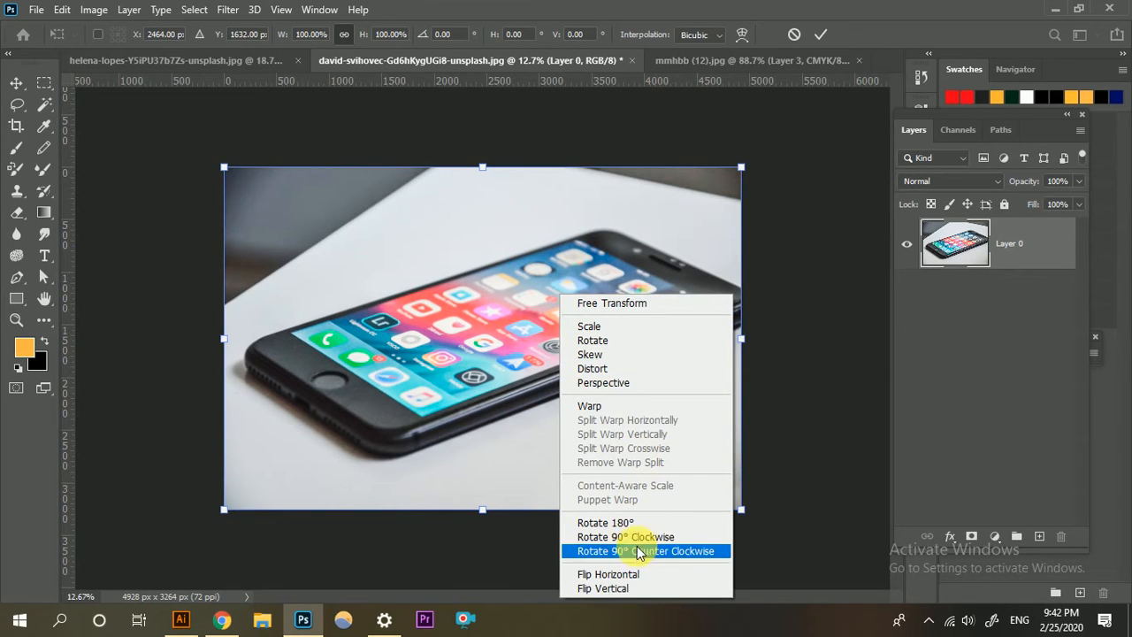
pyautogui.click(635, 574)
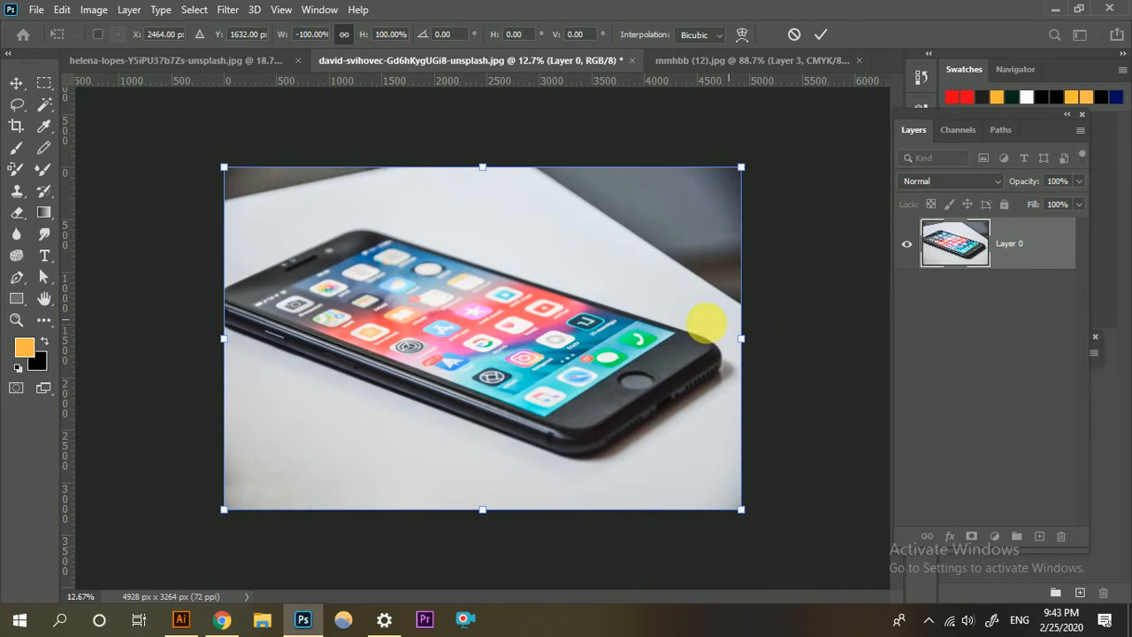
pyautogui.click(820, 33)
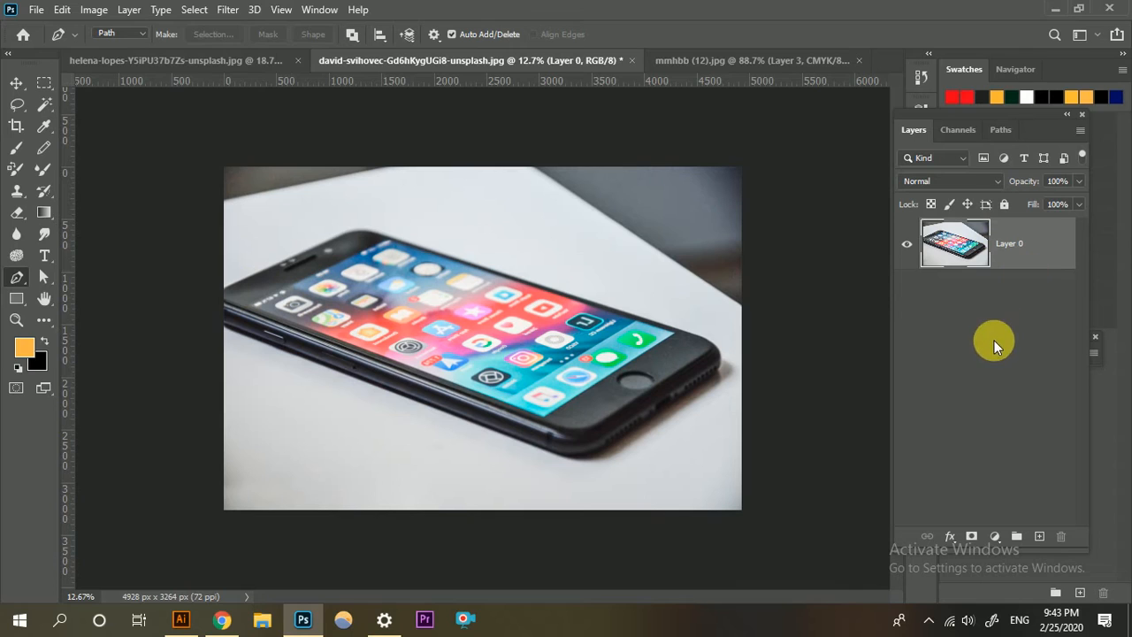
# Duplicate the flipped phone layer and hide the original Layer 0.
pyautogui.hotkey('ctrl', 'j')
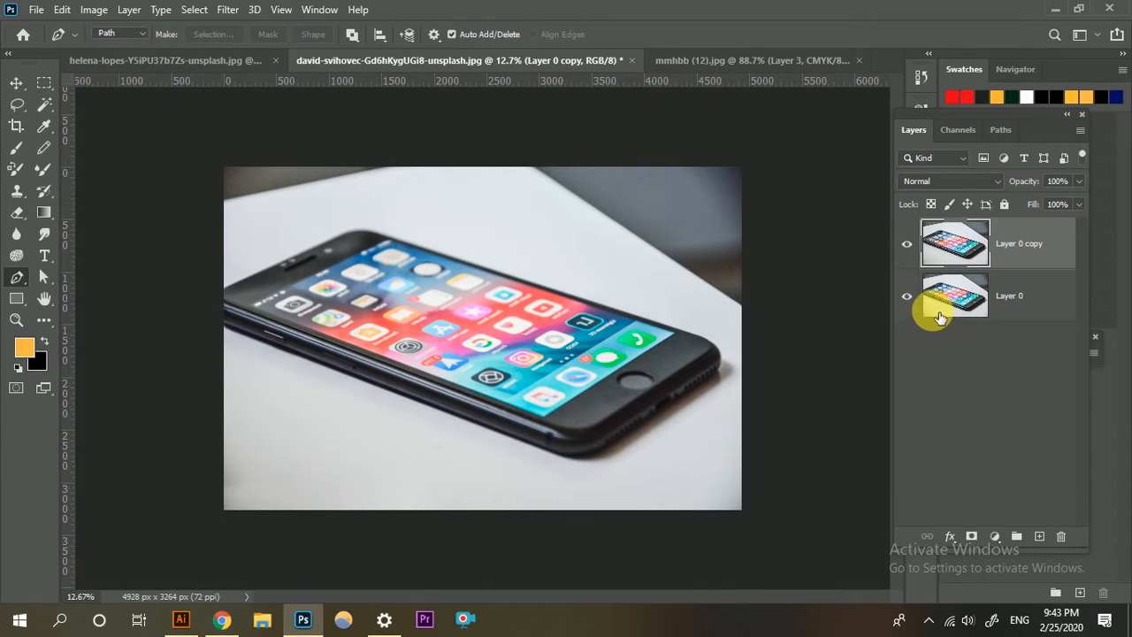
pyautogui.click(908, 297)
# Trace the four corners of the phone's display with a closed Pen path on Layer 0 copy and convert it to a selection.
pyautogui.hotkey('ctrl', '+')
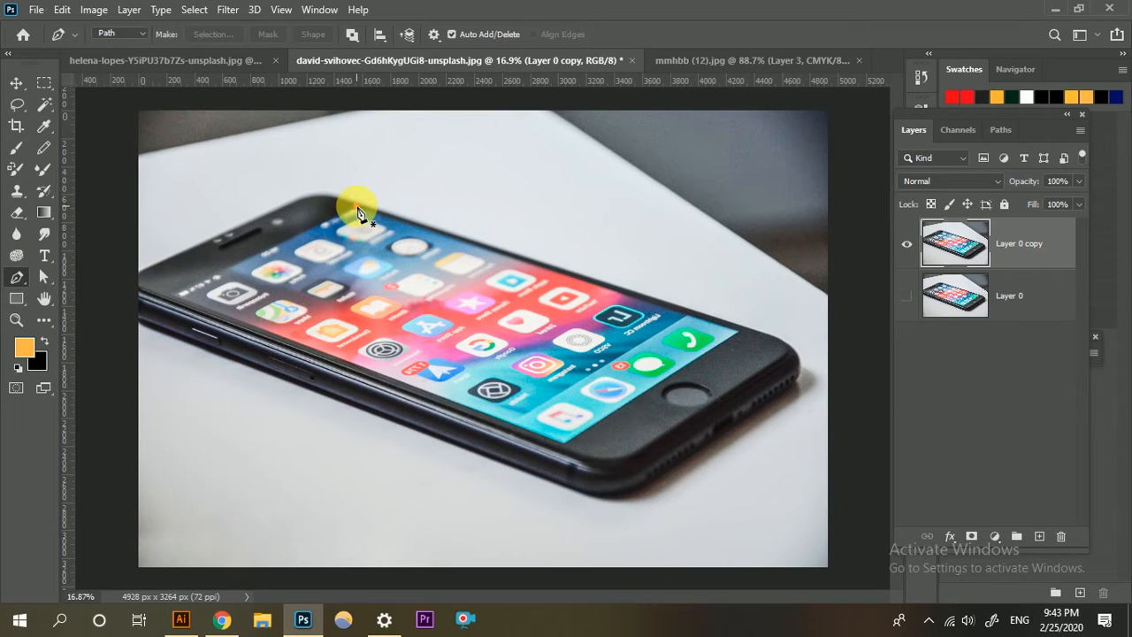
pyautogui.click(357, 207)
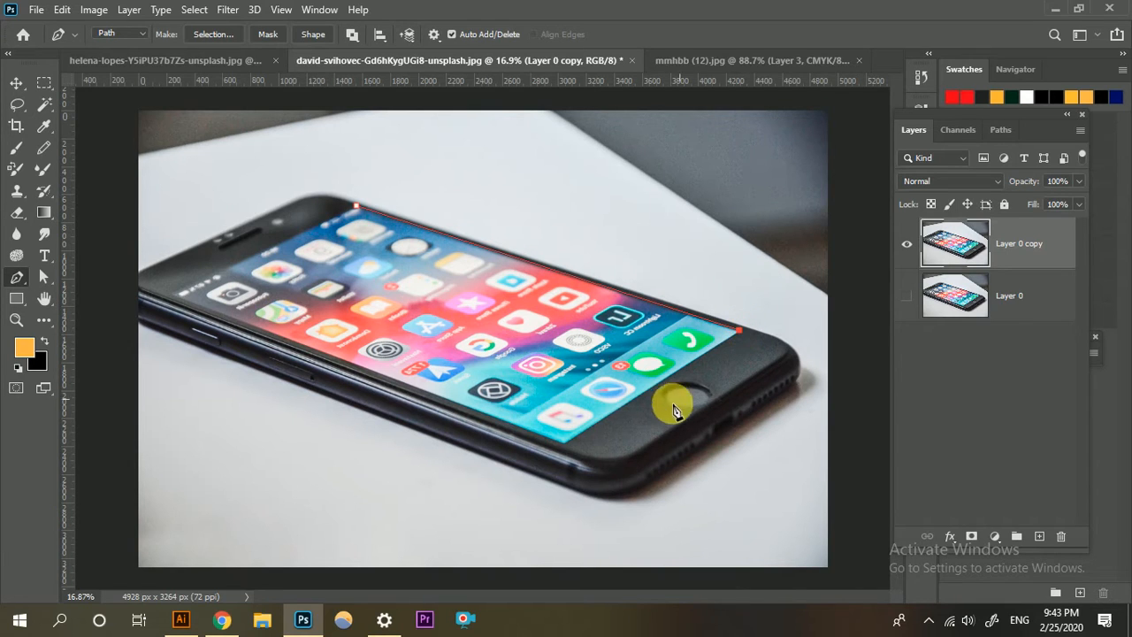
pyautogui.click(565, 443)
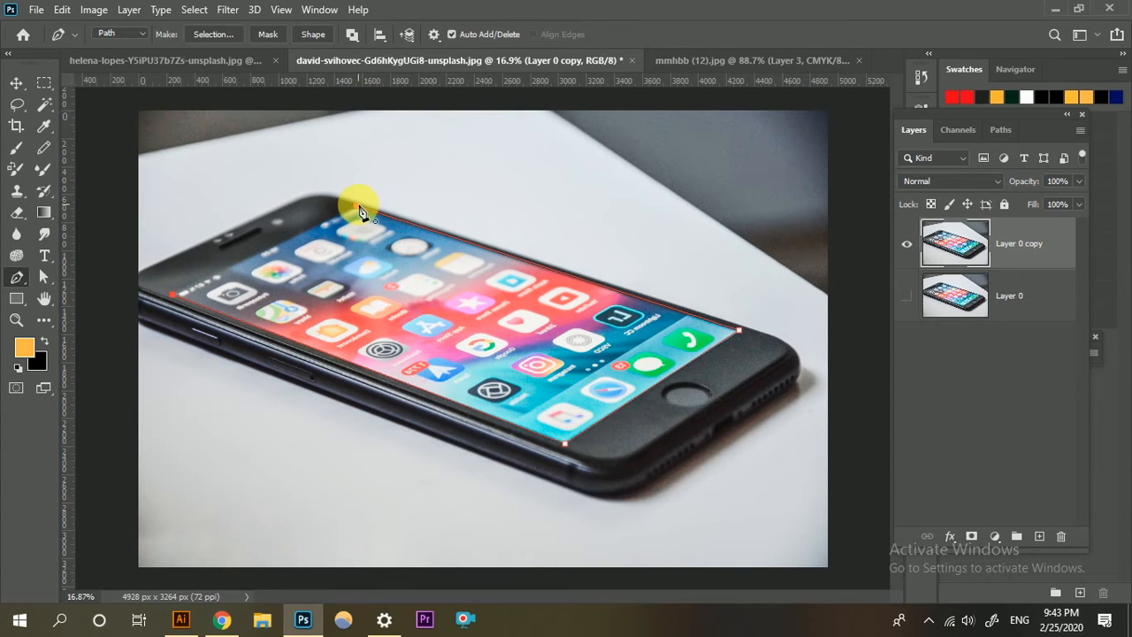
pyautogui.scroll(2, 360, 213)
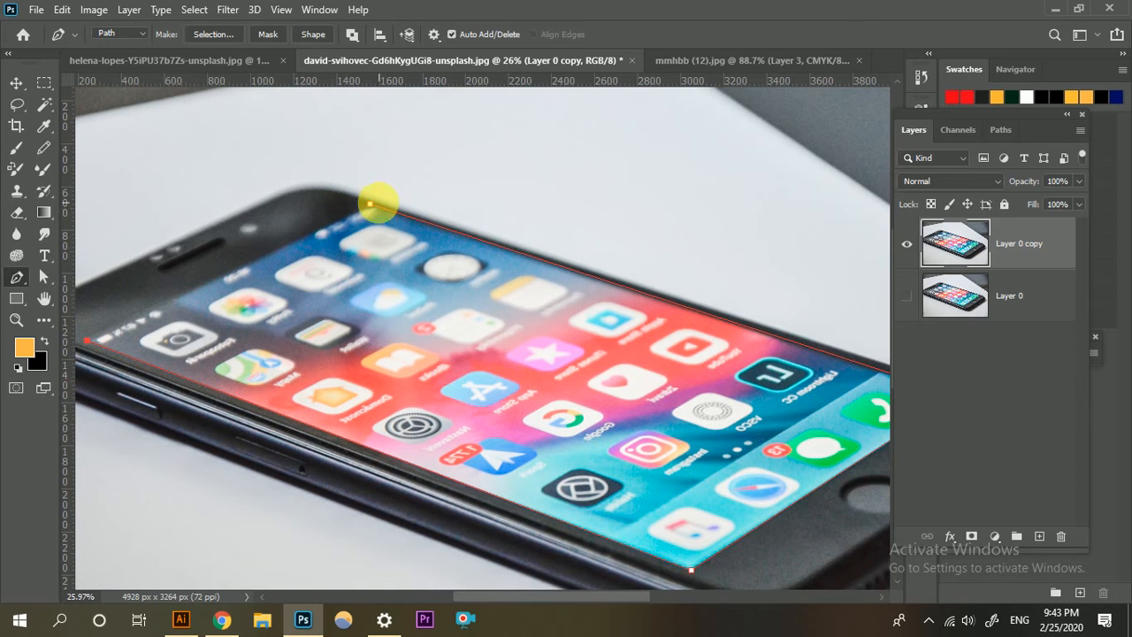
pyautogui.click(372, 208)
pyautogui.scroll(-3, 366, 278)
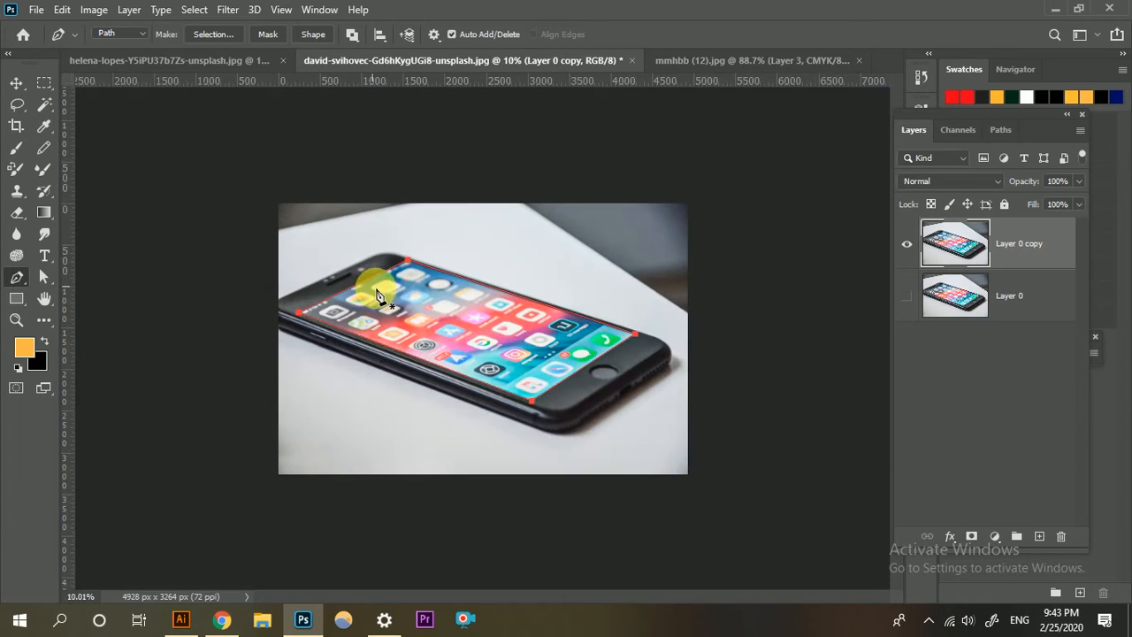
pyautogui.scroll(2, 477, 382)
pyautogui.scroll(-1, 495, 374)
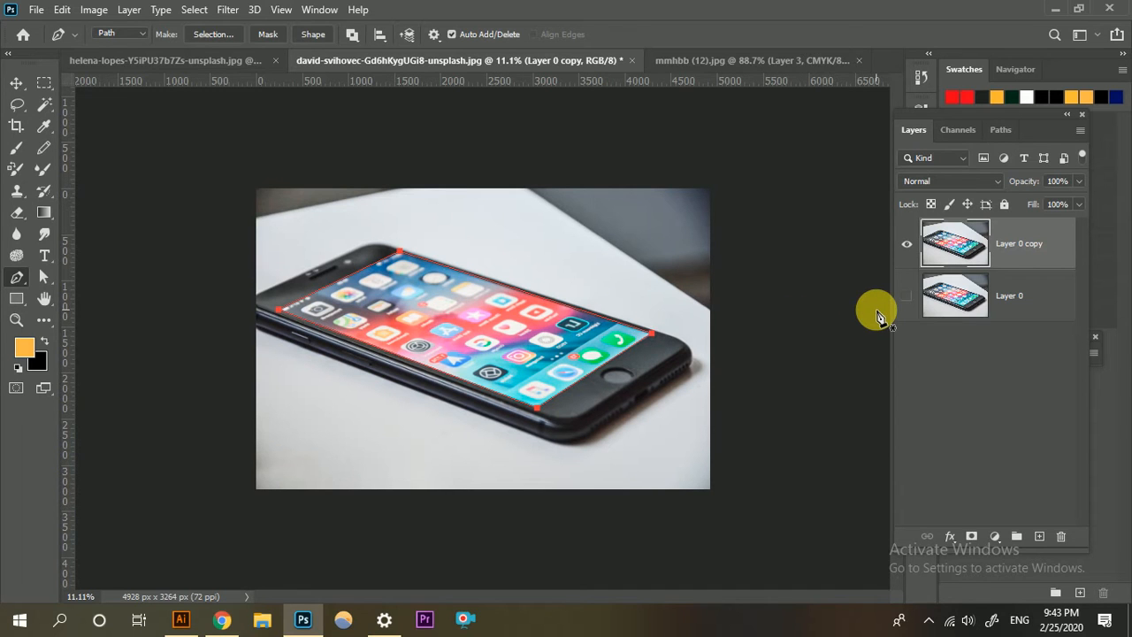
pyautogui.scroll(1, 487, 341)
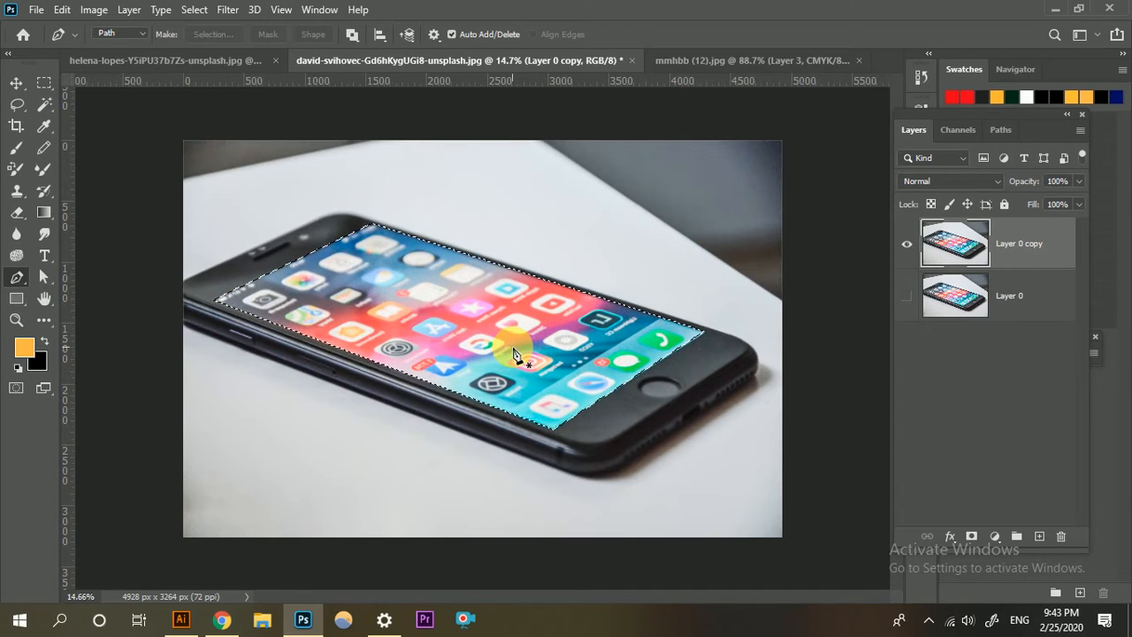
# In the helena-lopes horse document, copy the selected horse again with Copy Merged.
pyautogui.click(248, 60)
pyautogui.scroll(2, 467, 351)
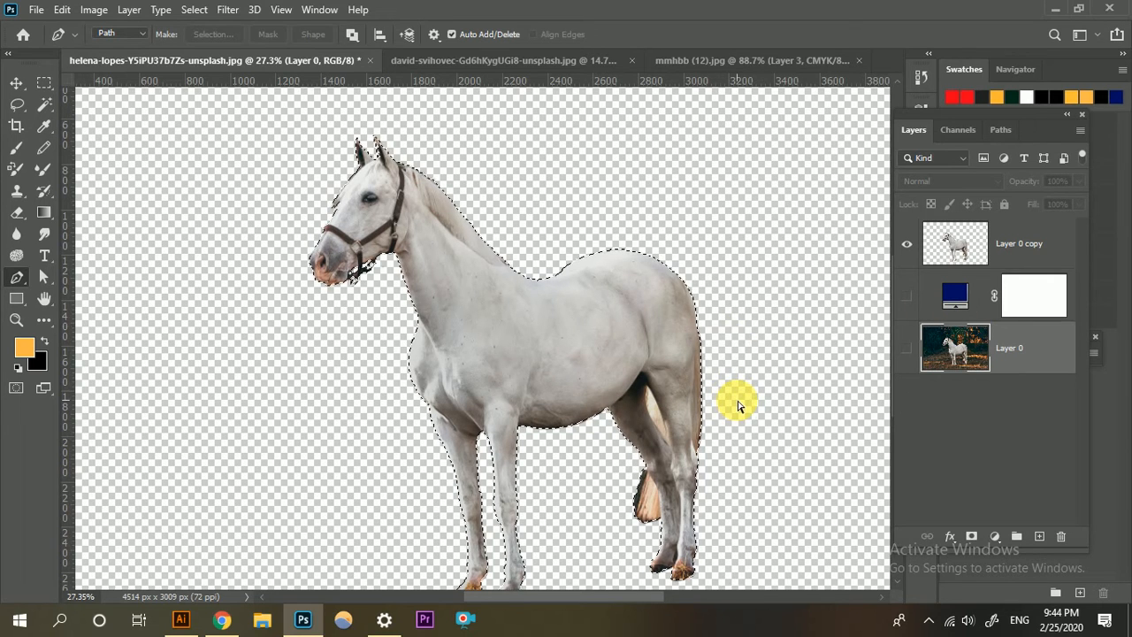
pyautogui.click(62, 9)
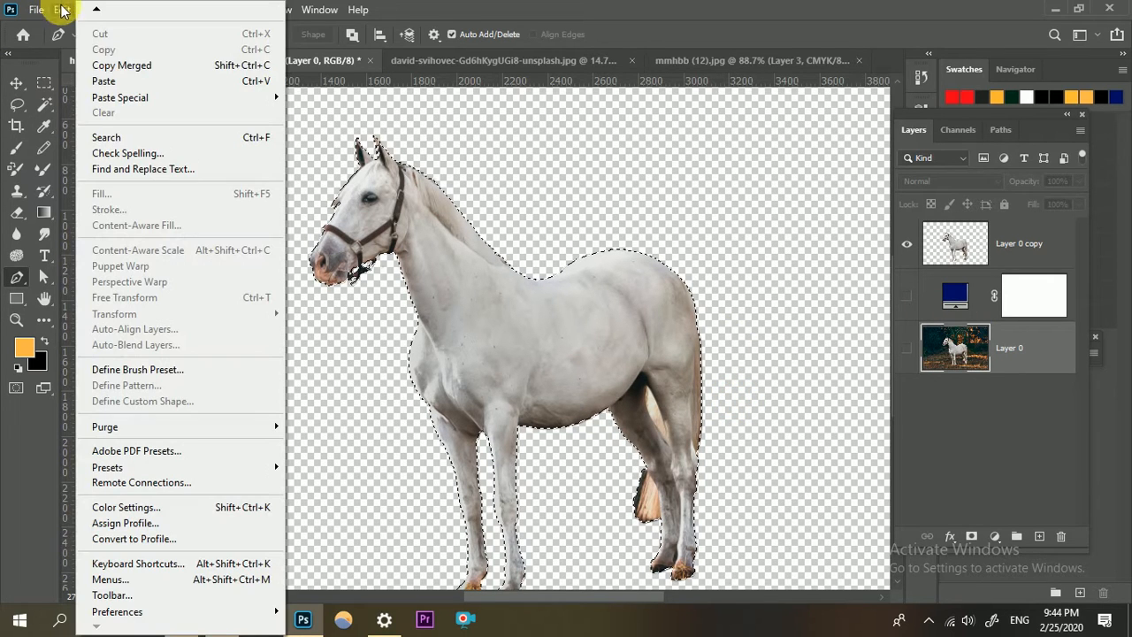
pyautogui.click(146, 67)
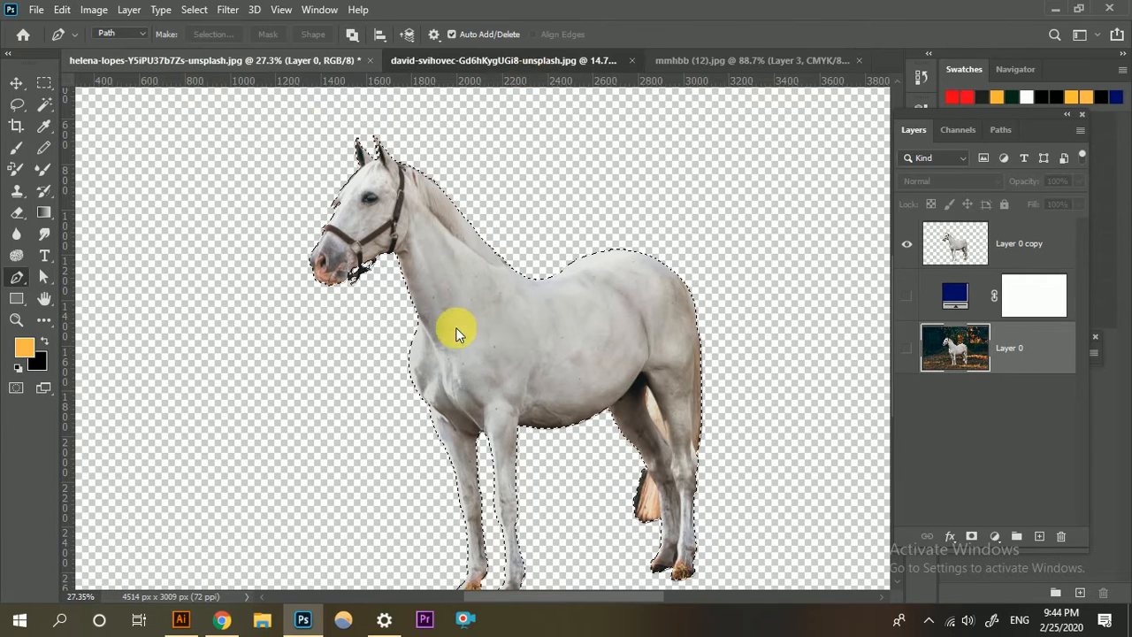
# Return to the david-svihovec phone document and add a new empty layer above Layer 0 copy.
pyautogui.scroll(-3, 486, 351)
pyautogui.scroll(2, 747, 311)
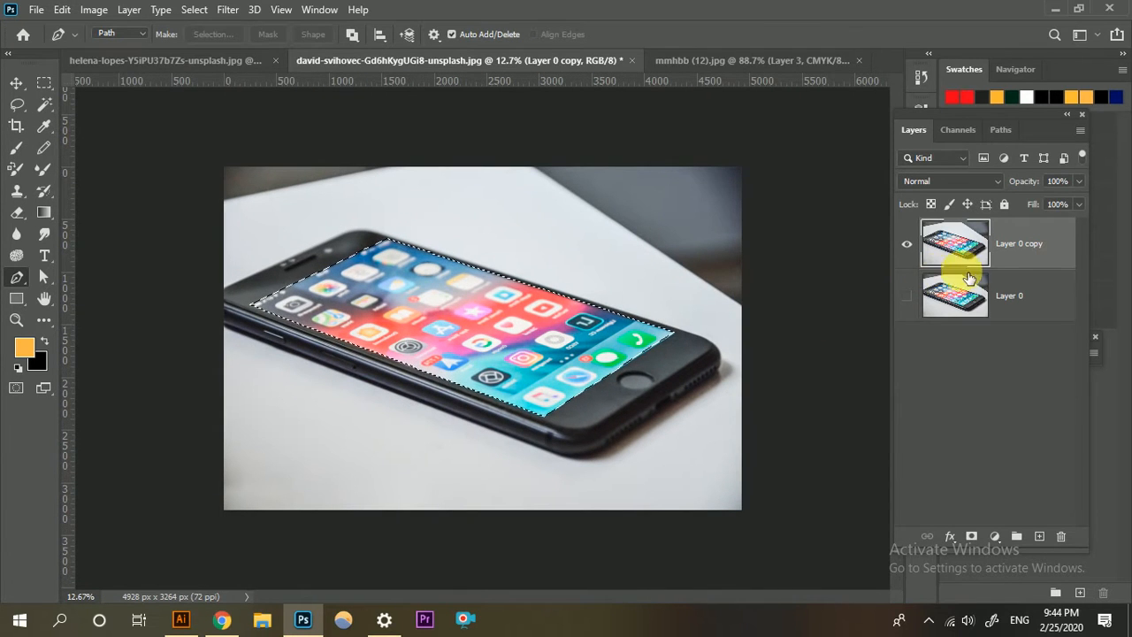
pyautogui.click(1041, 537)
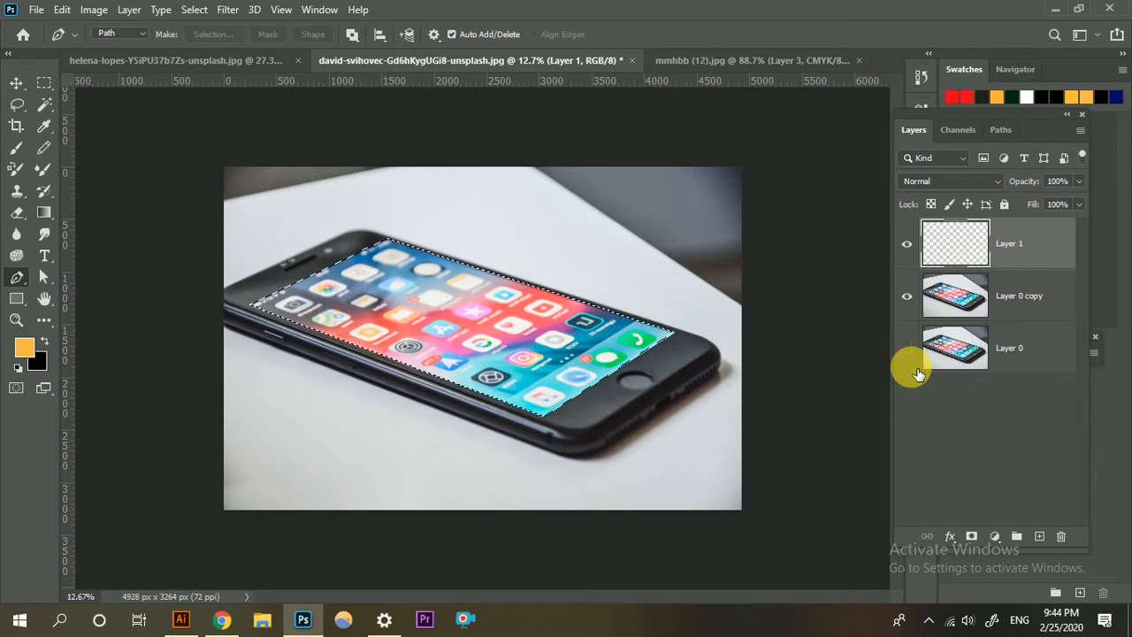
pyautogui.hotkey('ctrl', 'v')
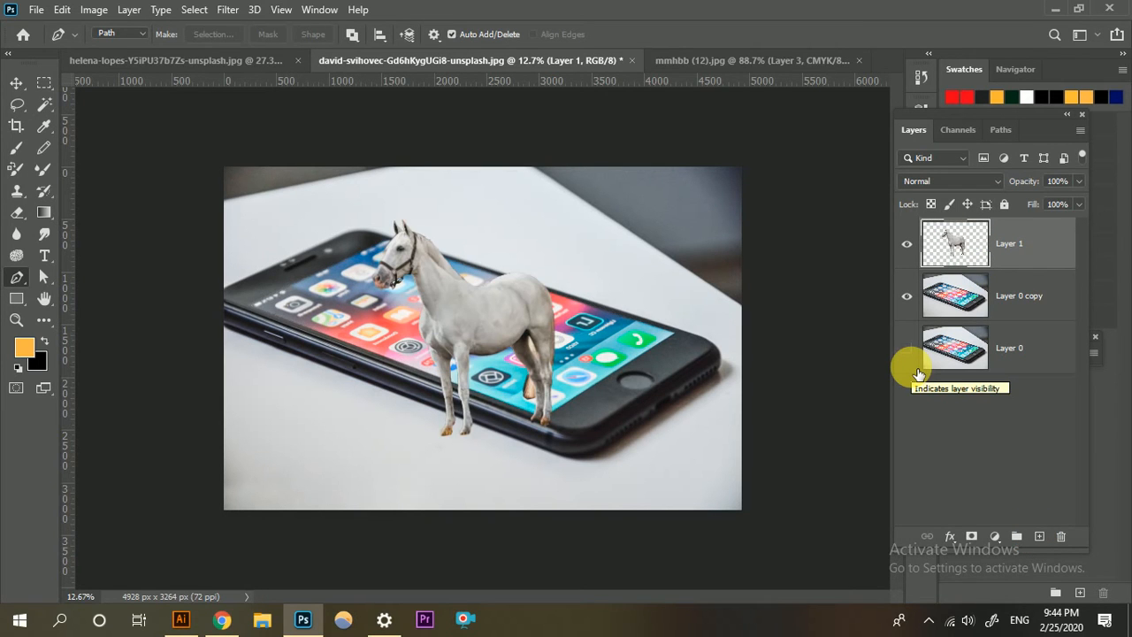
pyautogui.click(915, 364)
pyautogui.hotkey('ctrl', 'z')
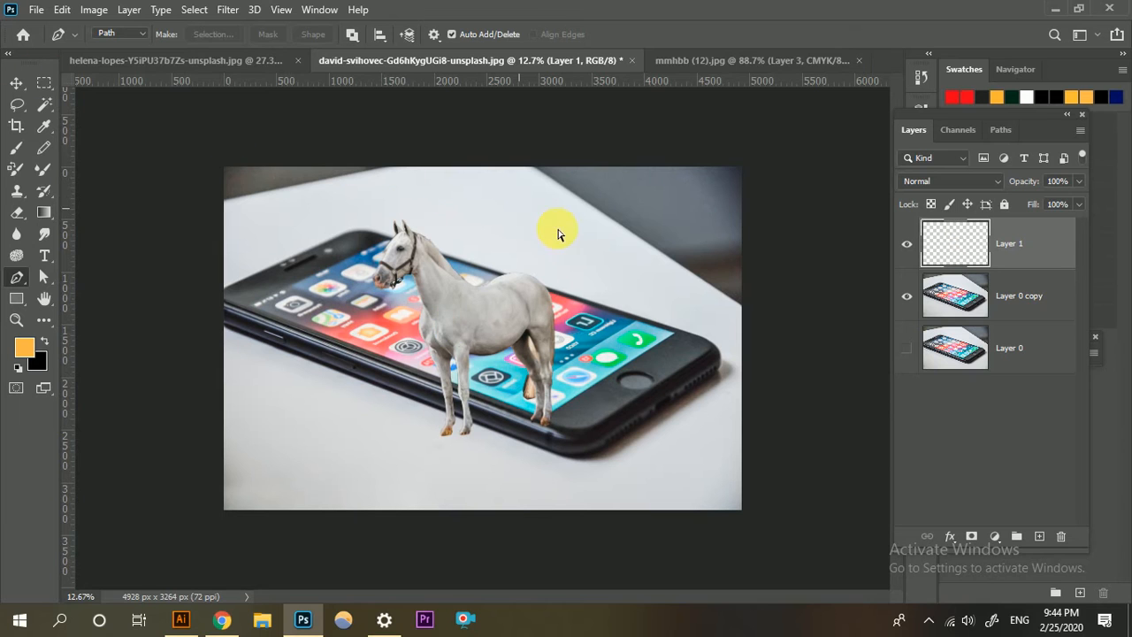
# View the mmhbb (12).jpg reference composite, switch to Chrome and search Google for "grass ground".
pyautogui.click(769, 61)
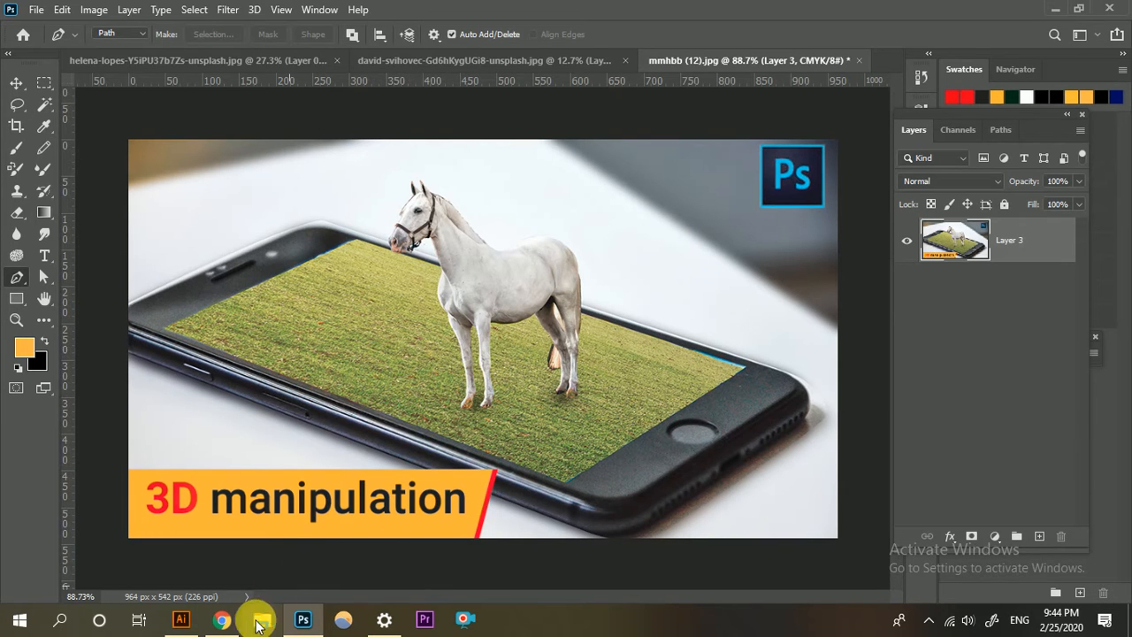
pyautogui.click(225, 624)
pyautogui.click(895, 13)
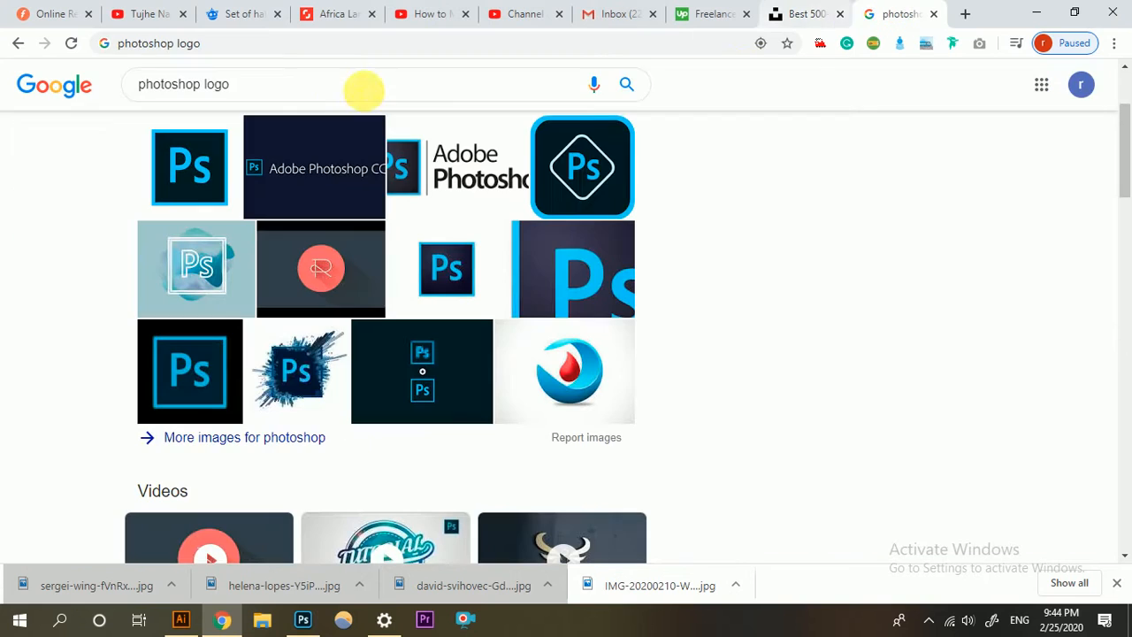
pyautogui.click(352, 48)
pyautogui.write('g')
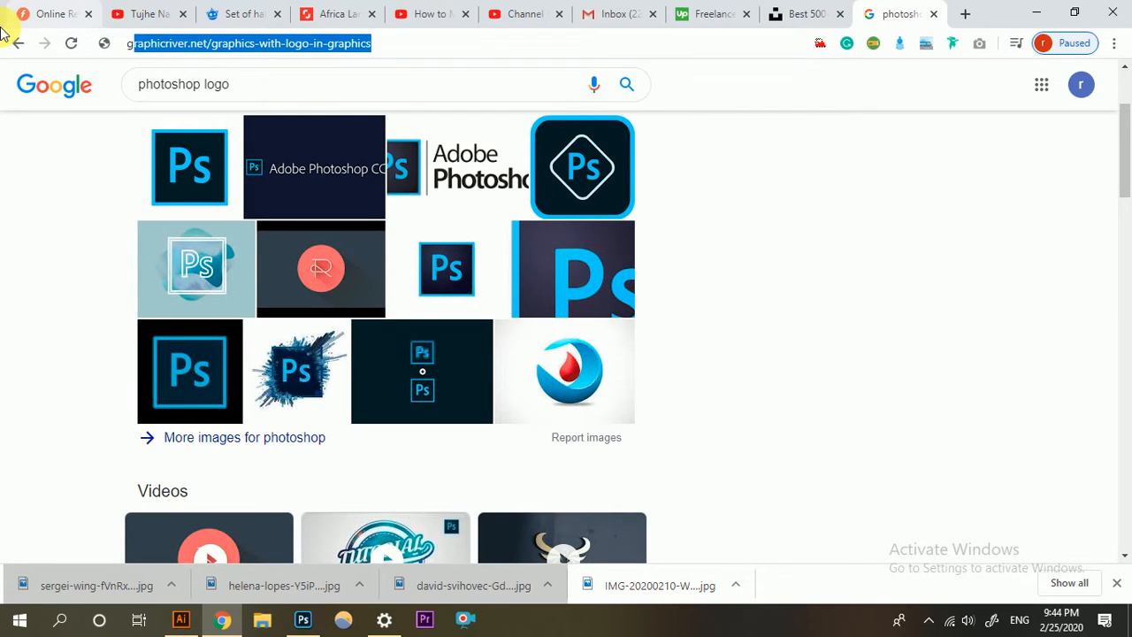
pyautogui.write('rass')
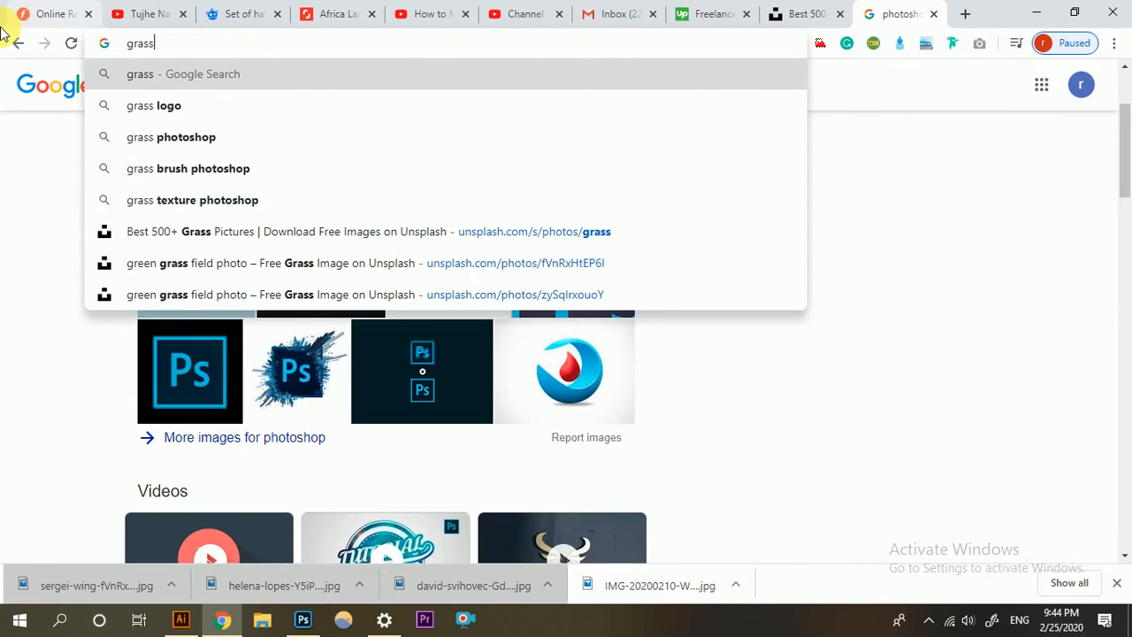
pyautogui.write(' ground')
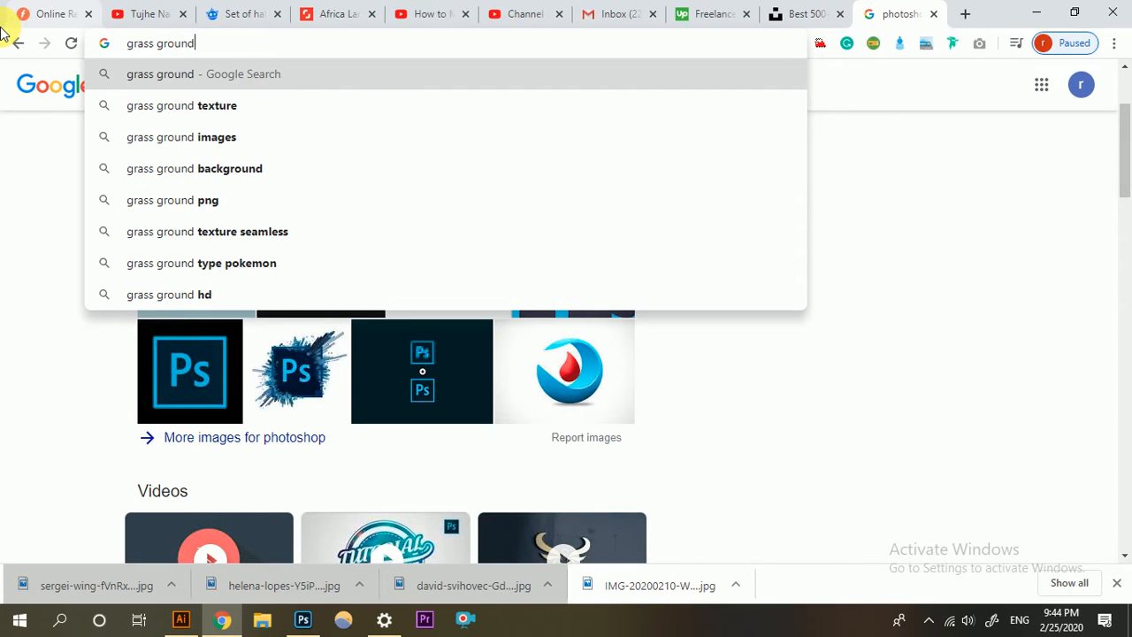
pyautogui.press('Return')
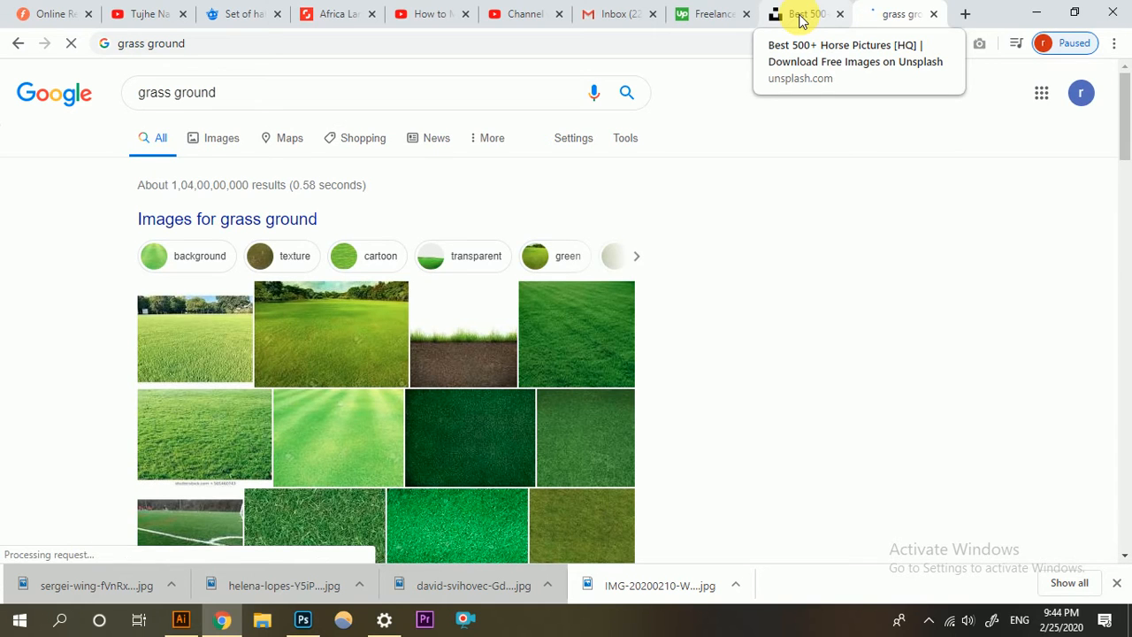
pyautogui.scroll(-3, 434, 341)
pyautogui.scroll(2, 435, 341)
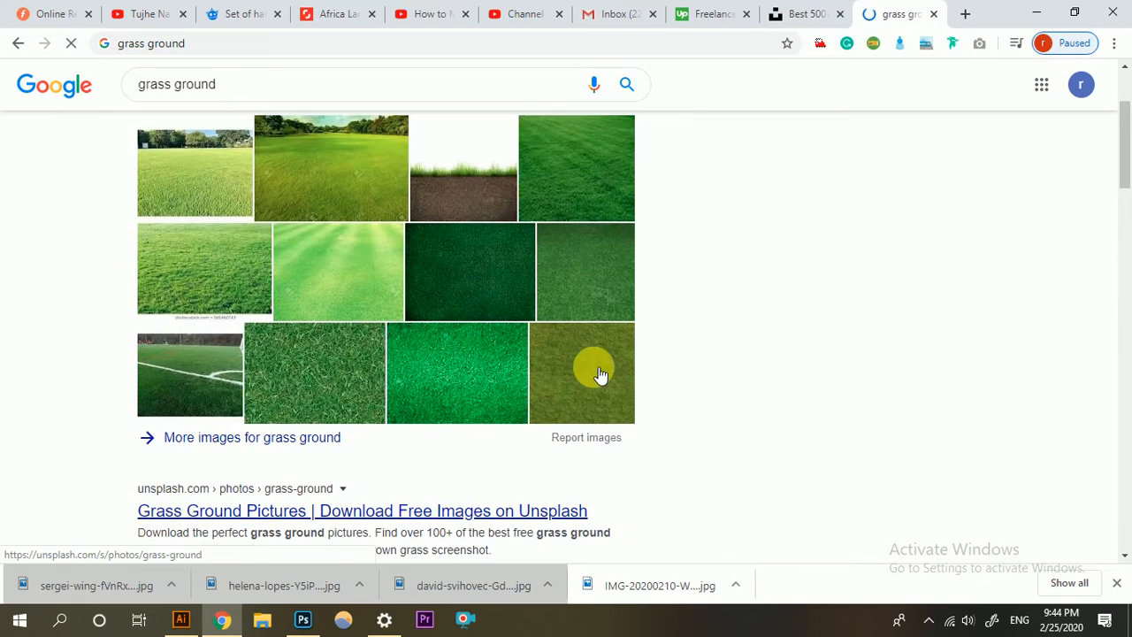
# Search Unsplash for "grass ground" in place of the horse search.
pyautogui.click(791, 28)
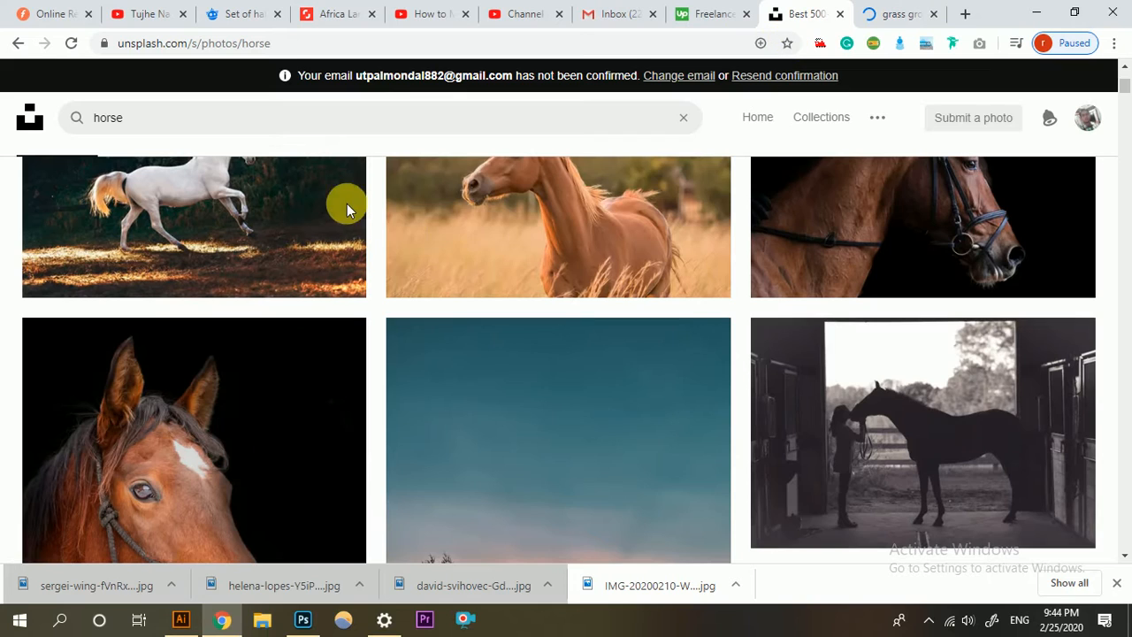
pyautogui.scroll(3, 257, 141)
pyautogui.click(226, 126)
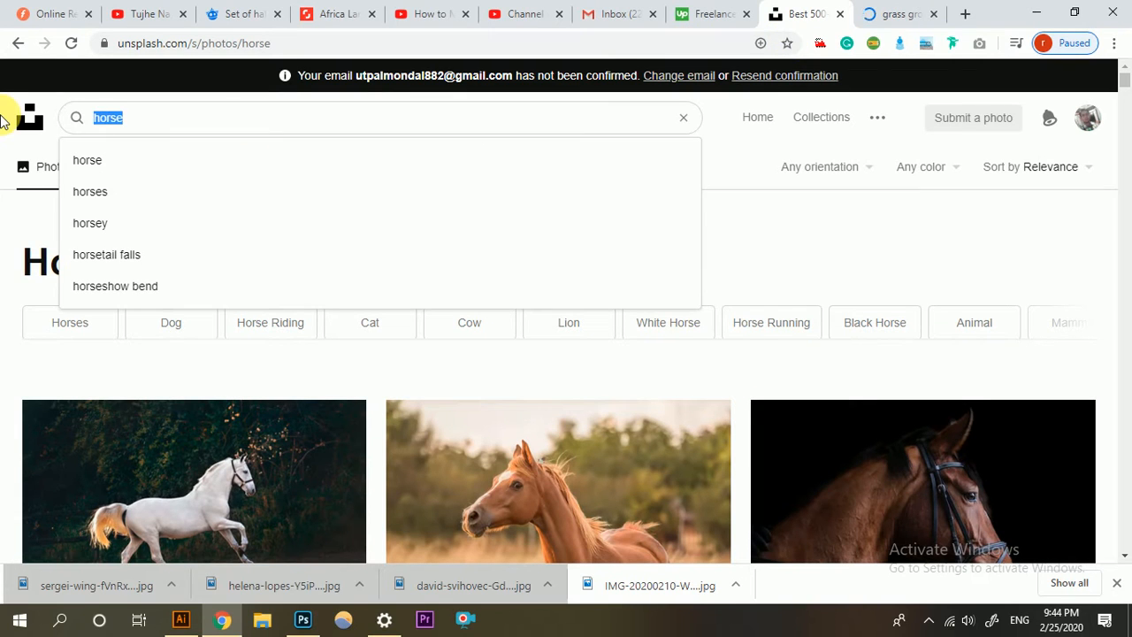
pyautogui.write('grass')
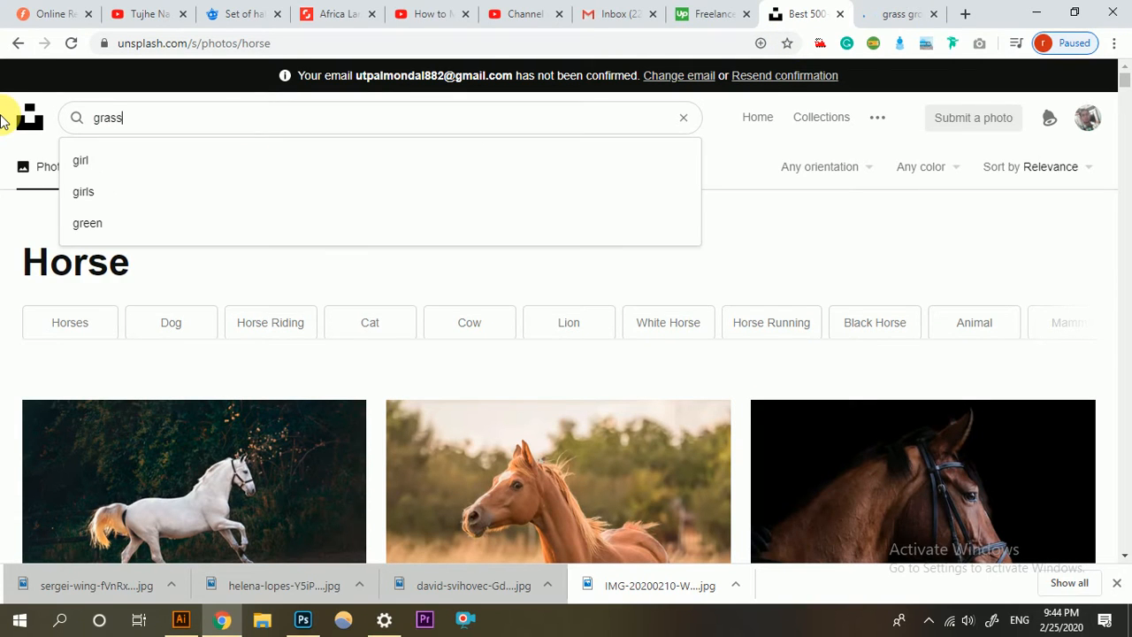
pyautogui.write(' gro')
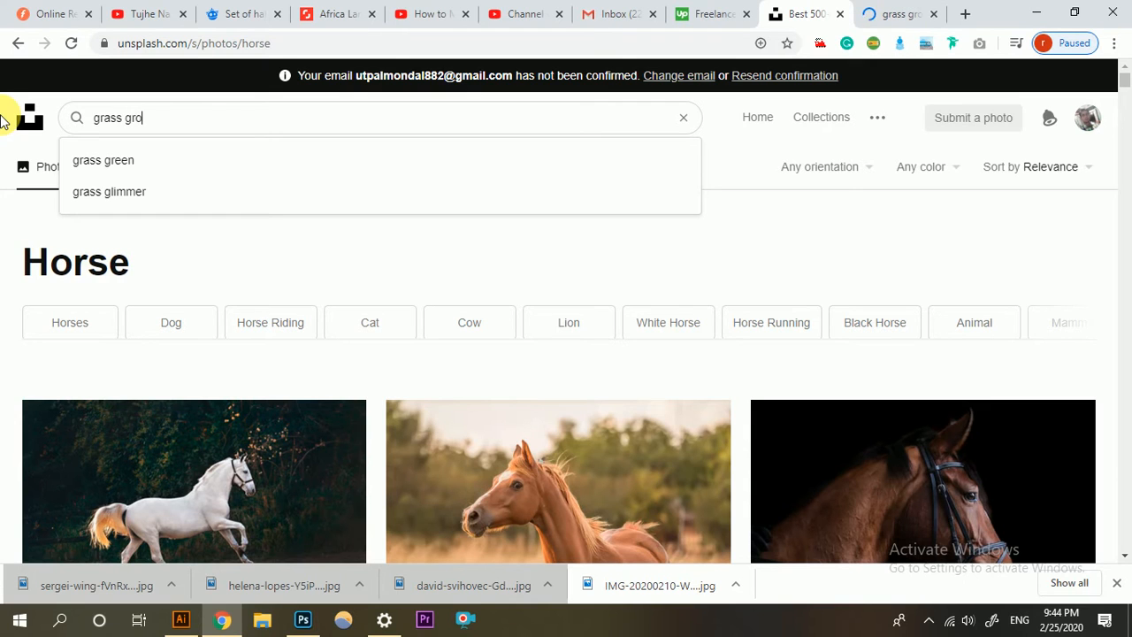
pyautogui.write('und')
pyautogui.press('Return')
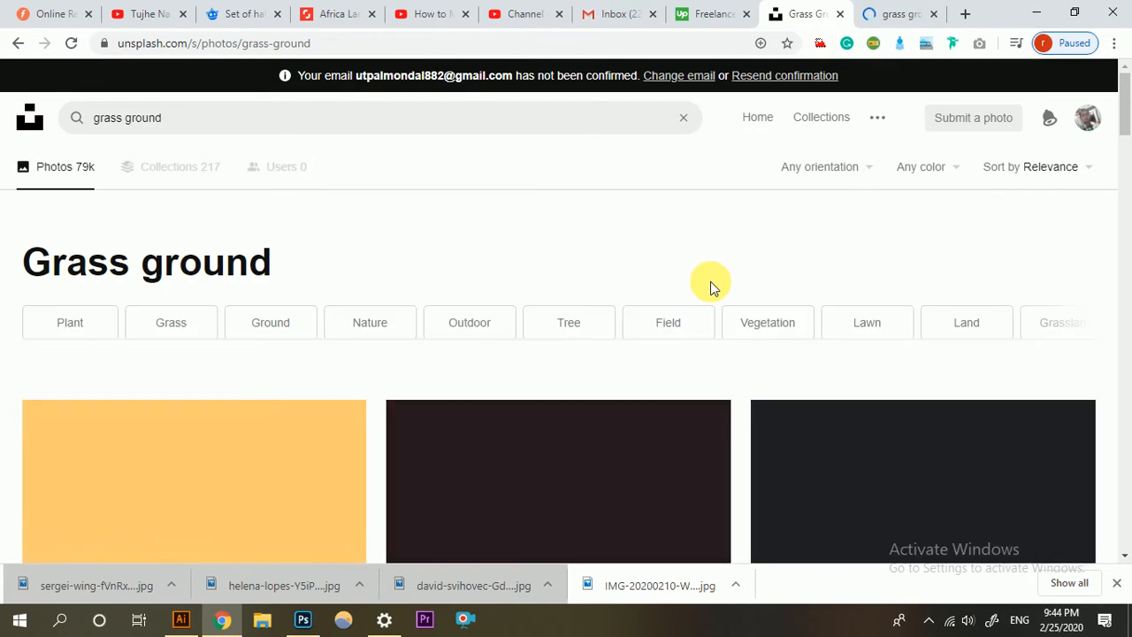
# Look through the Unsplash grass ground photos for a suitable ground texture.
pyautogui.scroll(-2, 712, 290)
pyautogui.scroll(-4, 712, 291)
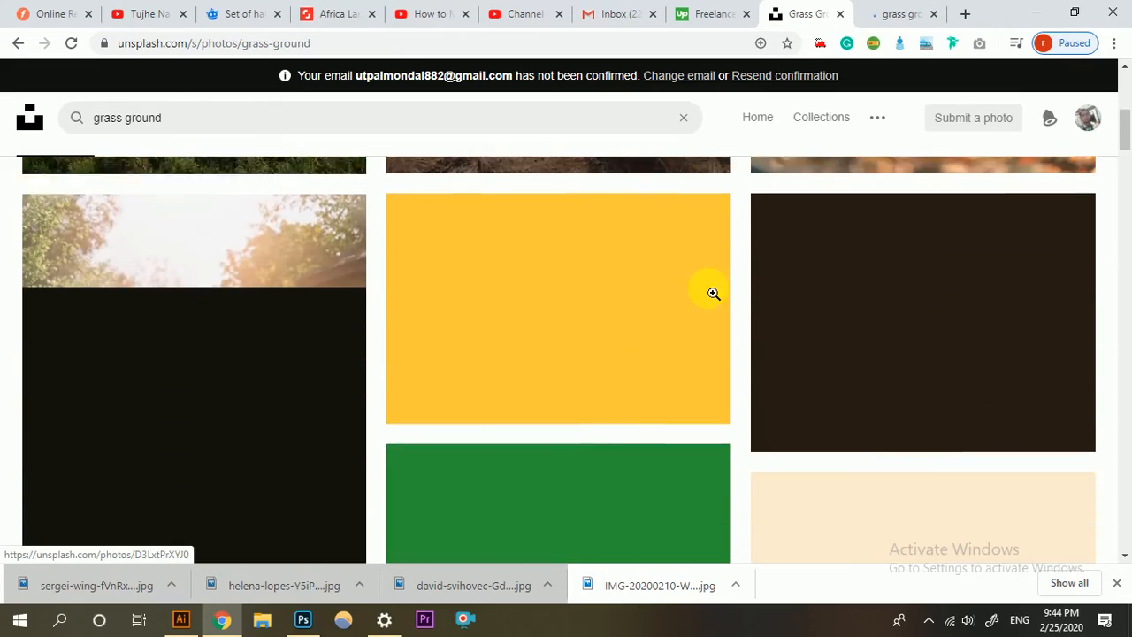
pyautogui.scroll(-10, 712, 292)
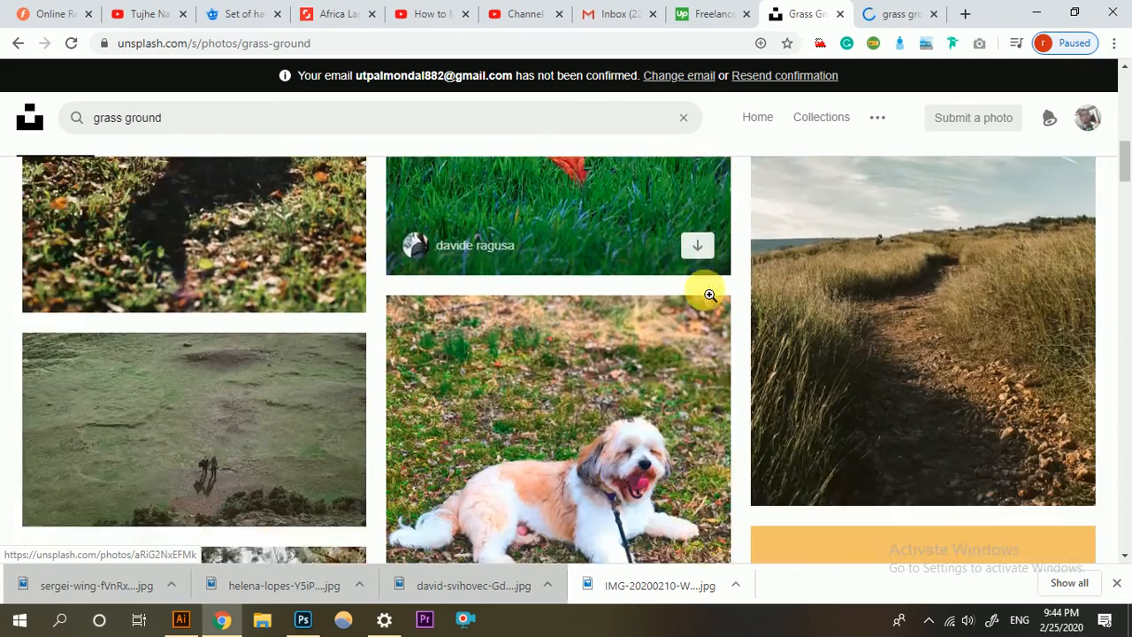
pyautogui.scroll(-8, 711, 297)
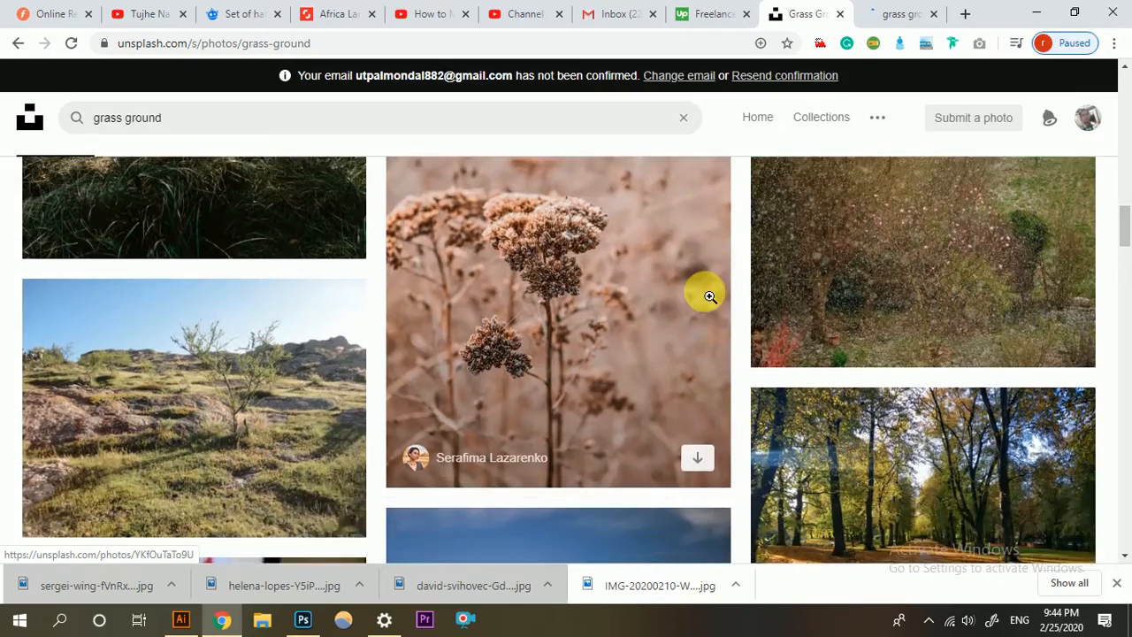
pyautogui.scroll(-8, 710, 296)
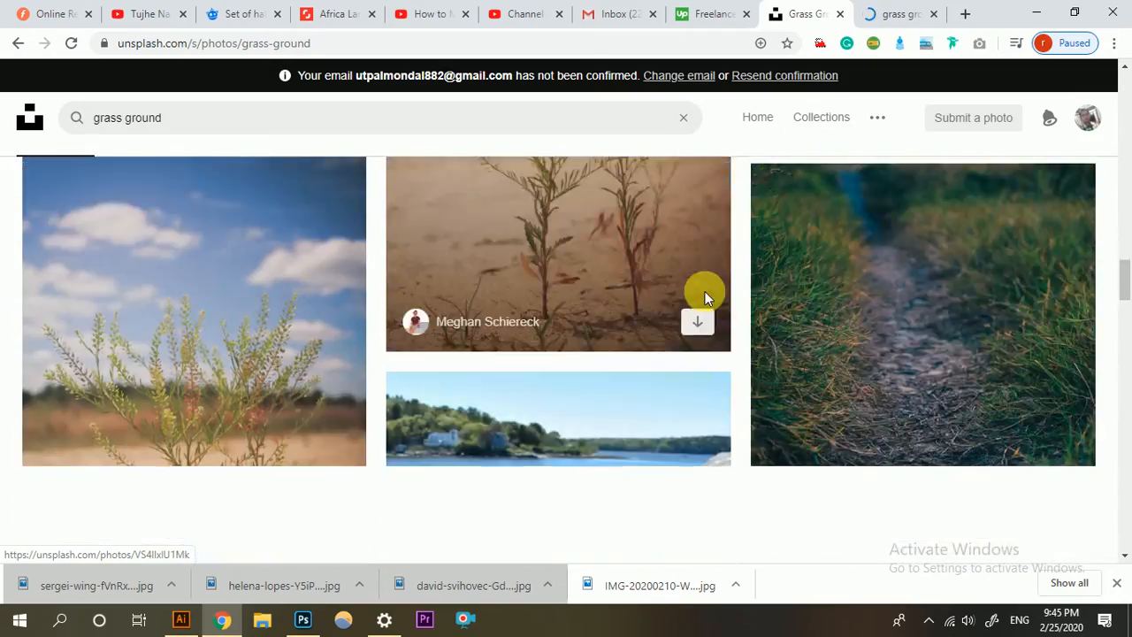
pyautogui.scroll(-1, 710, 296)
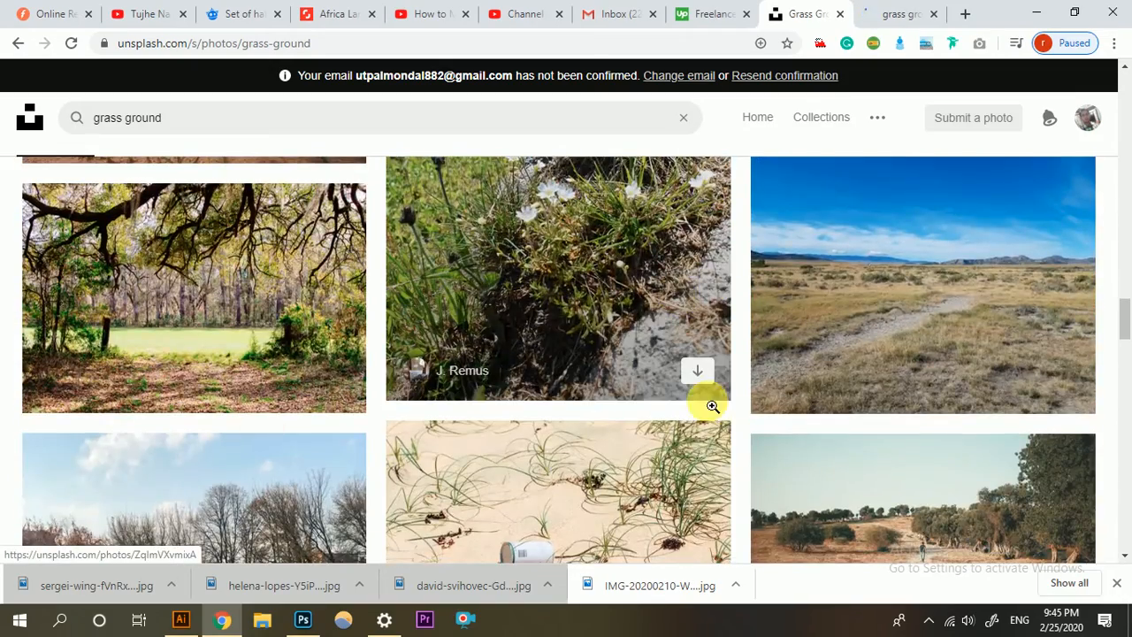
pyautogui.scroll(5, 711, 405)
# Show the Google image results for "grass ground" and look through them for a usable grass surface.
pyautogui.click(873, 14)
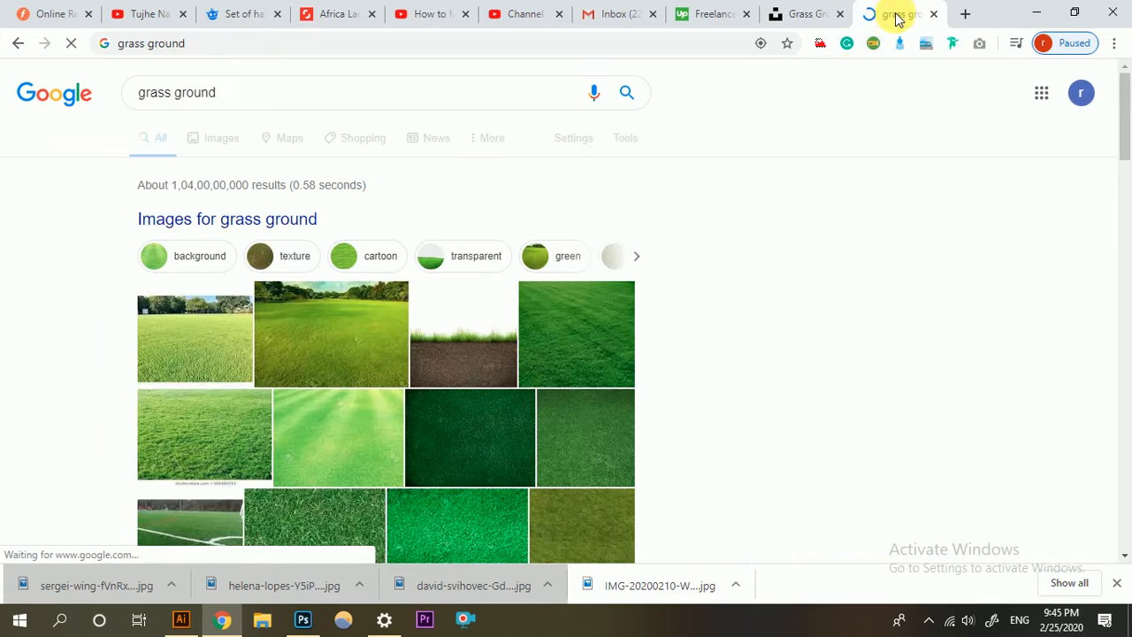
pyautogui.scroll(-4, 507, 422)
pyautogui.scroll(4, 412, 348)
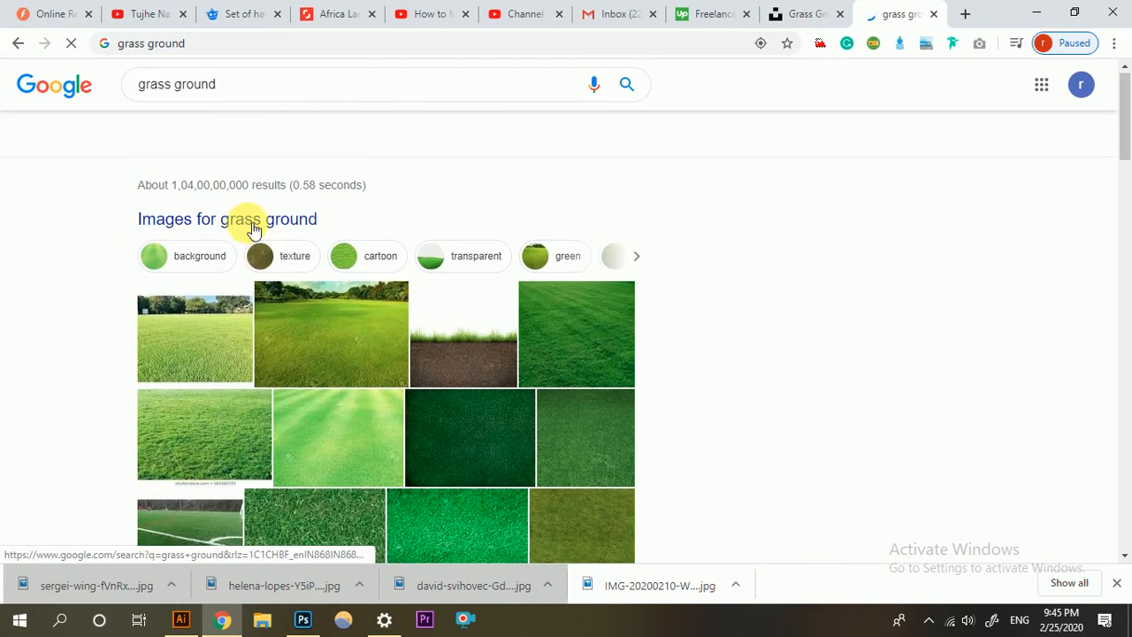
pyautogui.click(217, 141)
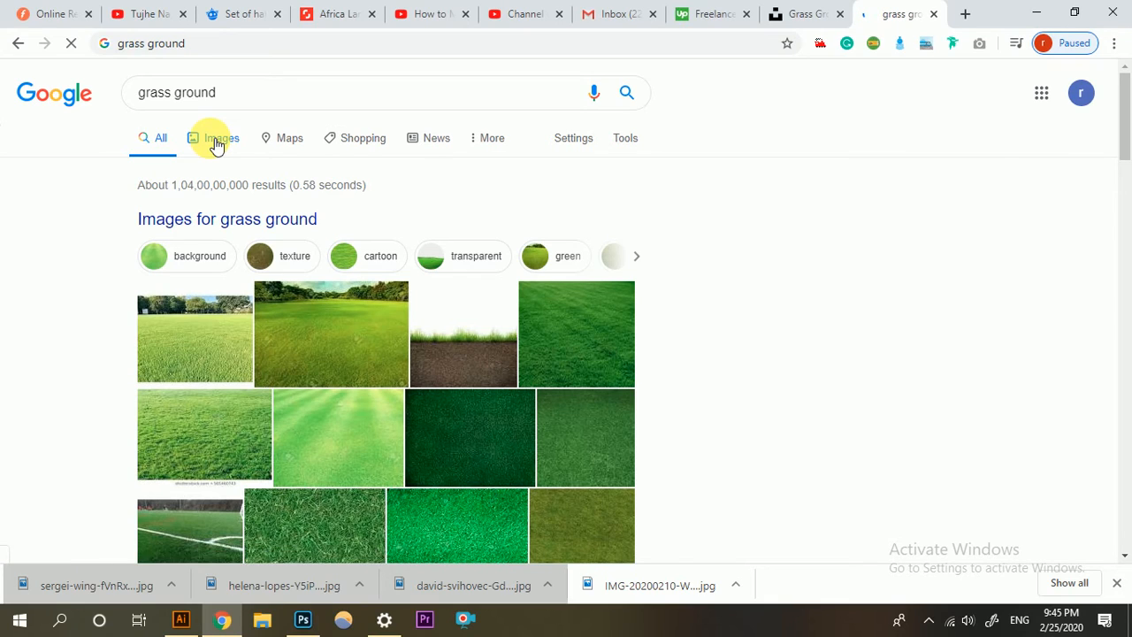
pyautogui.scroll(-5, 426, 285)
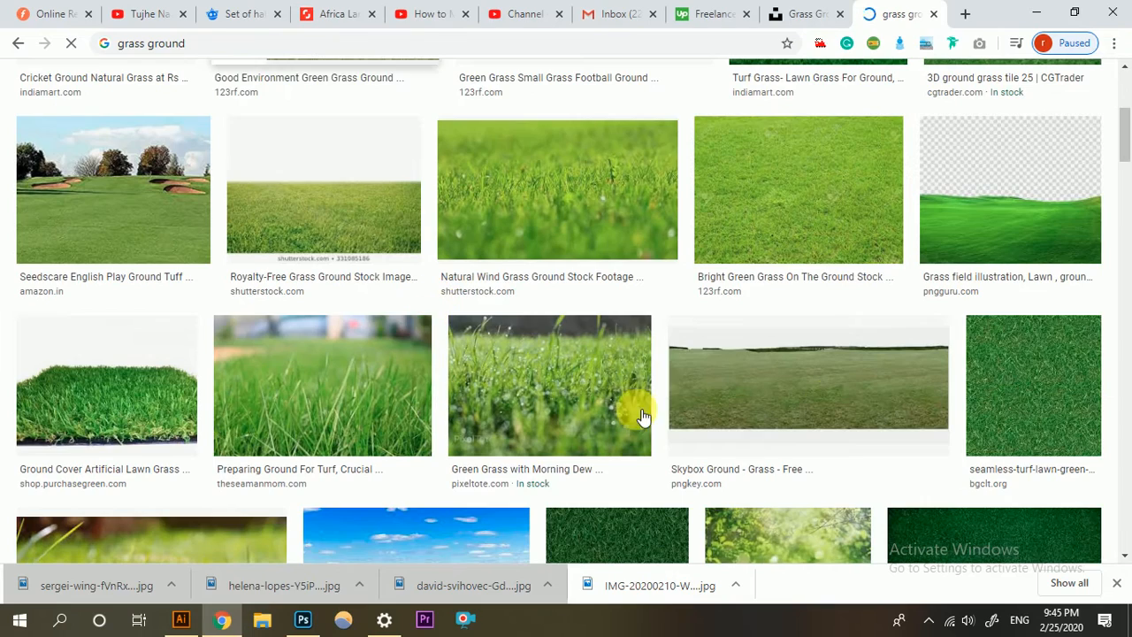
pyautogui.scroll(-4, 644, 417)
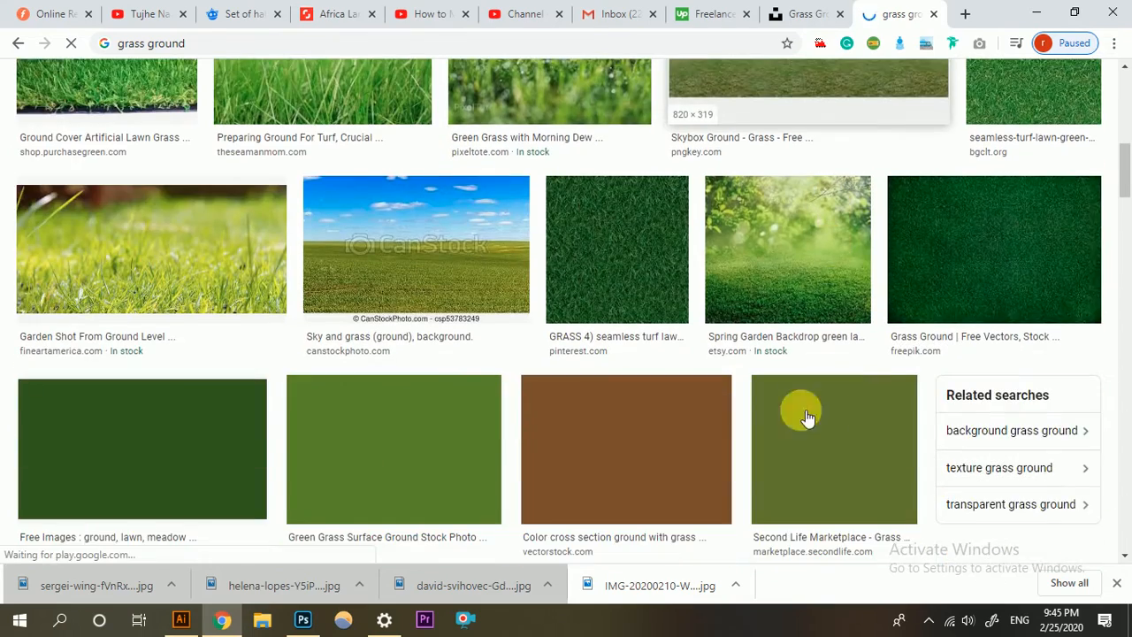
# Switch back to Photoshop and review the helena-lopes horse document and the mmhbb (12).jpg reference composite.
pyautogui.click(303, 619)
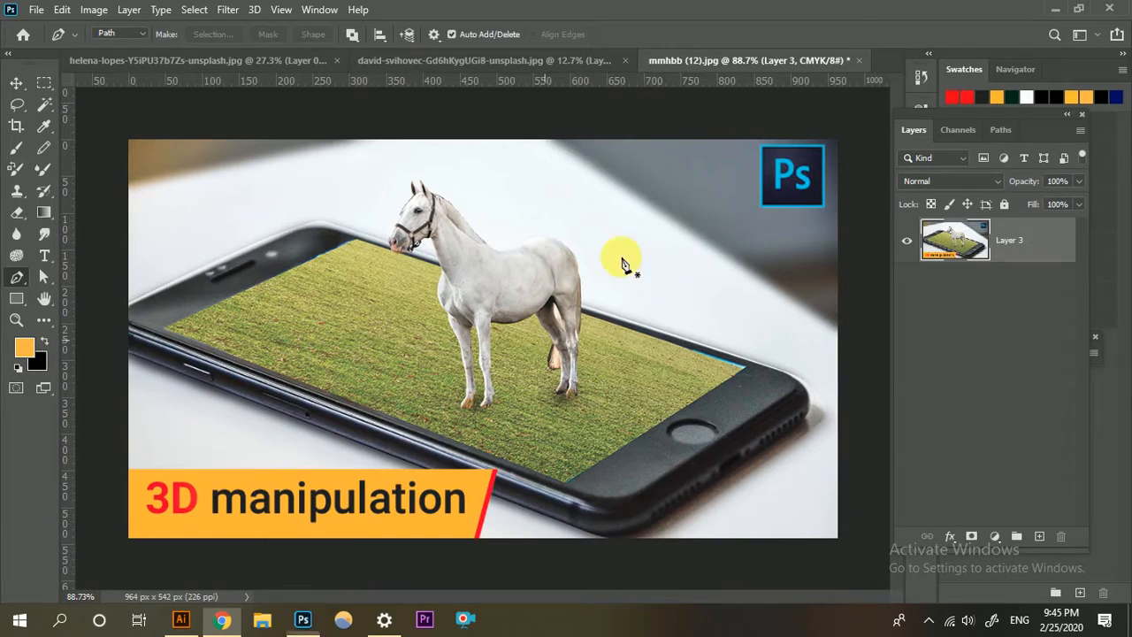
pyautogui.click(486, 58)
pyautogui.click(212, 57)
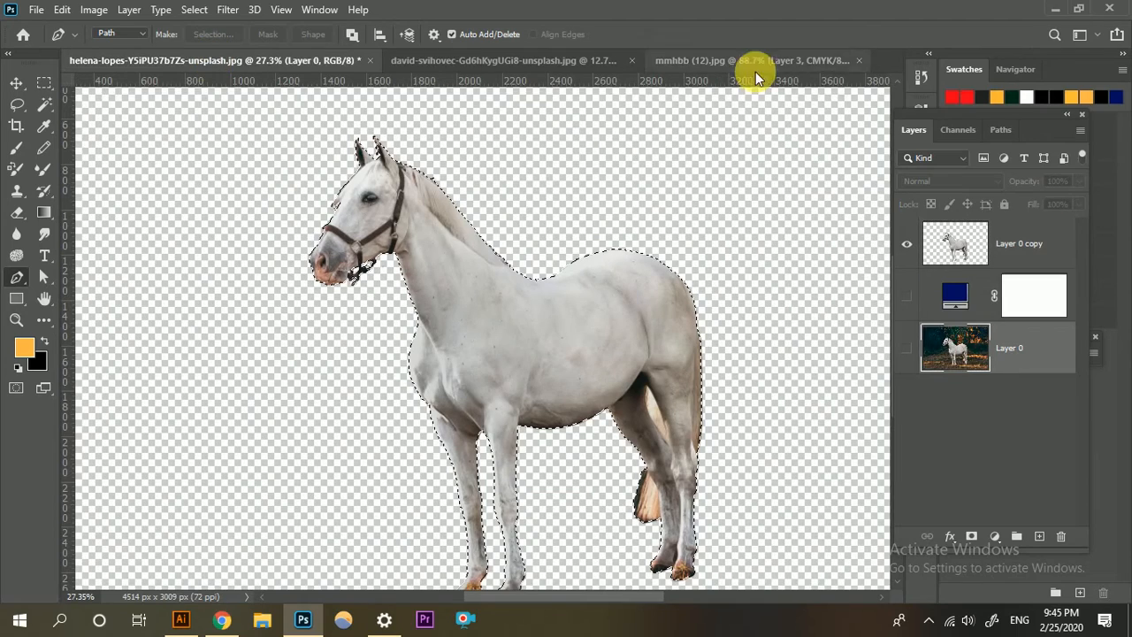
pyautogui.click(929, 53)
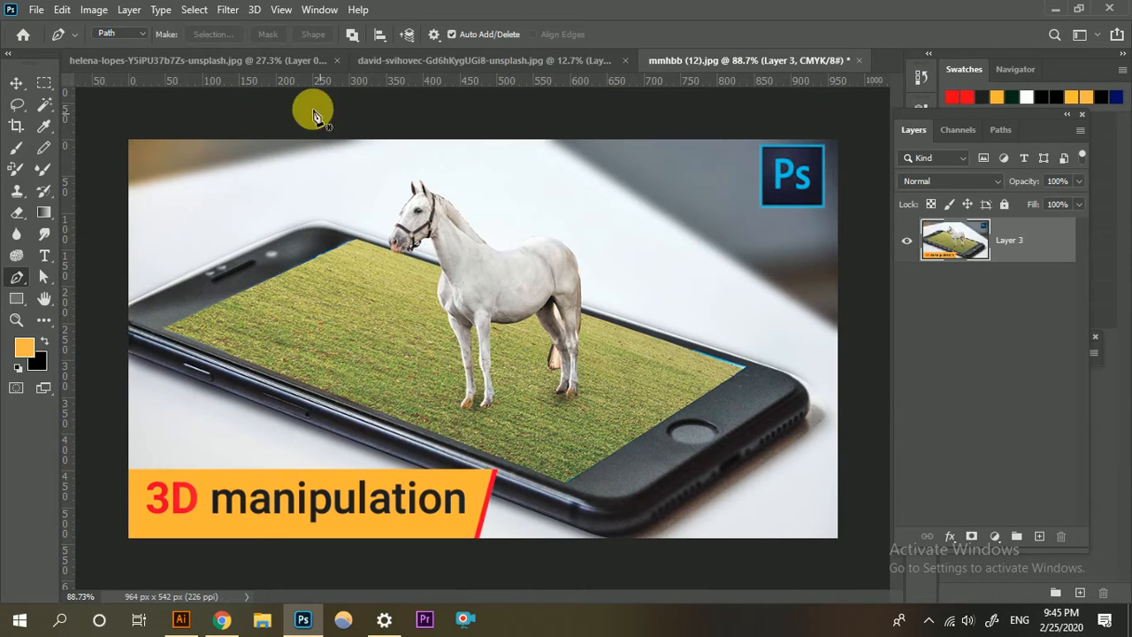
pyautogui.click(265, 62)
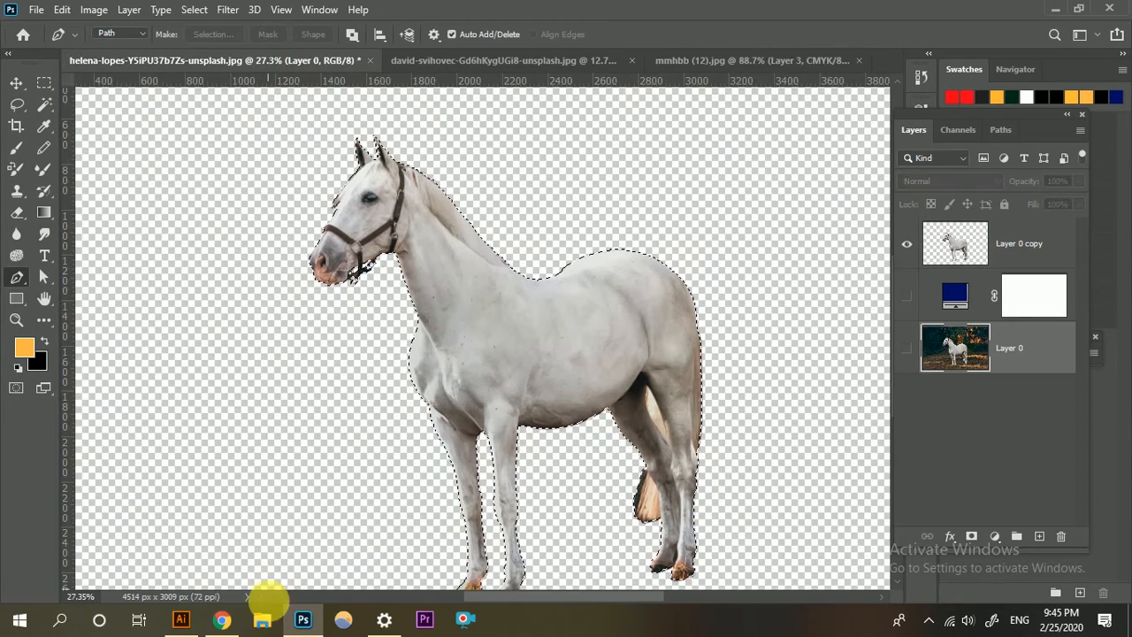
# Open the downloaded sergei-wing grass photo from Chrome as a new Photoshop document and unlock its Background layer.
pyautogui.click(221, 621)
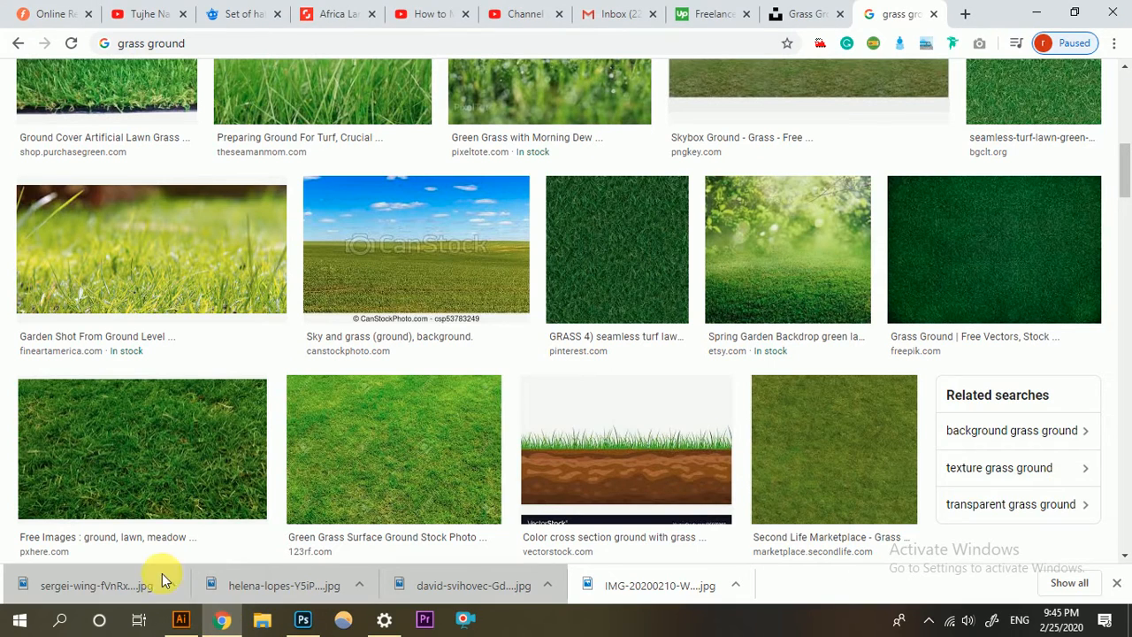
pyautogui.moveTo(117, 587); pyautogui.dragTo(893, 62)
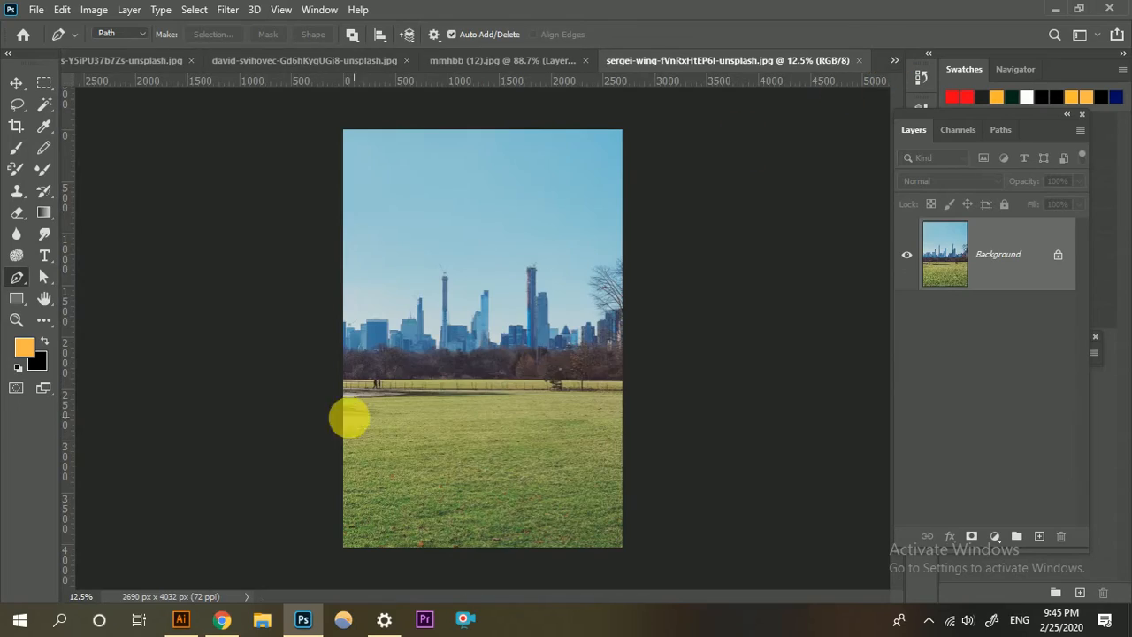
pyautogui.scroll(3, 406, 429)
pyautogui.scroll(-3, 482, 438)
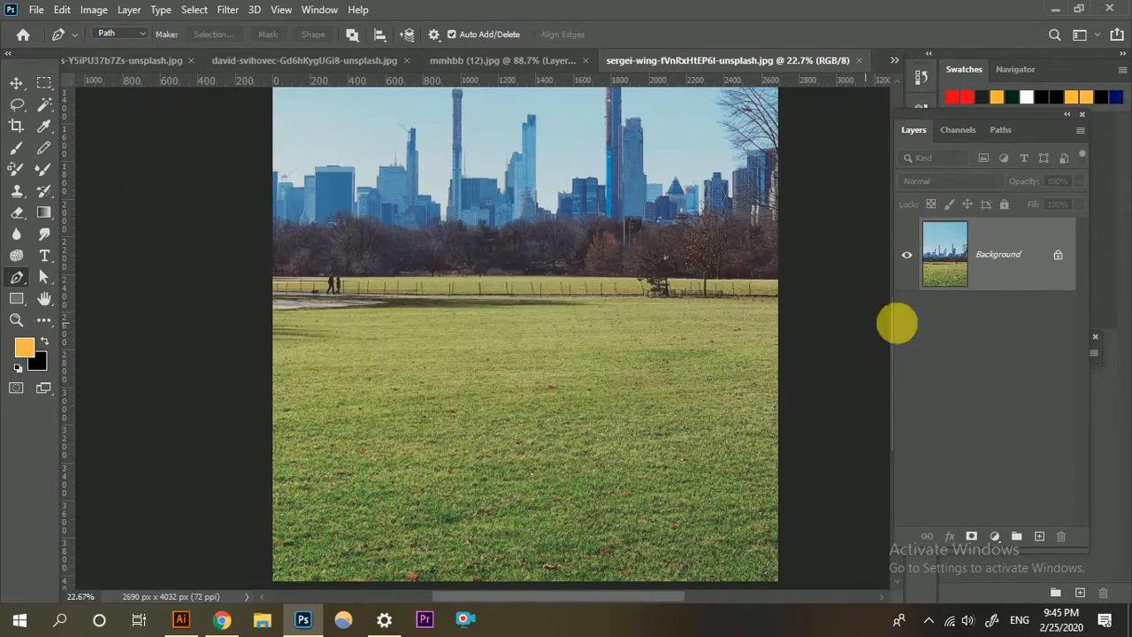
pyautogui.click(1058, 256)
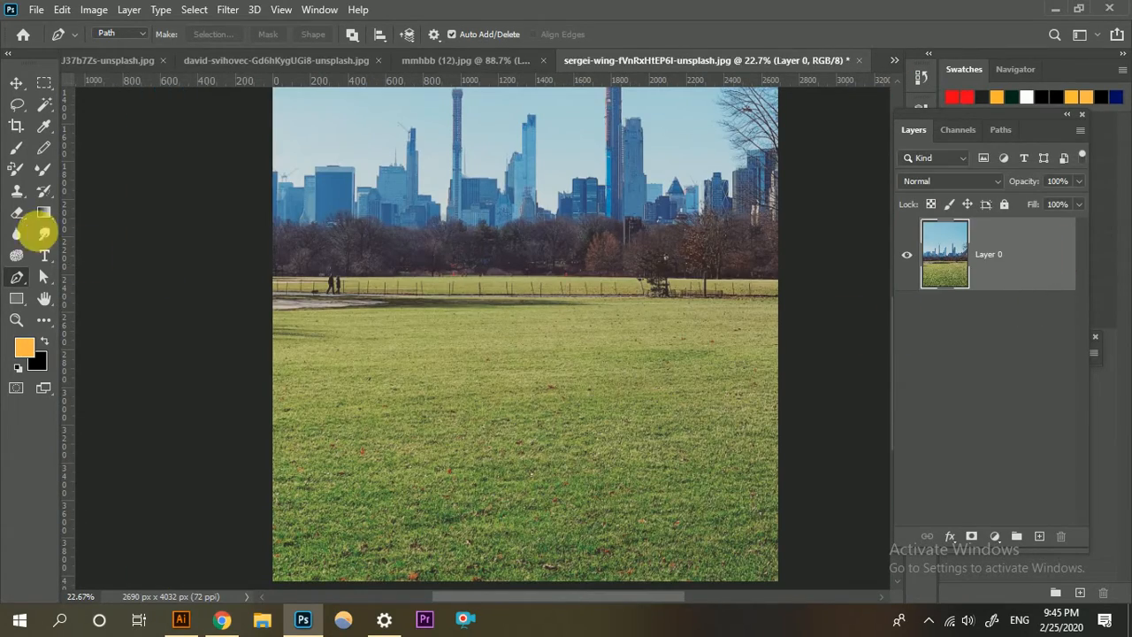
# Select a roughly square area of the lower middle grass with the Rectangular Marquee Tool and copy it.
pyautogui.click(44, 88)
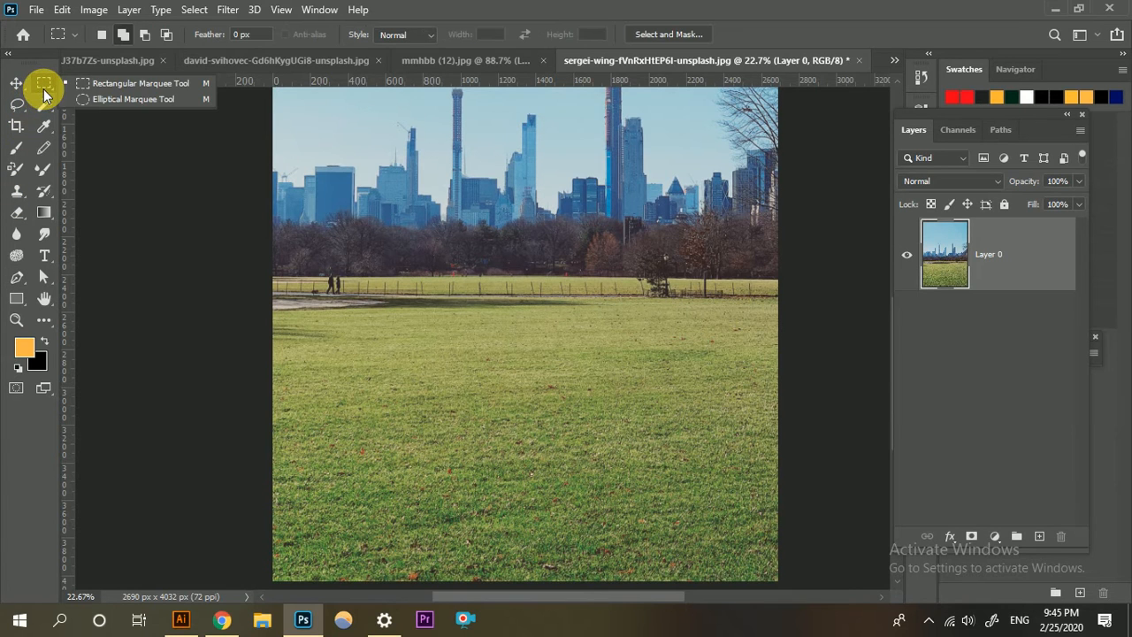
pyautogui.click(80, 81)
pyautogui.moveTo(432, 362); pyautogui.dragTo(655, 580)
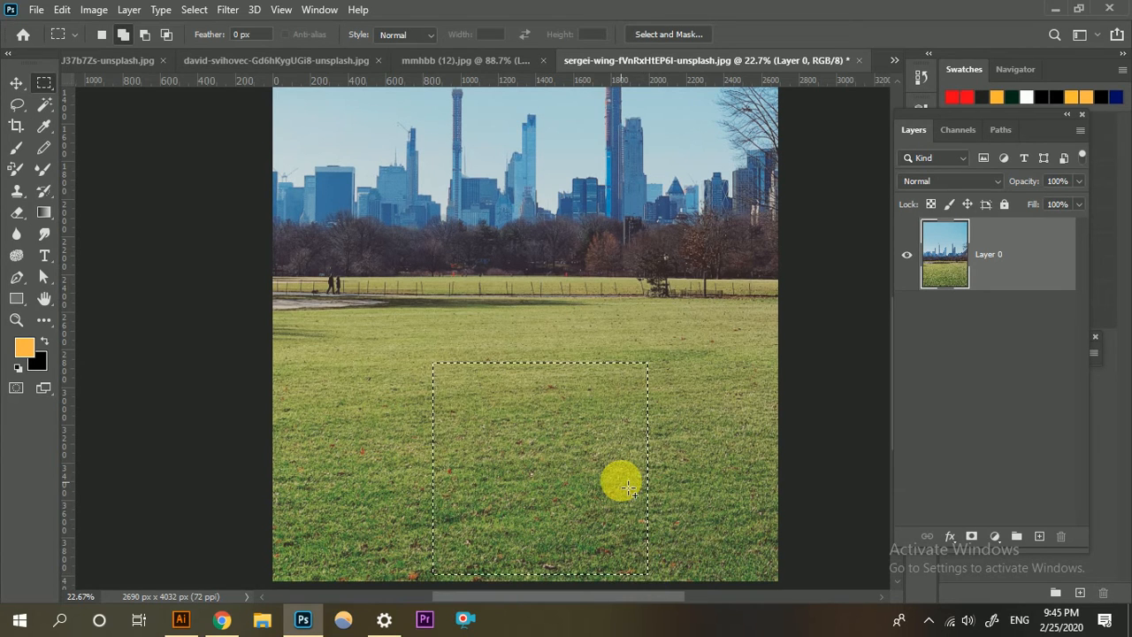
pyautogui.scroll(-1, 619, 478)
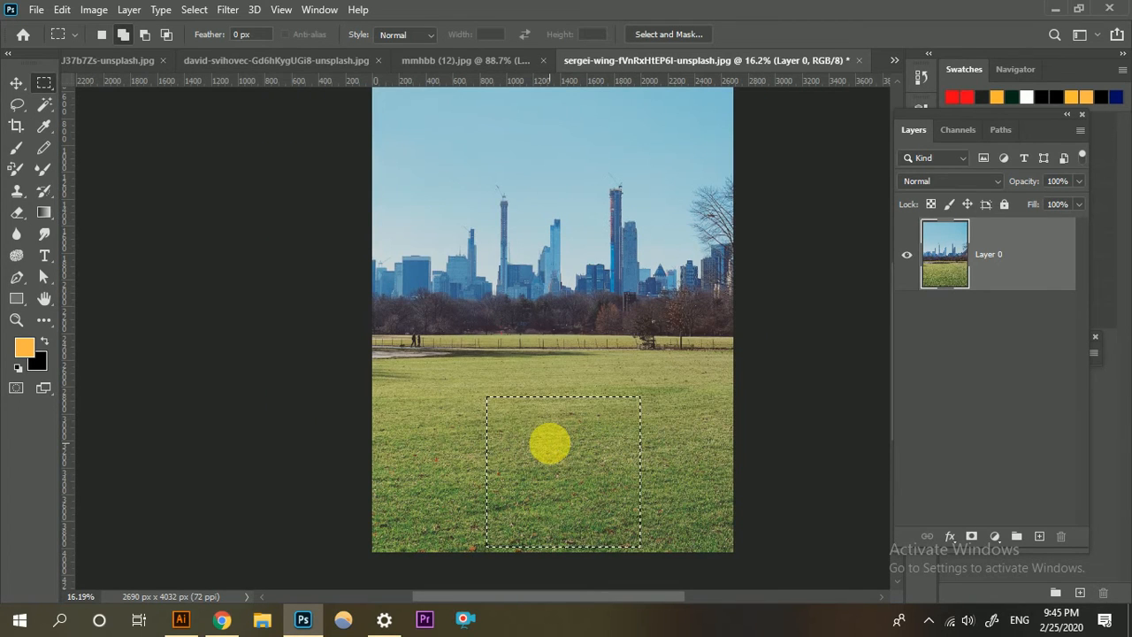
pyautogui.click(62, 10)
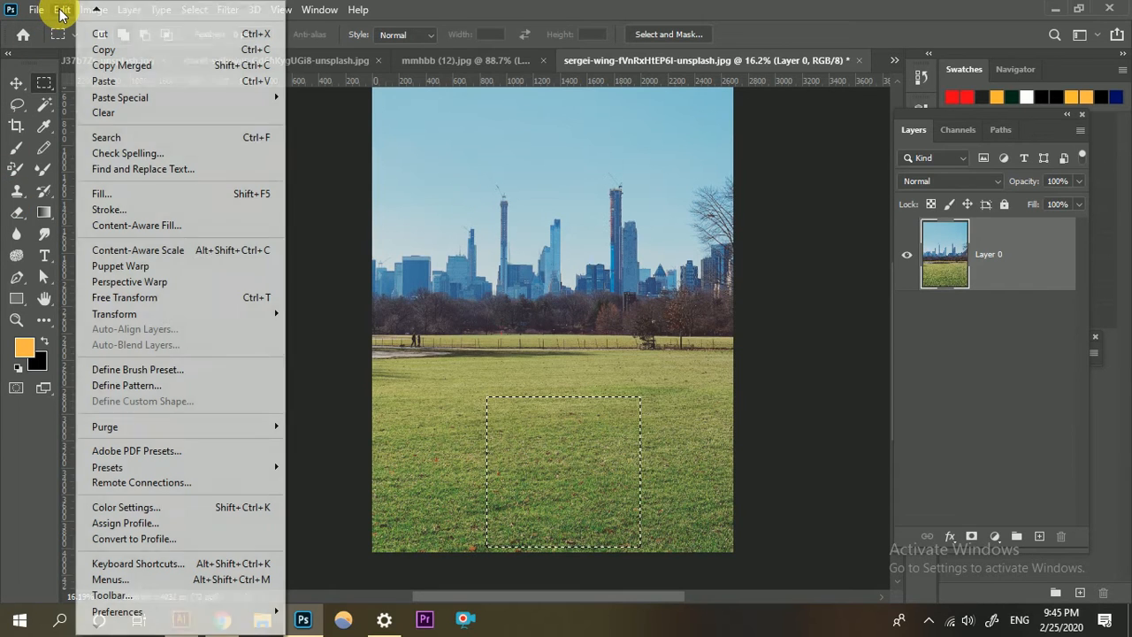
pyautogui.click(110, 50)
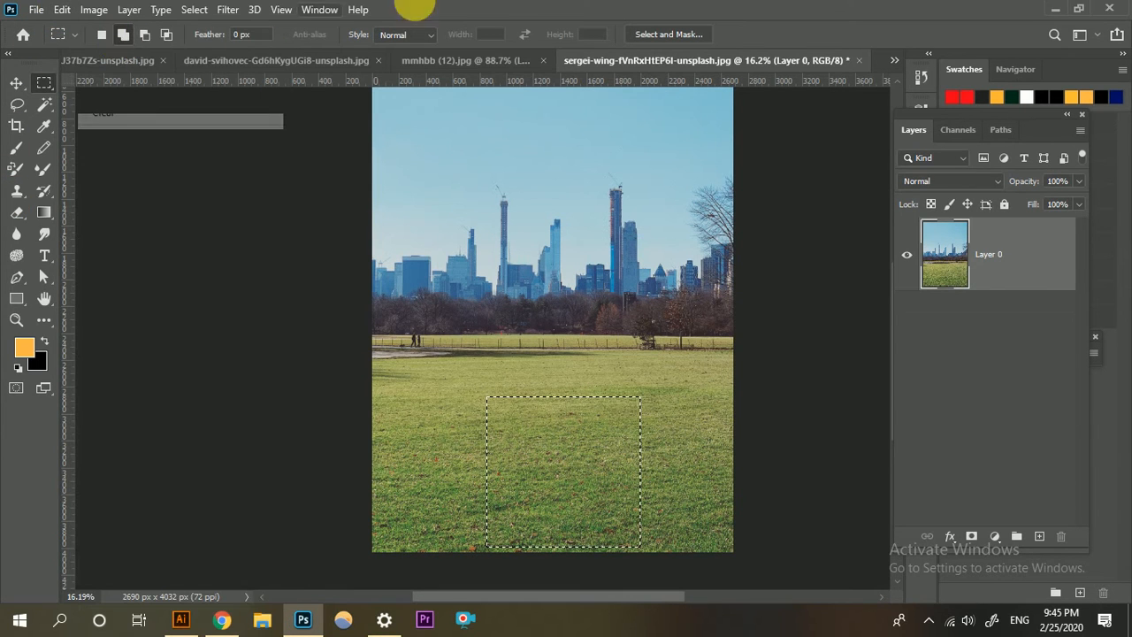
# Review the mmhbb (12).jpg reference composite and the horse cutout document, and switch to the phone photo document.
pyautogui.click(480, 58)
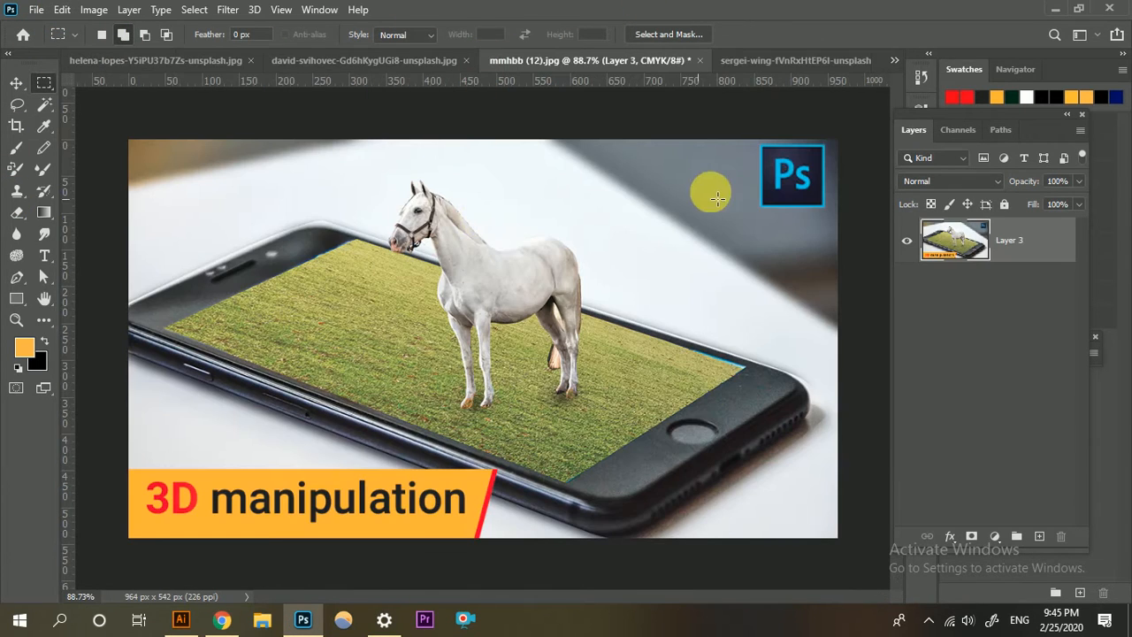
pyautogui.click(167, 58)
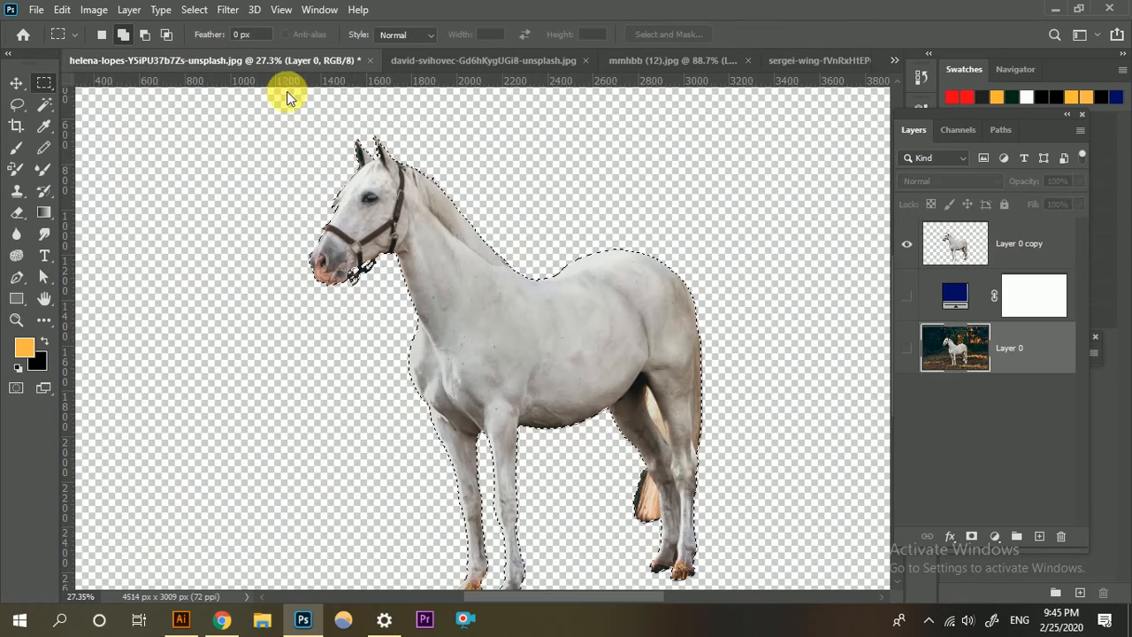
pyautogui.click(446, 58)
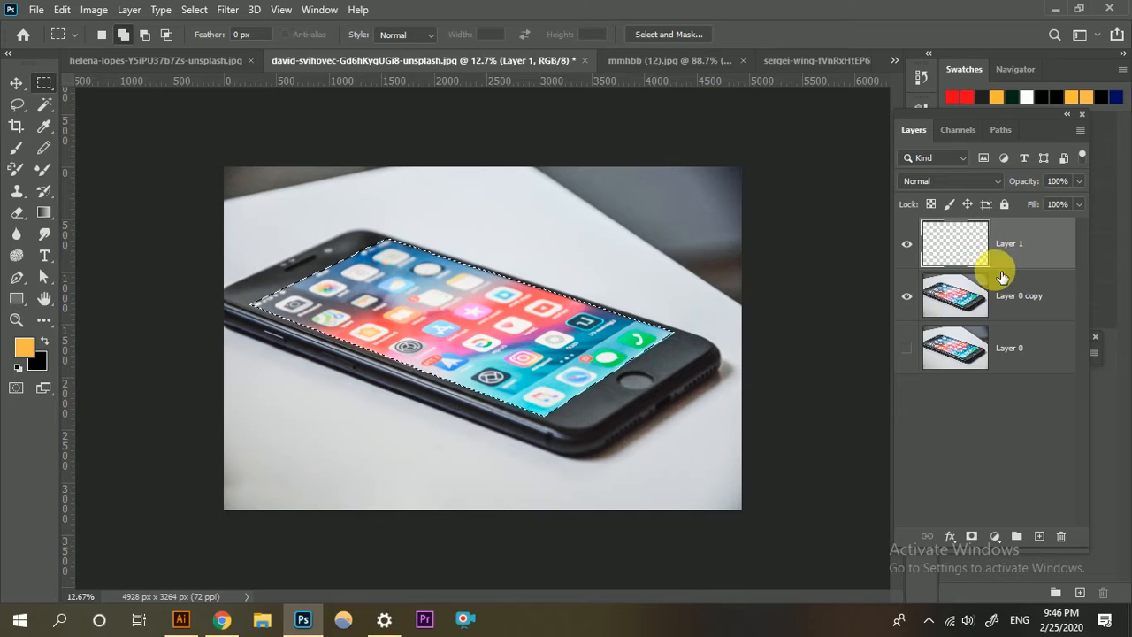
pyautogui.hotkey('ctrl', 'v')
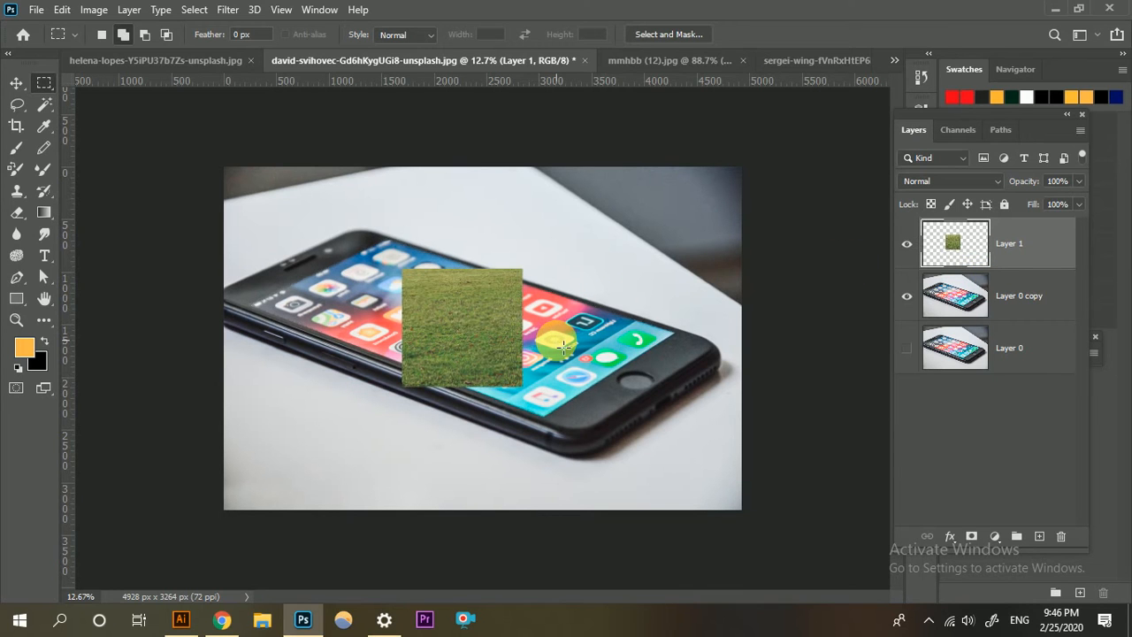
pyautogui.hotkey('ctrl', '+')
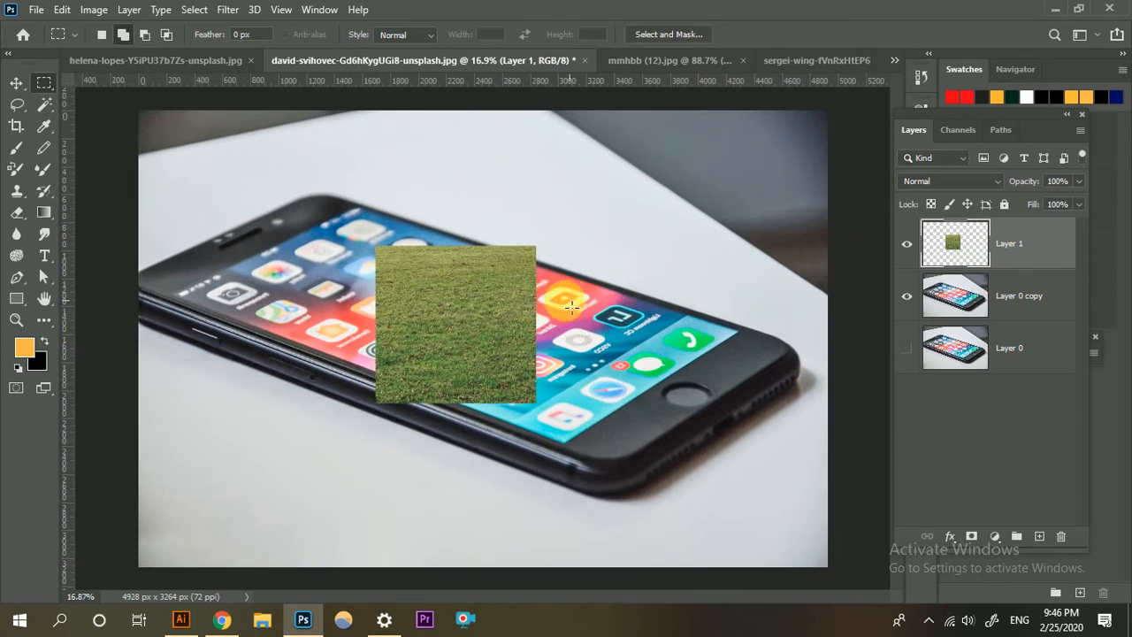
pyautogui.hotkey('ctrl', 'z')
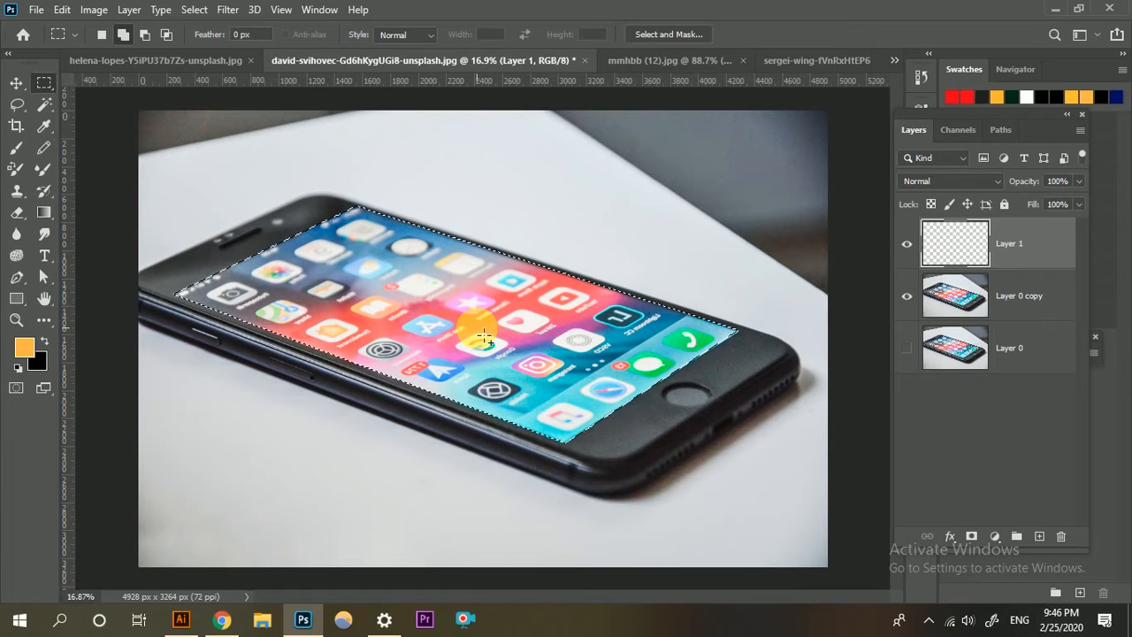
# Paste the copied grass into the phone-screen selection as a masked layer and stretch its corners with a Perspective transform.
pyautogui.hotkey('ctrl', 'alt', 'shift', 'v')
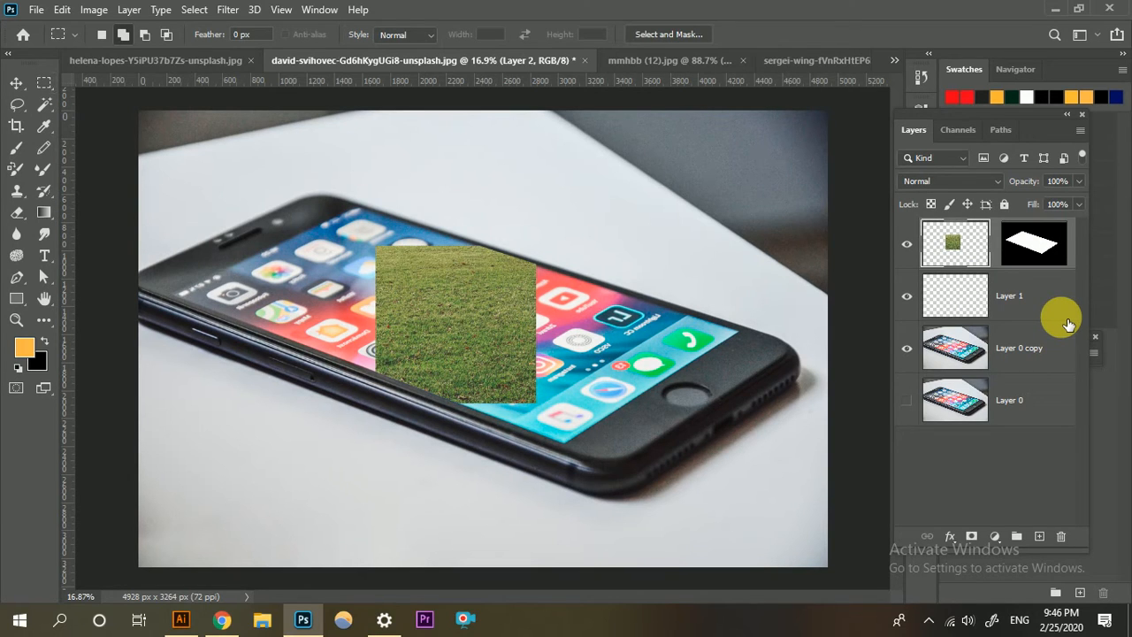
pyautogui.hotkey('ctrl', 't')
pyautogui.rightClick(509, 283)
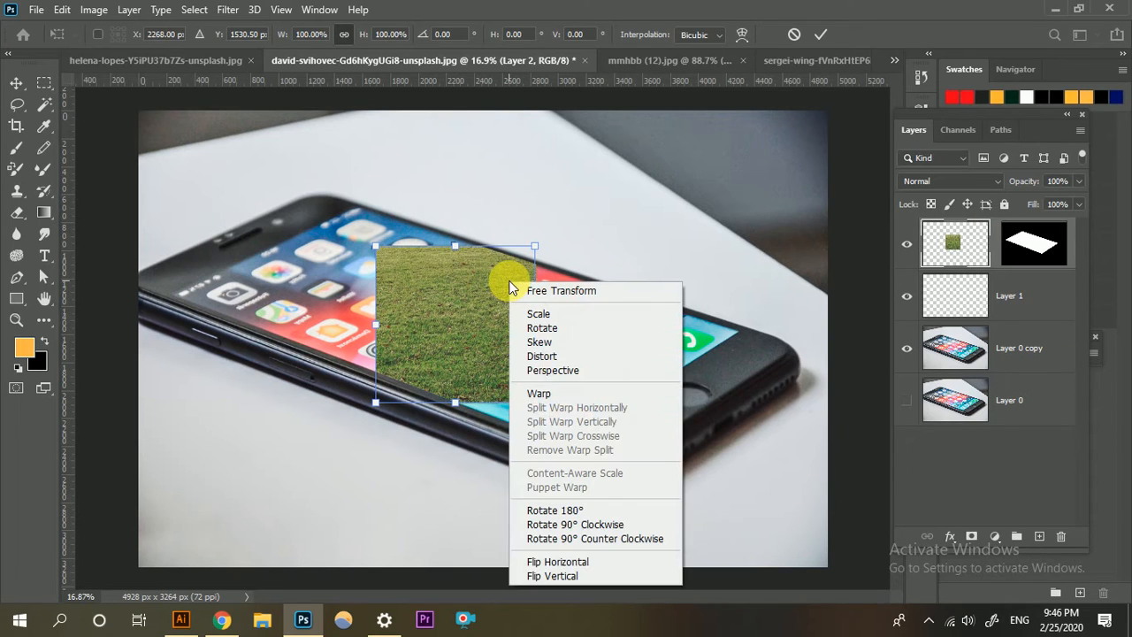
pyautogui.click(538, 371)
pyautogui.moveTo(541, 409); pyautogui.dragTo(605, 404)
pyautogui.moveTo(373, 252); pyautogui.dragTo(324, 228)
pyautogui.moveTo(300, 429); pyautogui.dragTo(331, 416)
# Skew the grass layer's corners to slant it along the phone's diagonal, and scale it down slightly.
pyautogui.rightClick(450, 325)
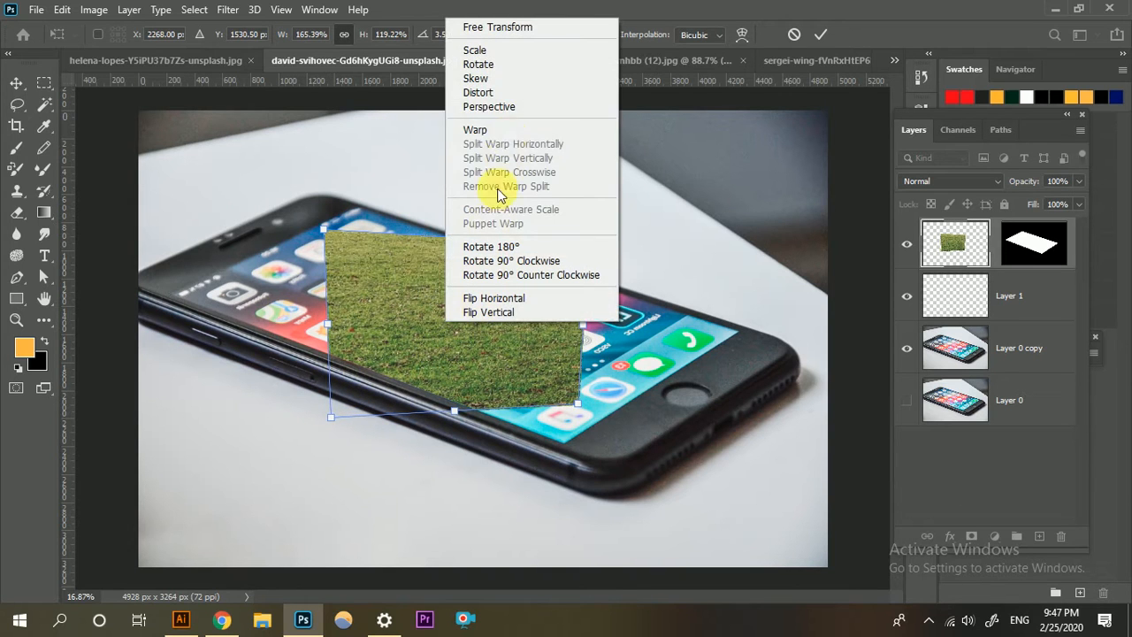
pyautogui.click(485, 79)
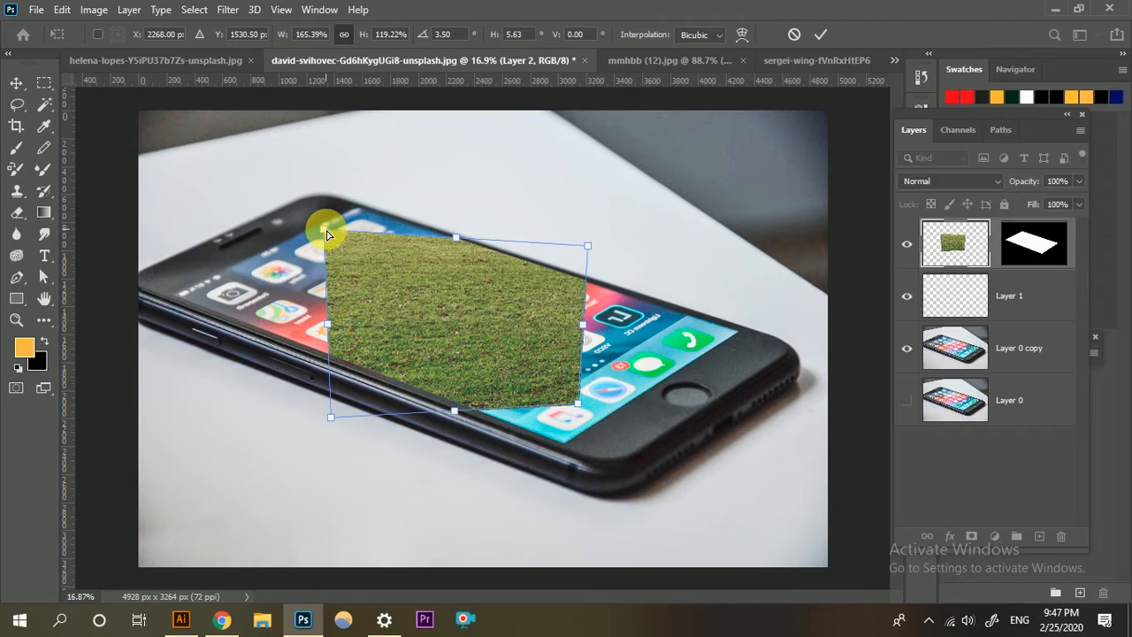
pyautogui.moveTo(324, 231); pyautogui.dragTo(197, 336)
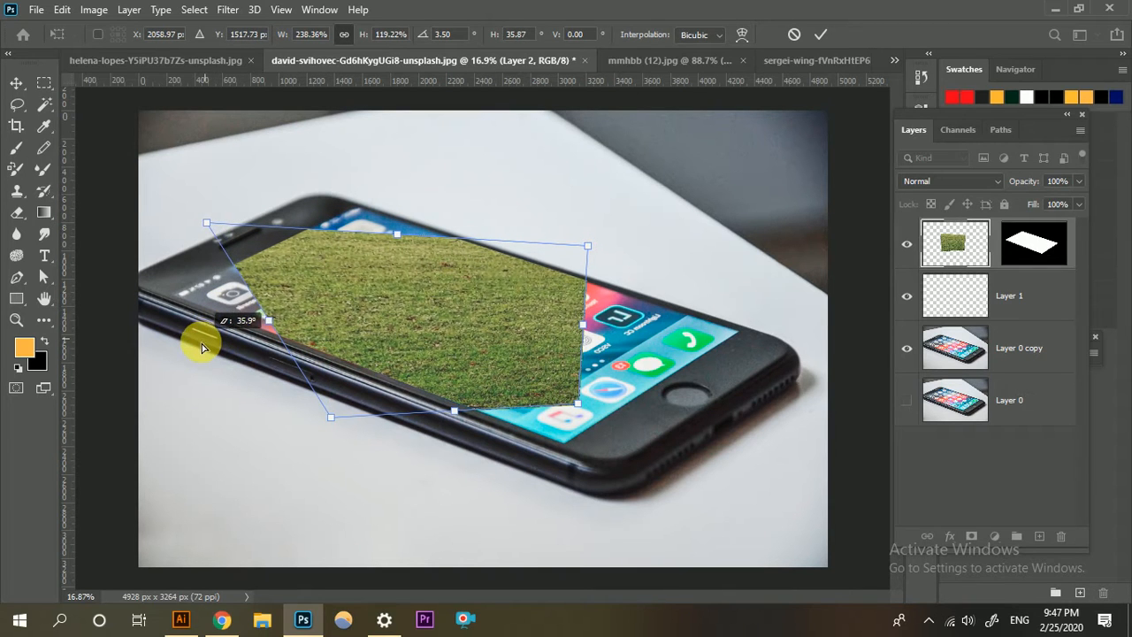
pyautogui.moveTo(585, 252); pyautogui.dragTo(369, 230)
pyautogui.moveTo(581, 412); pyautogui.dragTo(705, 334)
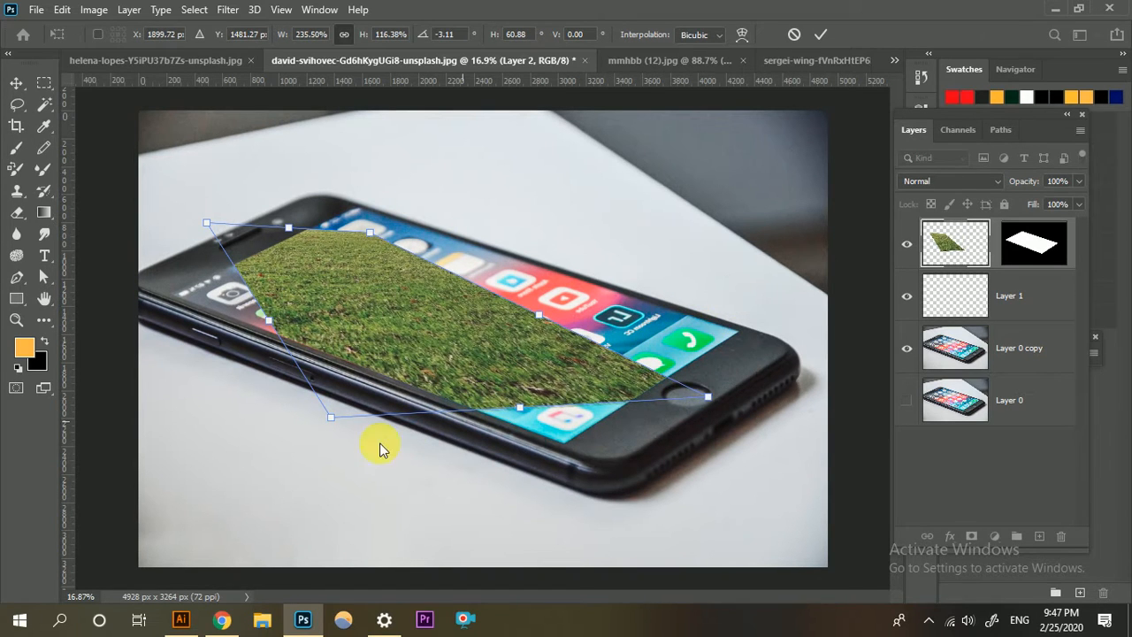
pyautogui.moveTo(330, 416); pyautogui.dragTo(625, 436)
pyautogui.moveTo(707, 399); pyautogui.dragTo(728, 317)
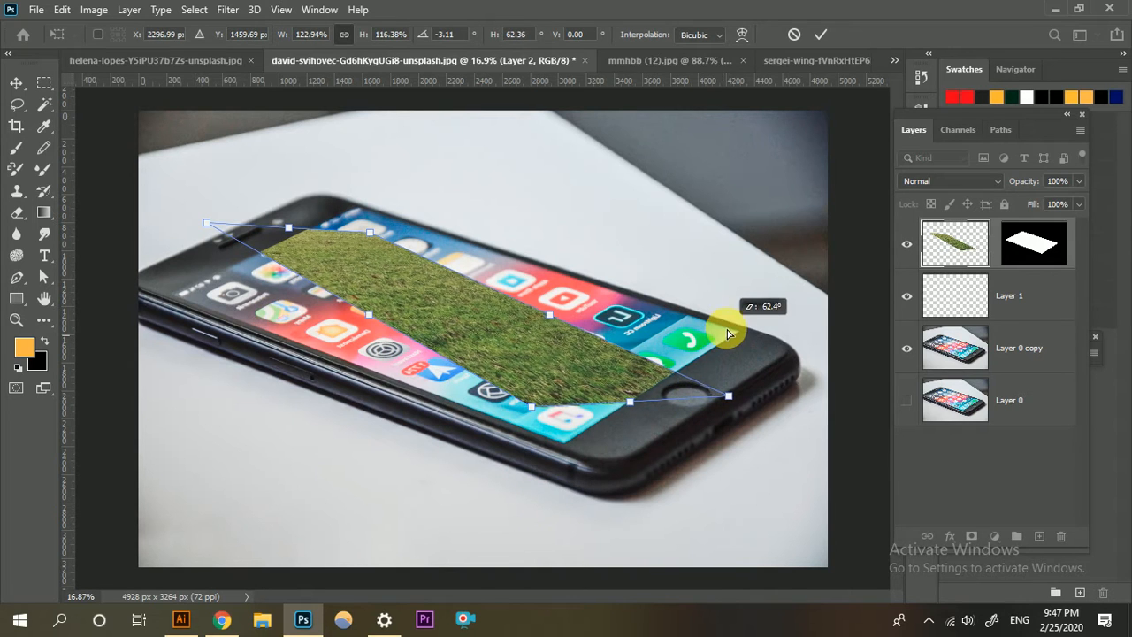
pyautogui.rightClick(536, 339)
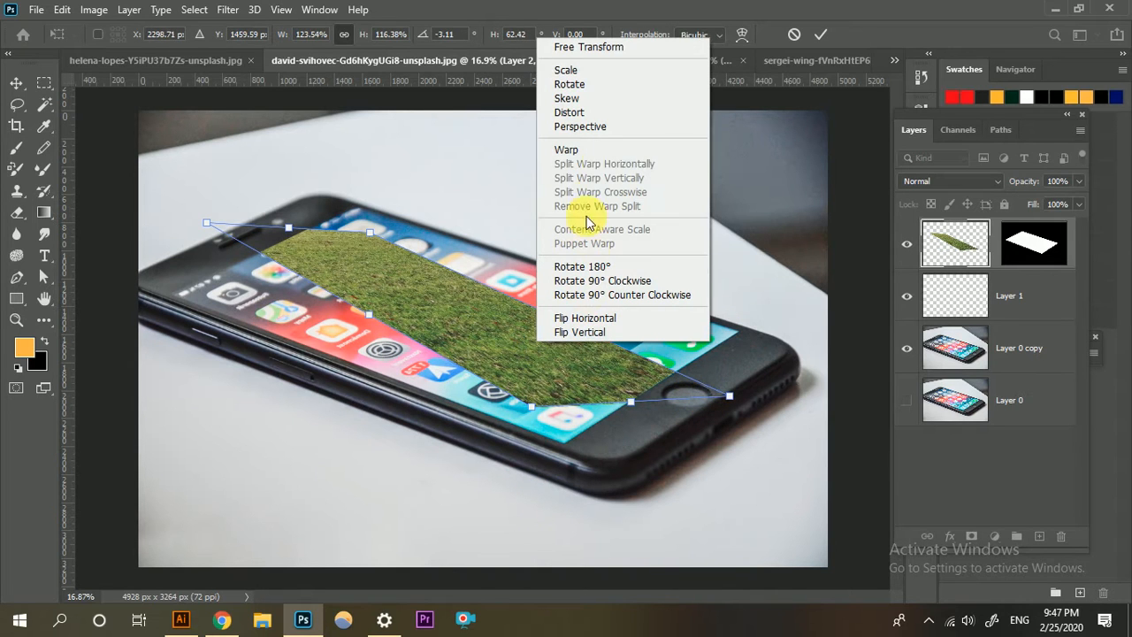
pyautogui.click(605, 75)
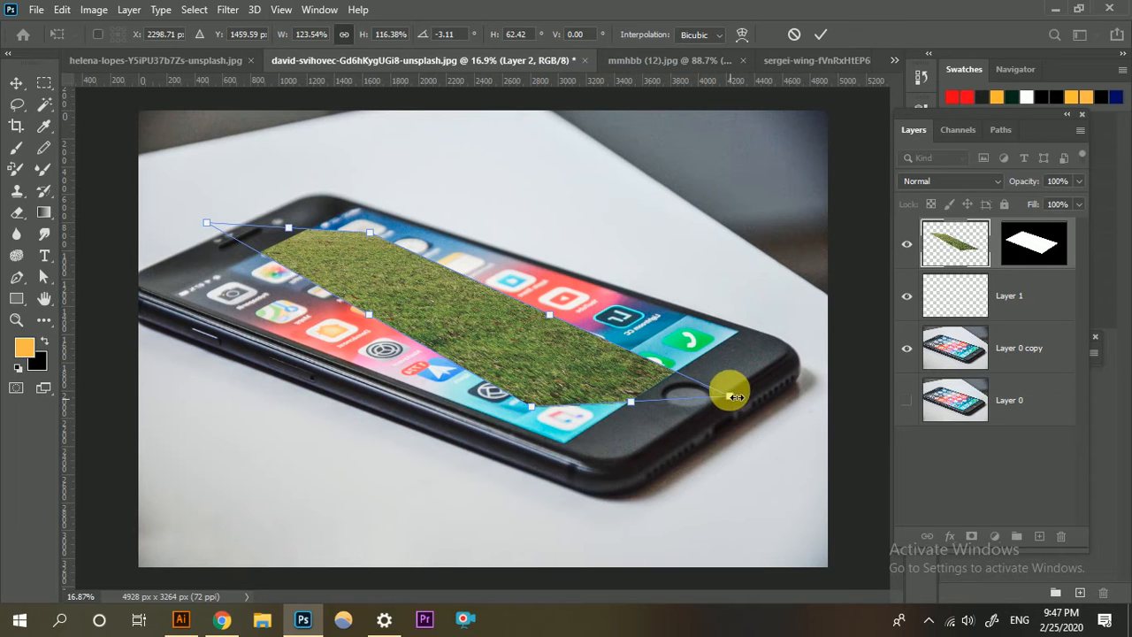
pyautogui.moveTo(735, 397); pyautogui.dragTo(710, 387)
# Distort the grass layer by moving its four corners to the corresponding corners of the phone screen.
pyautogui.rightClick(584, 343)
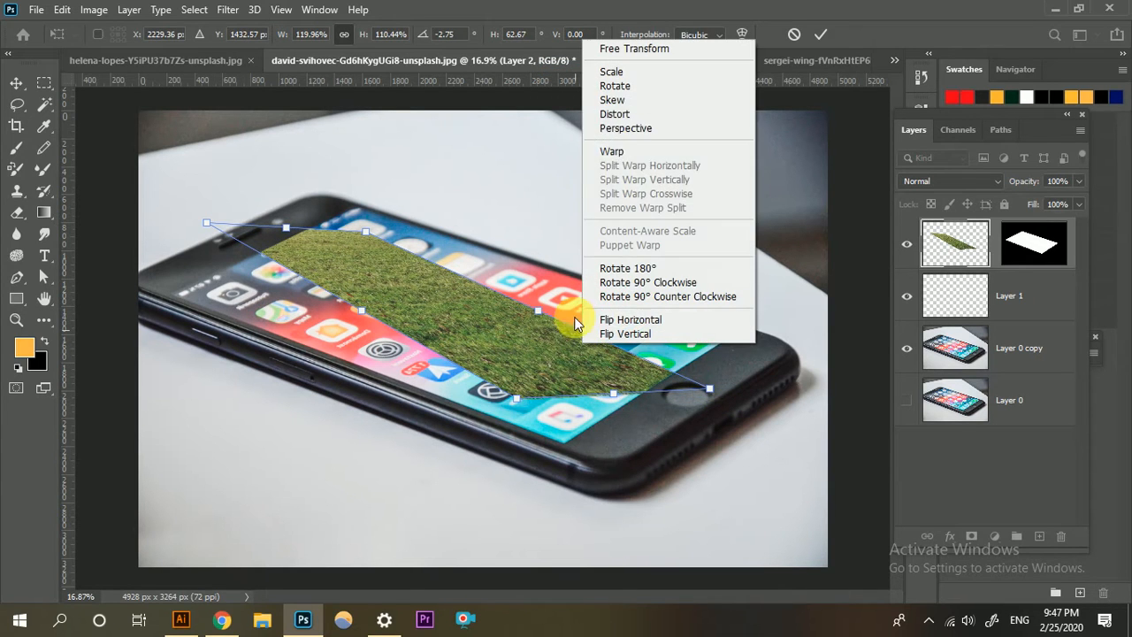
pyautogui.click(621, 116)
pyautogui.moveTo(713, 393); pyautogui.dragTo(739, 334)
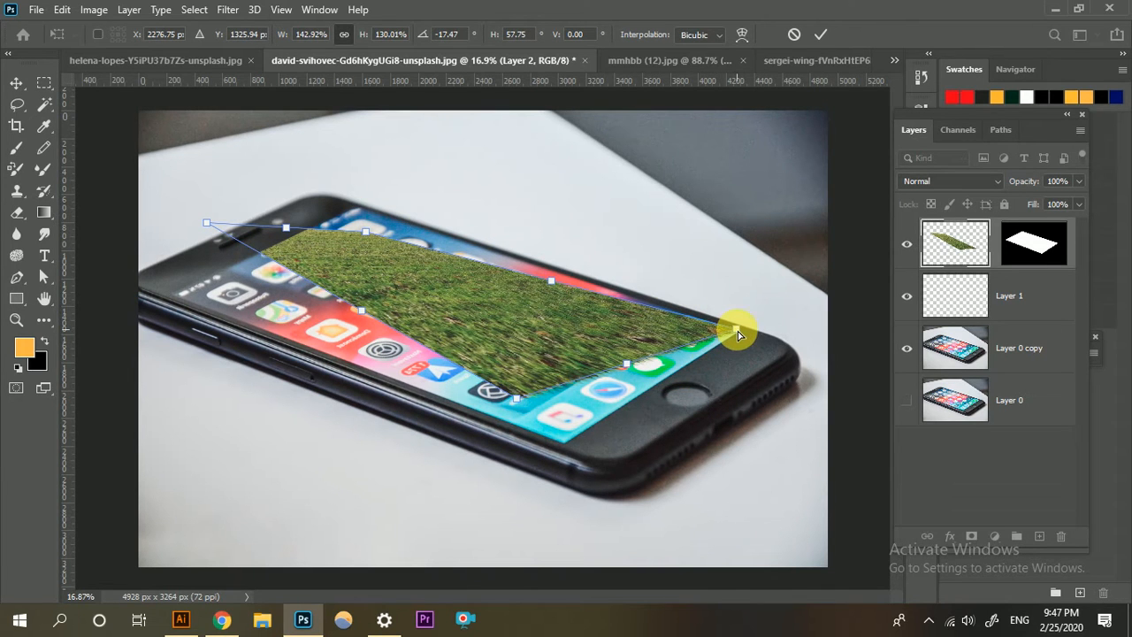
pyautogui.moveTo(528, 419); pyautogui.dragTo(565, 450)
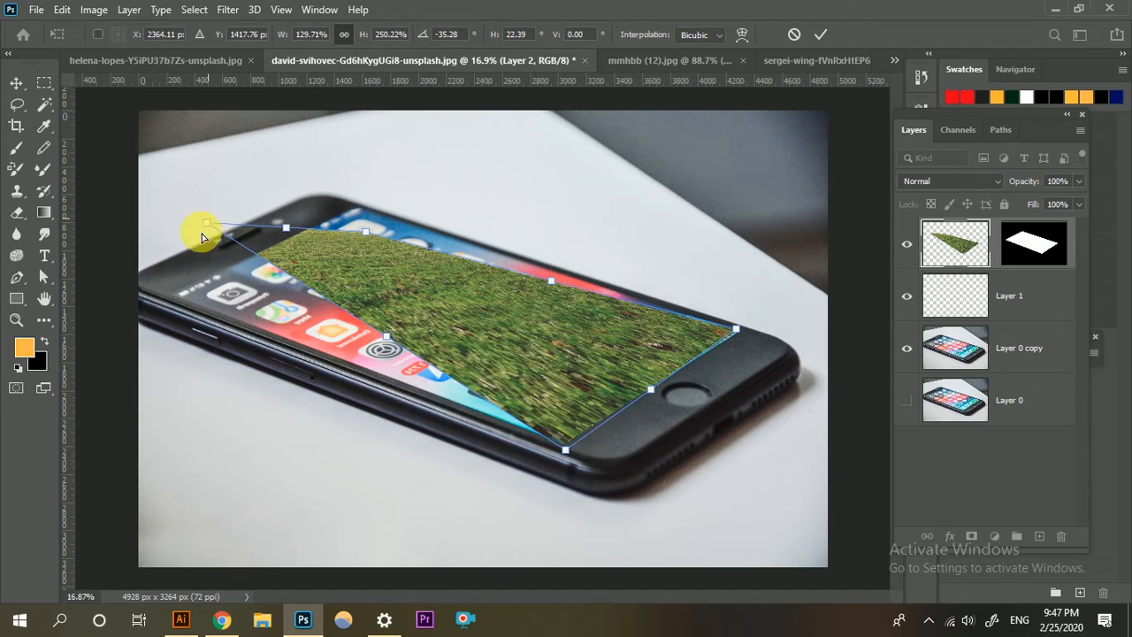
pyautogui.moveTo(202, 234); pyautogui.dragTo(156, 299)
pyautogui.moveTo(364, 225); pyautogui.dragTo(346, 193)
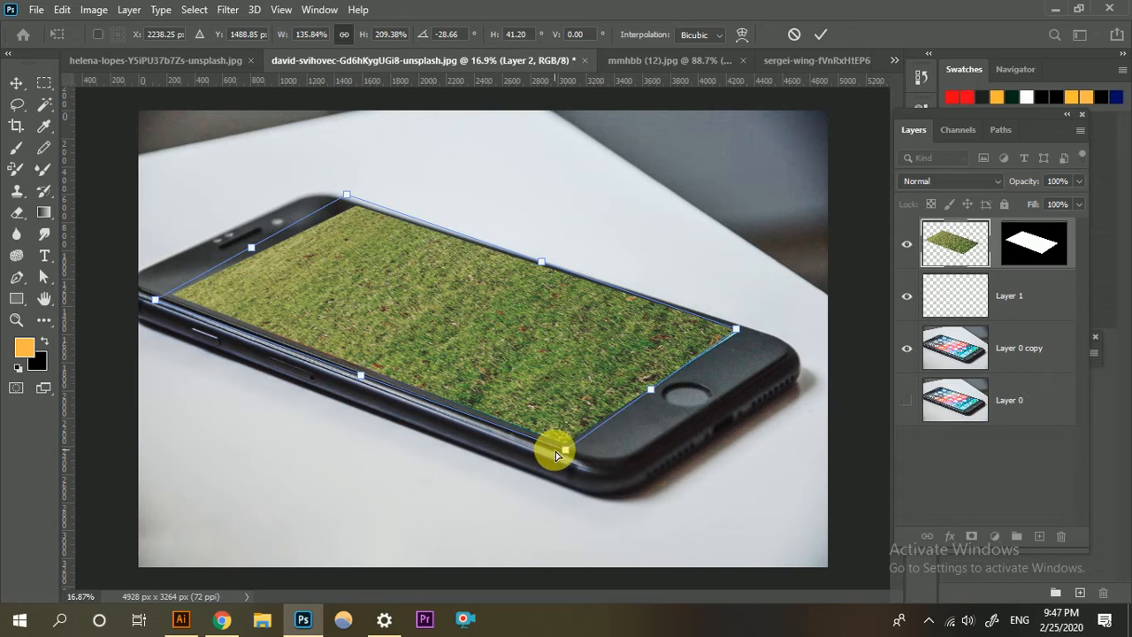
# Fine-tune the distorted grass corners just beyond the phone screen's edges so the grass fills the screen, and apply the transform.
pyautogui.moveTo(568, 451); pyautogui.dragTo(567, 462)
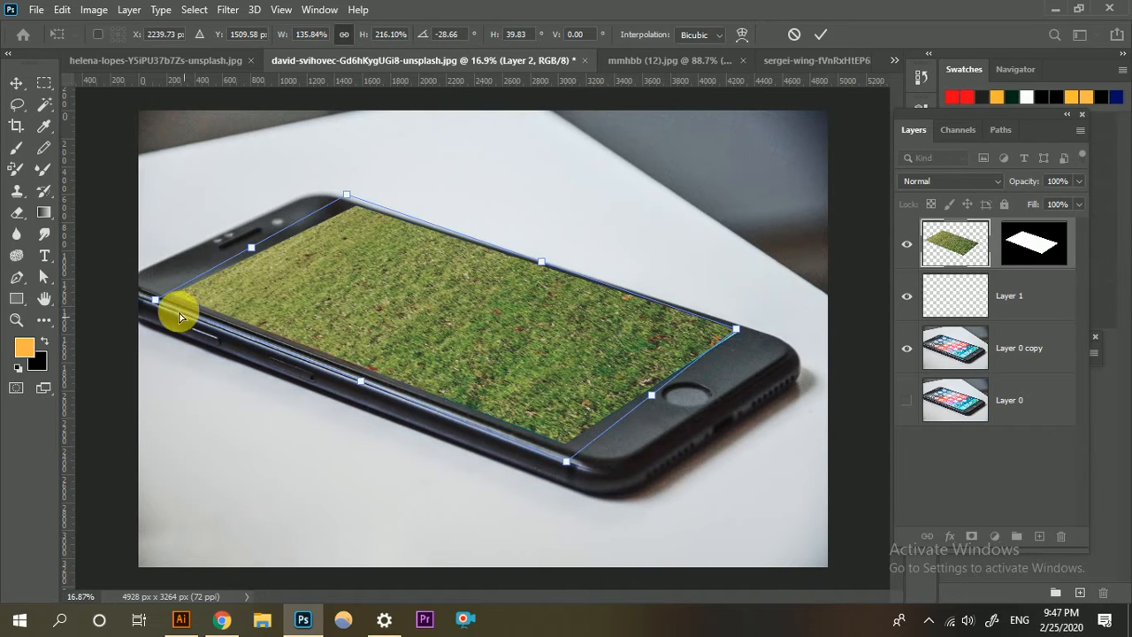
pyautogui.moveTo(157, 306)
pyautogui.mouseDown()
pyautogui.moveTo(134, 306)
pyautogui.moveTo(147, 308)
pyautogui.mouseUp()
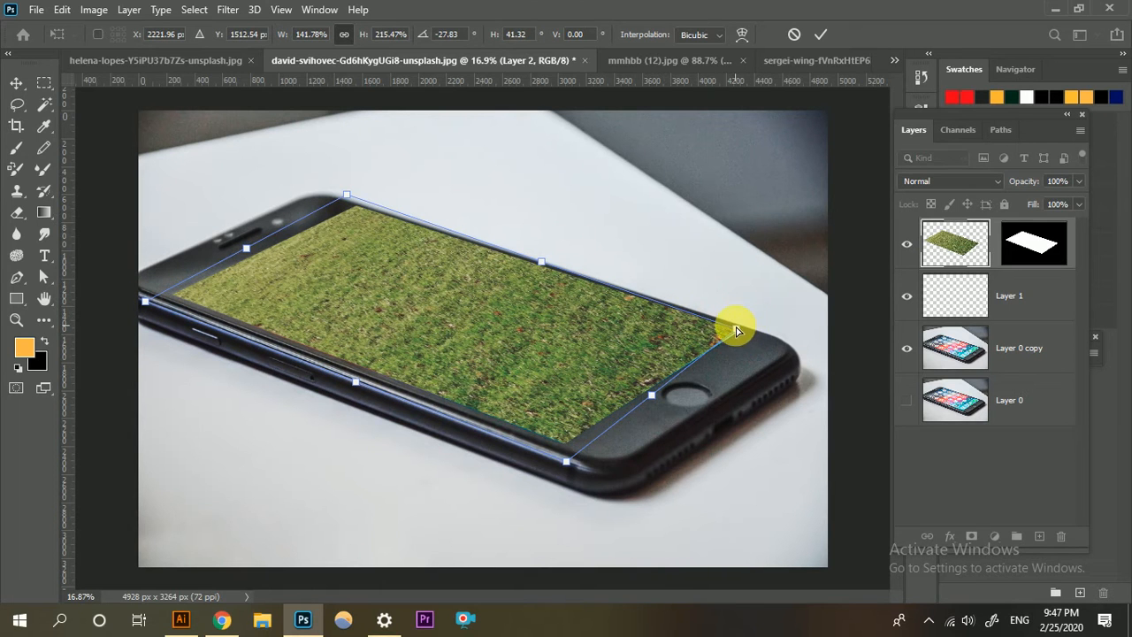
pyautogui.moveTo(736, 331); pyautogui.dragTo(759, 312)
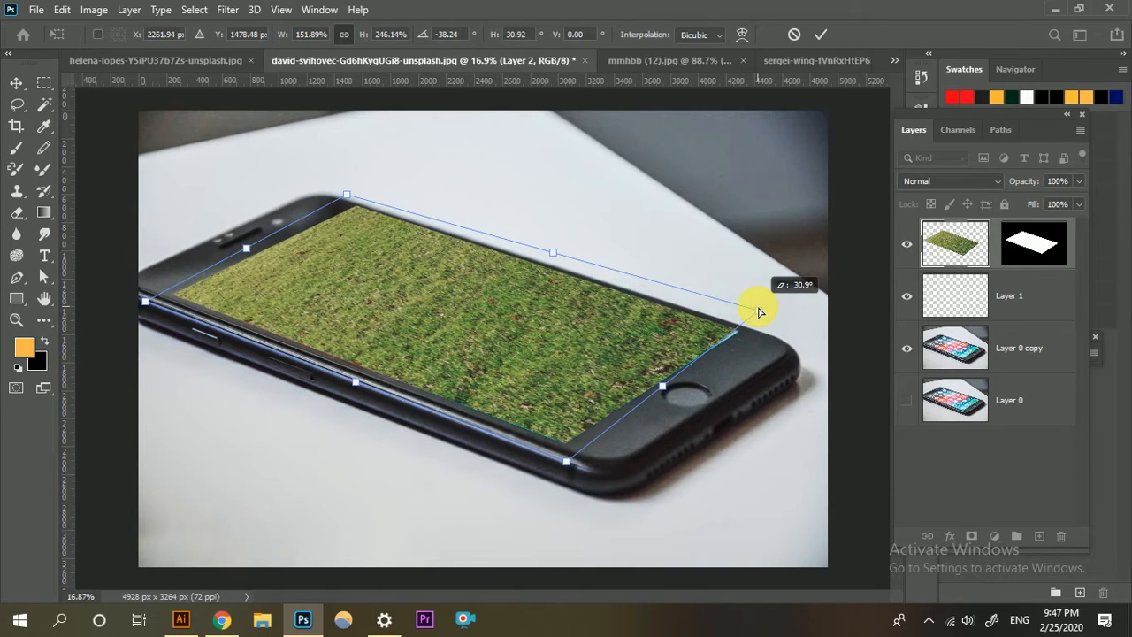
pyautogui.moveTo(566, 466)
pyautogui.mouseDown()
pyautogui.moveTo(553, 478)
pyautogui.moveTo(558, 439)
pyautogui.moveTo(553, 450)
pyautogui.mouseUp()
pyautogui.moveTo(350, 195)
pyautogui.mouseDown()
pyautogui.moveTo(361, 182)
pyautogui.moveTo(360, 206)
pyautogui.mouseUp()
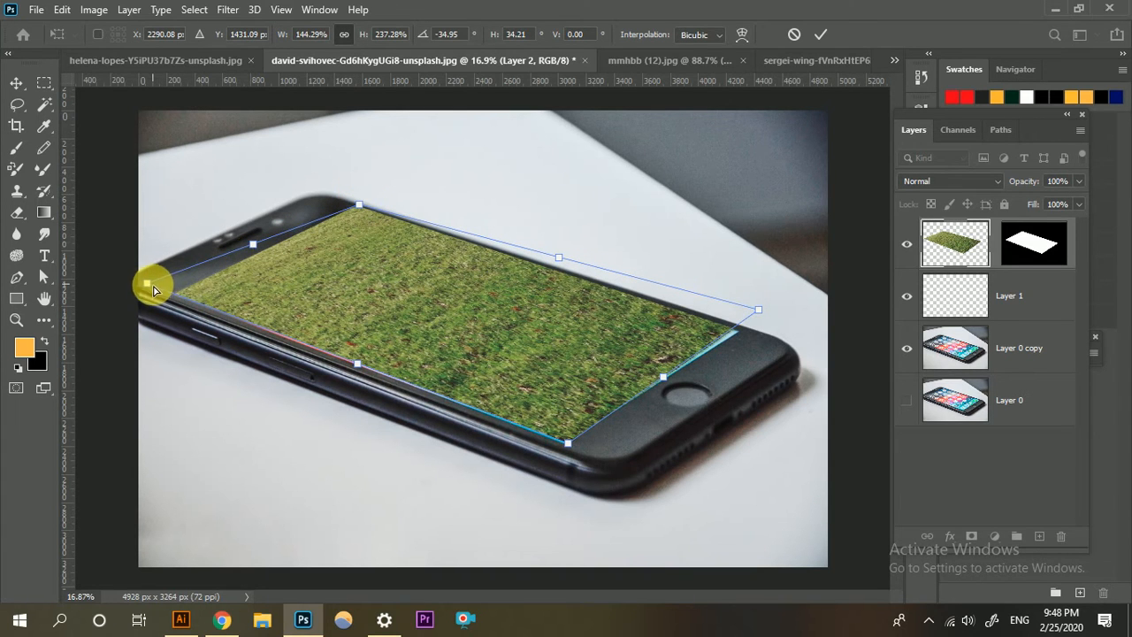
pyautogui.moveTo(152, 289); pyautogui.dragTo(157, 288)
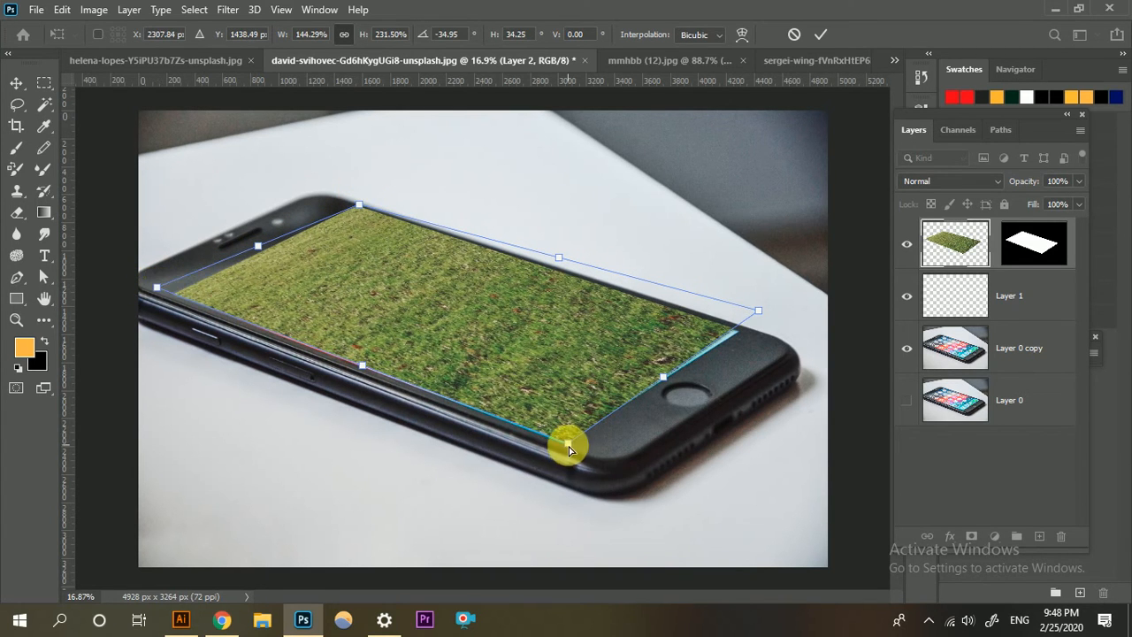
pyautogui.moveTo(569, 446); pyautogui.dragTo(552, 453)
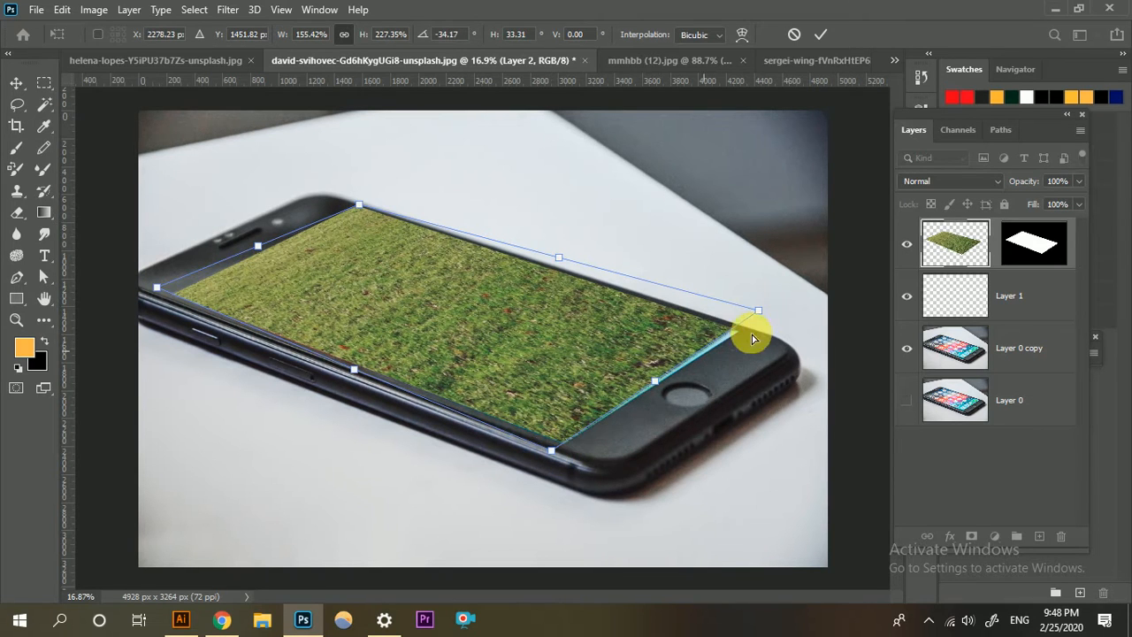
pyautogui.moveTo(758, 317); pyautogui.dragTo(754, 328)
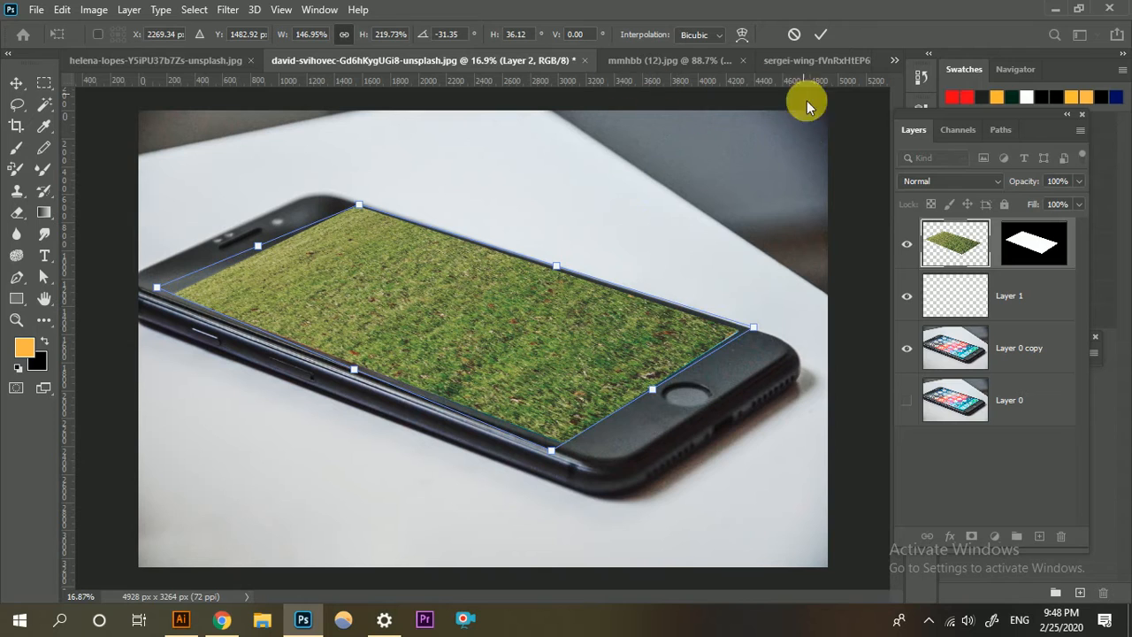
pyautogui.click(821, 36)
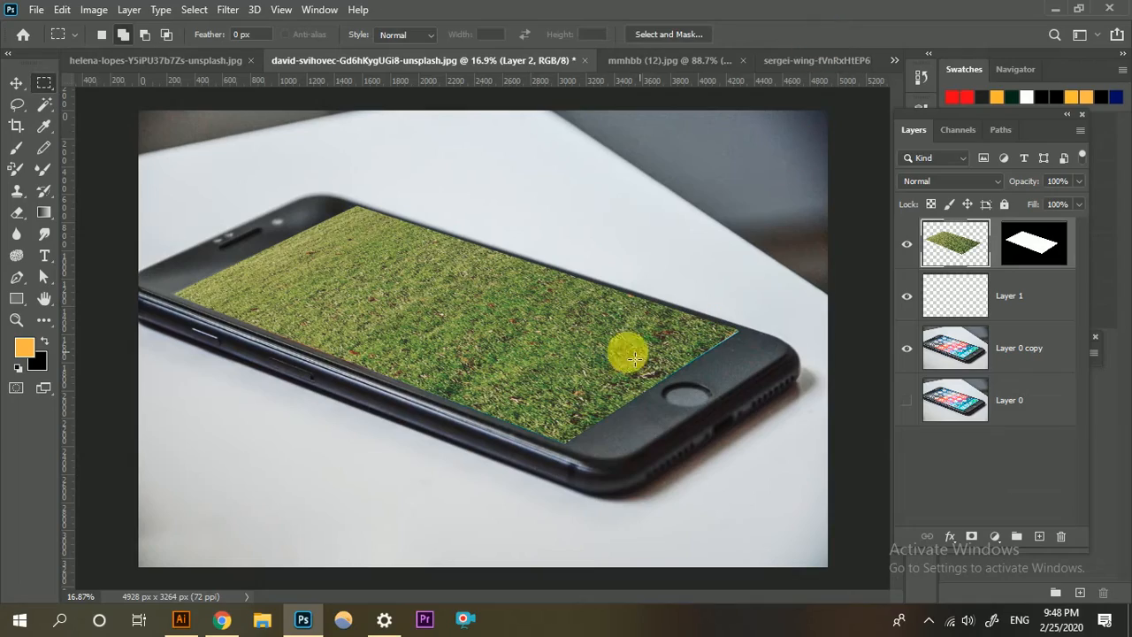
pyautogui.scroll(5, 460, 341)
pyautogui.scroll(-4, 475, 345)
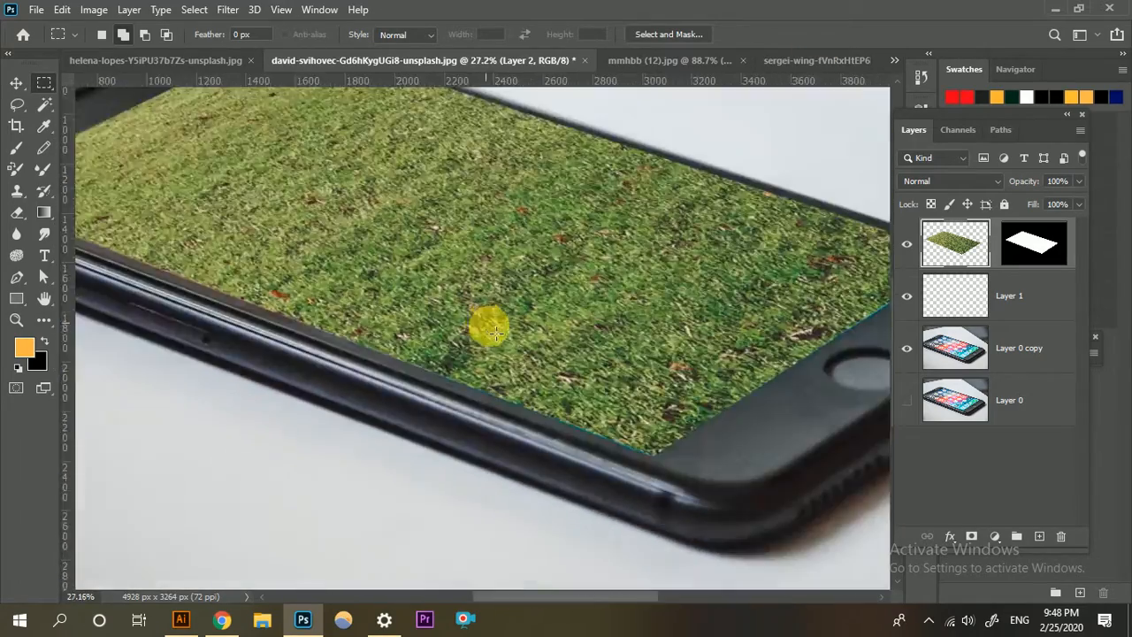
pyautogui.scroll(2, 484, 340)
pyautogui.scroll(-2, 469, 309)
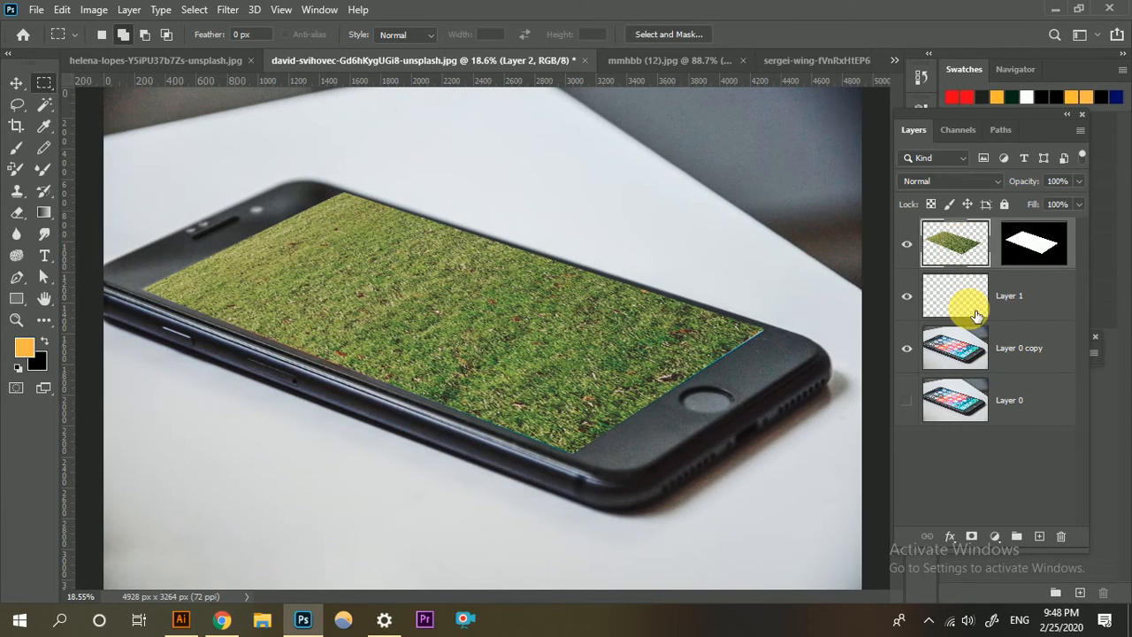
# Show the navy color fill layer behind the cut-out horse, and check the mmhbb (12).jpg reference composite.
pyautogui.click(201, 58)
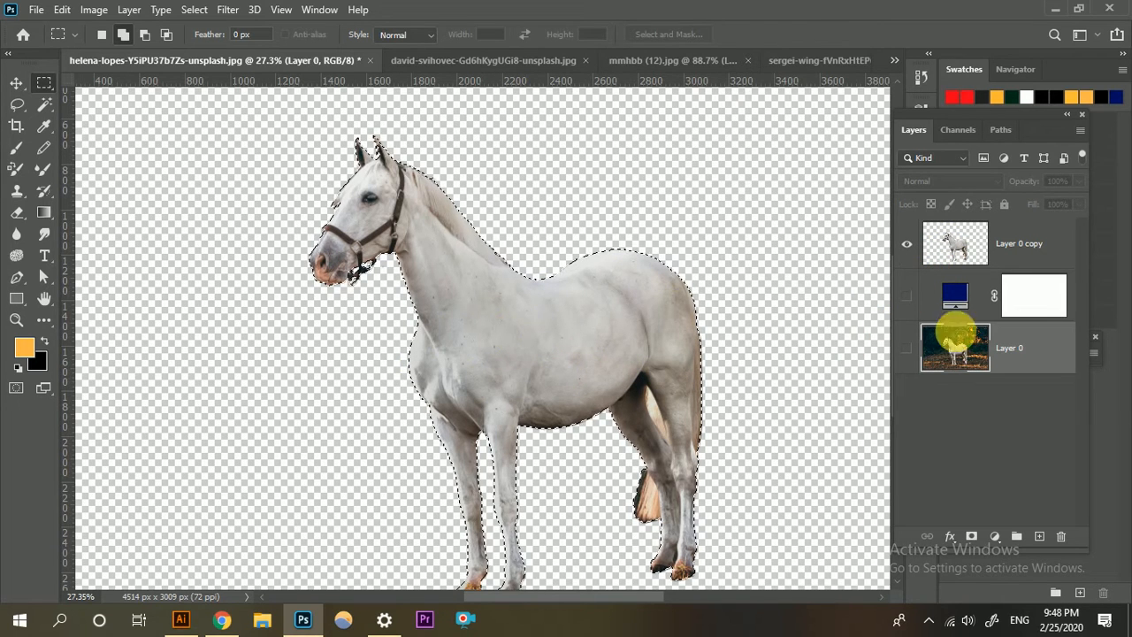
pyautogui.click(906, 297)
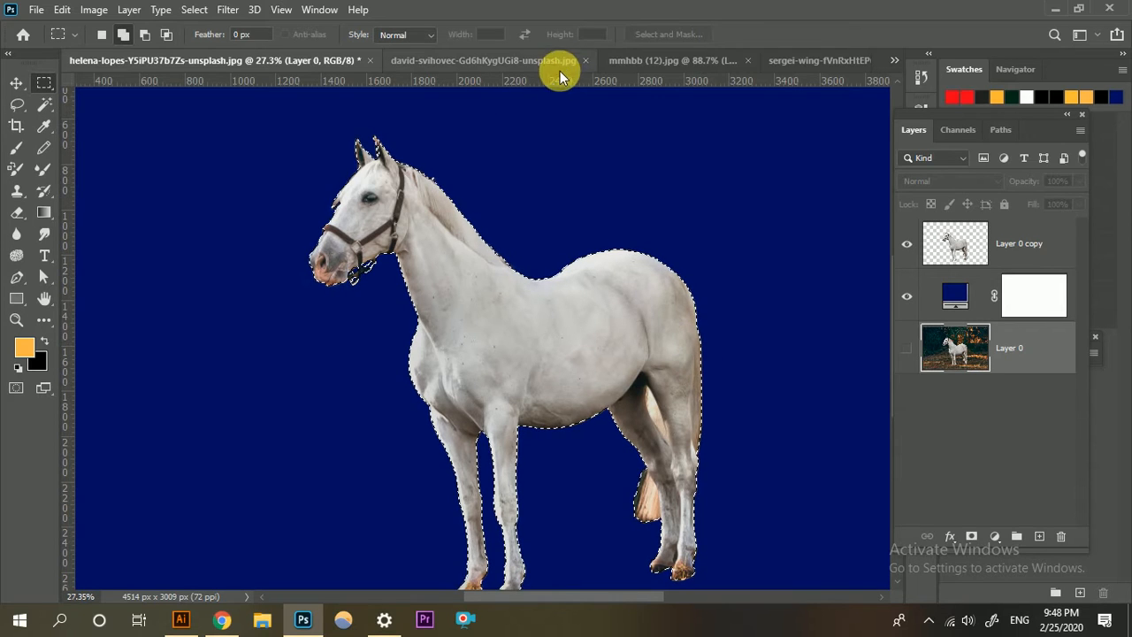
pyautogui.click(654, 60)
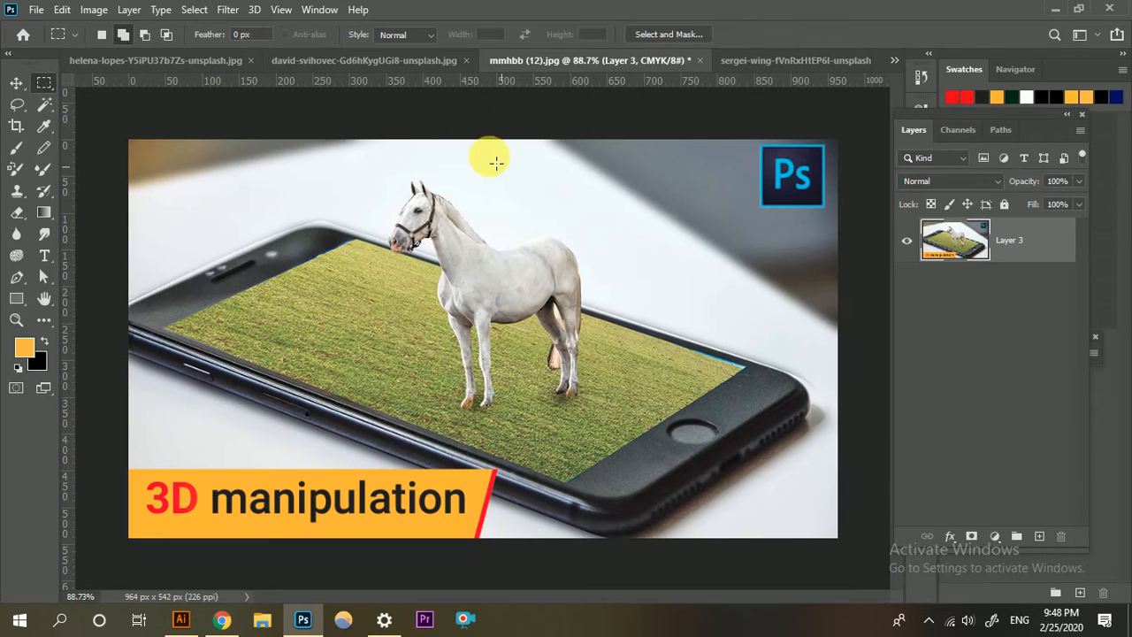
pyautogui.click(416, 60)
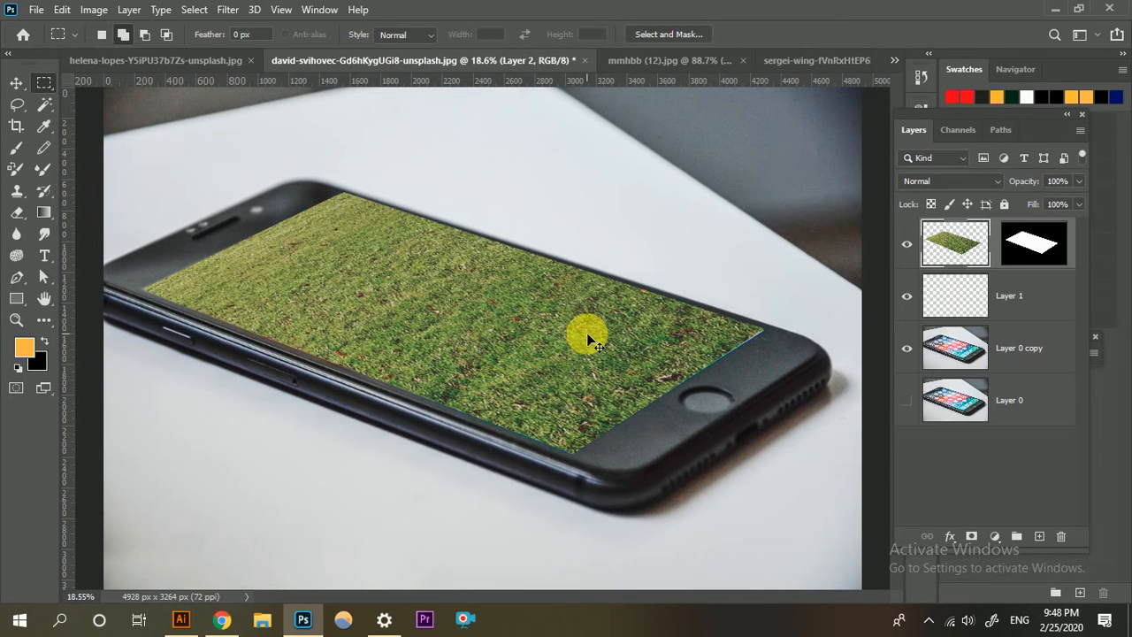
pyautogui.hotkey('ctrl', 'v')
pyautogui.hotkey('ctrl', 'z')
# Copy the selected horse from the helena-lopes photo and paste it into the david-svihovec phone composite as a new layer.
pyautogui.click(222, 59)
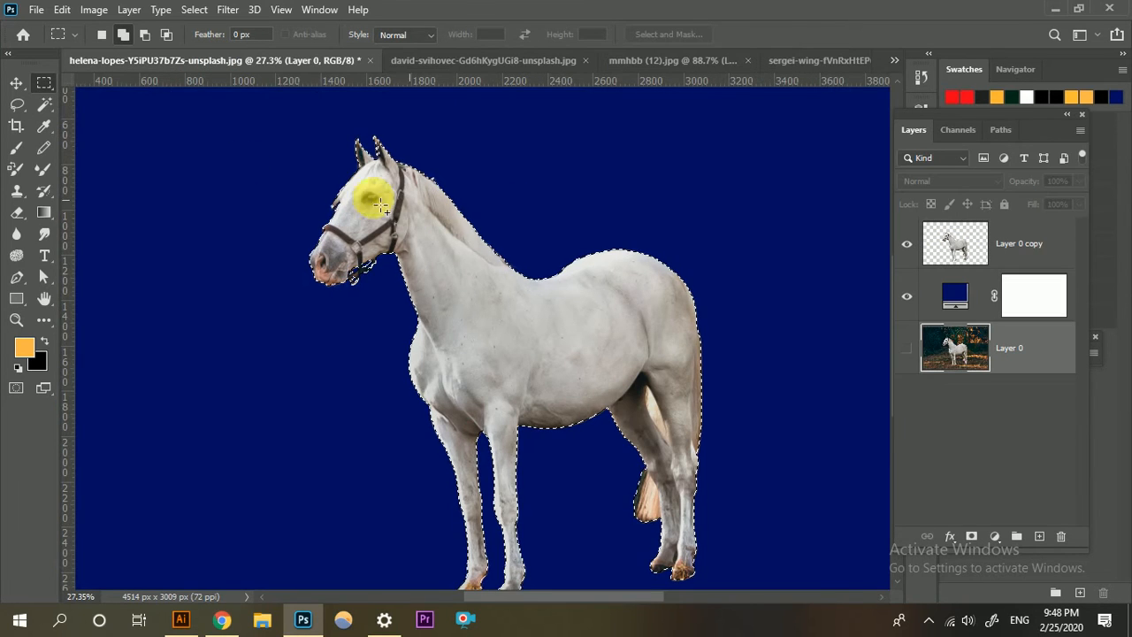
pyautogui.click(62, 10)
pyautogui.click(114, 65)
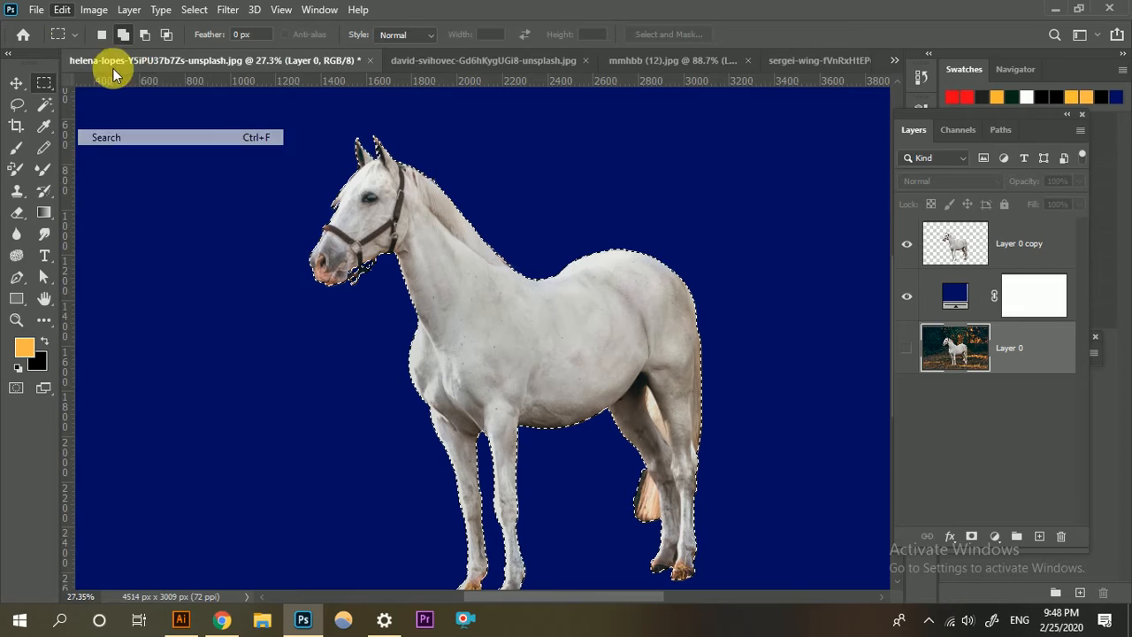
pyautogui.click(492, 60)
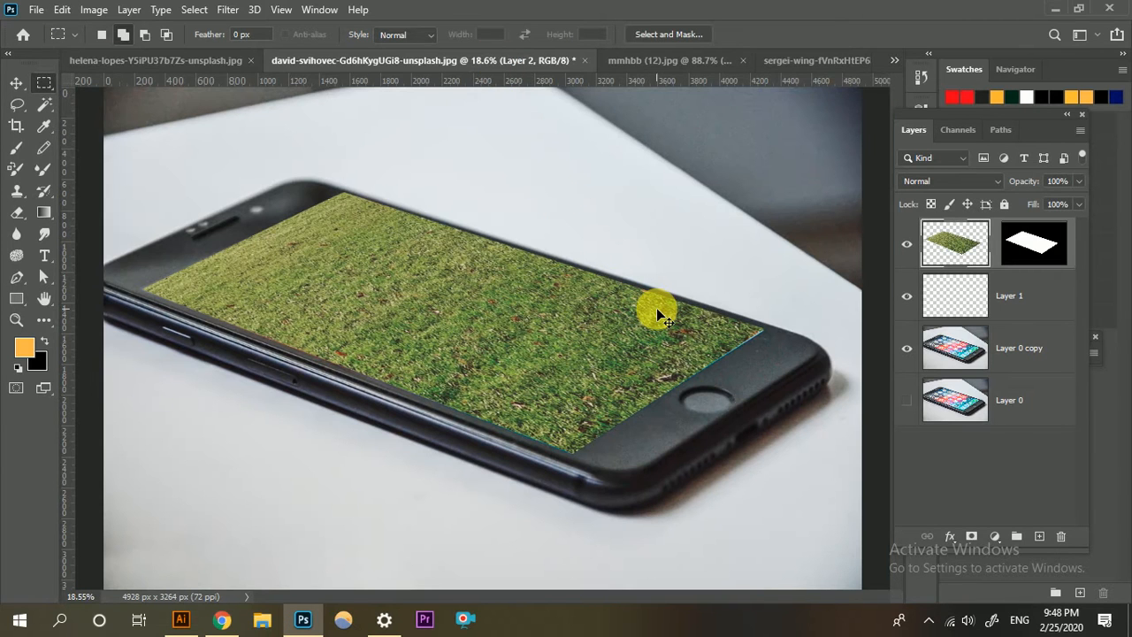
pyautogui.hotkey('ctrl', 'v')
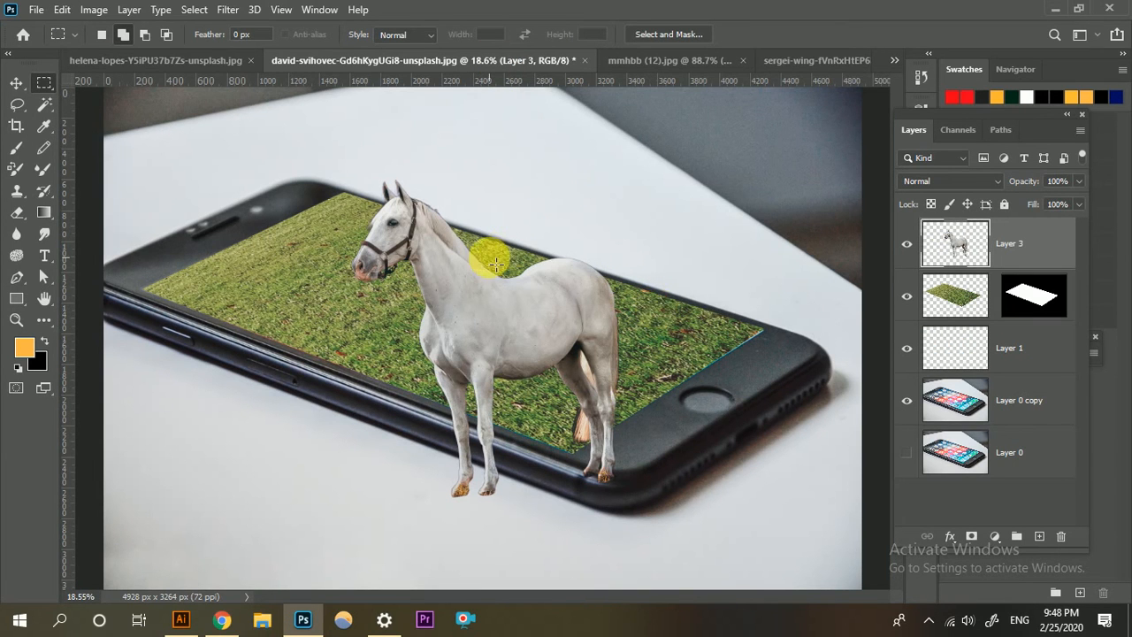
# Move the horse up onto the grass and scale it proportionally to about 65%, standing on the middle of the phone screen.
pyautogui.click(16, 82)
pyautogui.moveTo(491, 292); pyautogui.dragTo(478, 208)
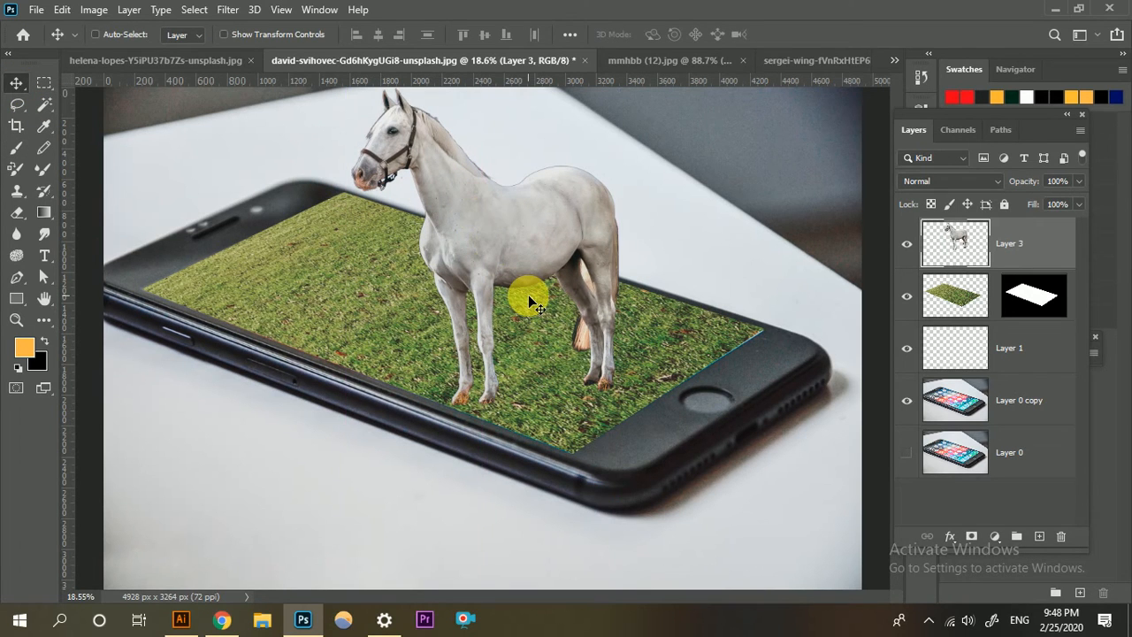
pyautogui.hotkey('ctrl', 't')
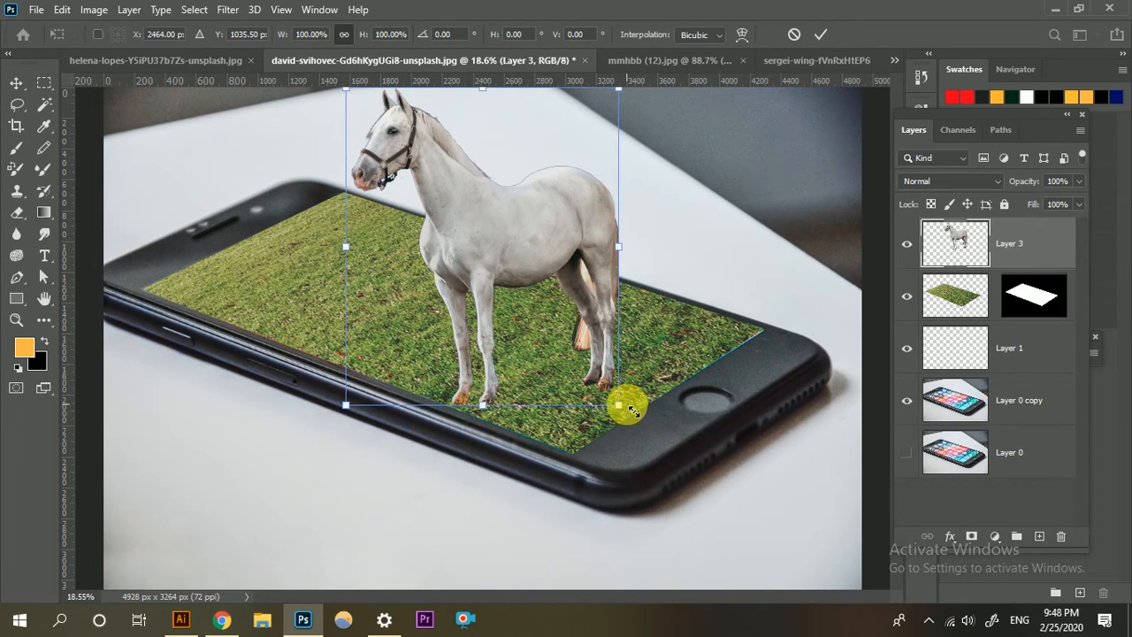
pyautogui.moveTo(622, 397); pyautogui.dragTo(561, 348)
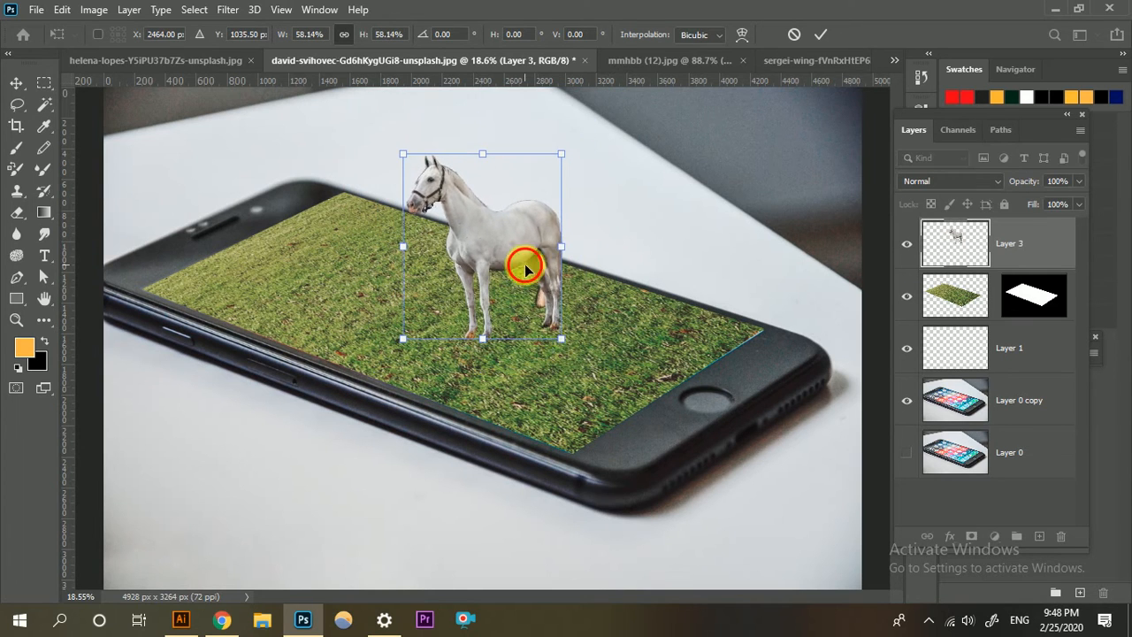
pyautogui.moveTo(522, 259); pyautogui.dragTo(491, 262)
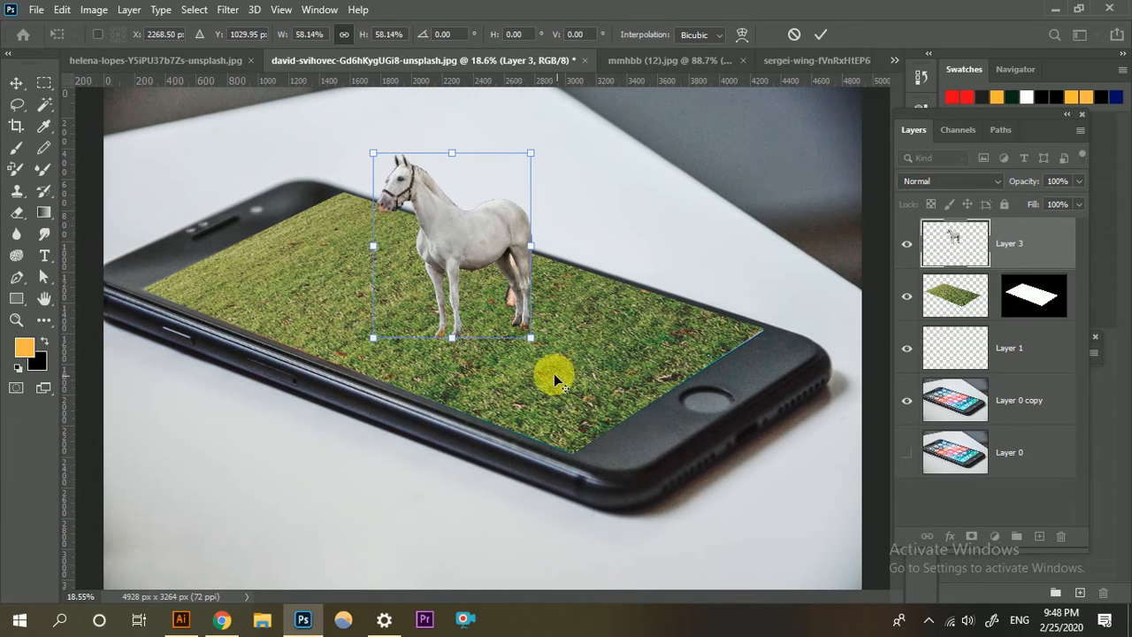
pyautogui.moveTo(536, 341); pyautogui.dragTo(546, 351)
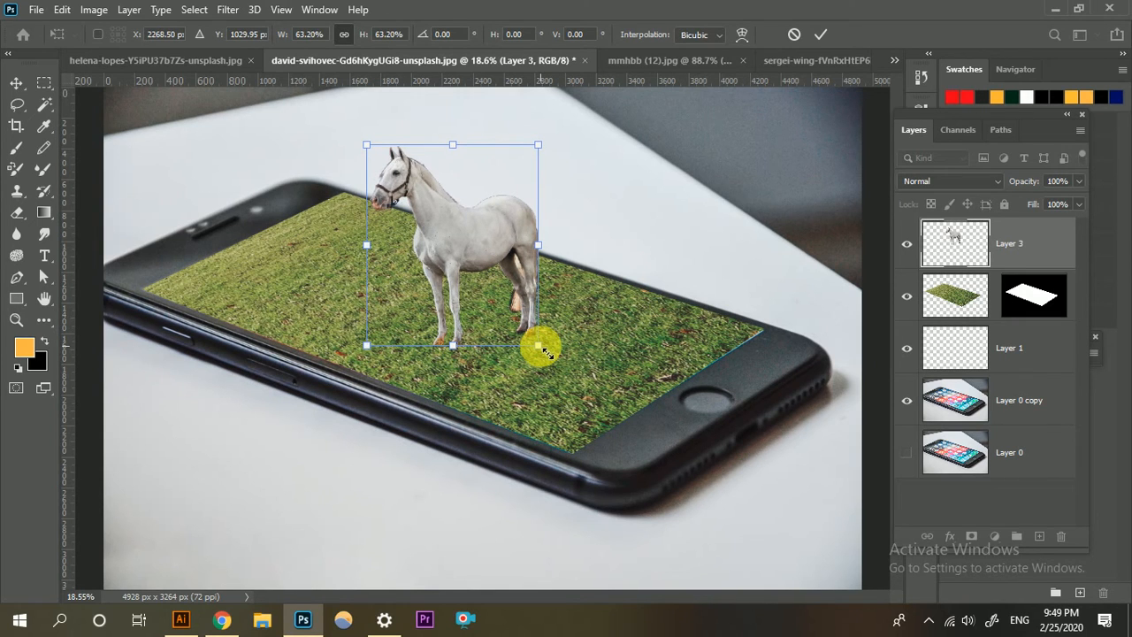
pyautogui.moveTo(549, 353); pyautogui.dragTo(550, 355)
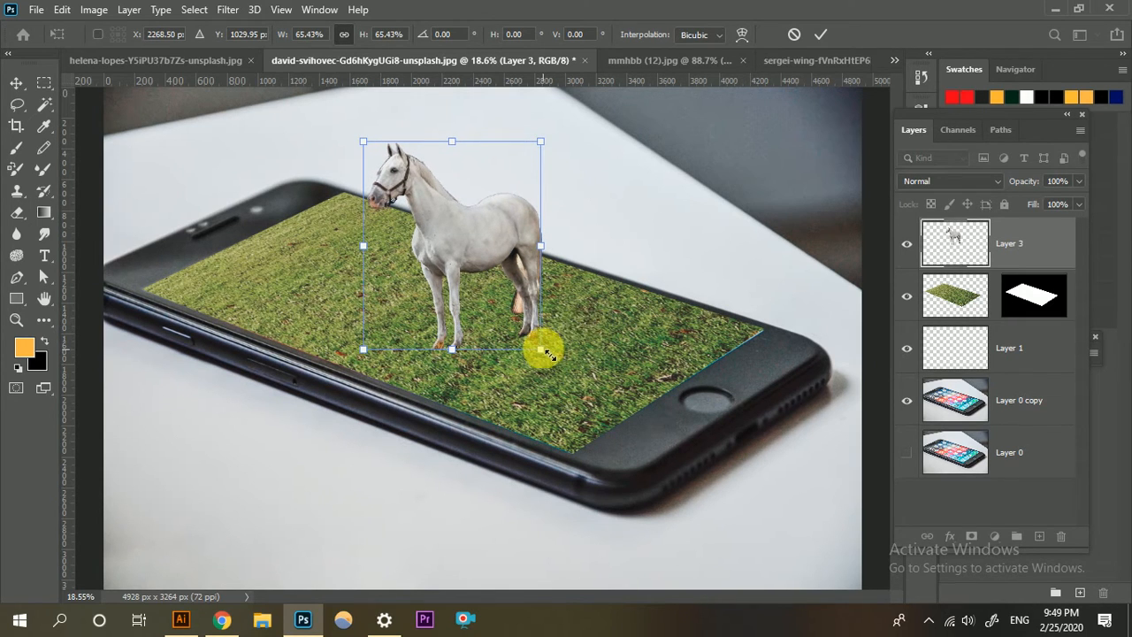
pyautogui.click(820, 33)
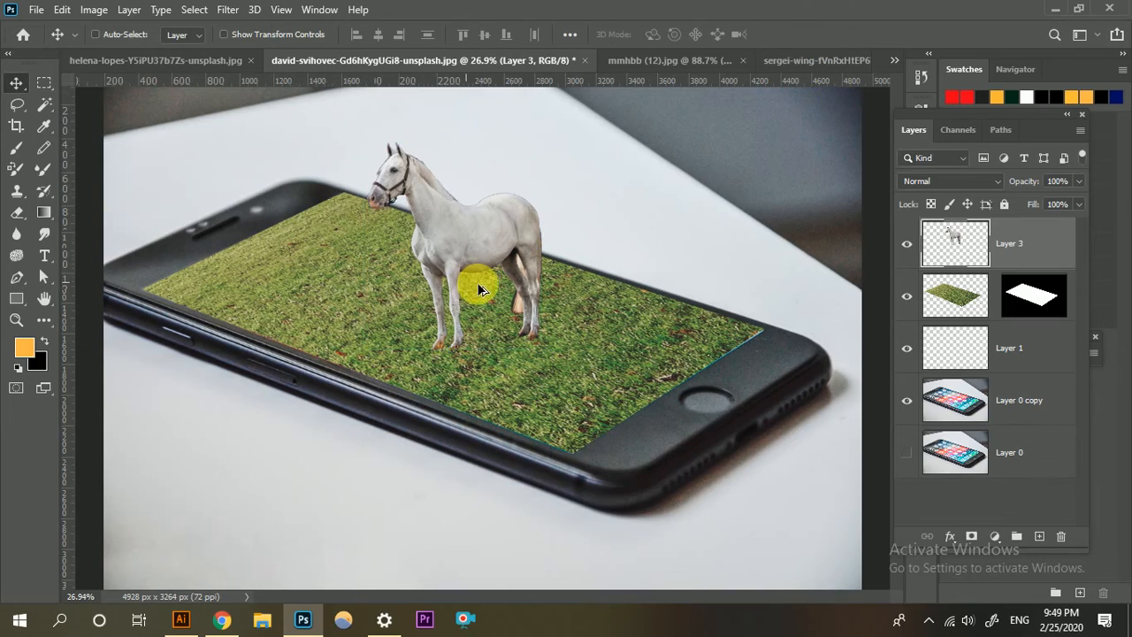
# Apply a Perspective transform to the grass layer, widening its lower edge to about 109% width and shifting that edge slightly right.
pyautogui.scroll(1, 478, 287)
pyautogui.scroll(-5, 479, 293)
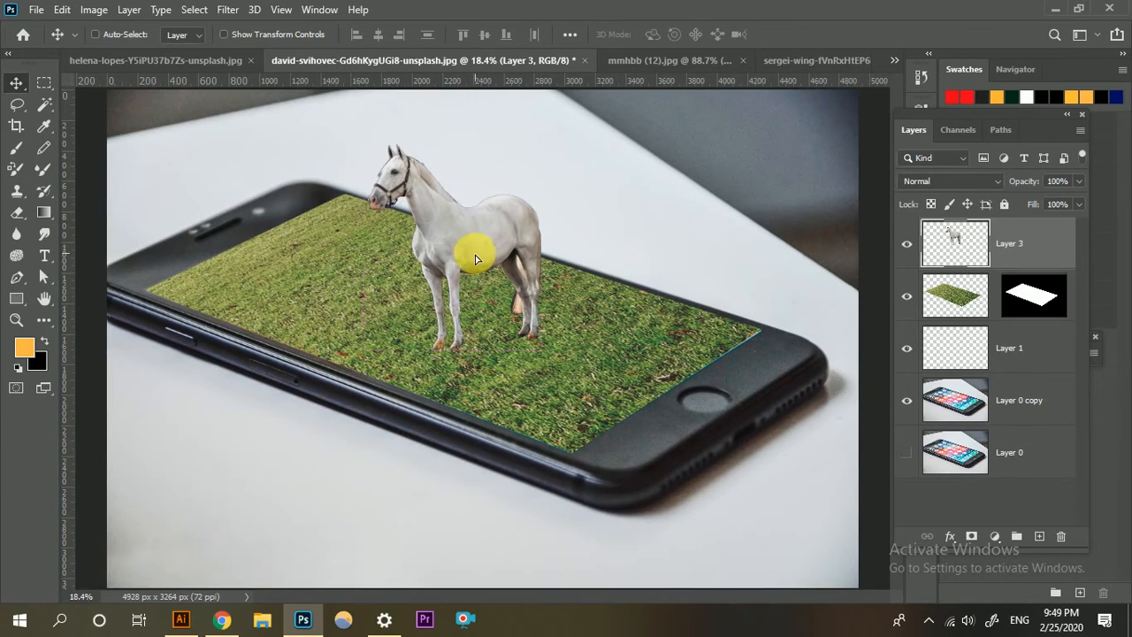
pyautogui.moveTo(475, 258); pyautogui.dragTo(481, 255)
pyautogui.scroll(2, 469, 336)
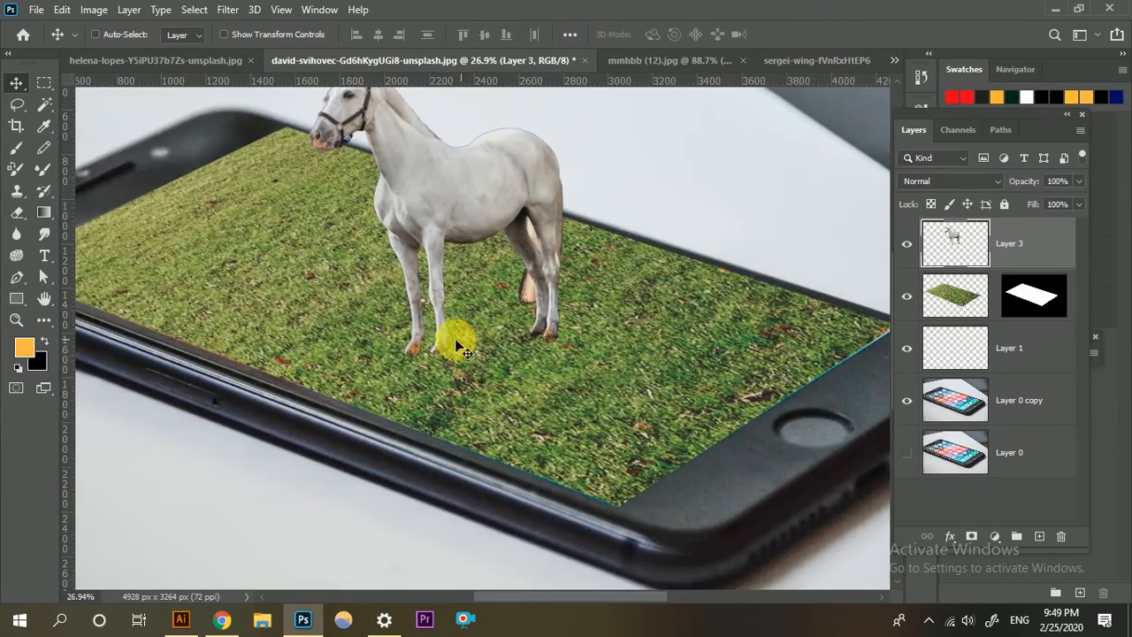
pyautogui.scroll(-2, 459, 346)
pyautogui.click(946, 314)
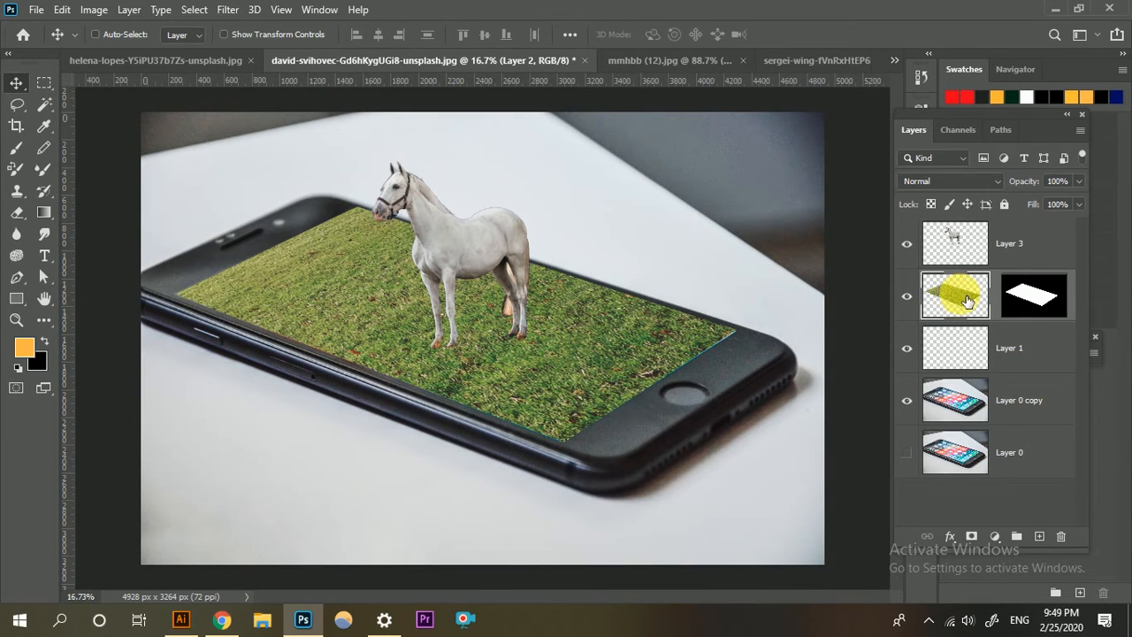
pyautogui.hotkey('ctrl', 't')
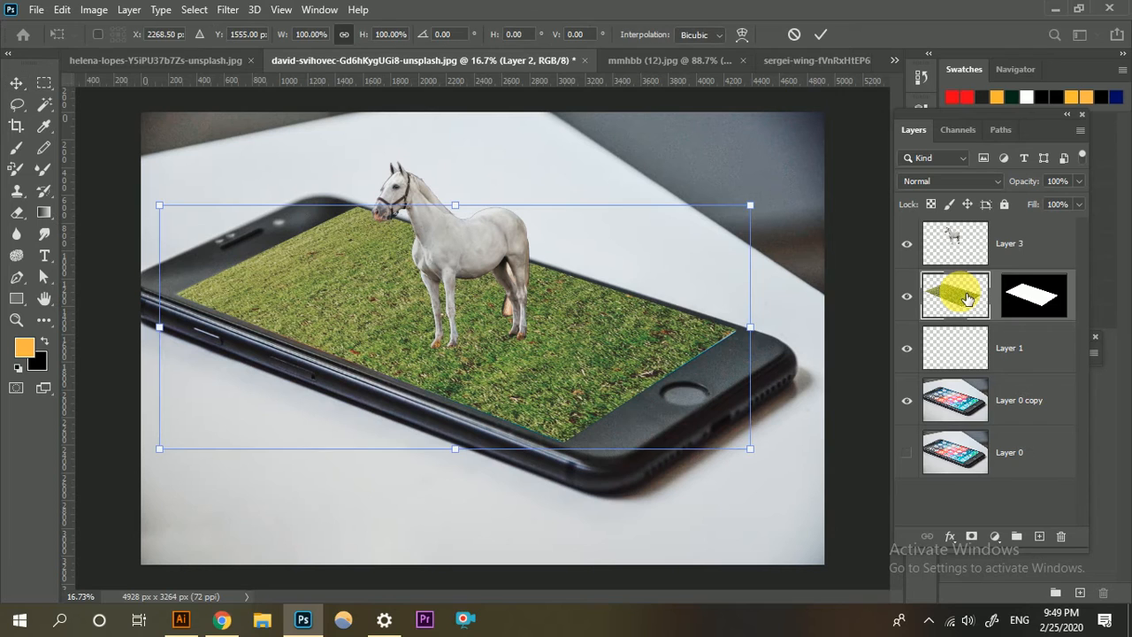
pyautogui.rightClick(650, 254)
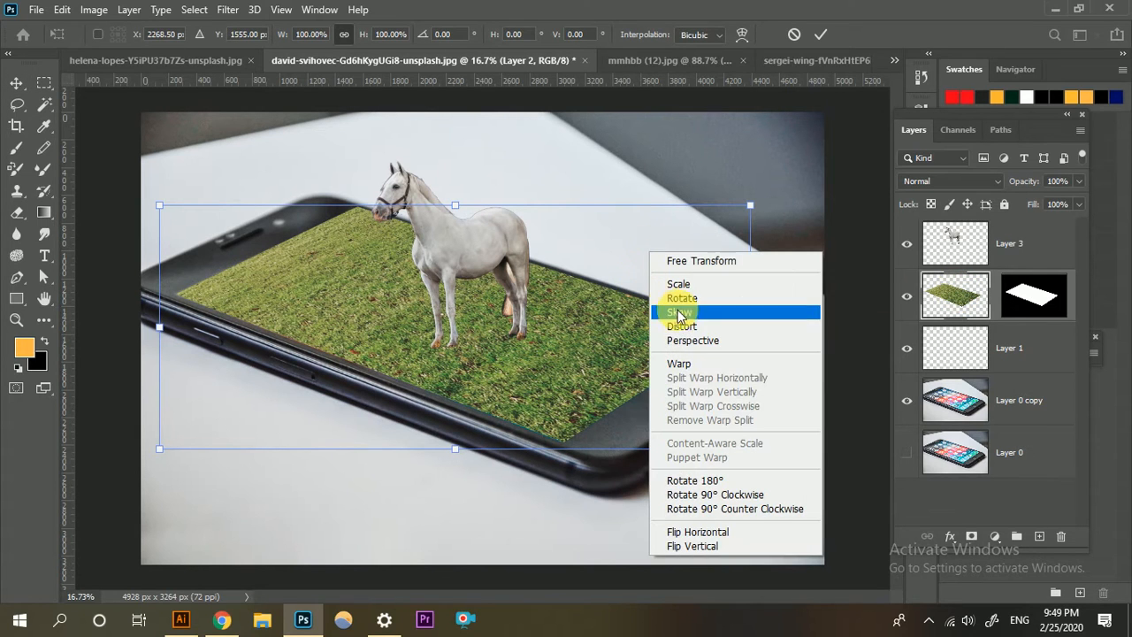
pyautogui.click(685, 342)
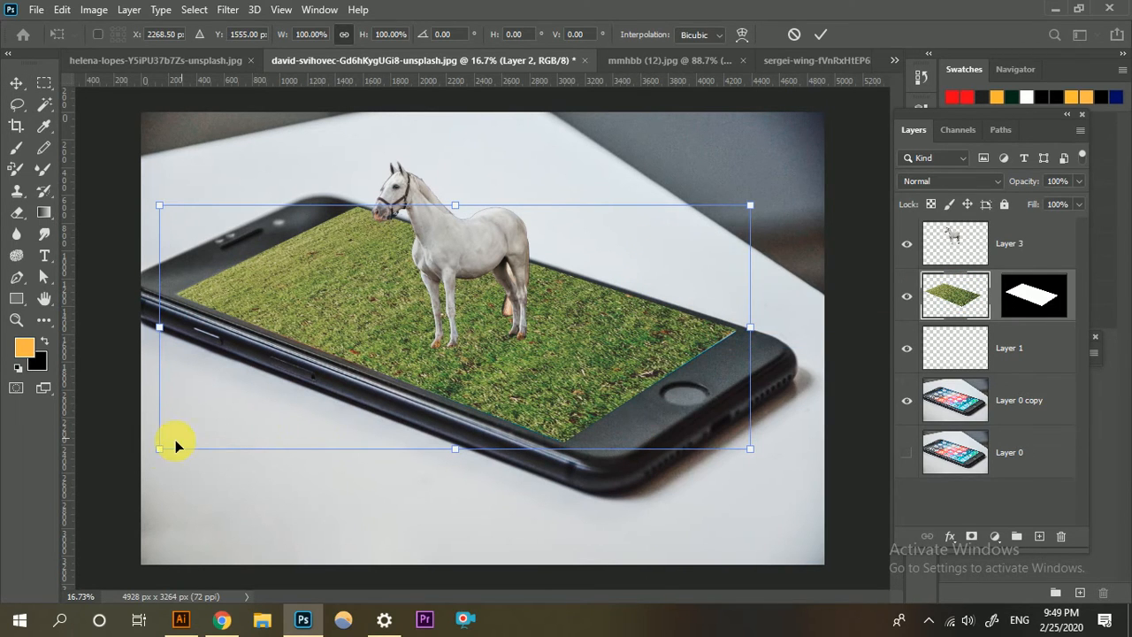
pyautogui.moveTo(159, 451); pyautogui.dragTo(130, 433)
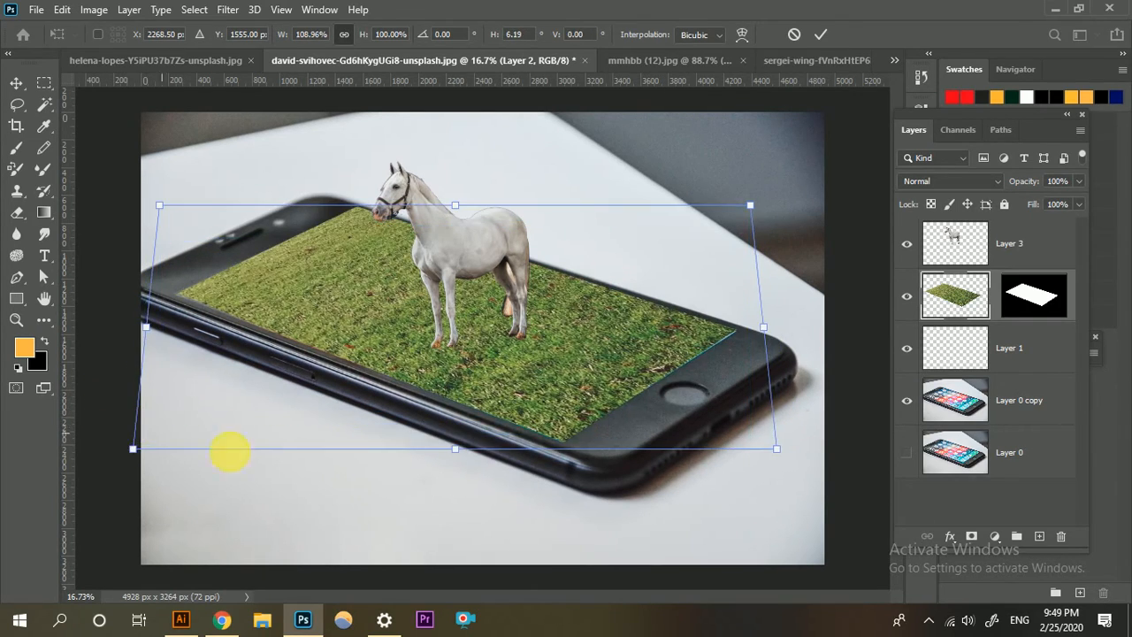
pyautogui.moveTo(460, 456); pyautogui.dragTo(462, 480)
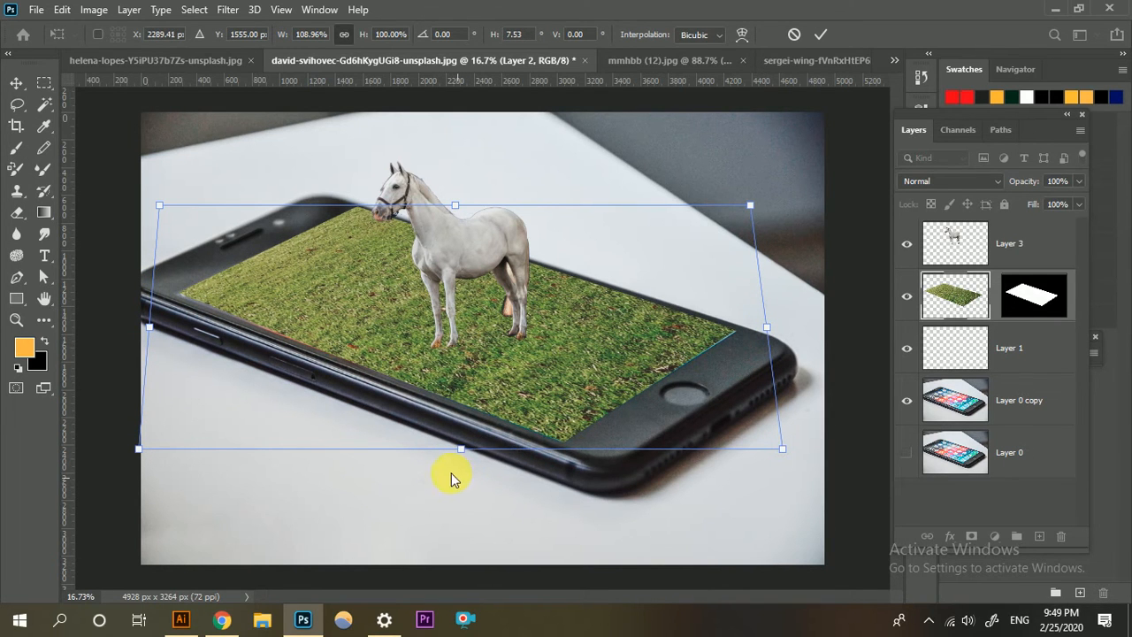
pyautogui.click(820, 34)
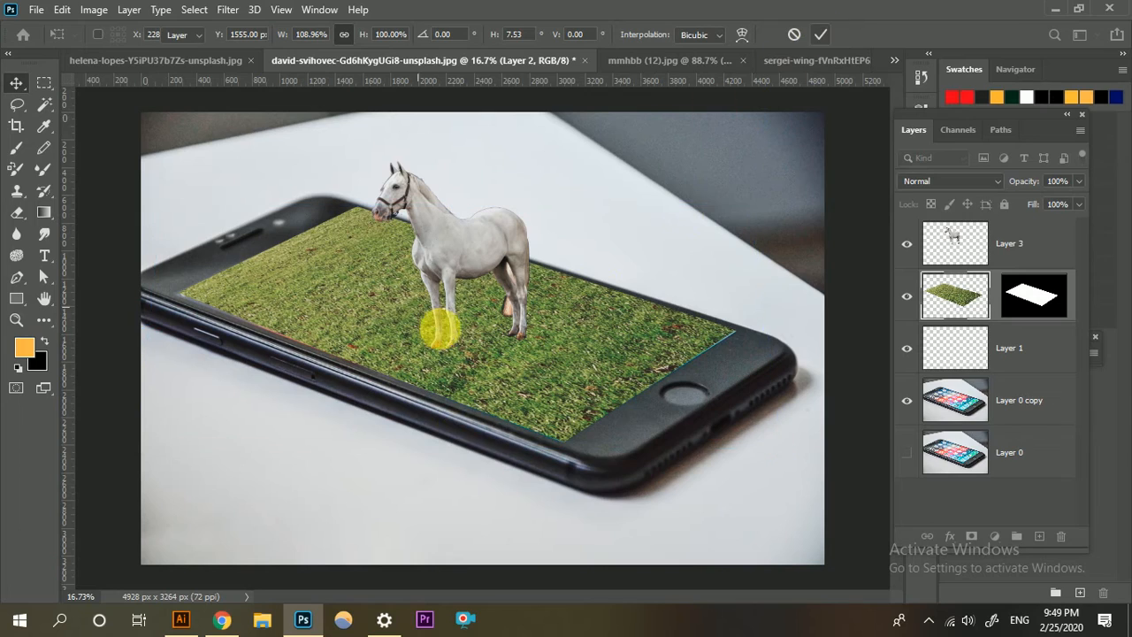
# Add a Levels adjustment clipped to the grass layer, with the white input level set to 228.
pyautogui.scroll(2, 439, 330)
pyautogui.scroll(-2, 444, 336)
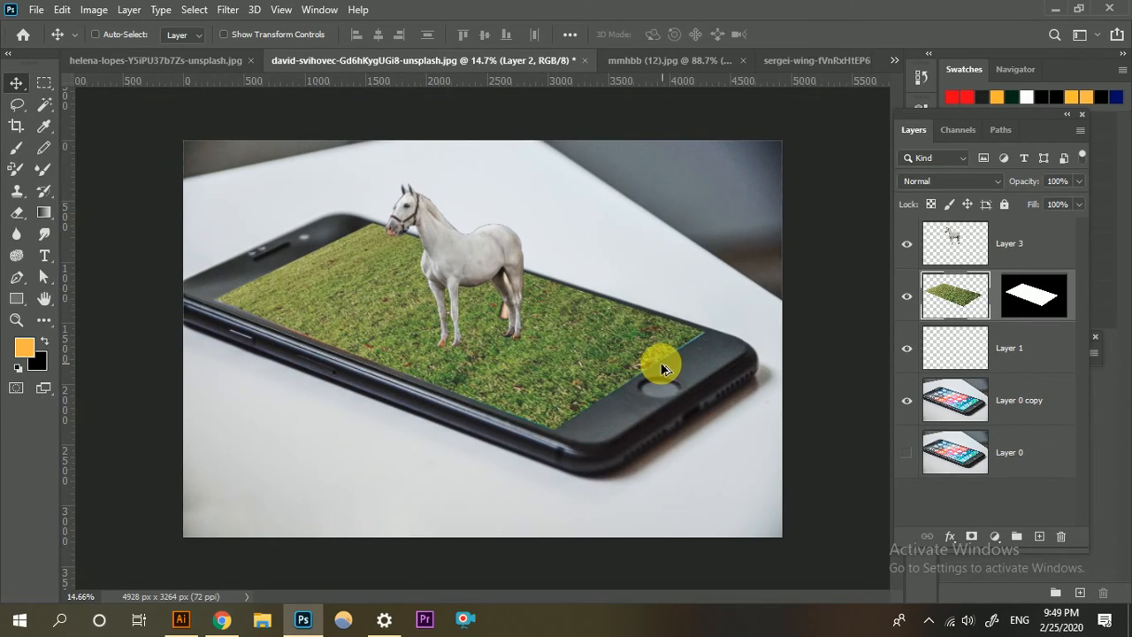
pyautogui.scroll(4, 618, 350)
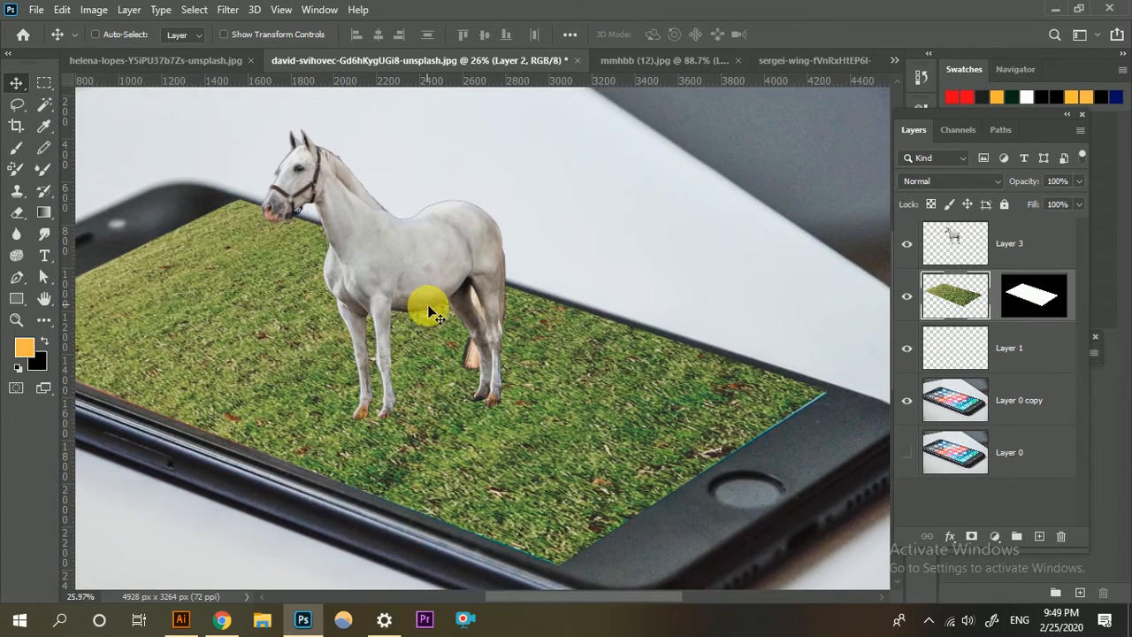
pyautogui.scroll(2, 434, 270)
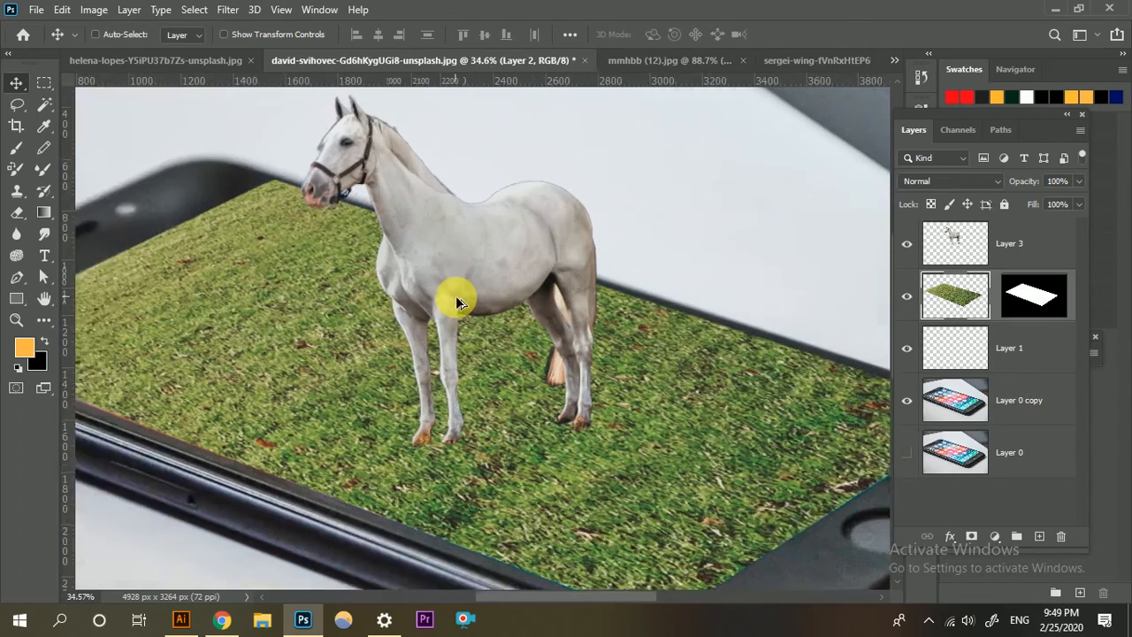
pyautogui.scroll(-2, 447, 279)
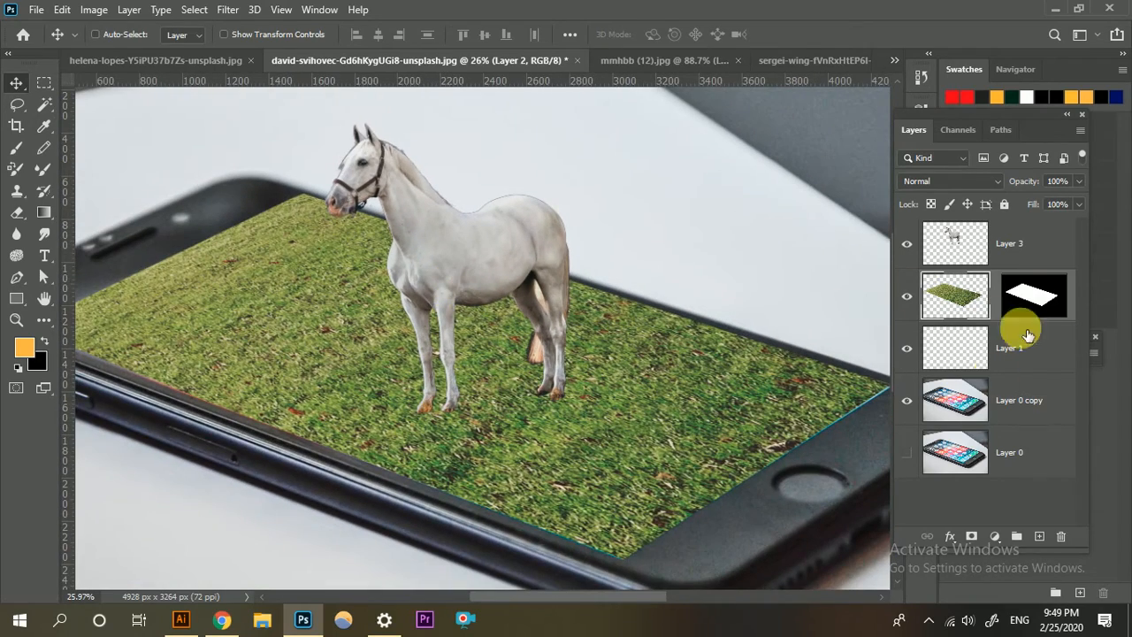
pyautogui.click(996, 537)
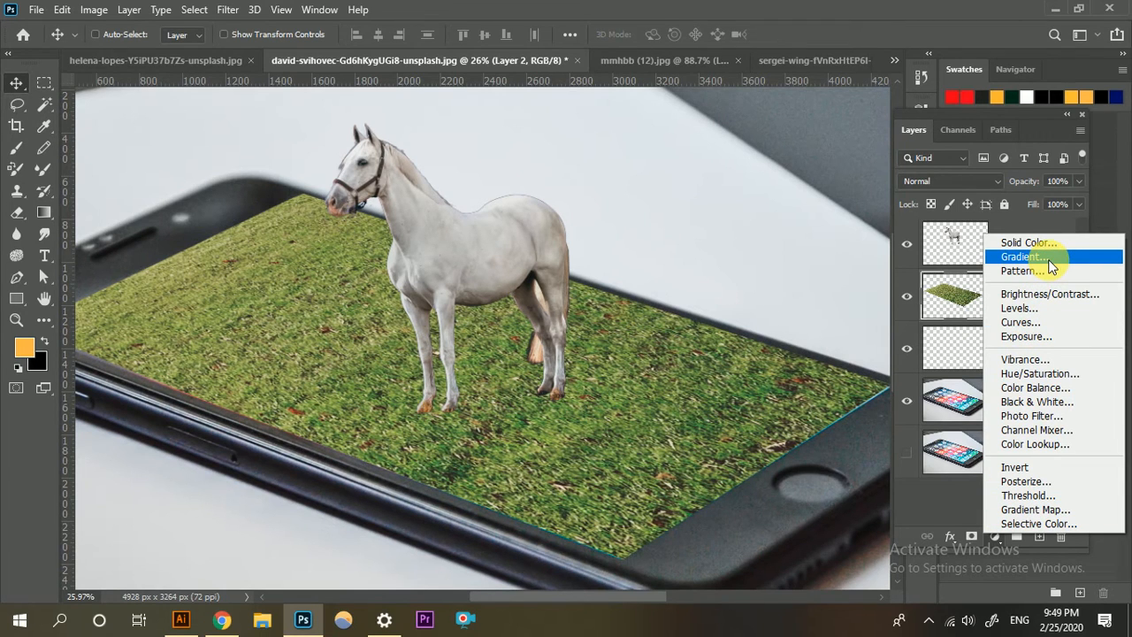
pyautogui.click(1036, 308)
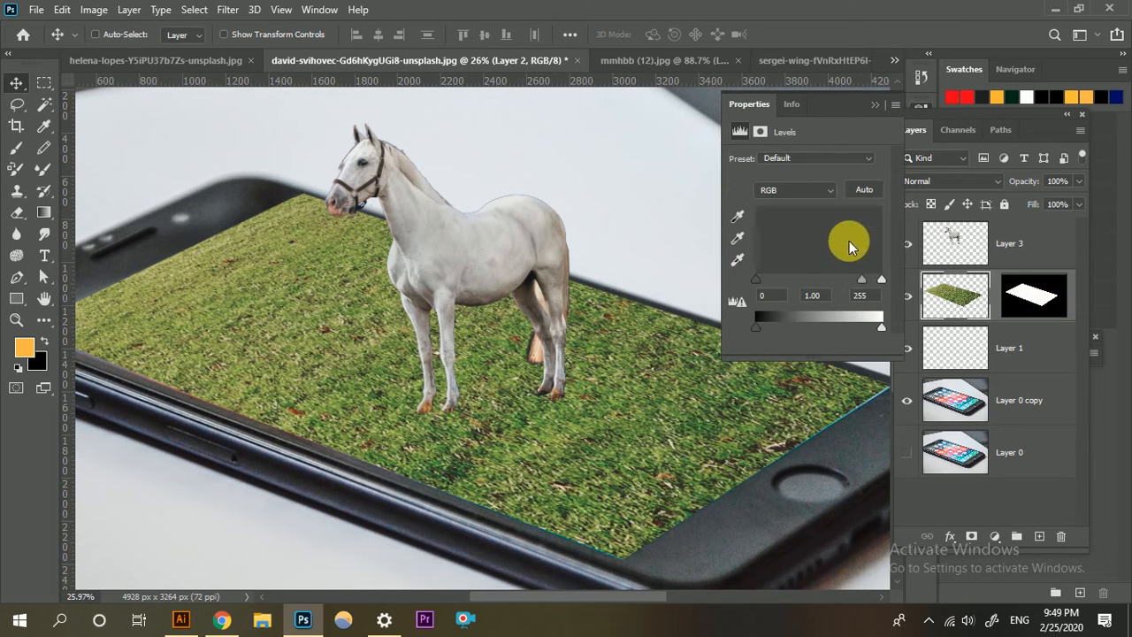
pyautogui.moveTo(882, 281); pyautogui.dragTo(869, 281)
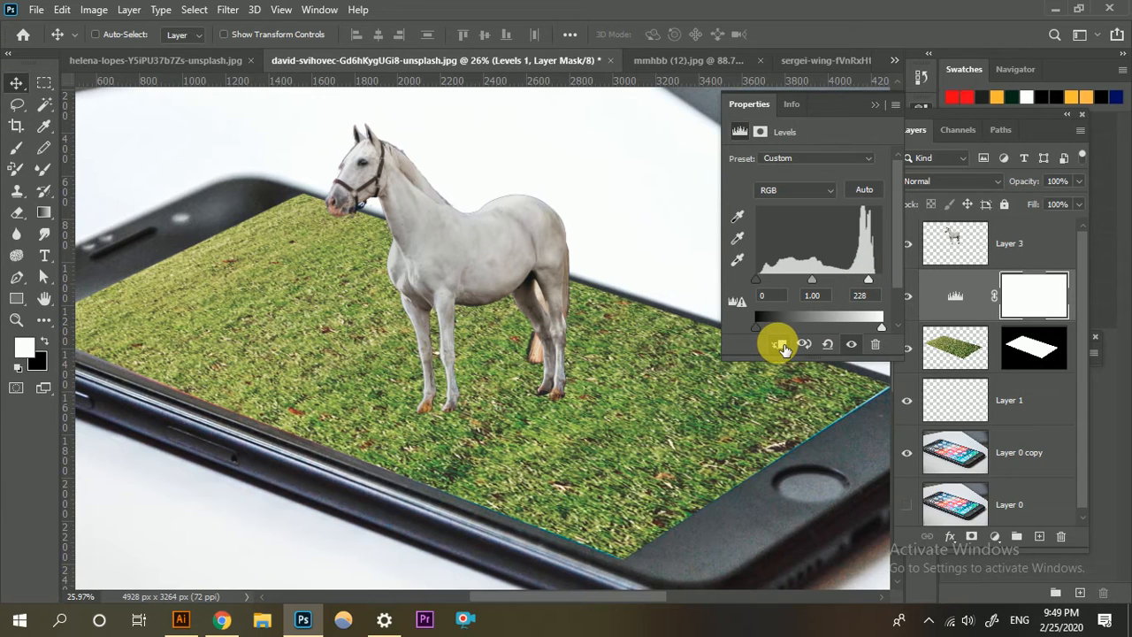
pyautogui.click(782, 346)
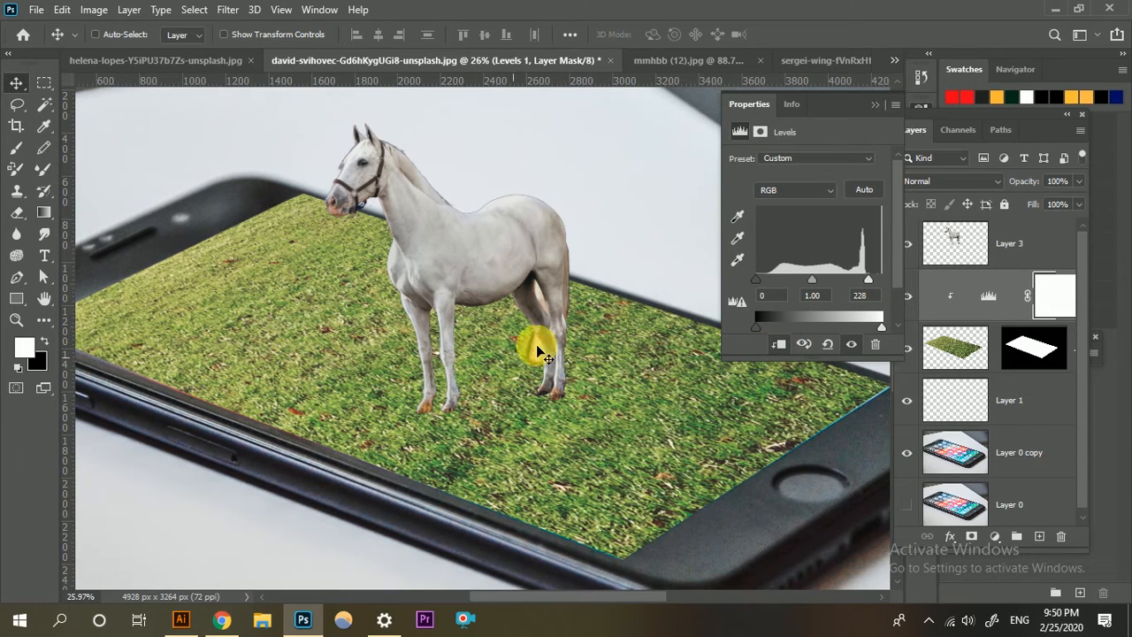
pyautogui.click(879, 106)
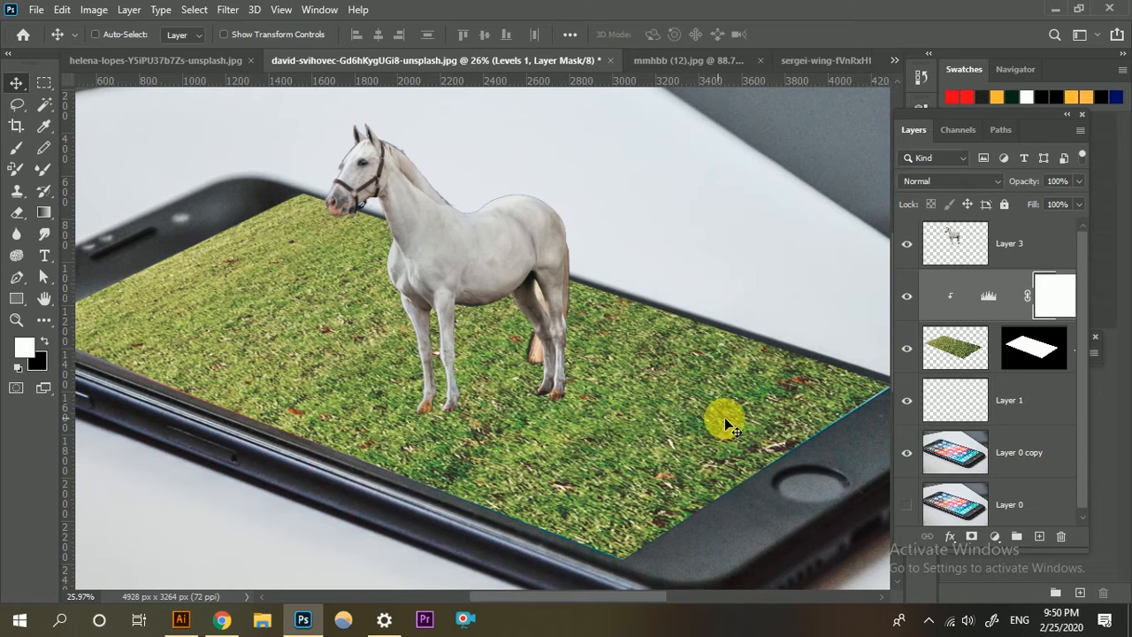
# Add a Levels adjustment clipped to the horse layer, with the white input level set to 248.
pyautogui.click(944, 246)
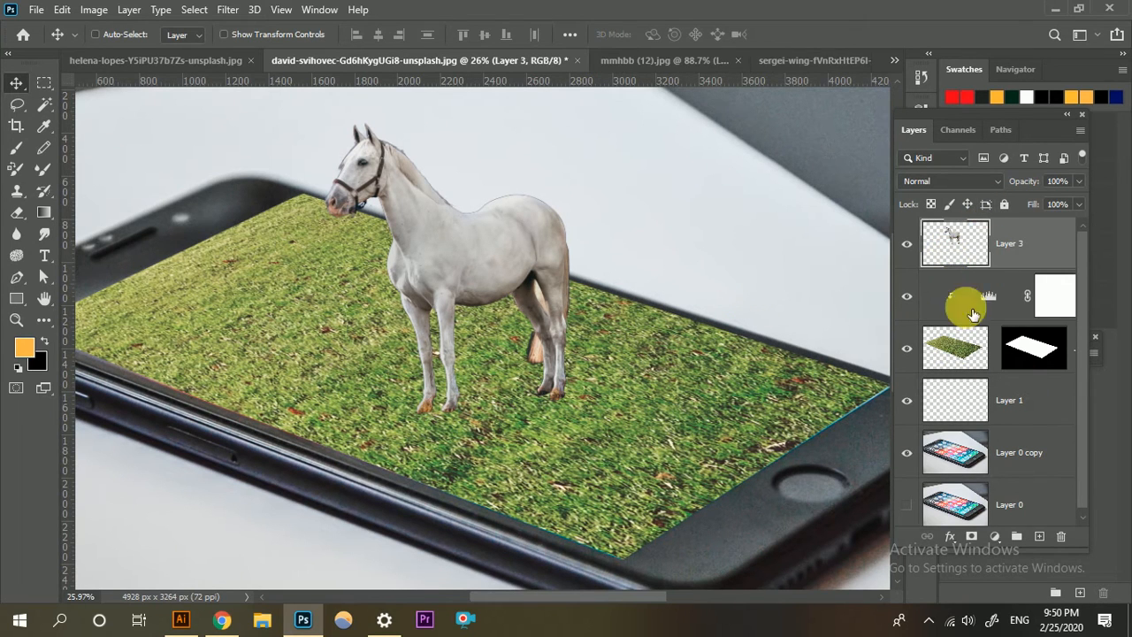
pyautogui.click(995, 536)
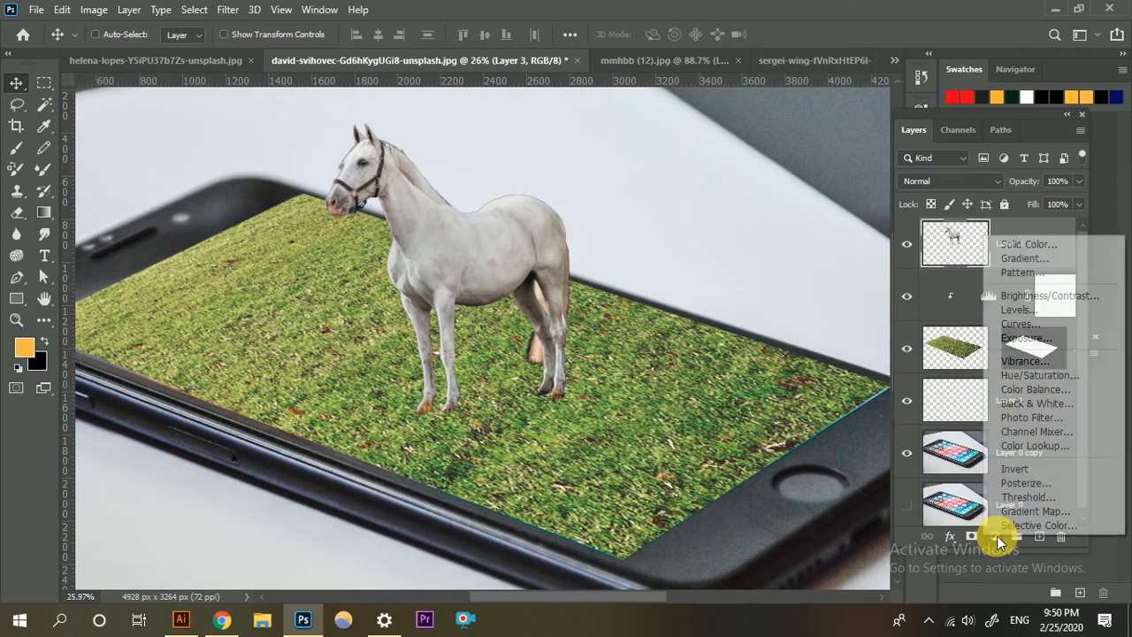
pyautogui.click(1039, 311)
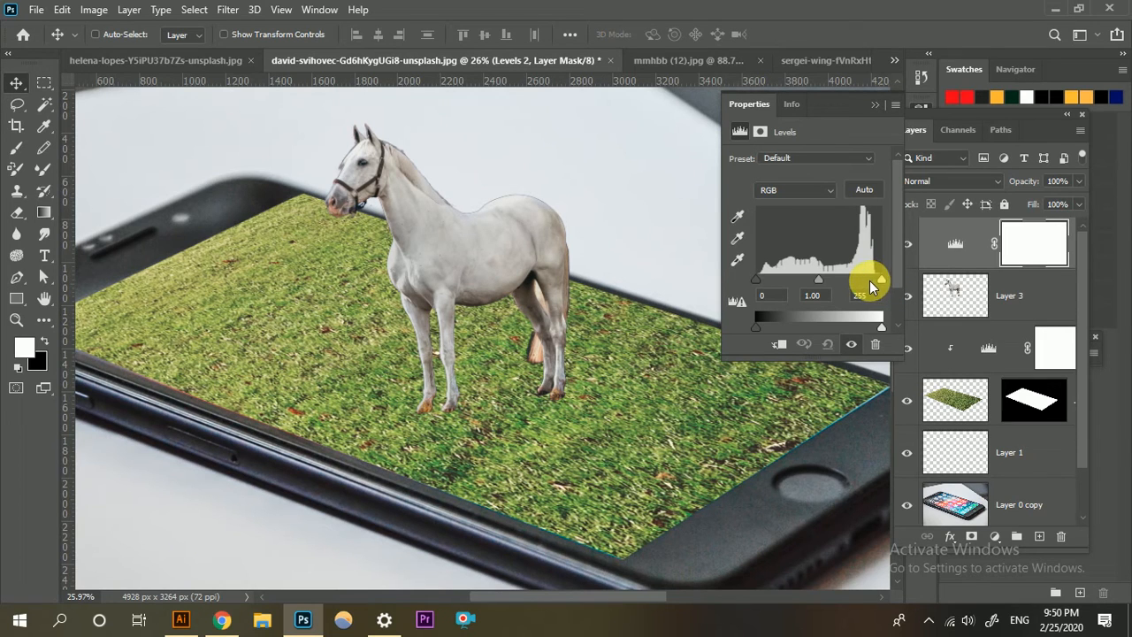
pyautogui.click(782, 345)
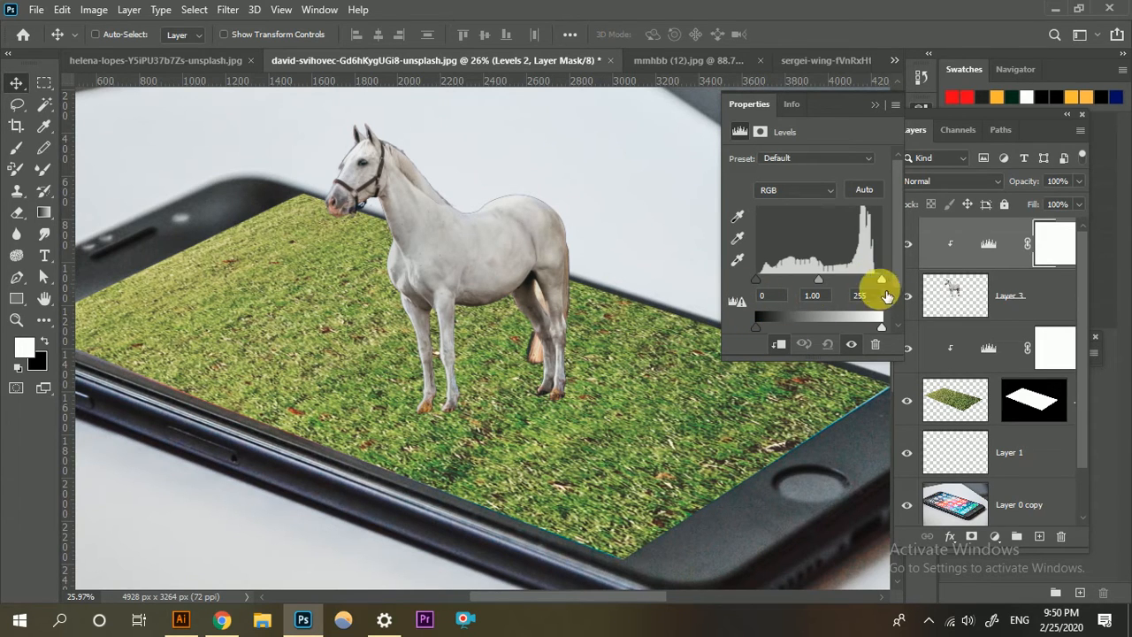
pyautogui.moveTo(882, 279); pyautogui.dragTo(878, 281)
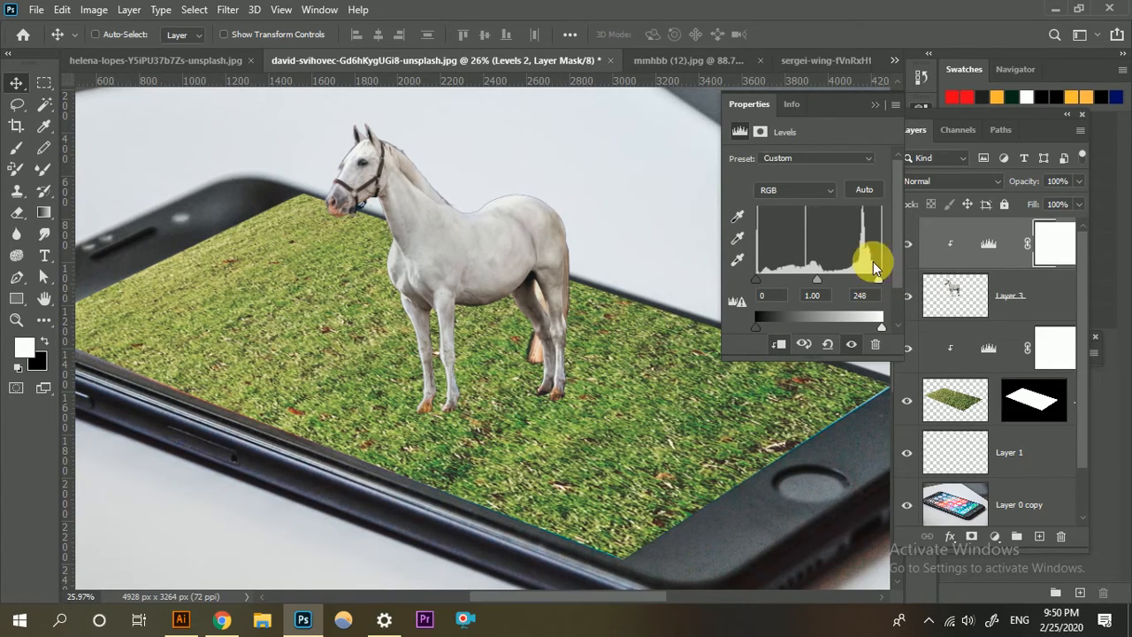
pyautogui.click(874, 104)
pyautogui.hotkey('ctrl', '0')
pyautogui.scroll(2, 402, 351)
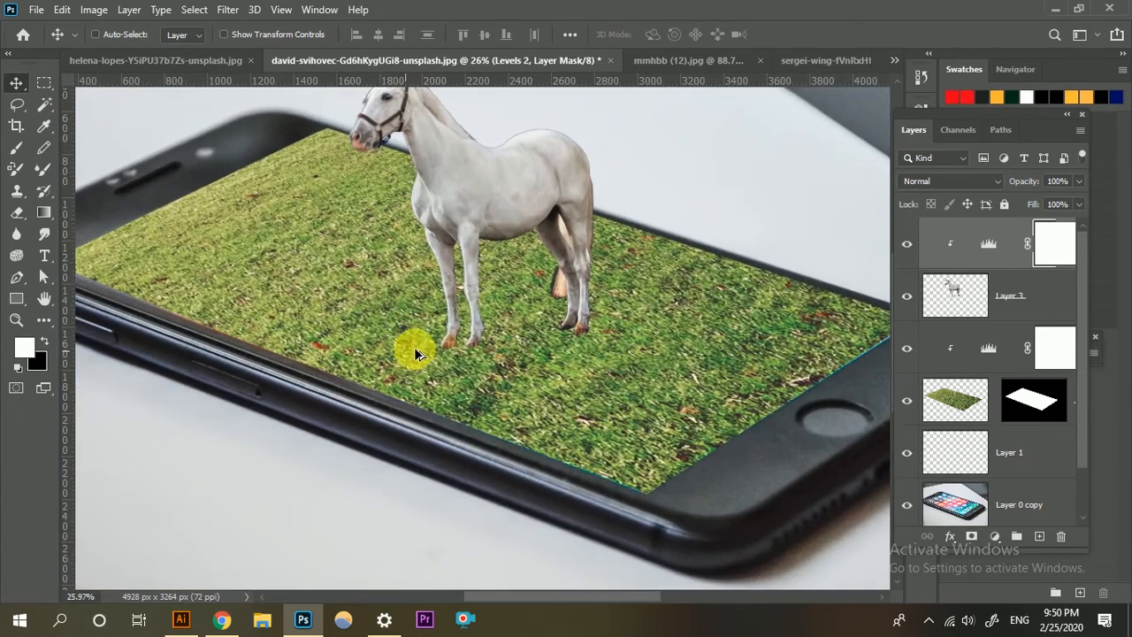
# Add an empty layer directly beneath the horse layer and ready the Brush tool with black as the foreground colour.
pyautogui.scroll(2, 455, 340)
pyautogui.scroll(-1, 468, 358)
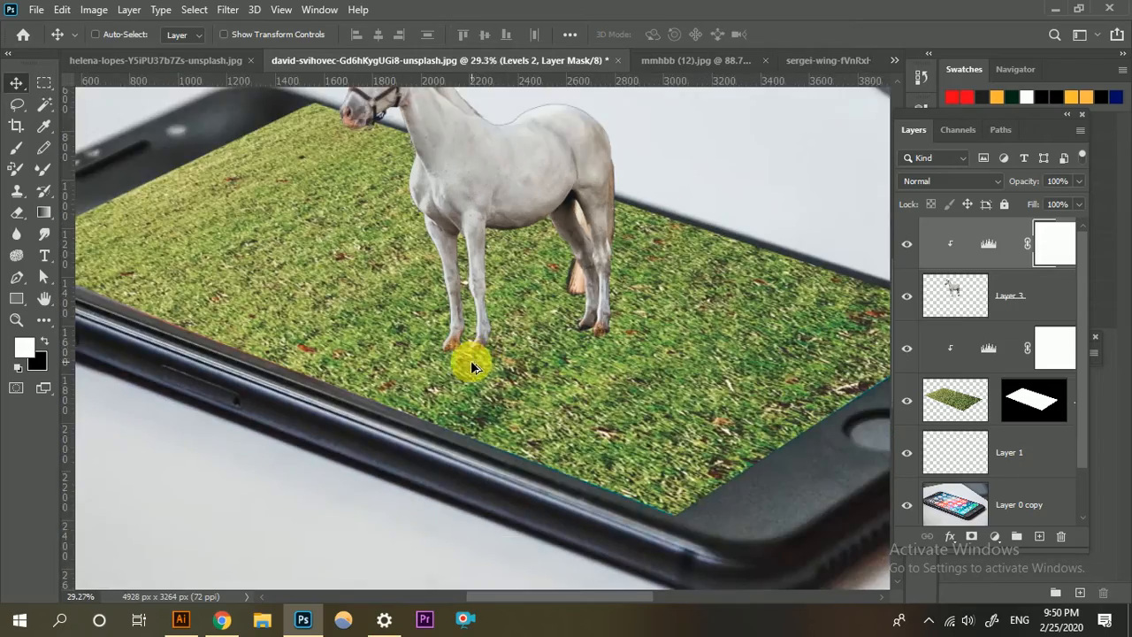
pyautogui.scroll(2, 485, 335)
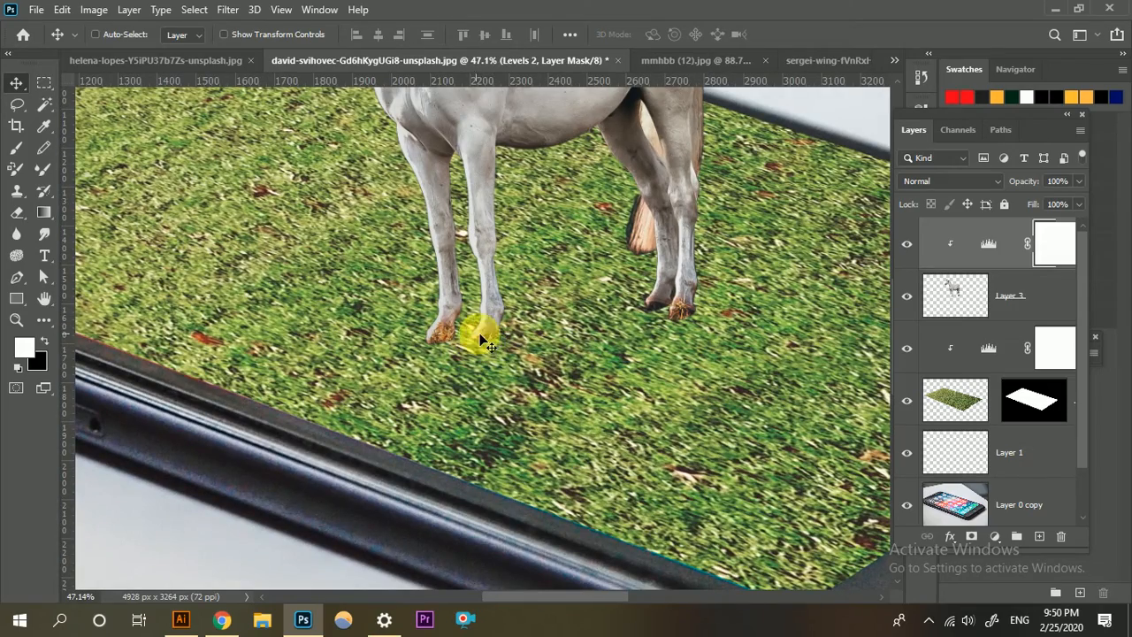
pyautogui.scroll(-1, 487, 346)
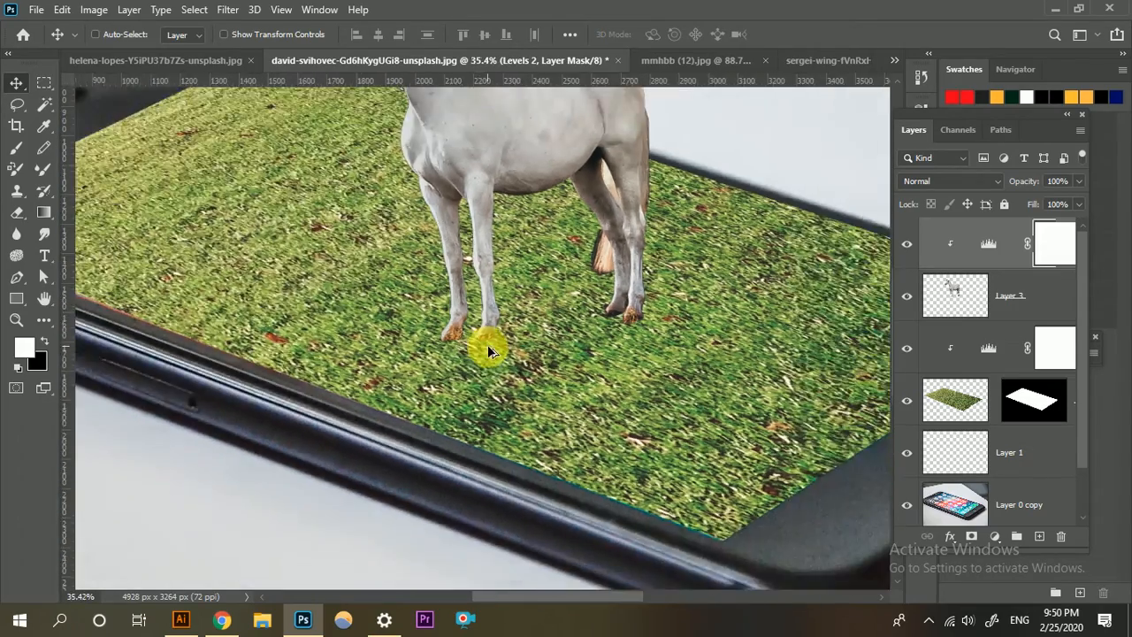
pyautogui.click(987, 311)
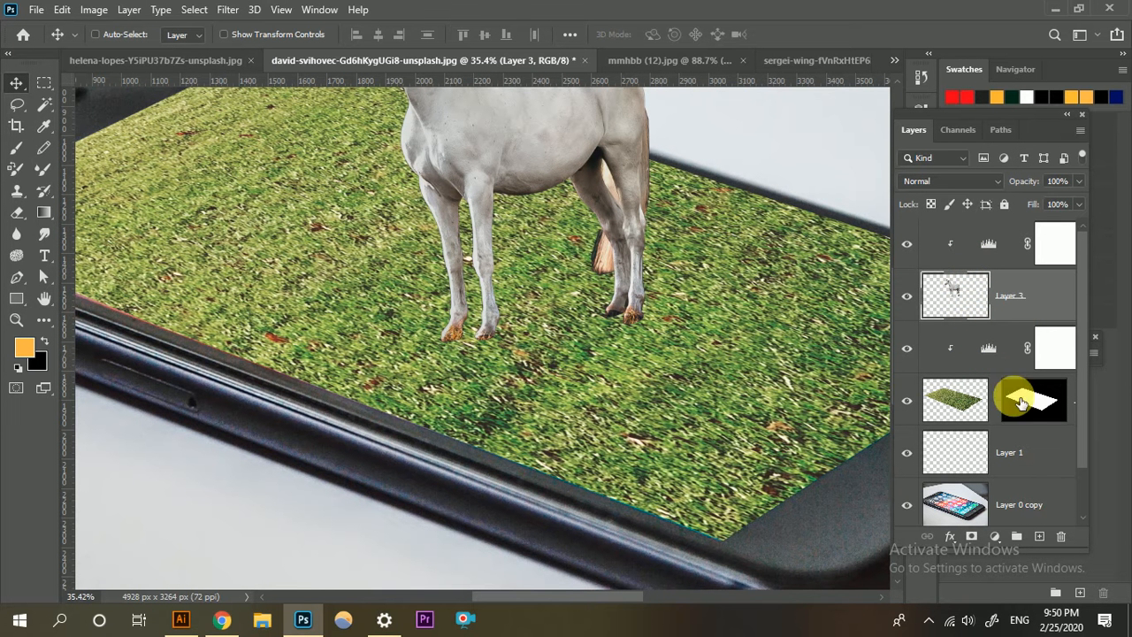
pyautogui.keyDown('ctrl'); pyautogui.click(1039, 536); pyautogui.keyUp('ctrl')
pyautogui.scroll(1, 279, 313)
pyautogui.click(23, 155)
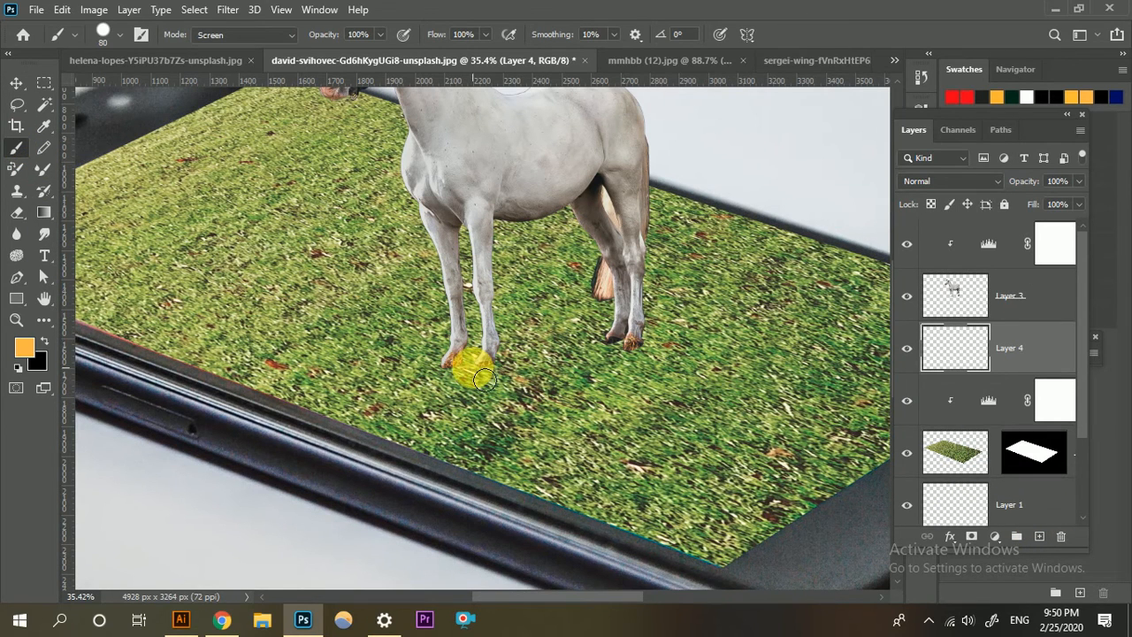
pyautogui.click(43, 339)
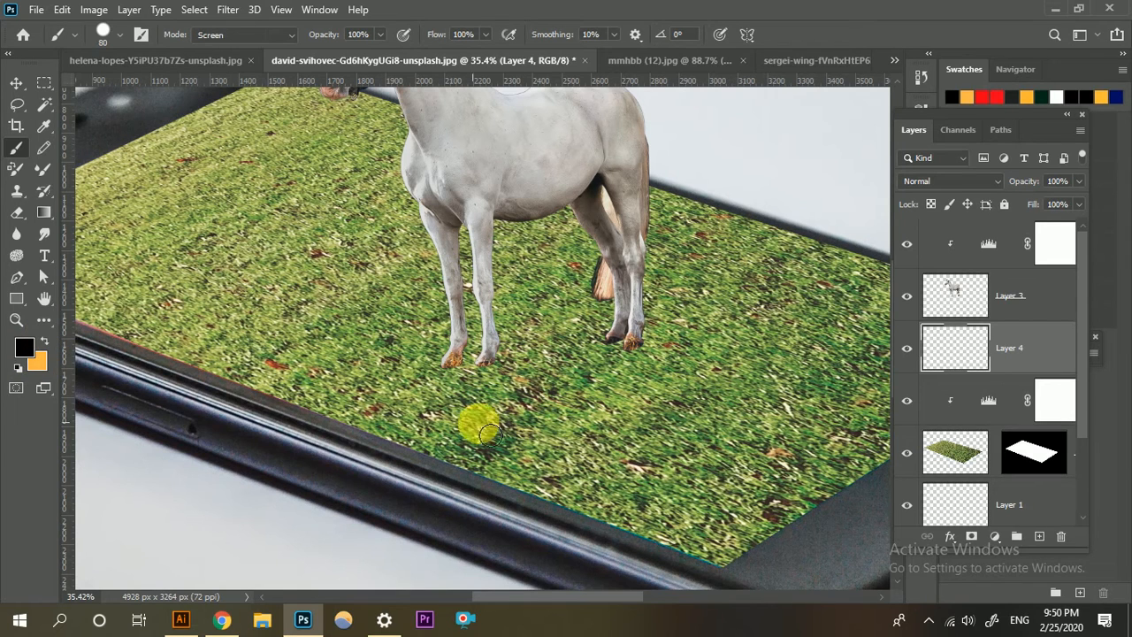
# Undo the hard test stroke at the front hooves and set the brush to Soft Round with 65% flow.
pyautogui.moveTo(468, 374); pyautogui.dragTo(488, 373)
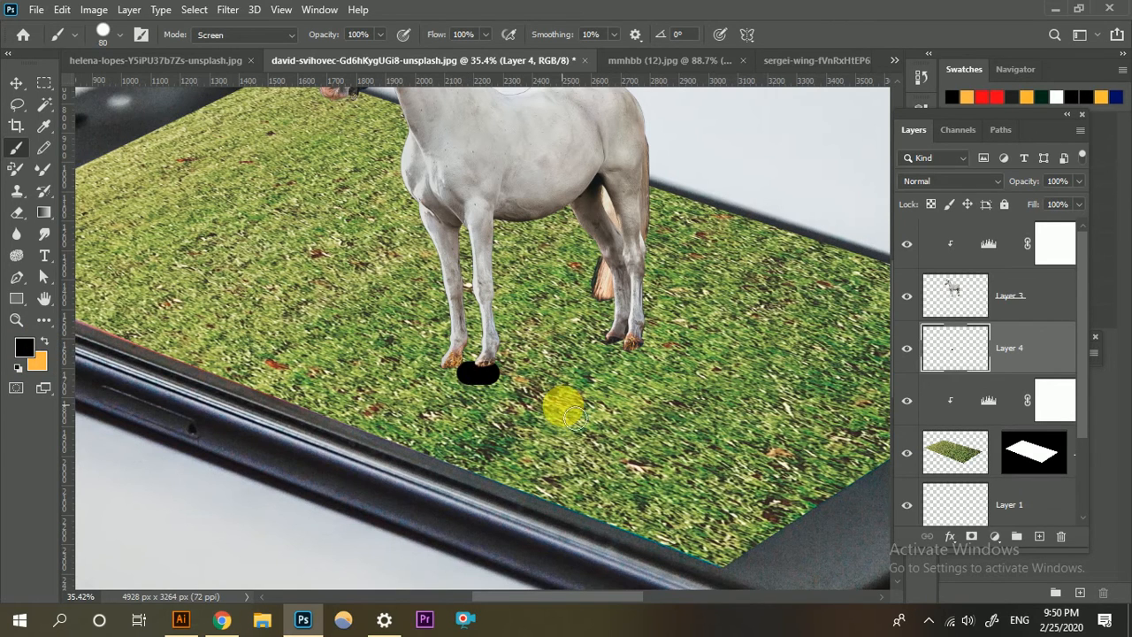
pyautogui.hotkey('ctrl', 'z')
pyautogui.click(113, 33)
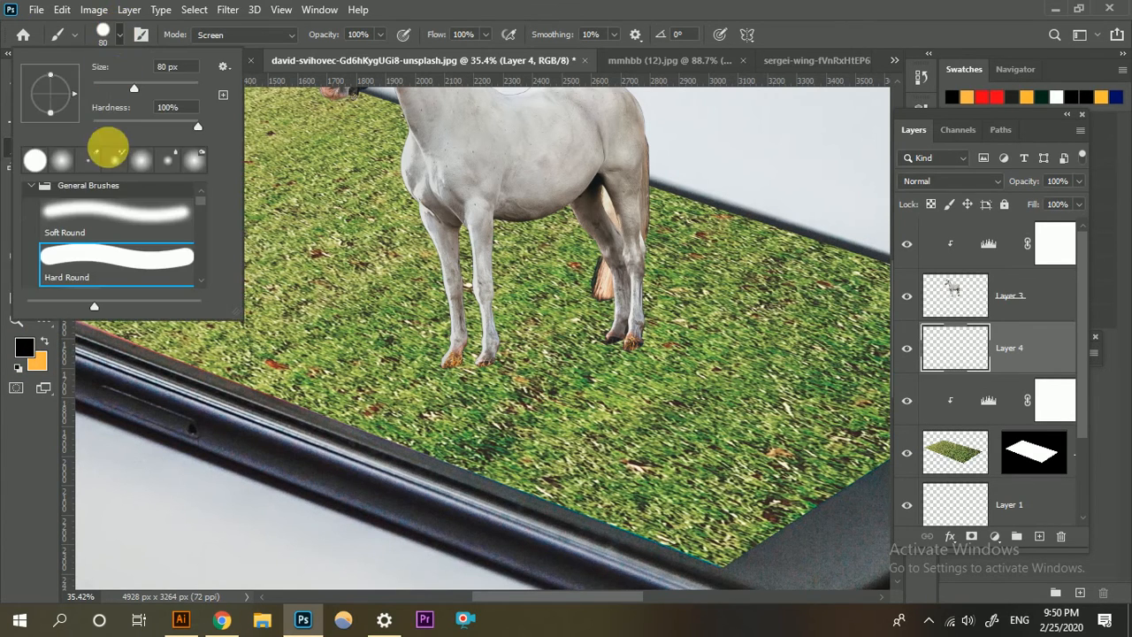
pyautogui.click(168, 202)
pyautogui.click(550, 3)
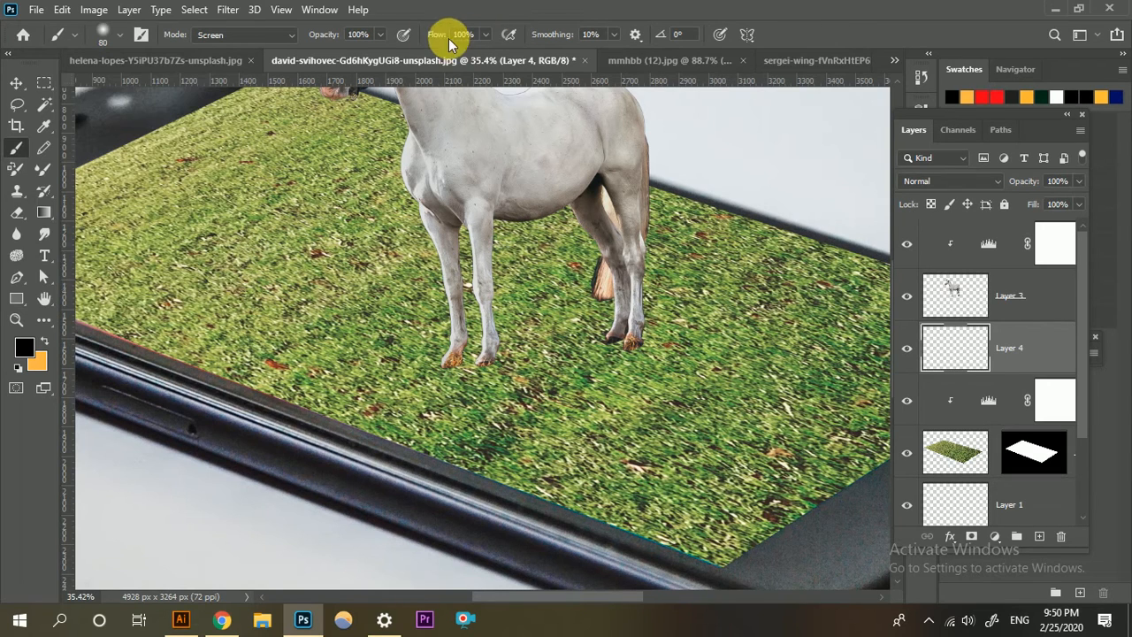
pyautogui.moveTo(446, 39); pyautogui.dragTo(433, 40)
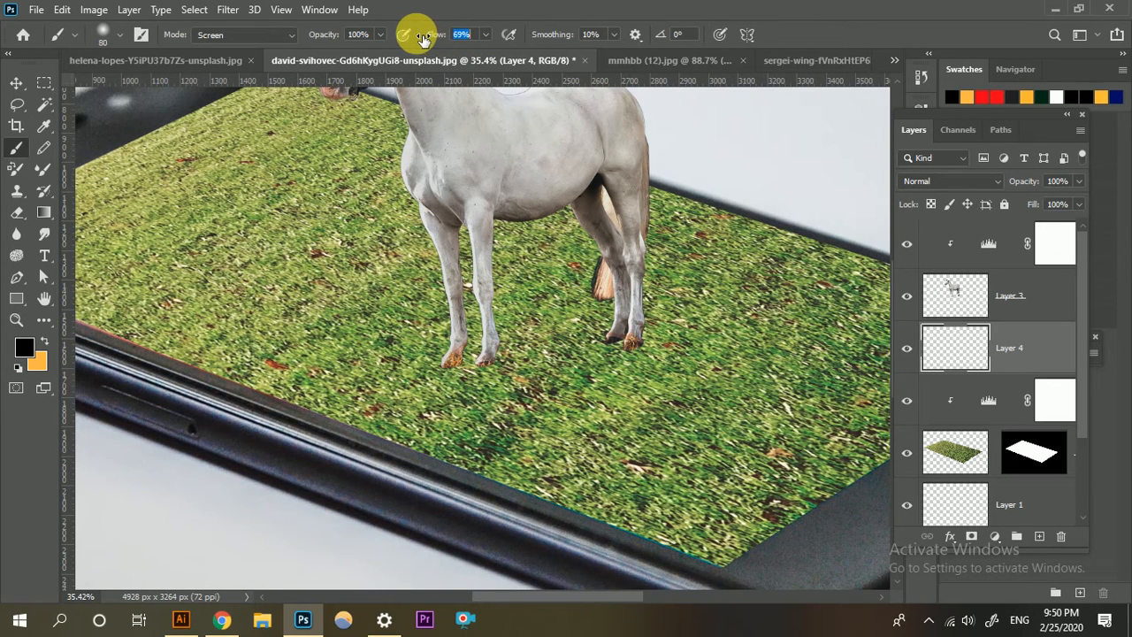
pyautogui.click(527, 8)
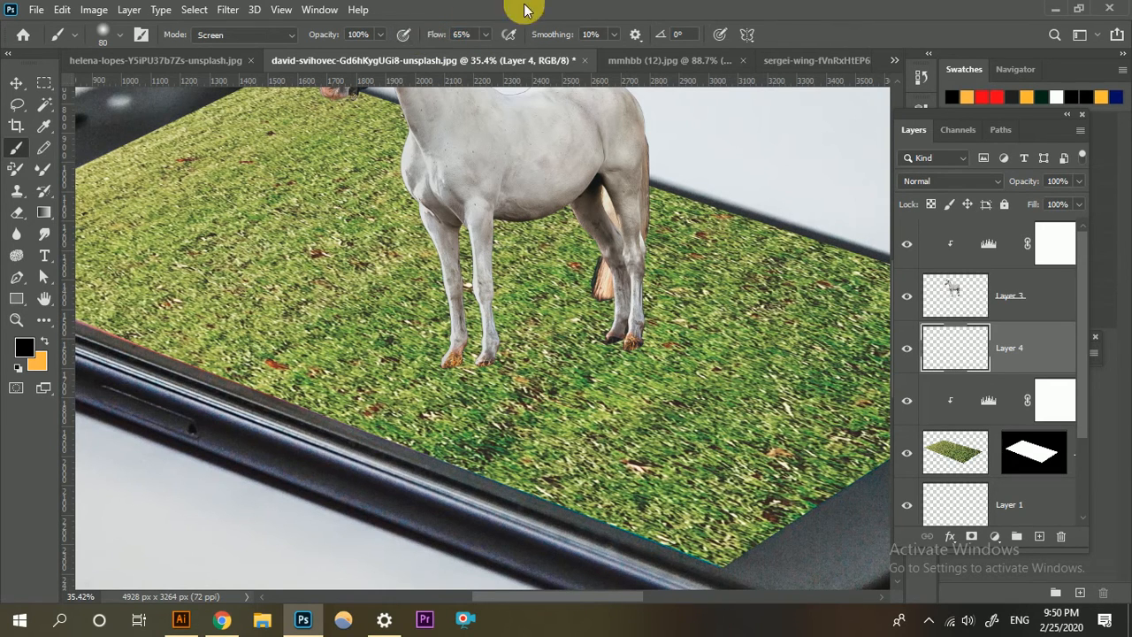
# Undo the small test strokes, enlarge the brush to 250 px and dab a soft black shadow under the front hooves.
pyautogui.click(481, 373)
pyautogui.moveTo(517, 382); pyautogui.dragTo(541, 386)
pyautogui.hotkey('ctrl', 'z')
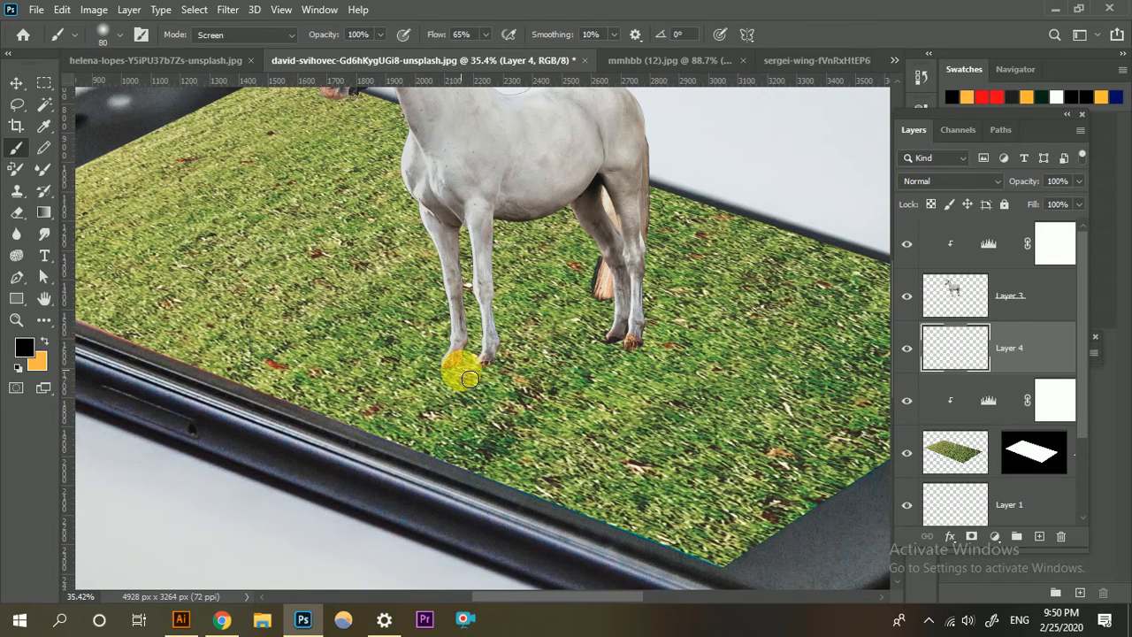
pyautogui.press(']')
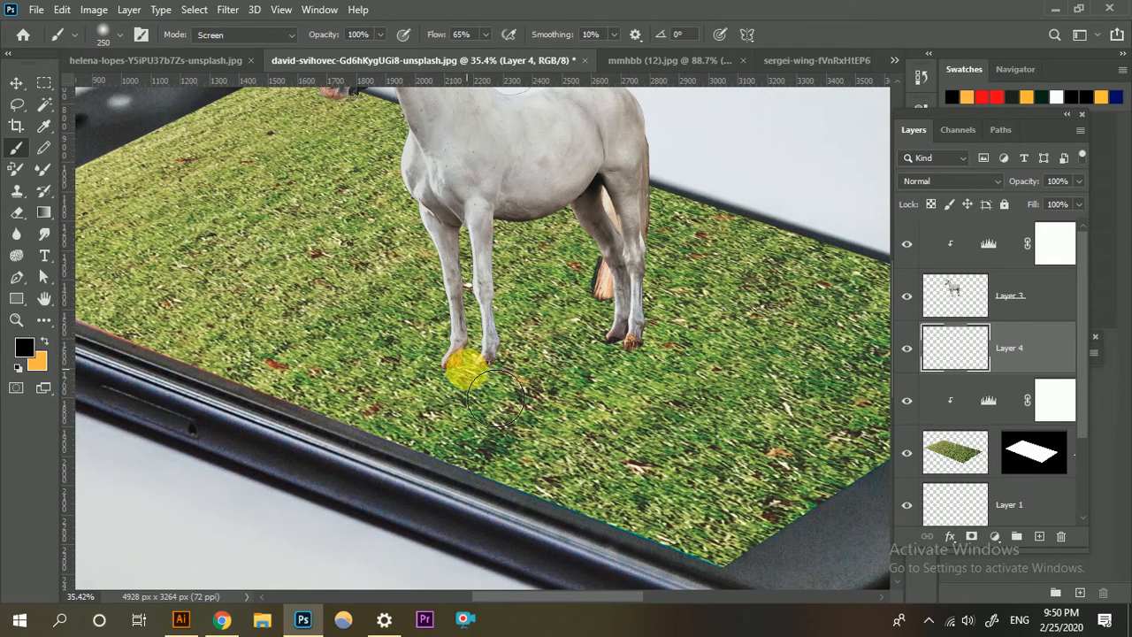
pyautogui.click(466, 367)
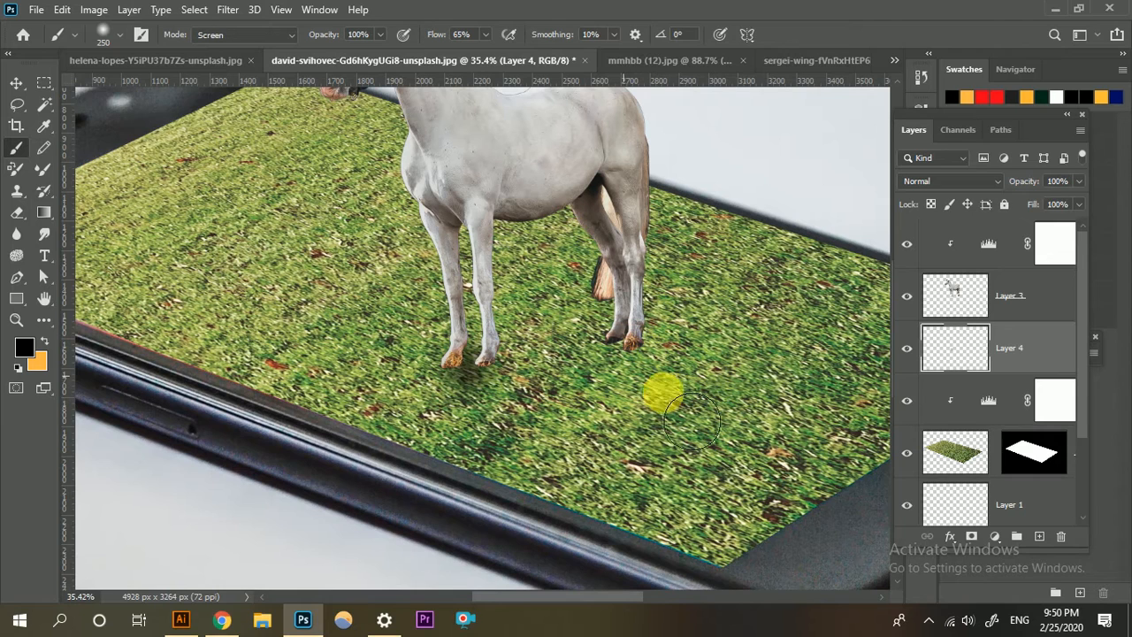
# Flatten the shadow to about 52% of its height and fit it beneath the horse's front hooves.
pyautogui.hotkey('ctrl', 't')
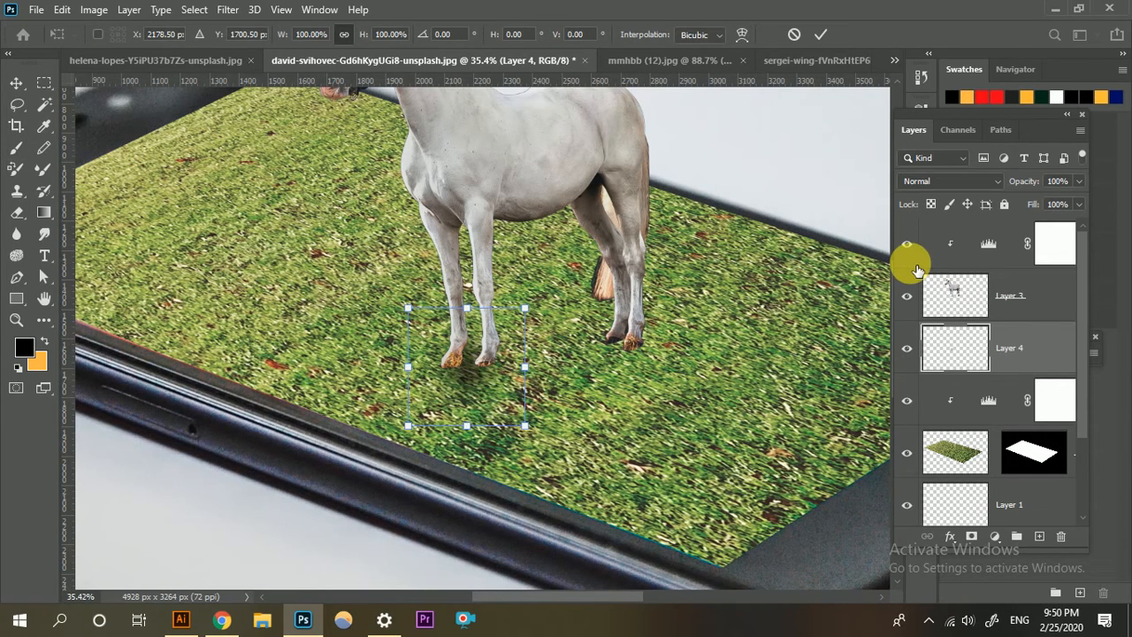
pyautogui.moveTo(475, 435); pyautogui.dragTo(487, 373)
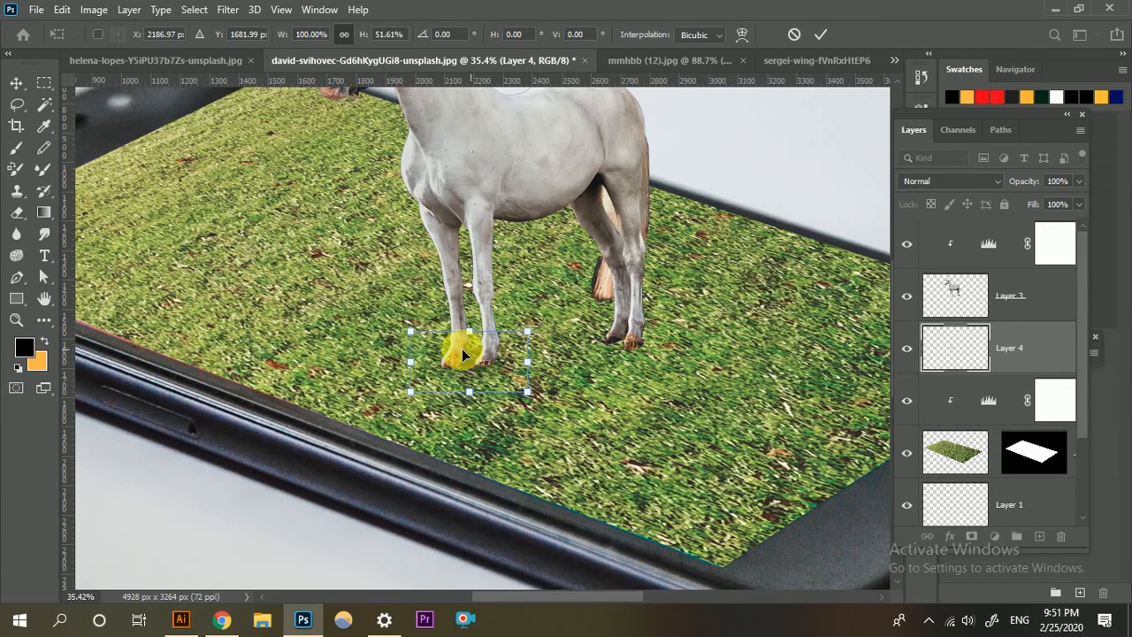
pyautogui.click(820, 35)
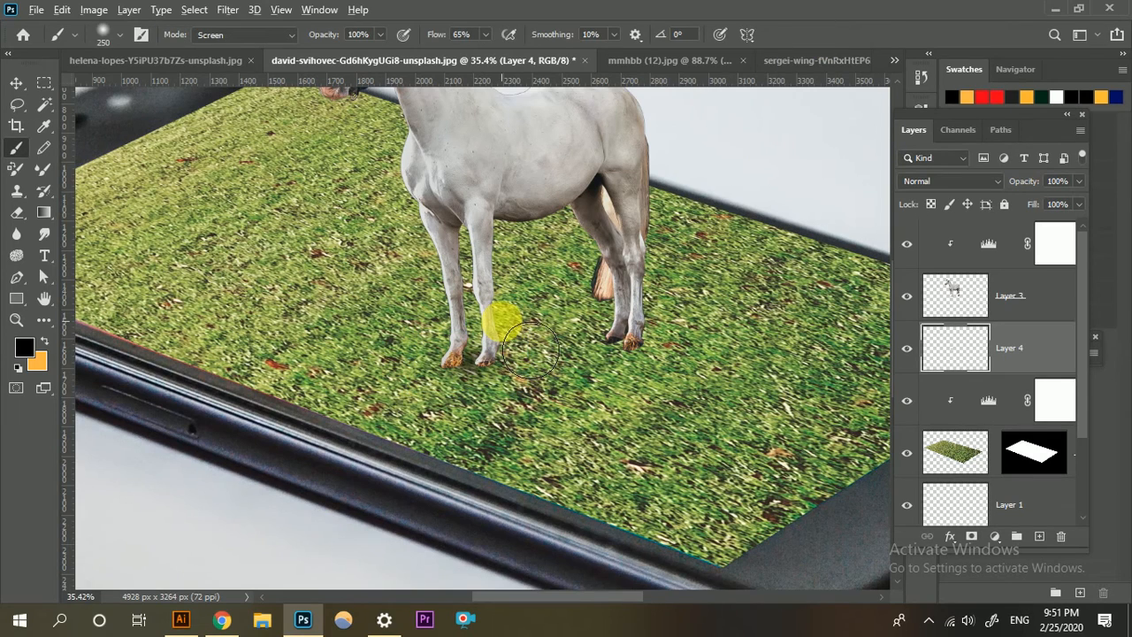
# Duplicate the front-hoof shadow layer and move the copy beneath the horse's hind hooves.
pyautogui.scroll(-1, 505, 321)
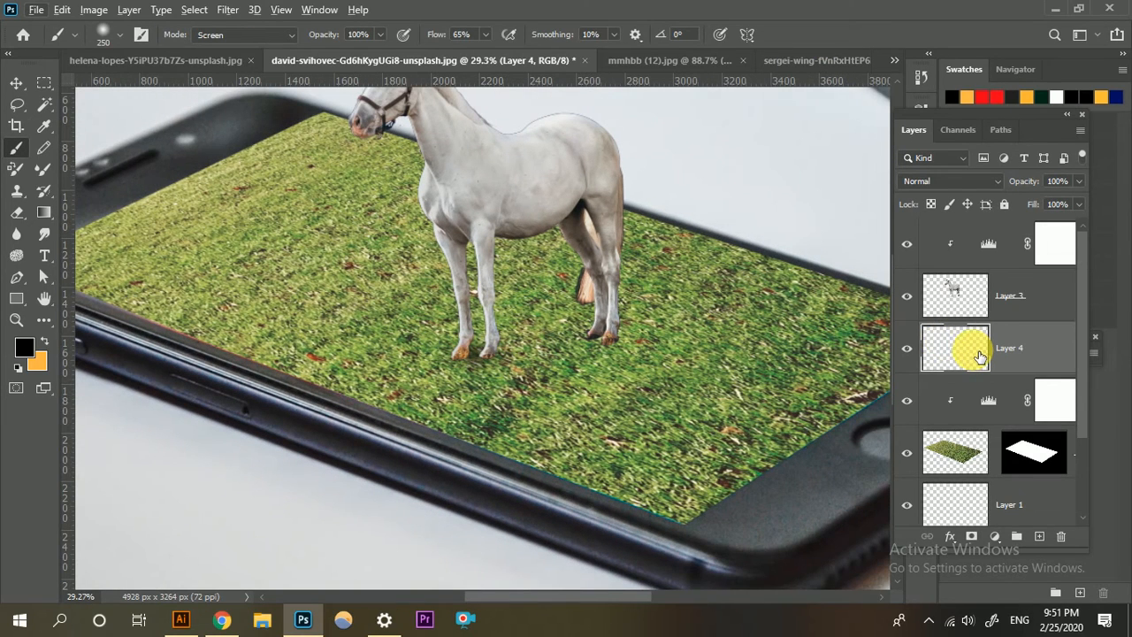
pyautogui.hotkey('ctrl', 'j')
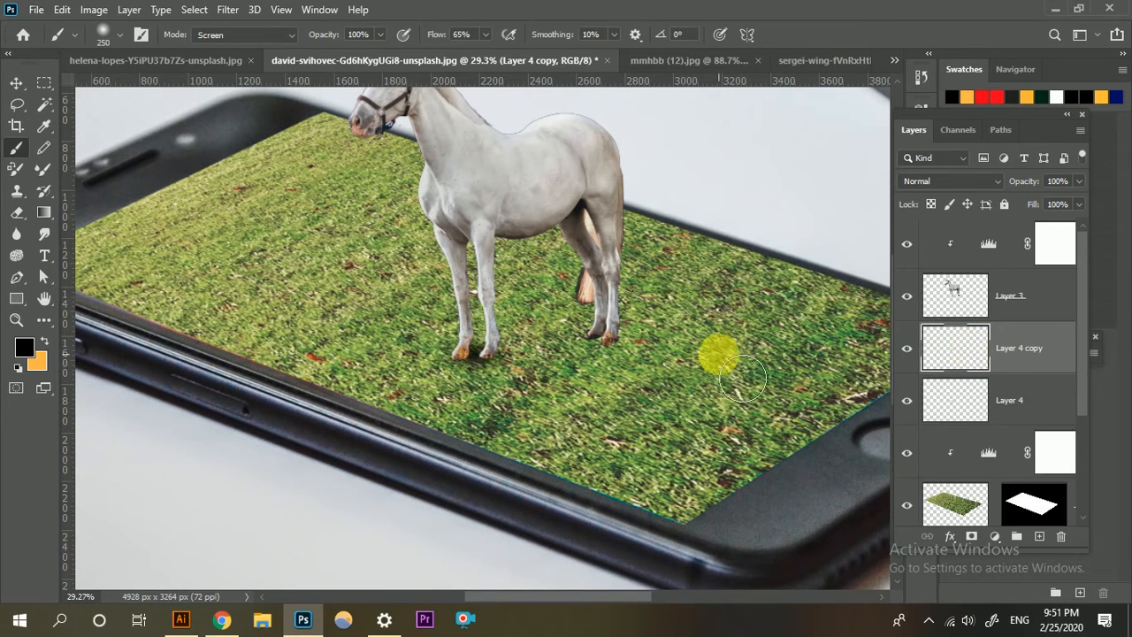
pyautogui.hotkey('ctrl', 't')
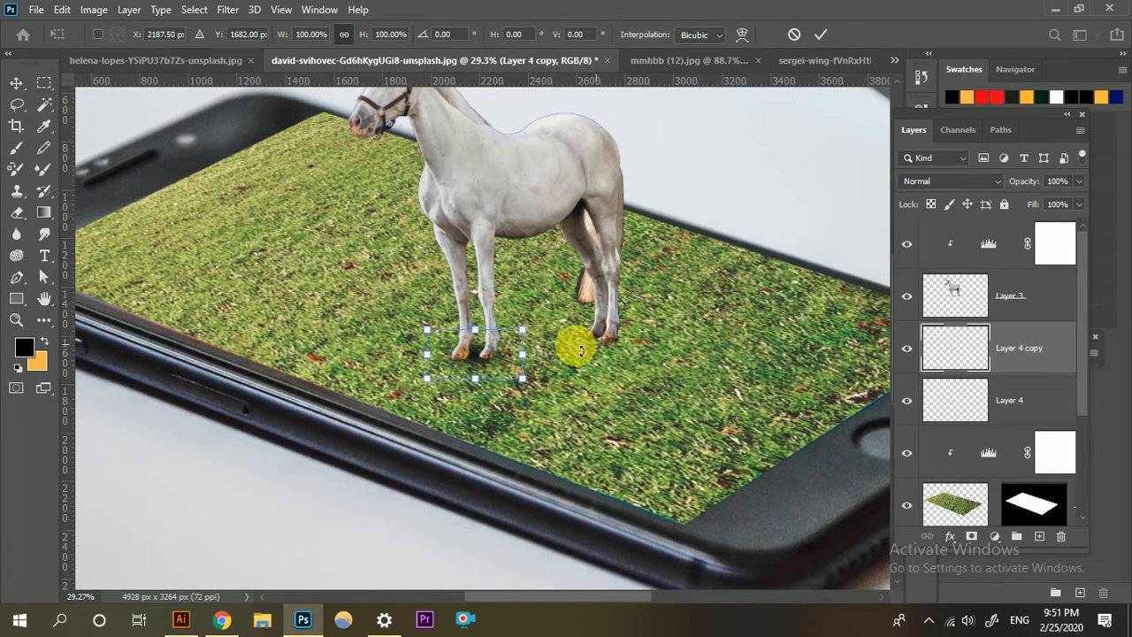
pyautogui.moveTo(501, 344); pyautogui.dragTo(614, 335)
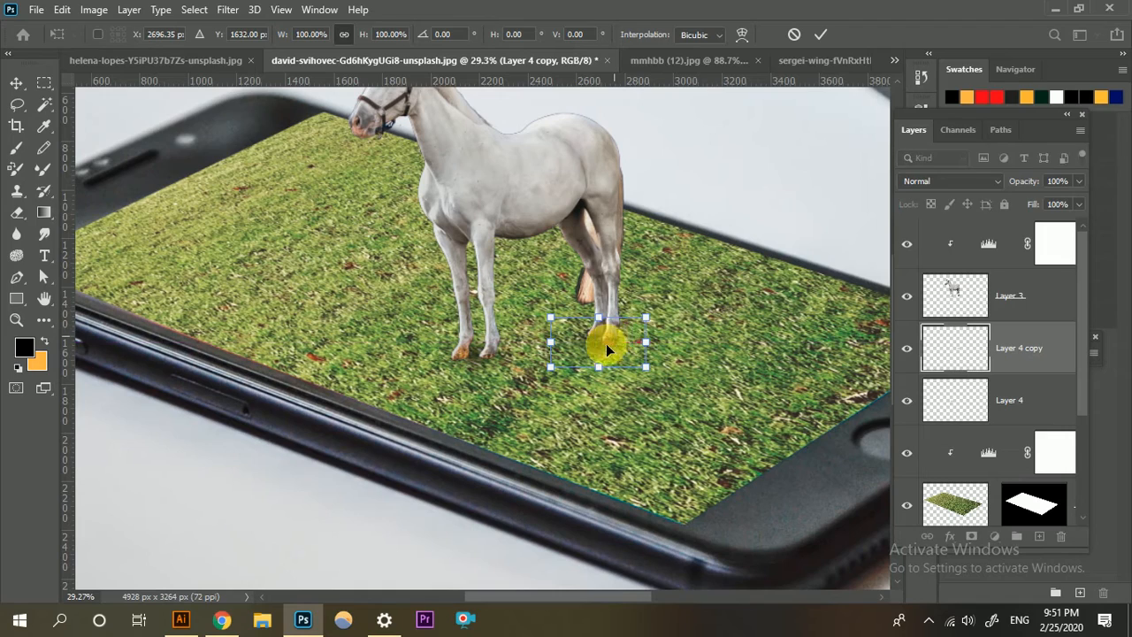
pyautogui.click(820, 36)
pyautogui.press('b')
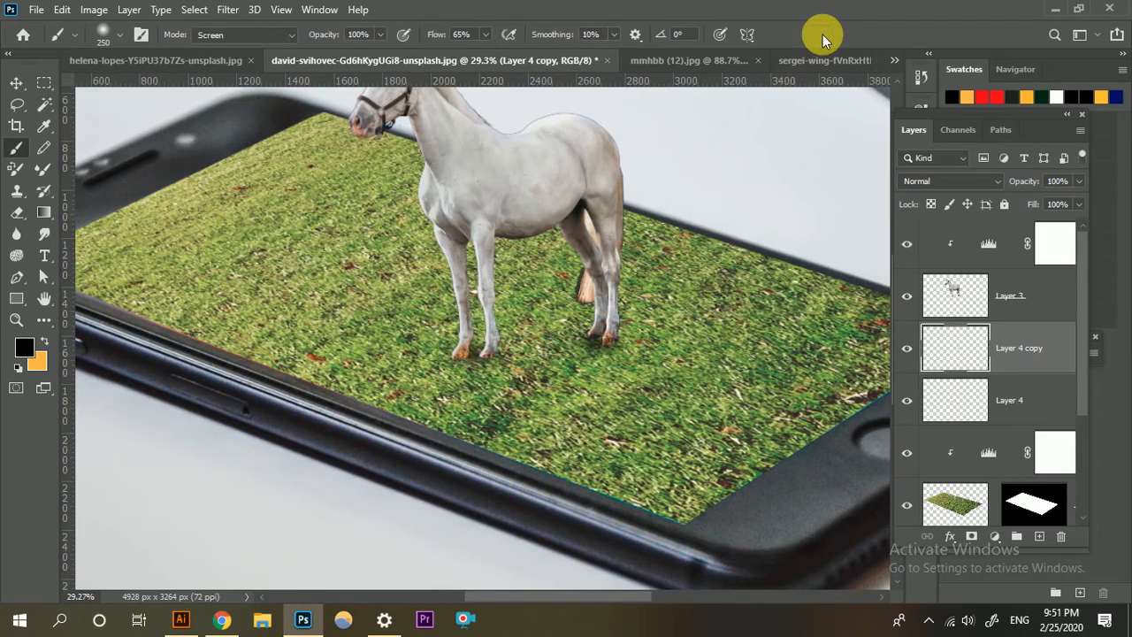
# Group the two hoof-shadow layers and try lowering the group's opacity to 64%.
pyautogui.scroll(2, 612, 358)
pyautogui.click(1012, 400)
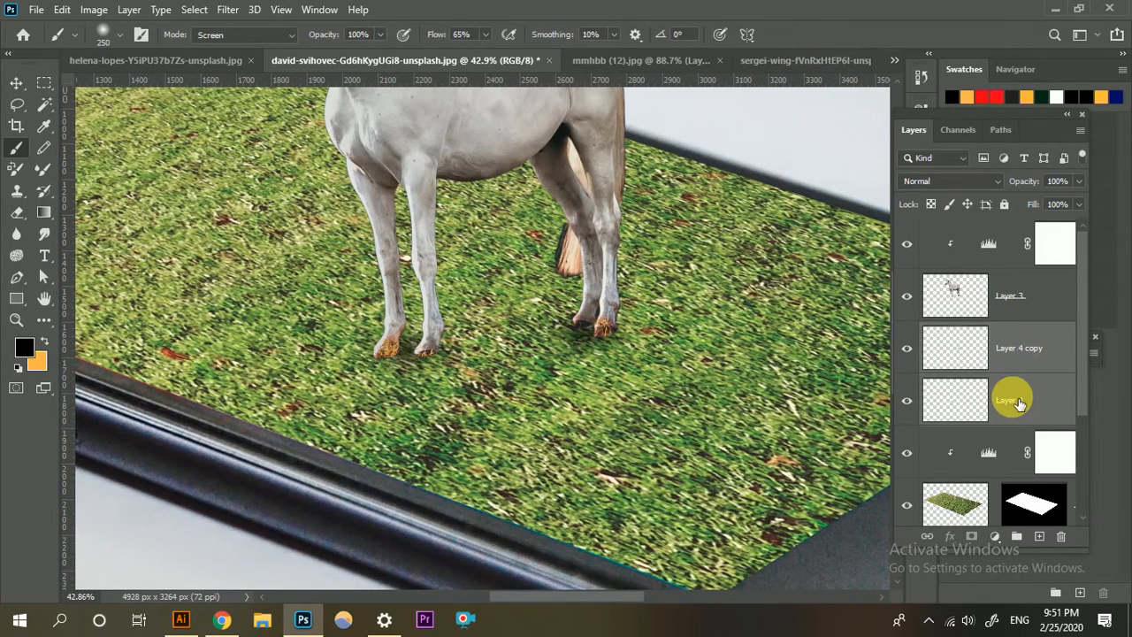
pyautogui.hotkey('ctrl', 'g')
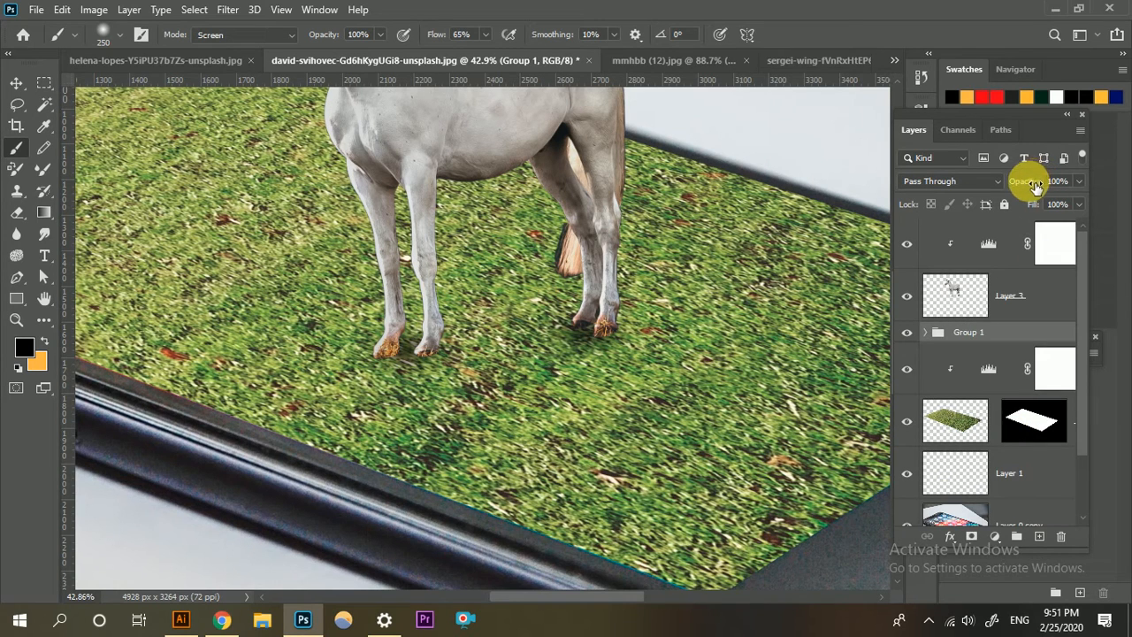
pyautogui.moveTo(1035, 186); pyautogui.dragTo(1015, 189)
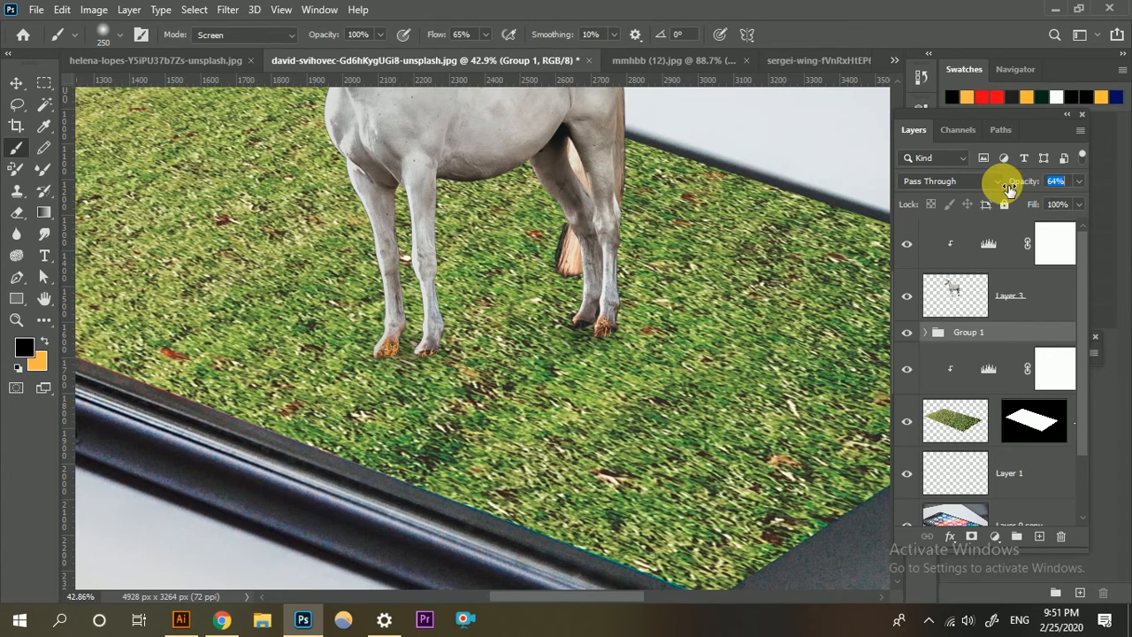
pyautogui.hotkey('ctrl', 'z')
# Inspect the horse and its hoof shadows on the grass, both up close and in the whole composition.
pyautogui.scroll(-2, 612, 424)
pyautogui.click(609, 629)
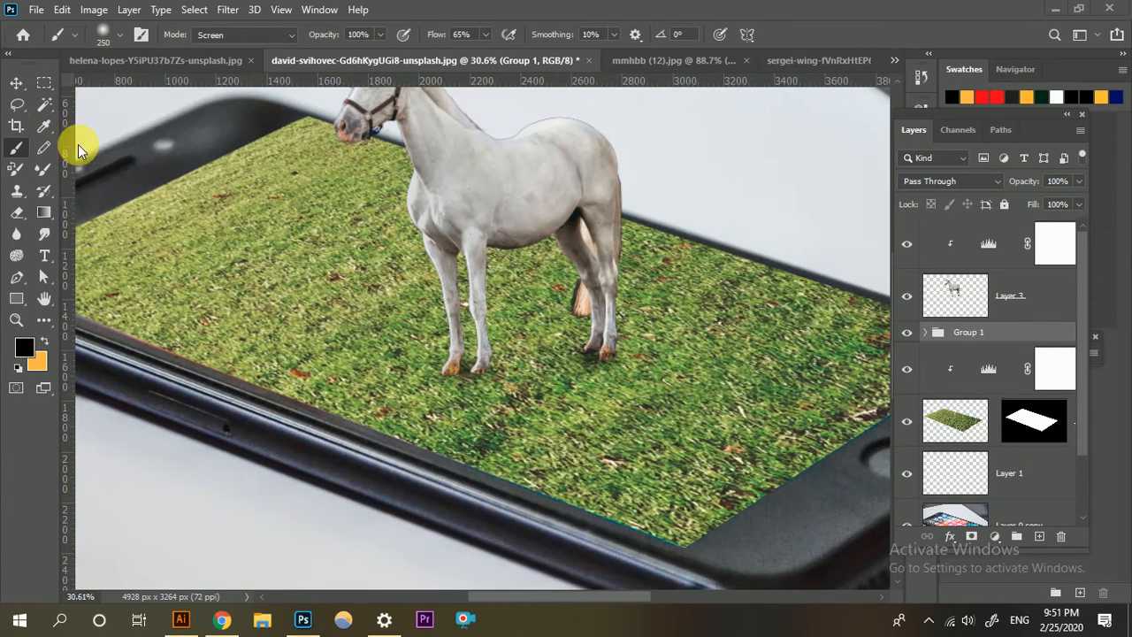
pyautogui.click(15, 78)
pyautogui.scroll(-3, 437, 394)
pyautogui.scroll(4, 440, 393)
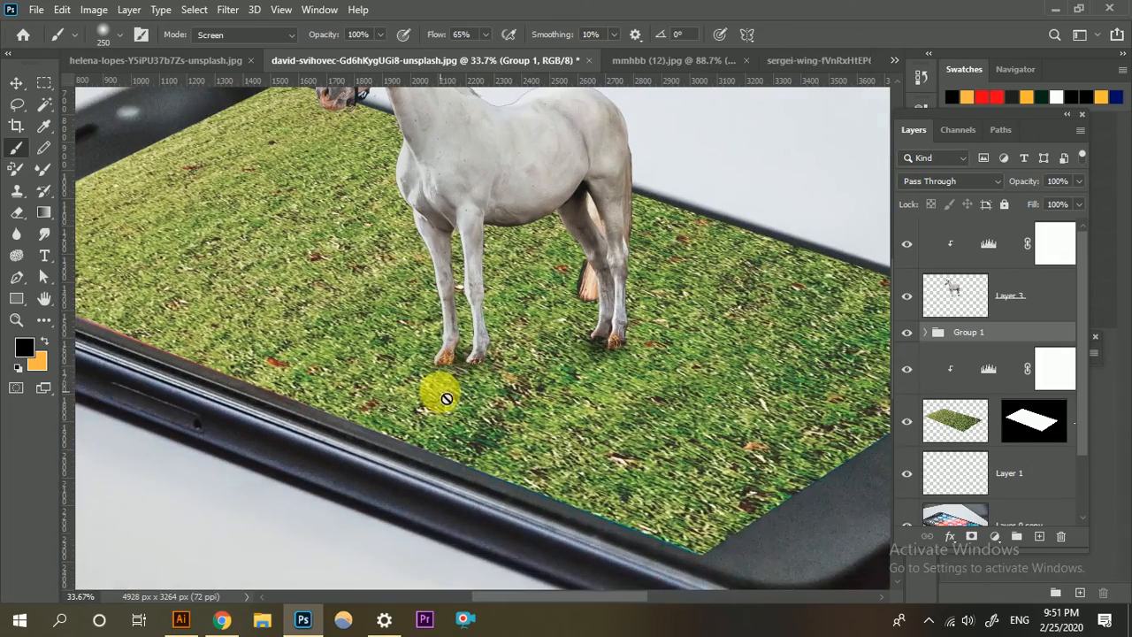
pyautogui.scroll(4, 440, 392)
pyautogui.scroll(-3, 454, 382)
pyautogui.scroll(4, 440, 338)
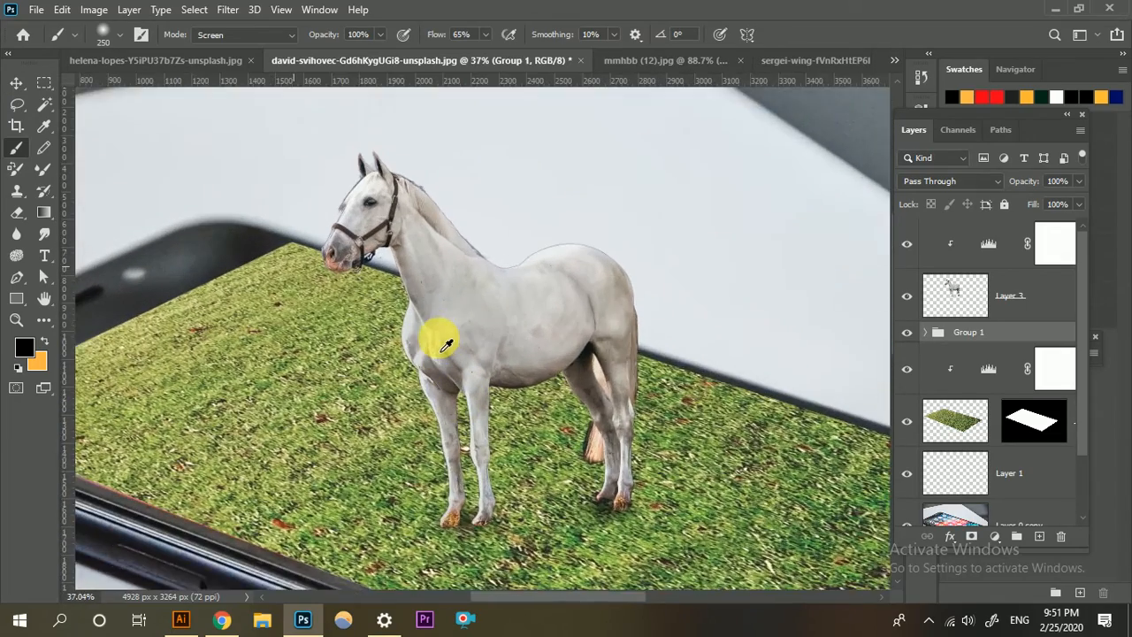
pyautogui.scroll(1, 443, 328)
pyautogui.scroll(-3, 462, 329)
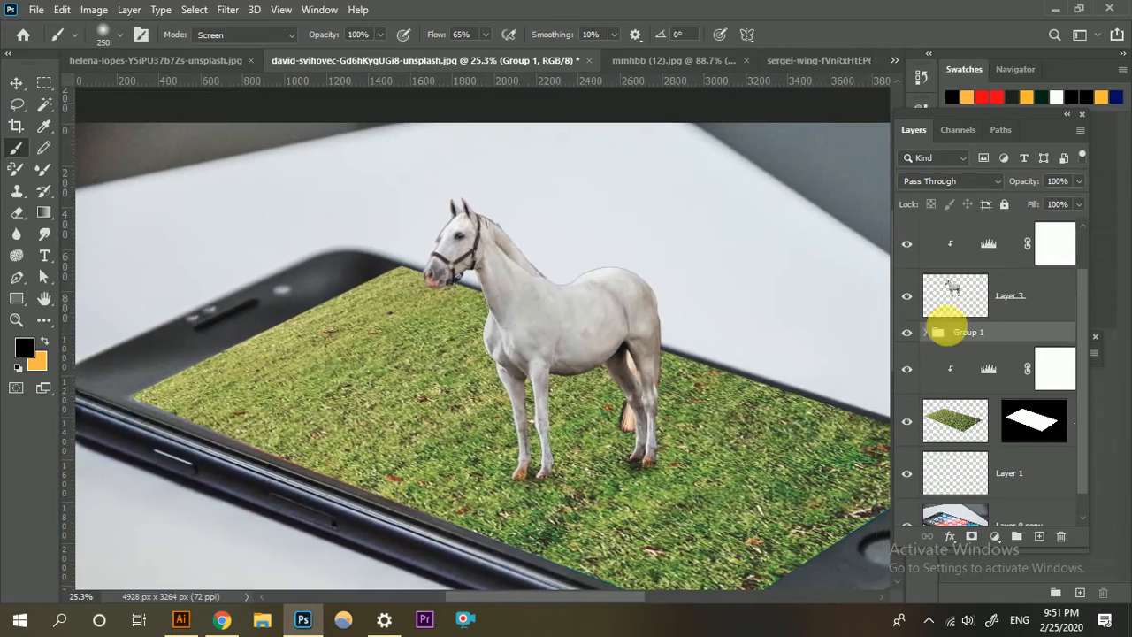
pyautogui.scroll(-1, 955, 292)
pyautogui.scroll(1, 968, 266)
# Review the settings and available presets of the Levels adjustment clipped to the horse layer.
pyautogui.click(987, 250)
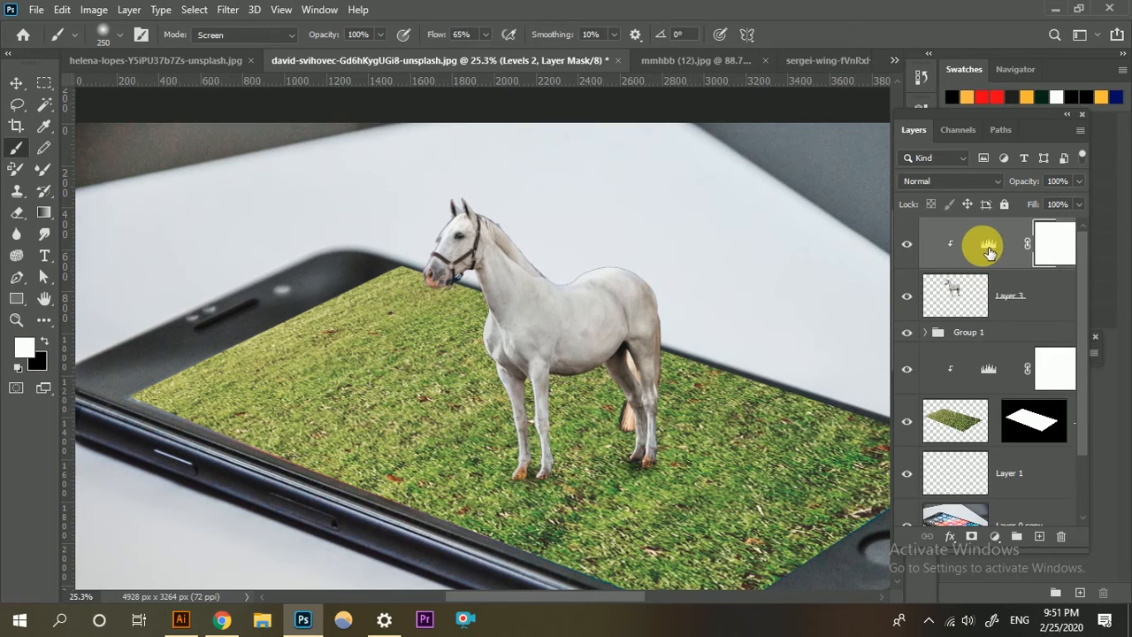
pyautogui.doubleClick(987, 253)
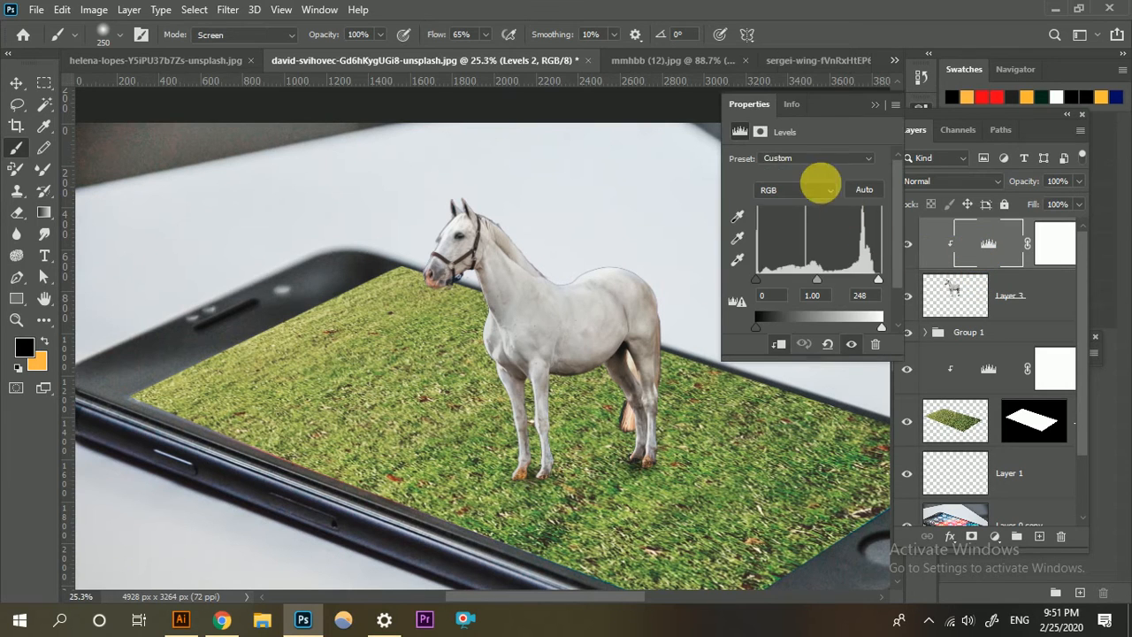
pyautogui.click(842, 156)
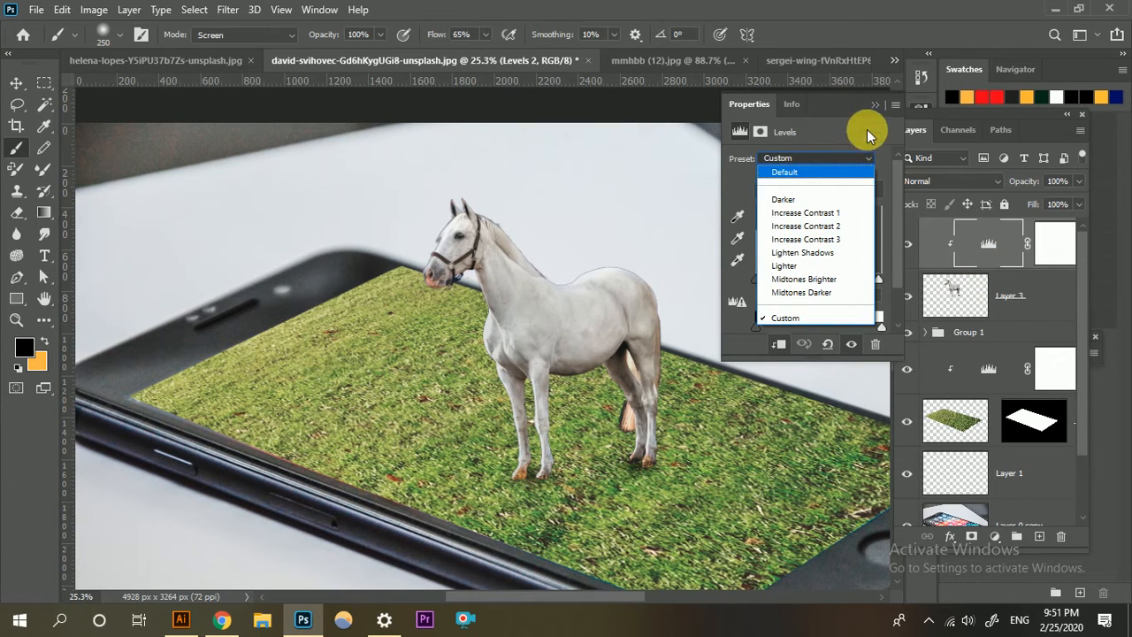
pyautogui.click(881, 102)
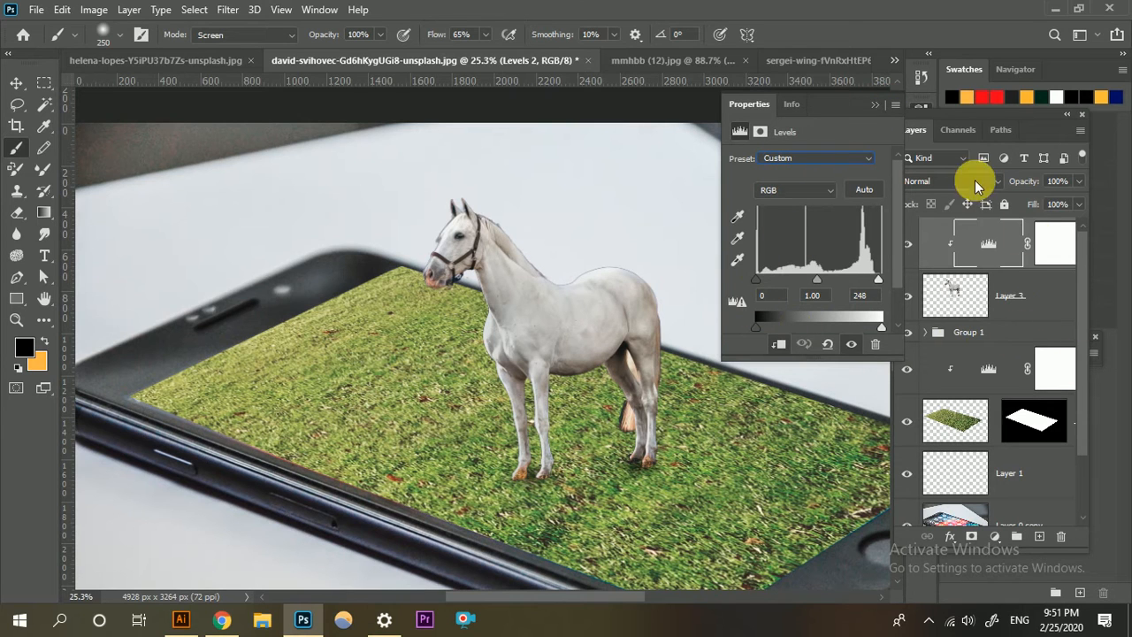
pyautogui.click(881, 104)
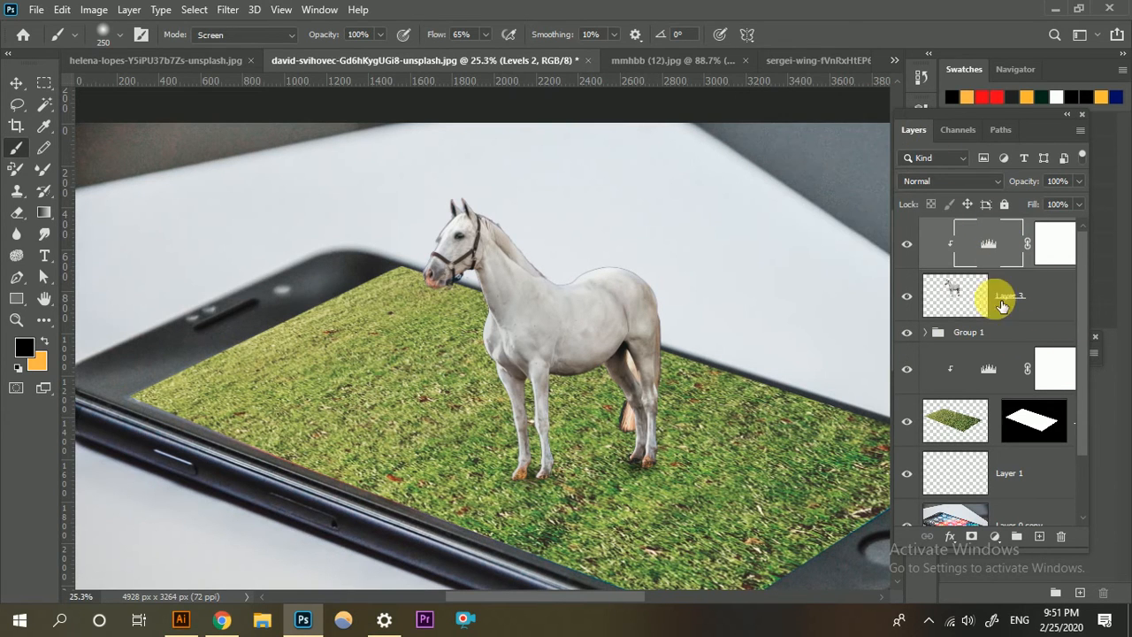
# Add a Curves adjustment clipped to the horse layer and slightly raise the horse's light tones using on-image adjustment.
pyautogui.click(996, 536)
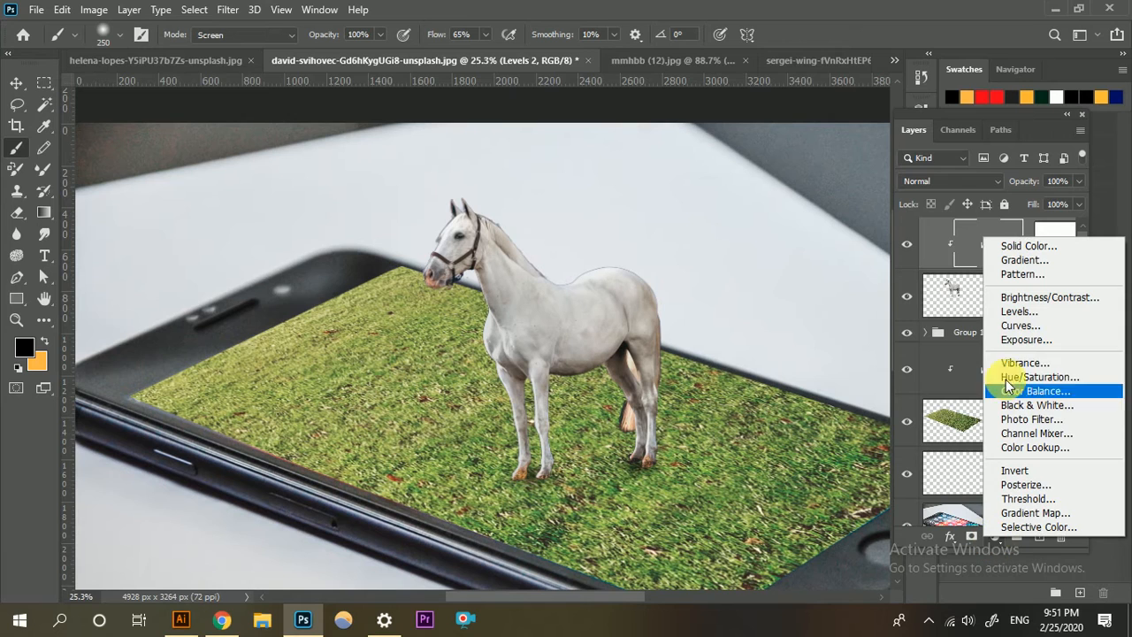
pyautogui.click(1017, 326)
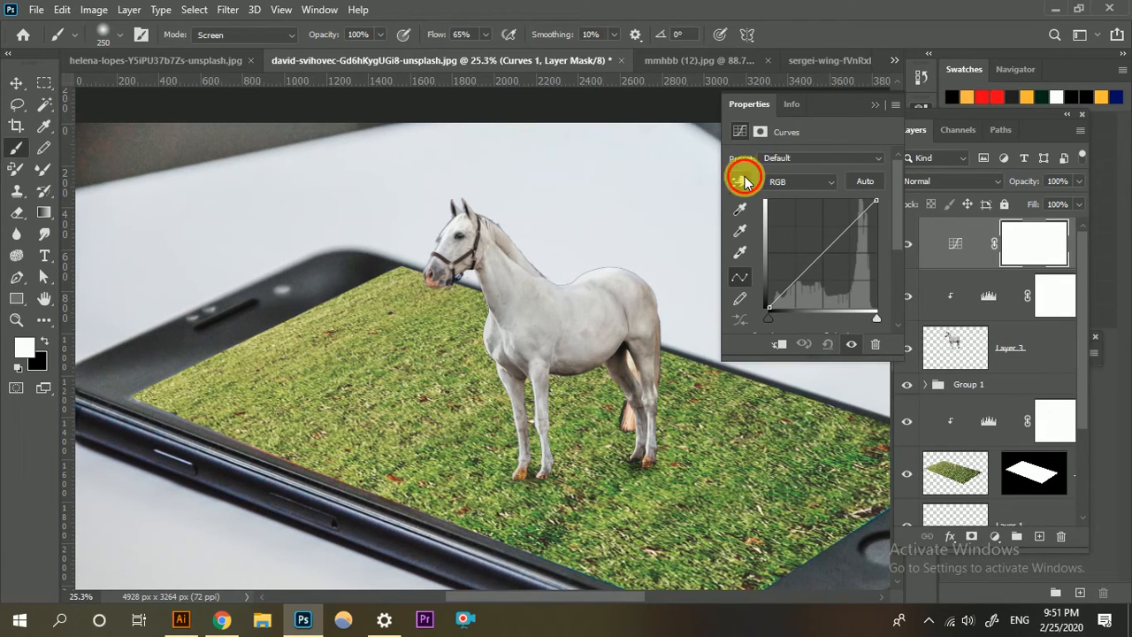
pyautogui.click(741, 180)
pyautogui.click(778, 344)
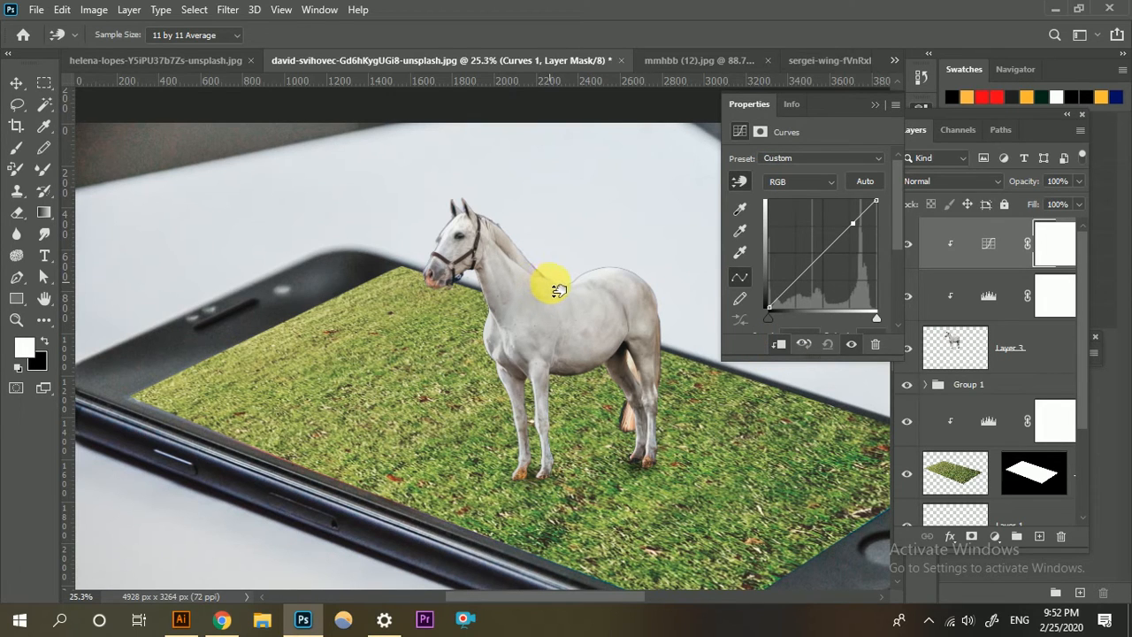
pyautogui.moveTo(559, 291); pyautogui.dragTo(567, 286)
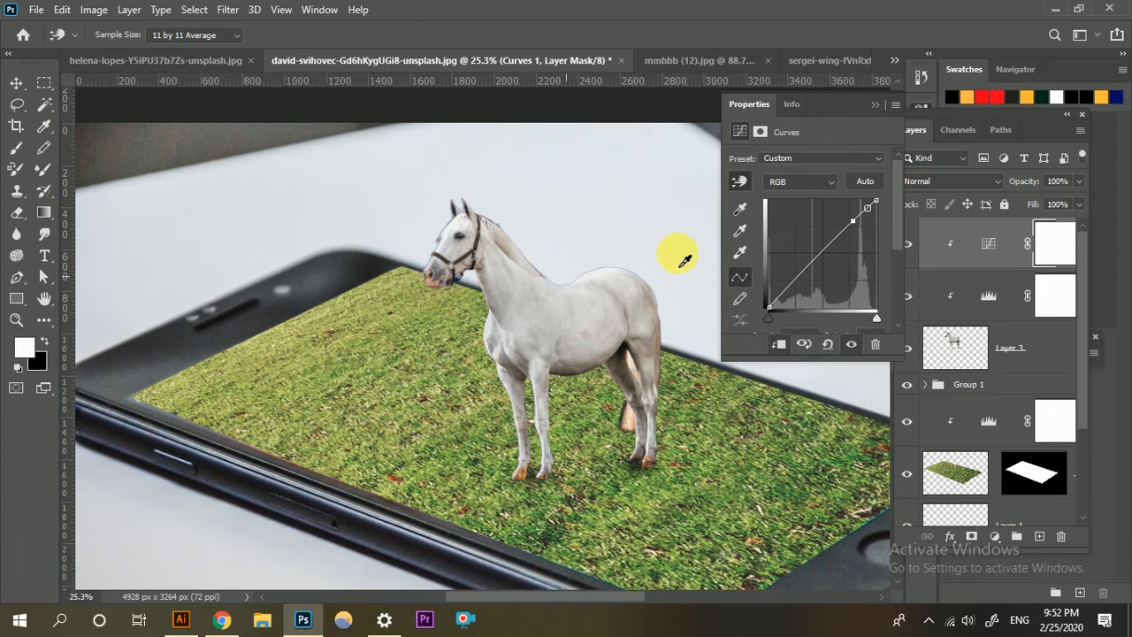
pyautogui.click(874, 104)
pyautogui.hotkey('ctrl', '0')
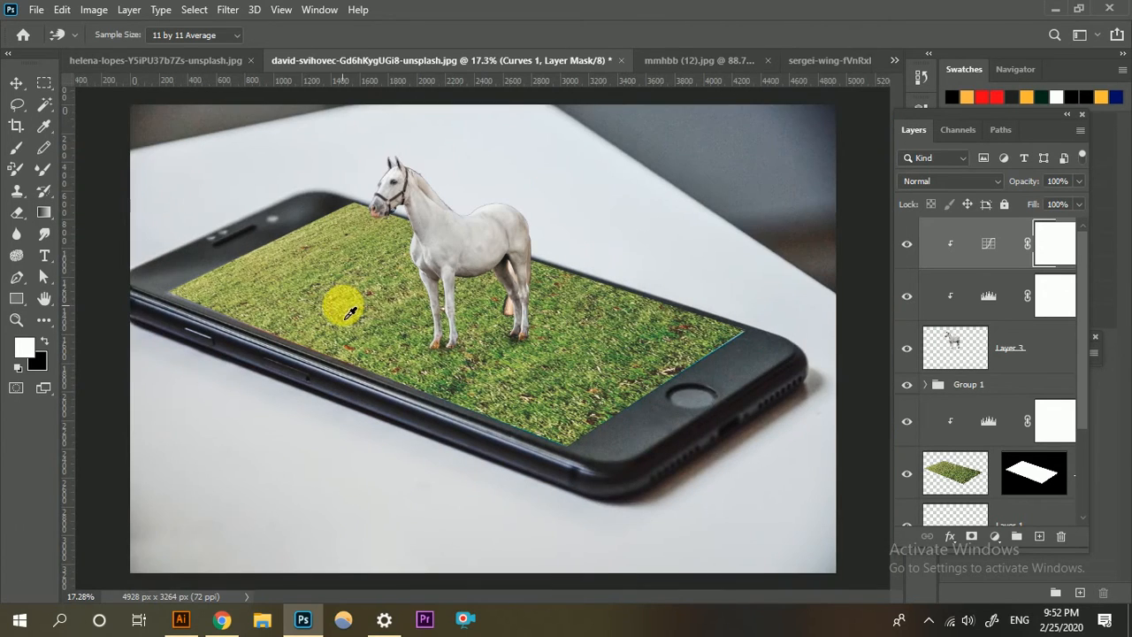
pyautogui.scroll(2, 406, 305)
pyautogui.scroll(-3, 442, 323)
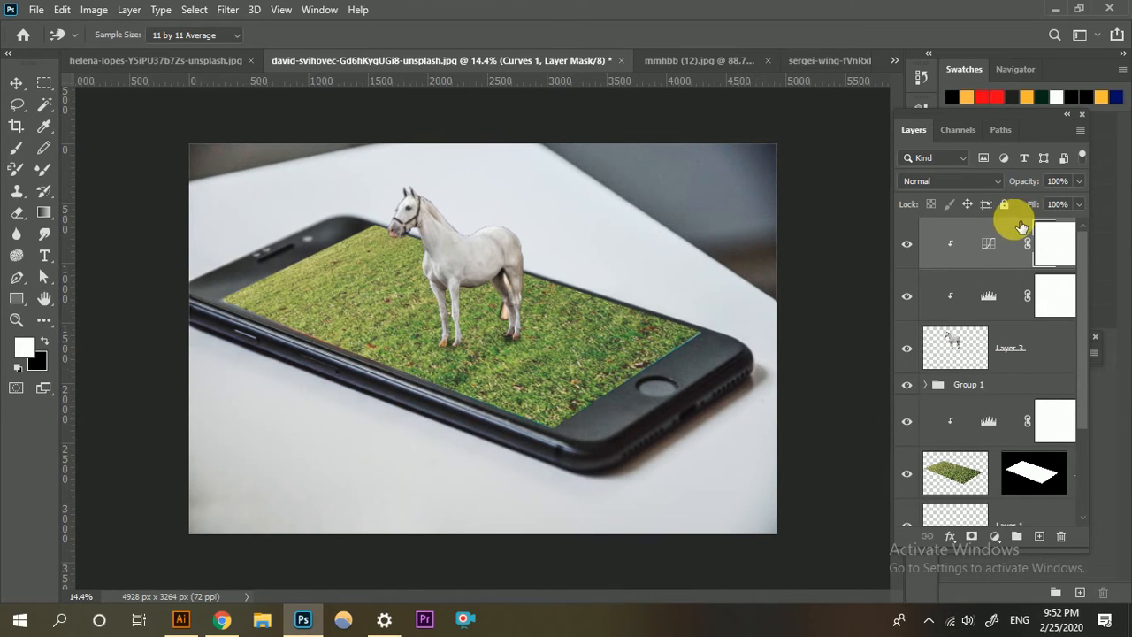
# Add a Gradient Map adjustment layer above the horse's Curves adjustment and open its gradient for editing.
pyautogui.click(995, 537)
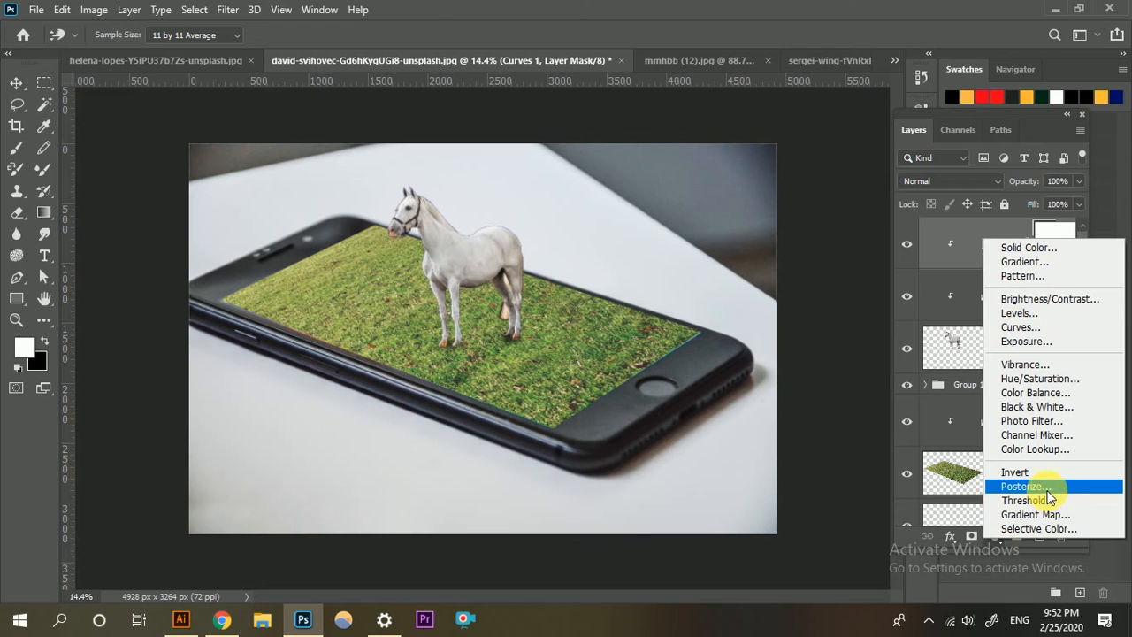
pyautogui.click(1036, 514)
pyautogui.press('b')
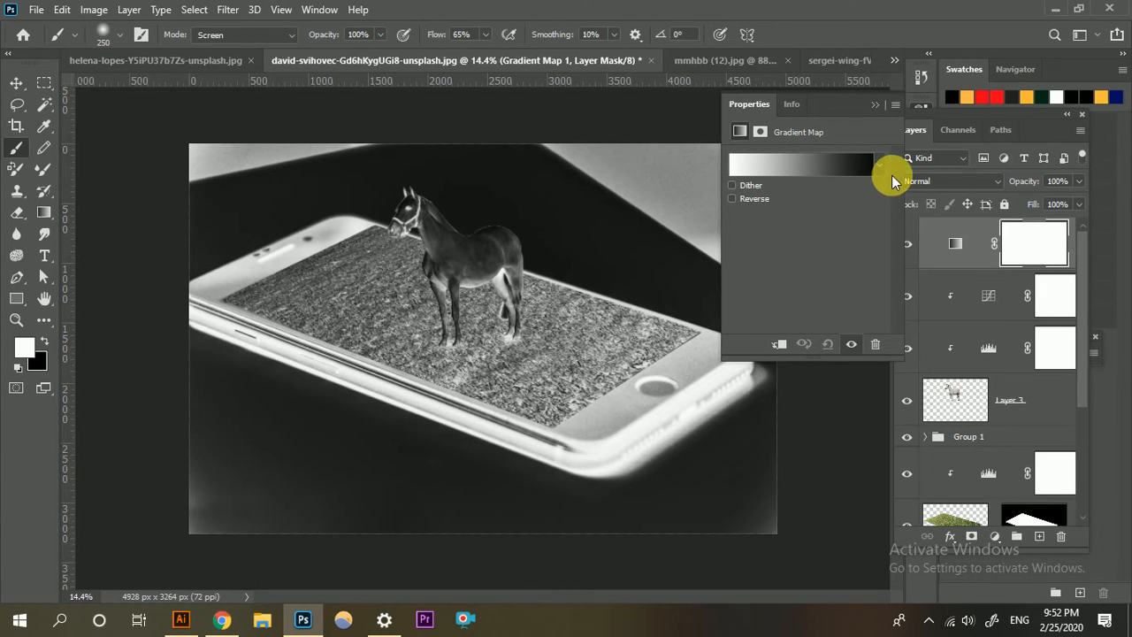
pyautogui.click(871, 164)
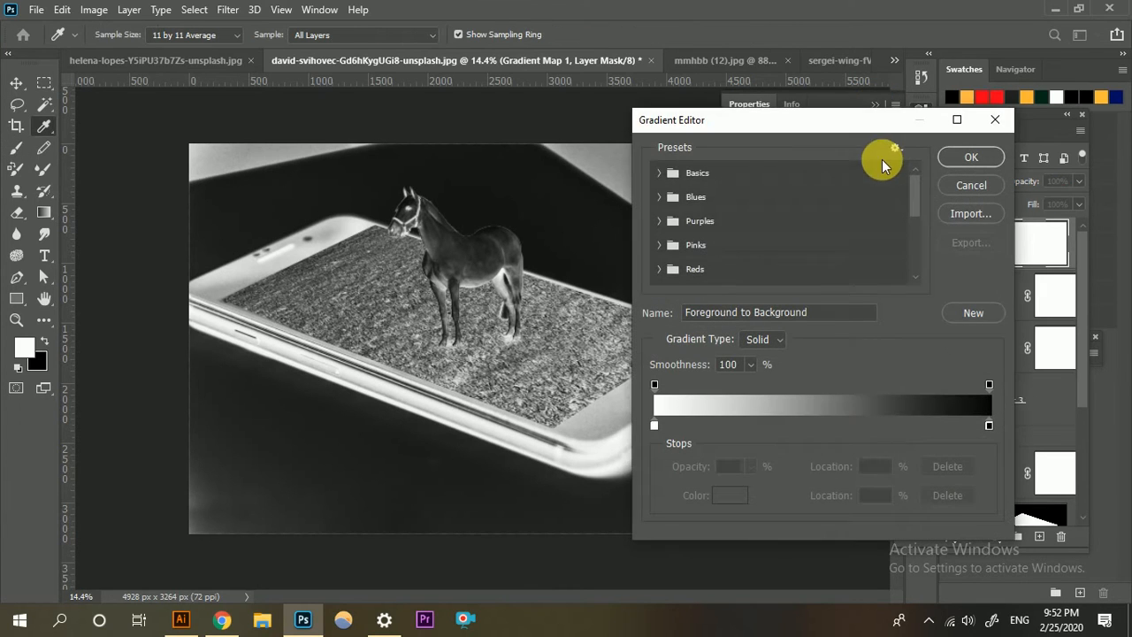
# Apply a yellow-to-pink gradient preset from the Oranges group to the gradient map.
pyautogui.click(670, 209)
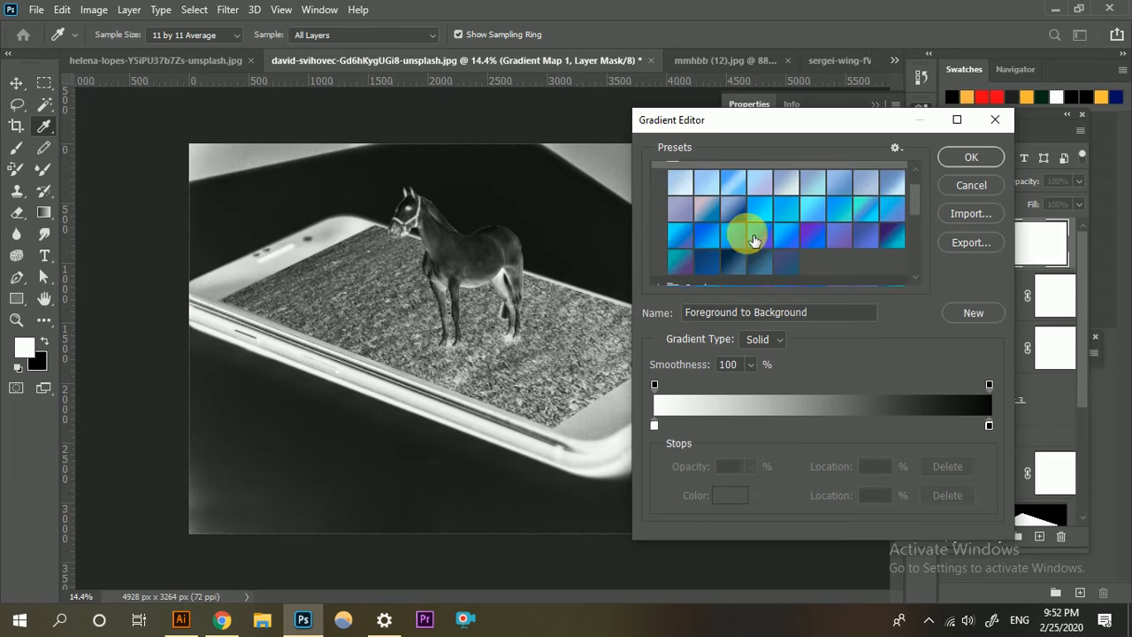
pyautogui.scroll(-3, 752, 243)
pyautogui.scroll(-3, 685, 252)
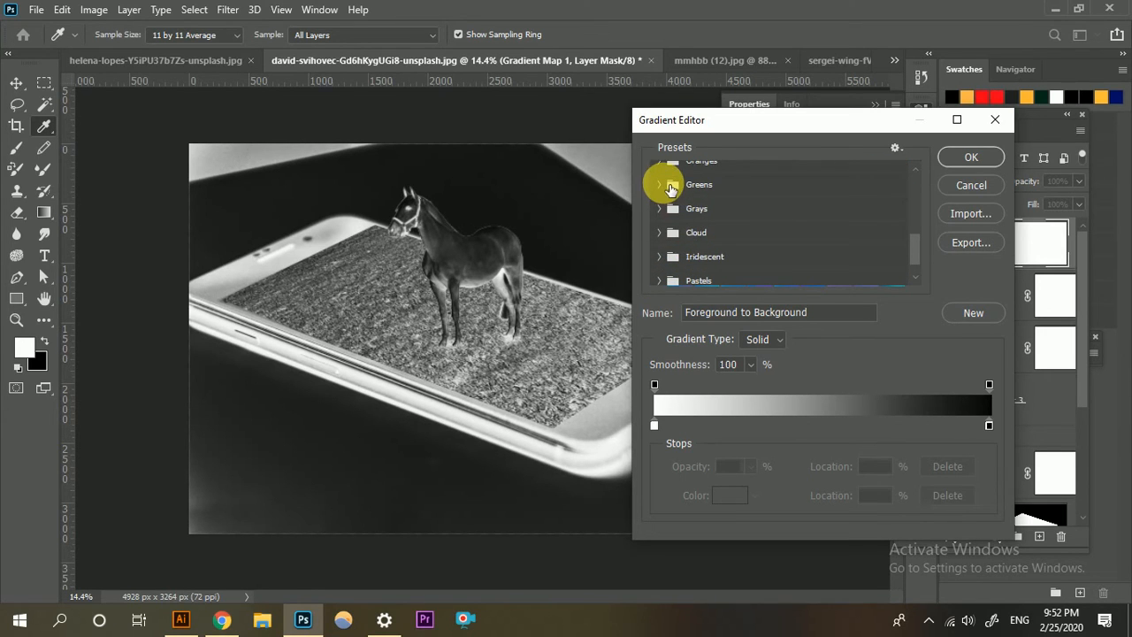
pyautogui.scroll(-1, 691, 238)
pyautogui.scroll(2, 694, 252)
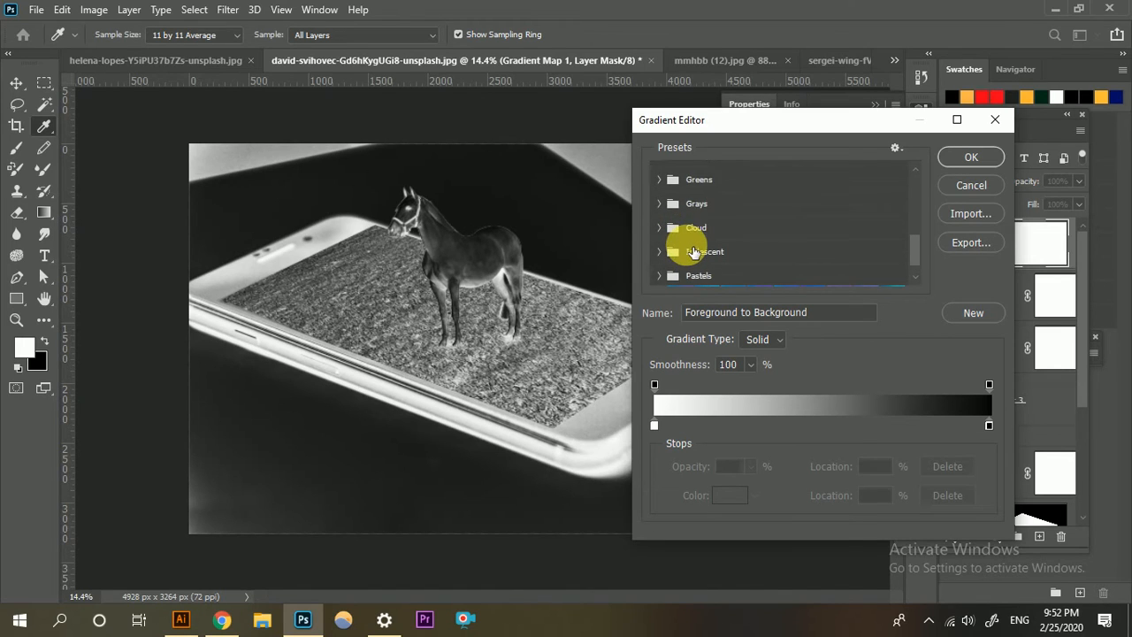
pyautogui.scroll(3, 683, 211)
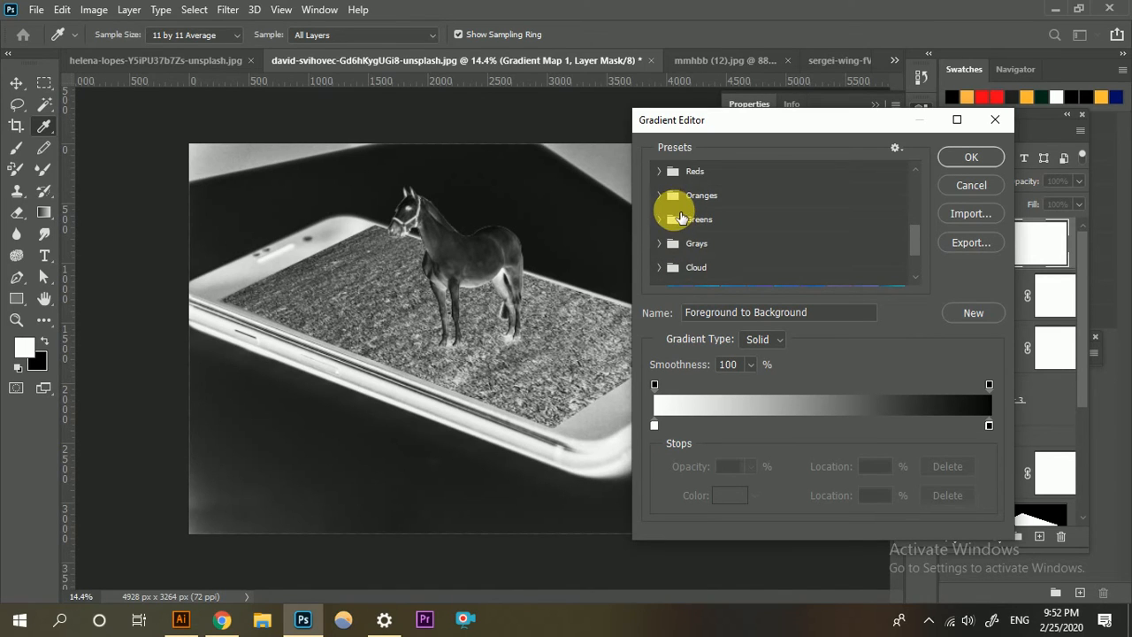
pyautogui.scroll(4, 682, 221)
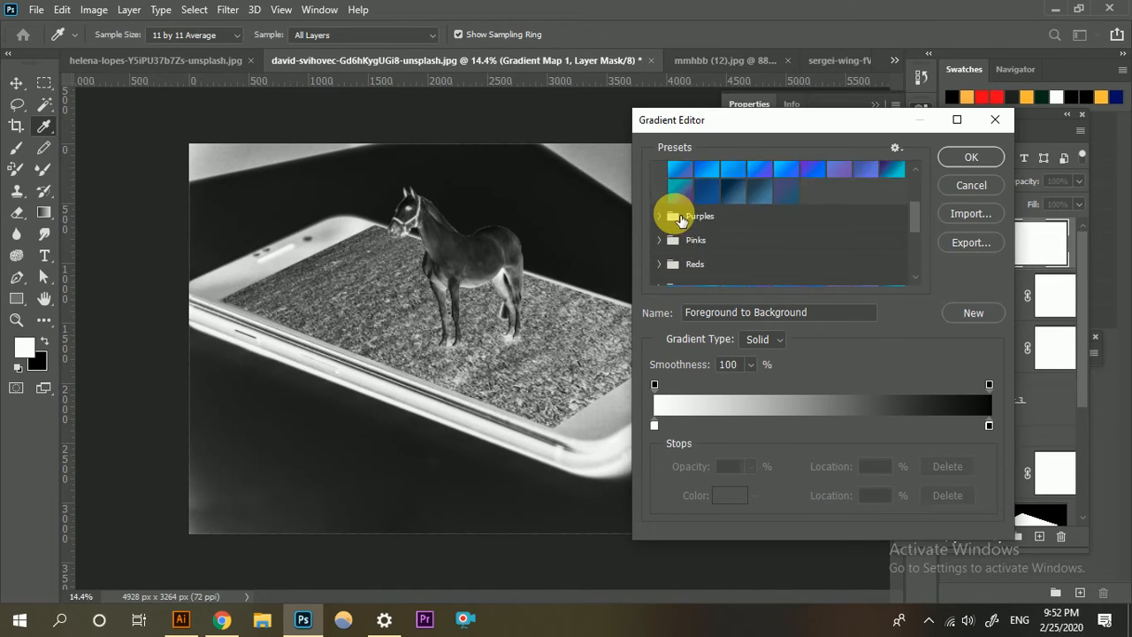
pyautogui.scroll(-5, 690, 221)
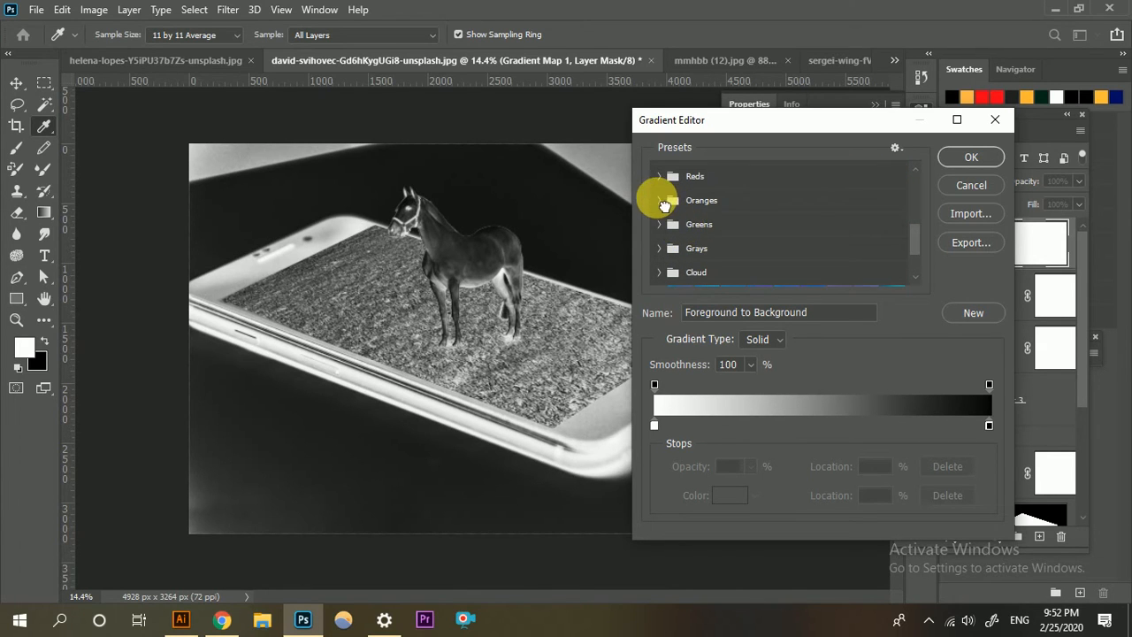
pyautogui.click(670, 201)
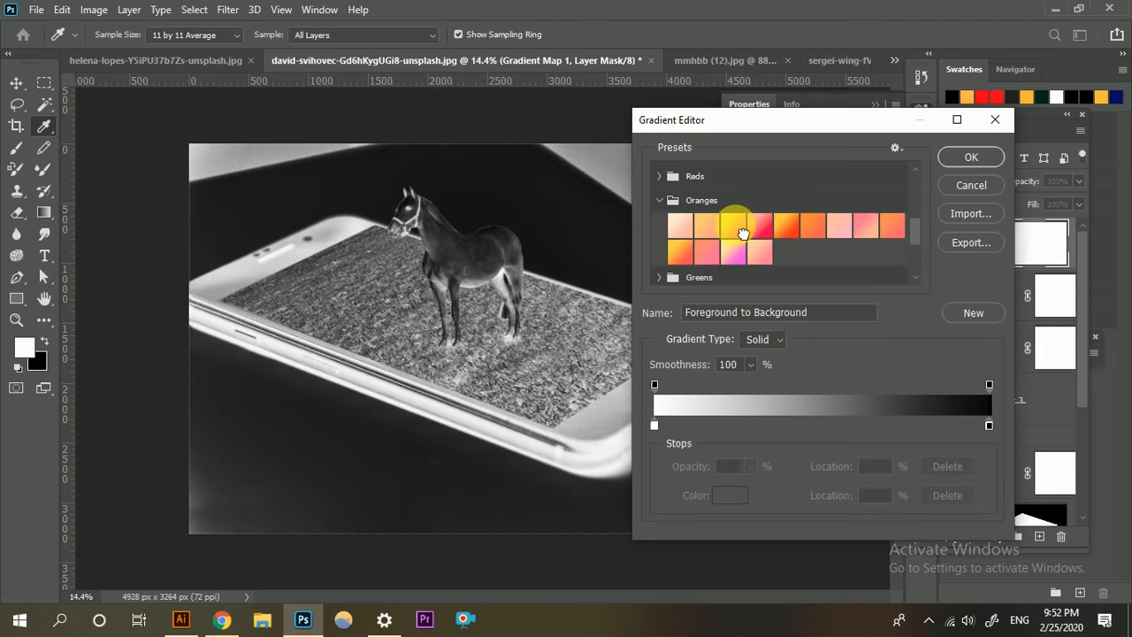
pyautogui.click(741, 230)
pyautogui.click(959, 159)
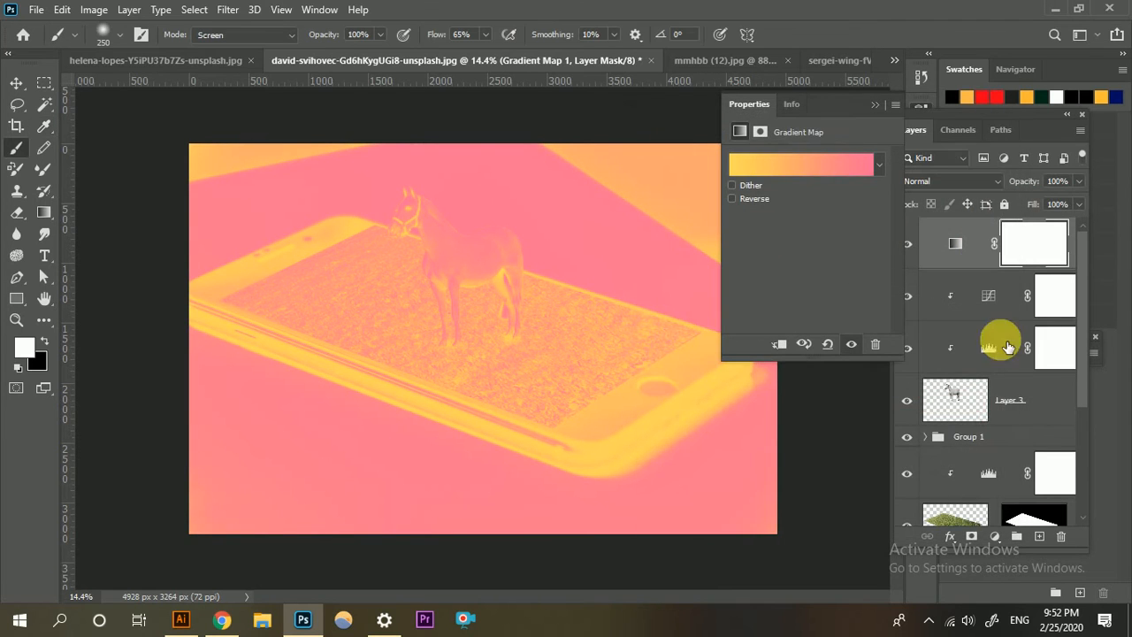
# Set the gradient map layer's blend mode to Soft Light.
pyautogui.click(967, 183)
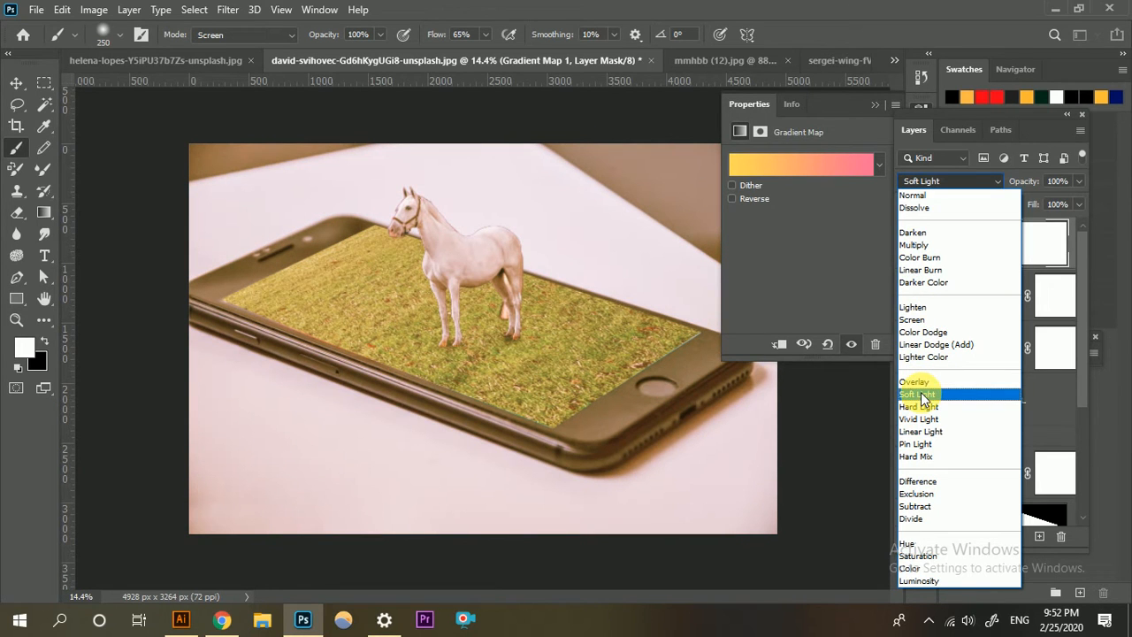
pyautogui.click(921, 394)
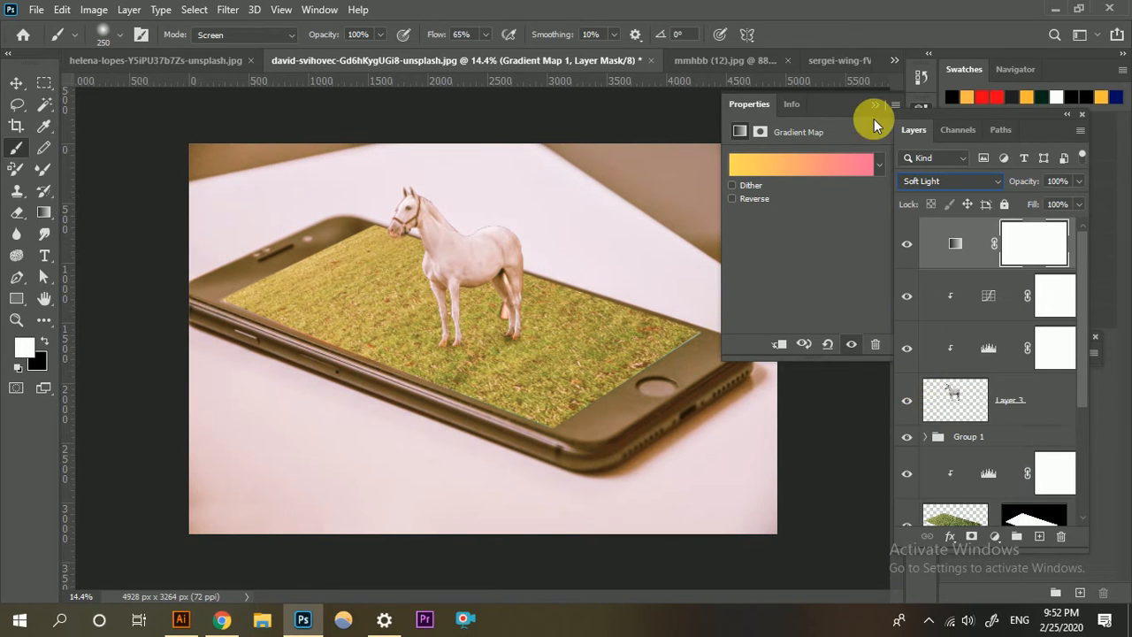
pyautogui.click(875, 104)
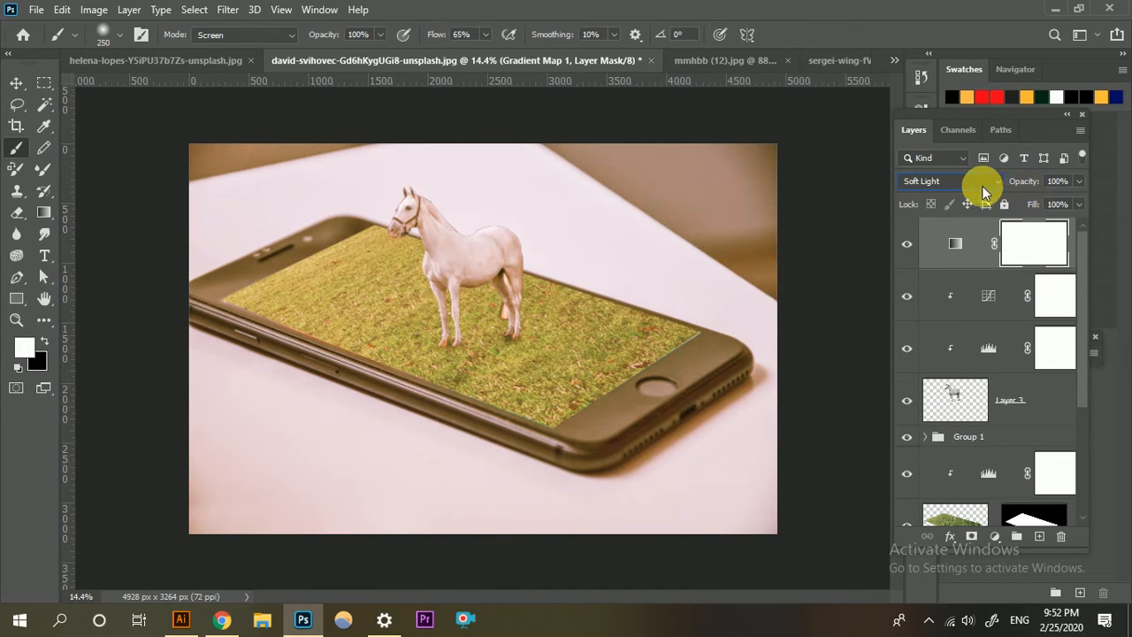
pyautogui.moveTo(973, 260); pyautogui.dragTo(977, 274)
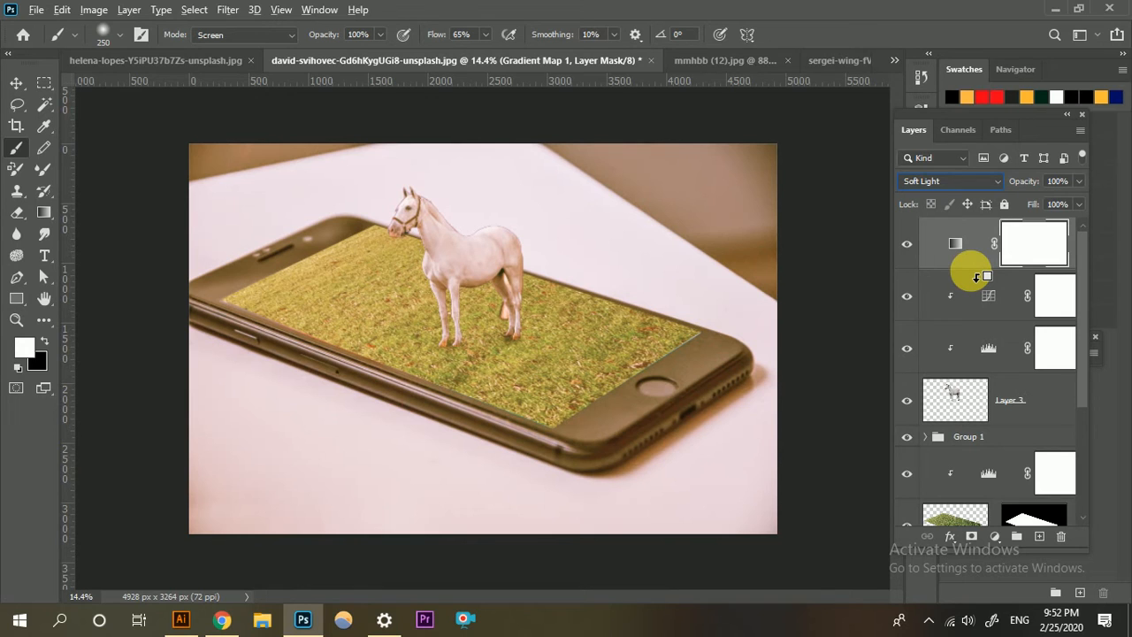
pyautogui.moveTo(976, 276); pyautogui.dragTo(978, 265)
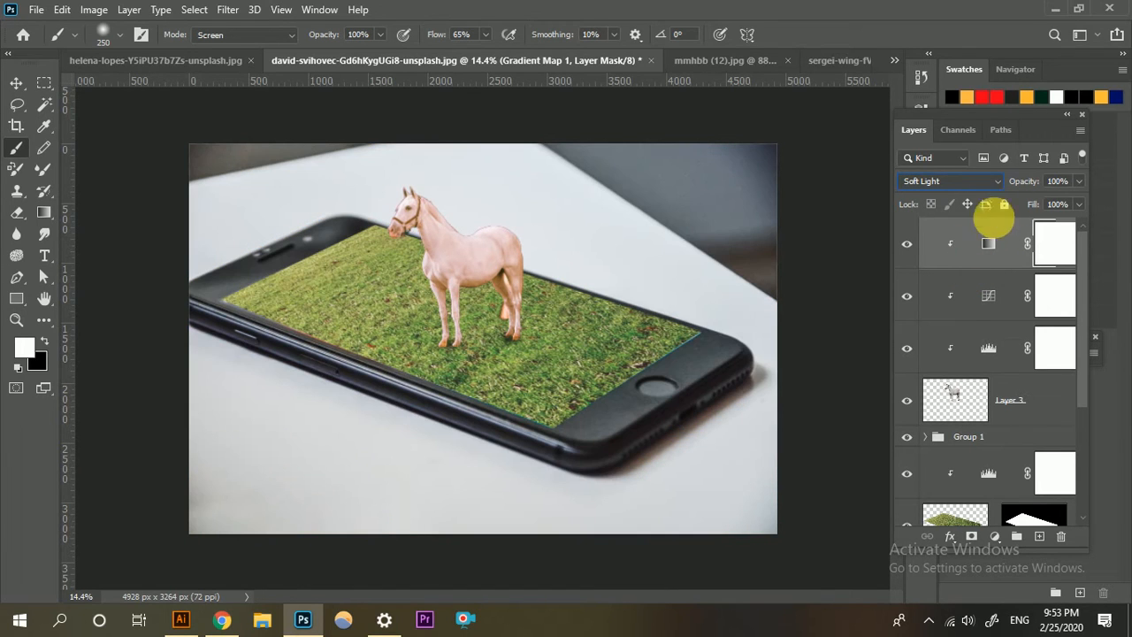
pyautogui.hotkey('ctrl', 'alt', 'g')
# Lower the gradient map layer's opacity to 10%.
pyautogui.moveTo(1023, 179); pyautogui.dragTo(953, 188)
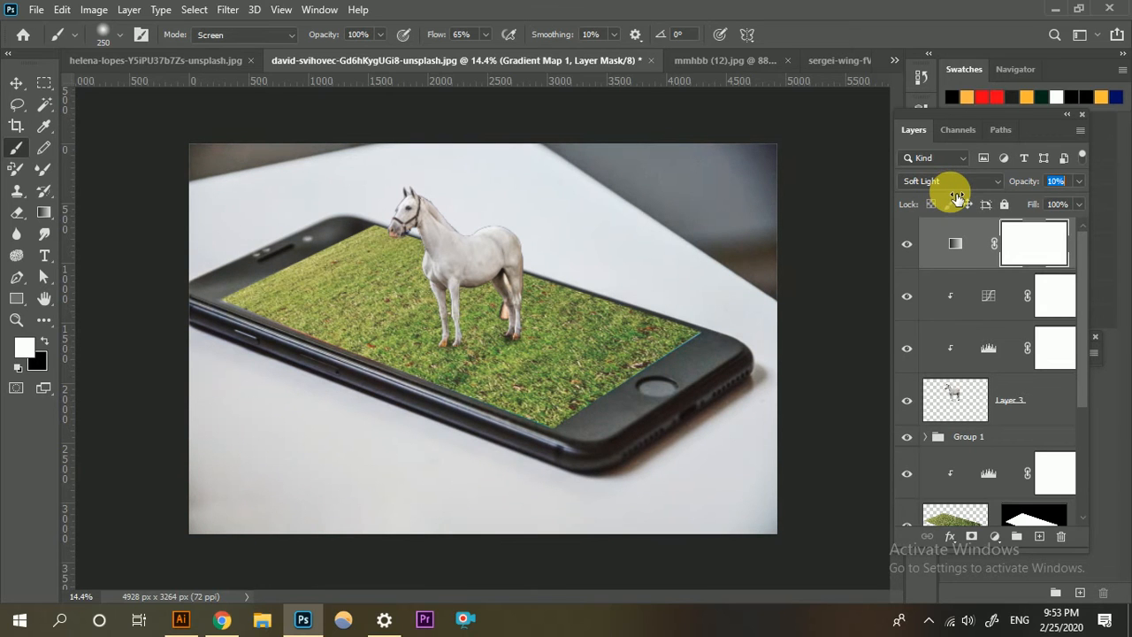
pyautogui.click(16, 82)
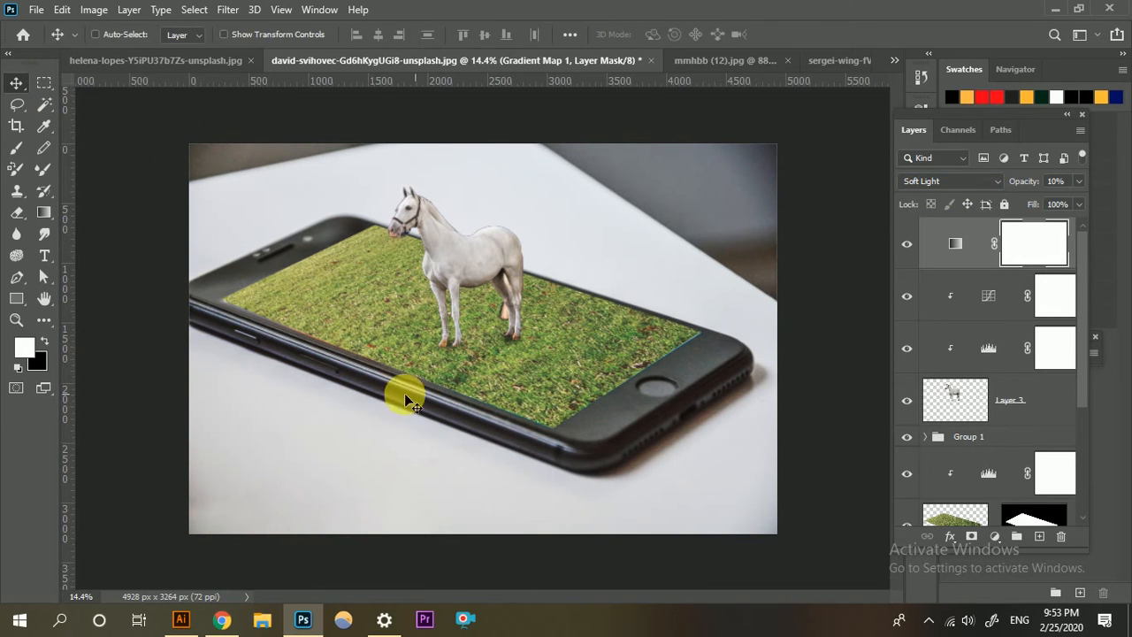
pyautogui.scroll(2, 378, 411)
pyautogui.scroll(-2, 361, 442)
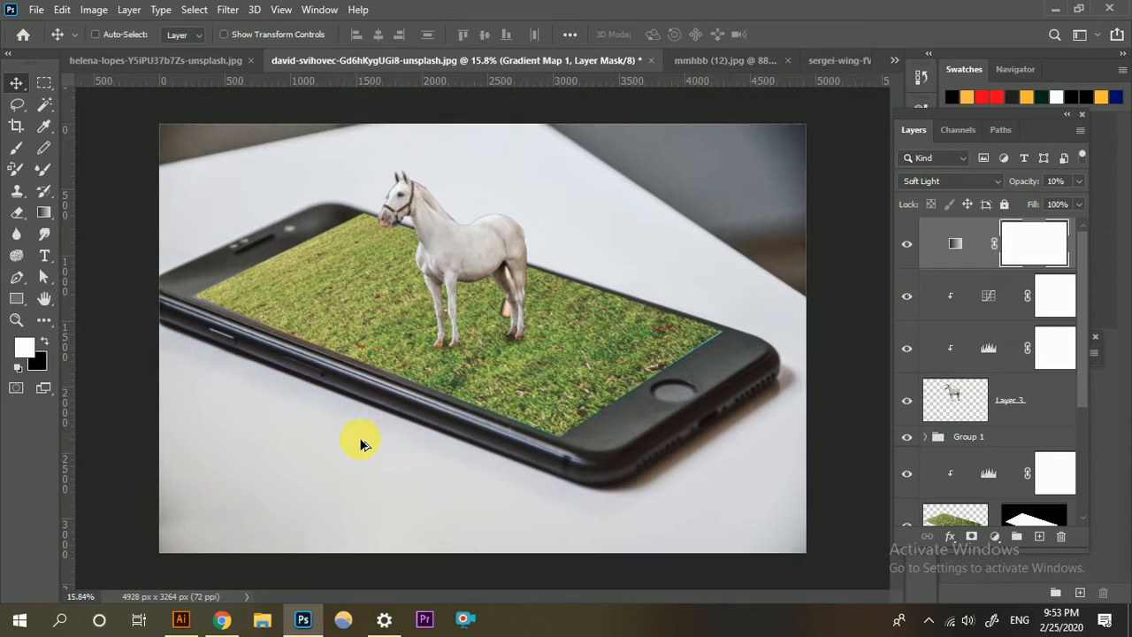
# Inspect the edges of the grass along the phone's screen border, especially near the home button.
pyautogui.scroll(3, 555, 427)
pyautogui.scroll(-2, 490, 363)
pyautogui.press('ctrl')
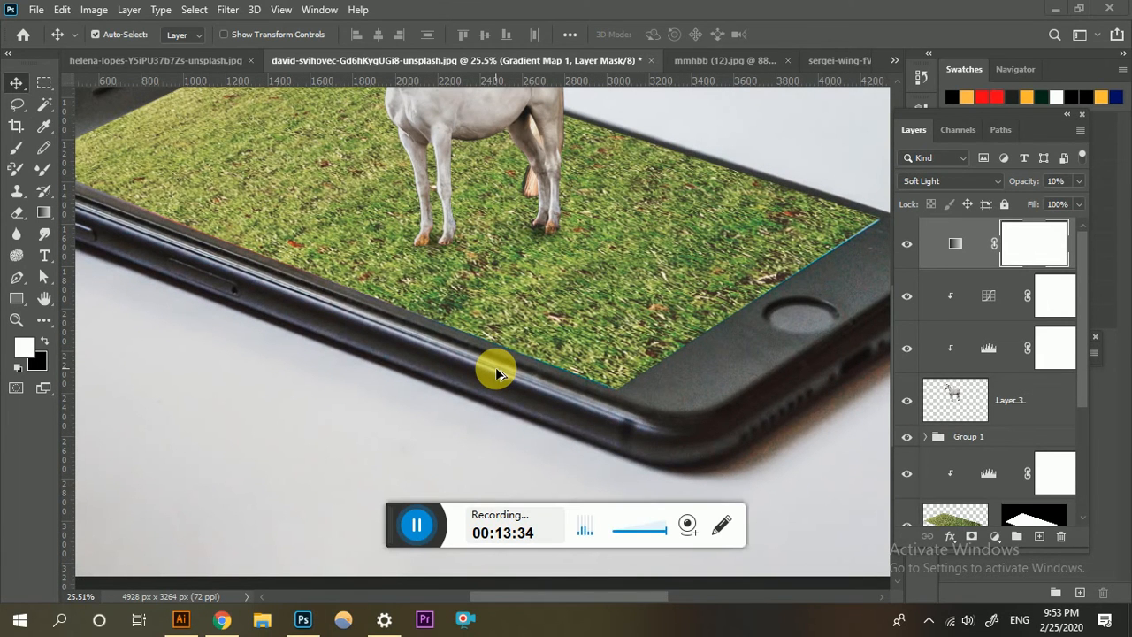
pyautogui.scroll(-3, 498, 376)
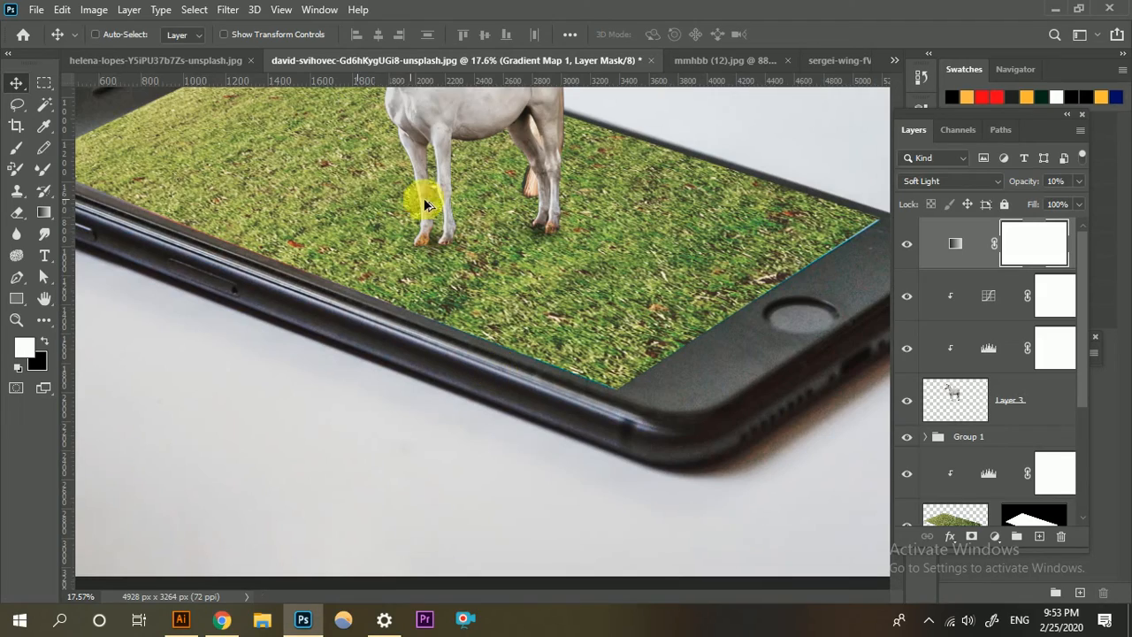
pyautogui.scroll(5, 745, 375)
pyautogui.scroll(2, 748, 379)
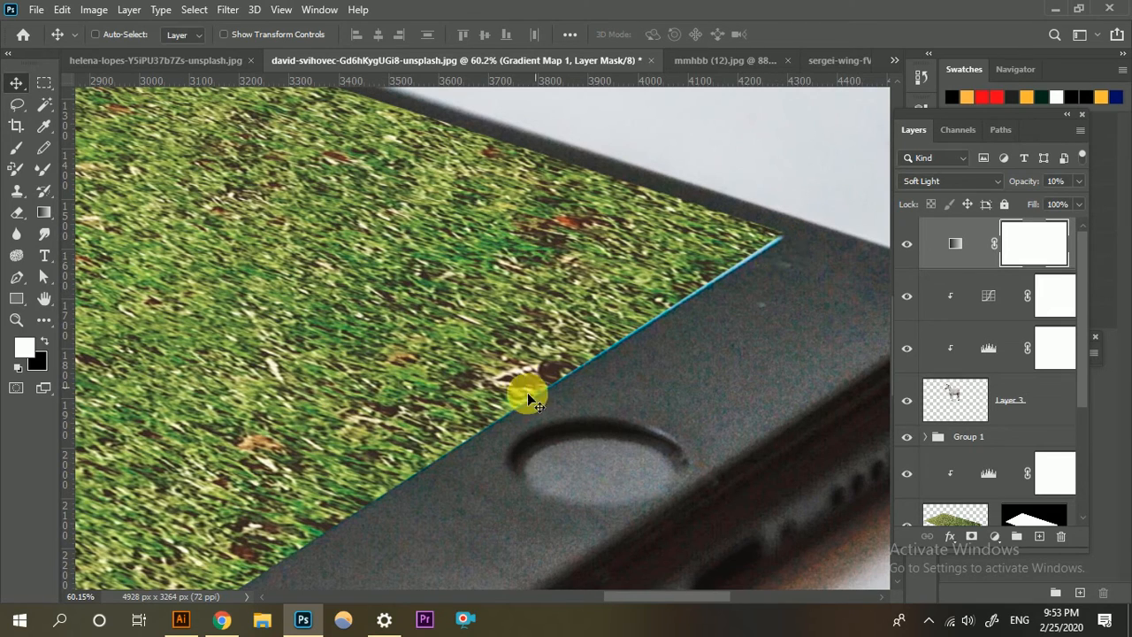
pyautogui.scroll(-3, 750, 273)
pyautogui.scroll(1, 530, 323)
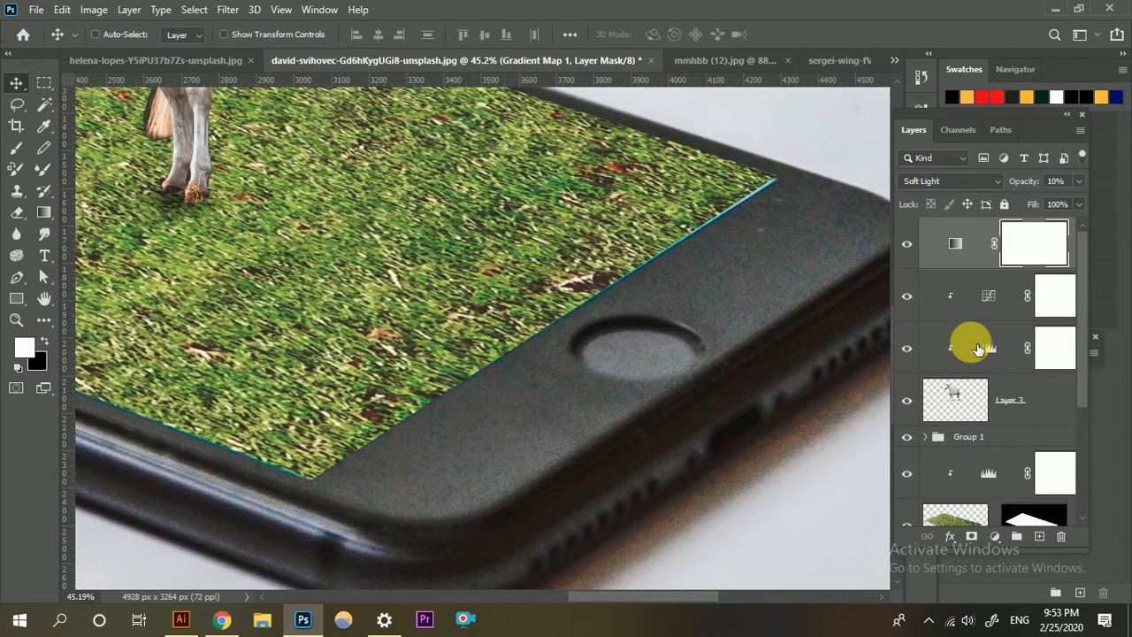
# Outline the grass corner along the phone's screen border with the Pen tool on the grass layer's mask and convert the path into a selection.
pyautogui.scroll(-1, 1037, 389)
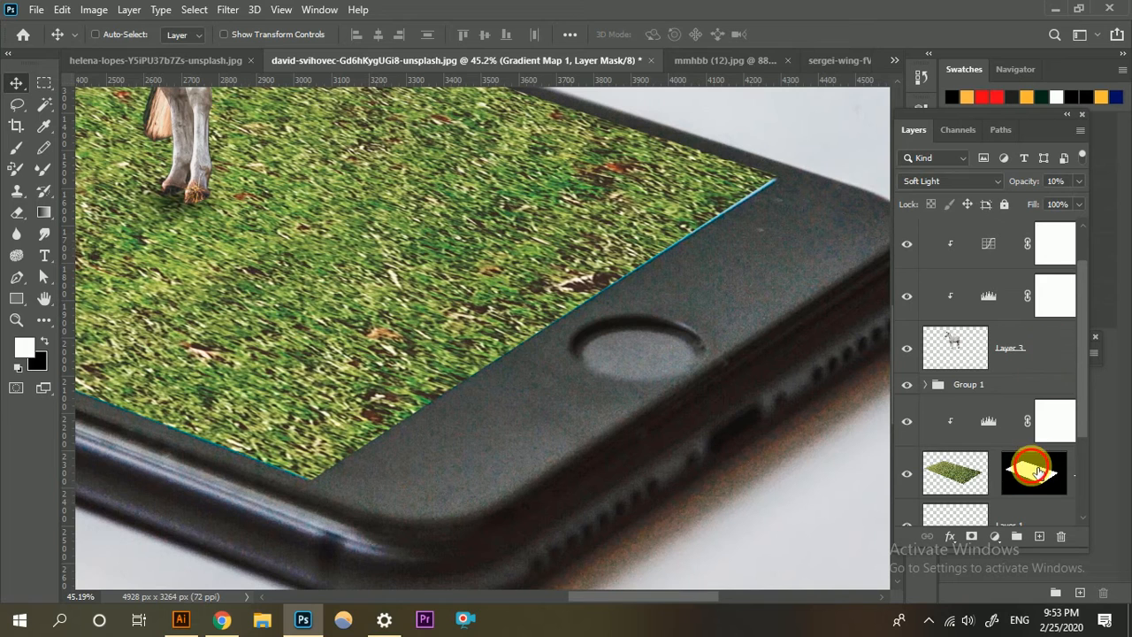
pyautogui.click(1037, 473)
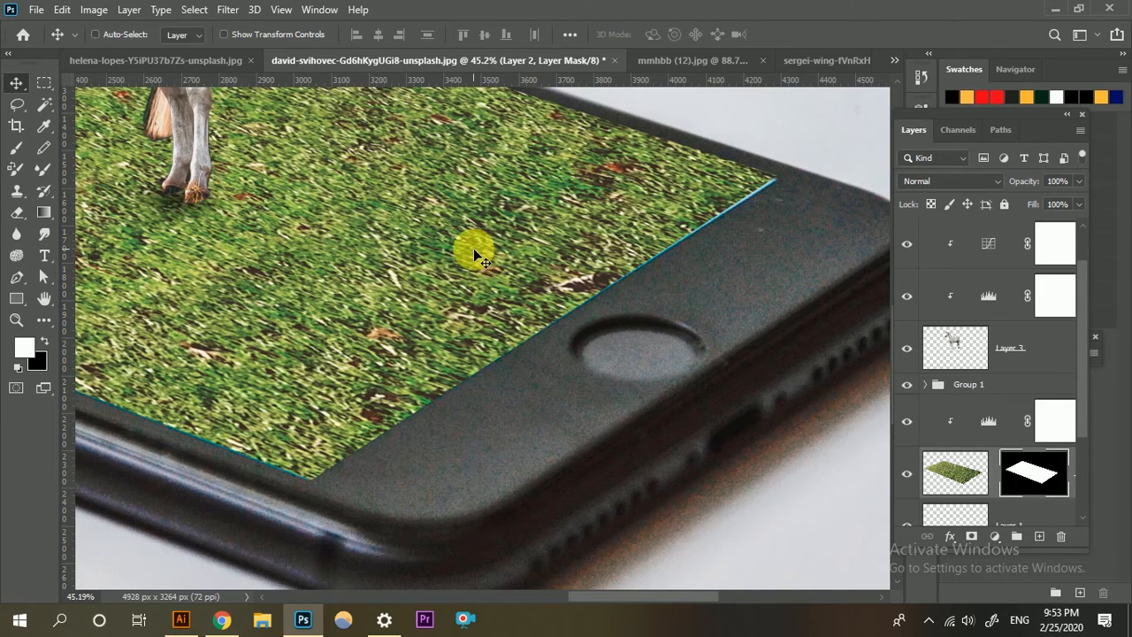
pyautogui.press('p')
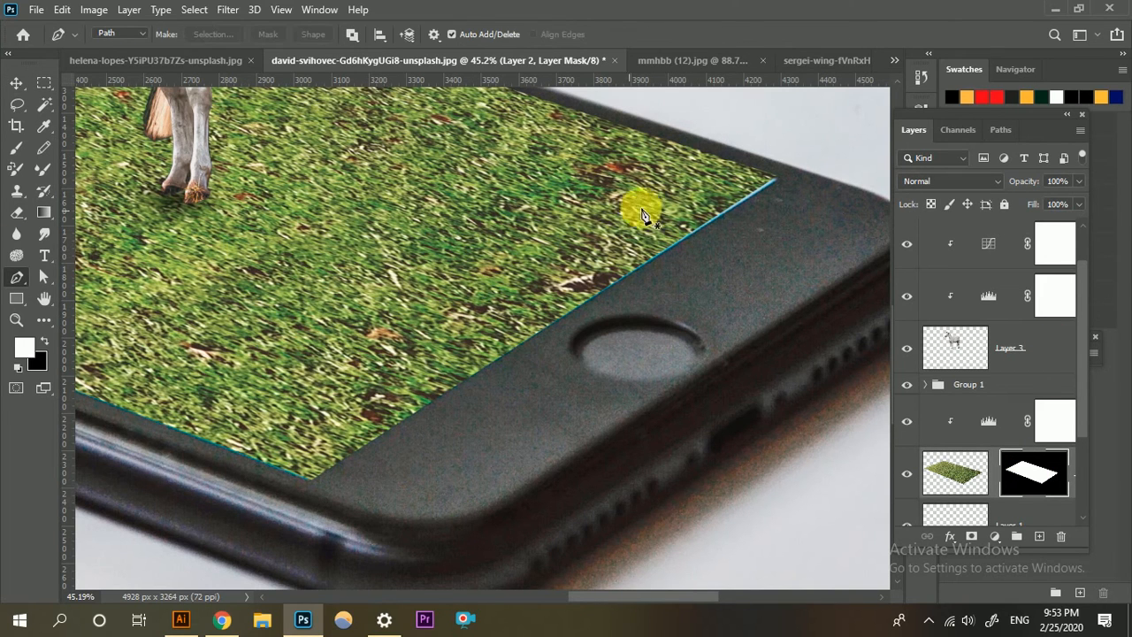
pyautogui.click(780, 181)
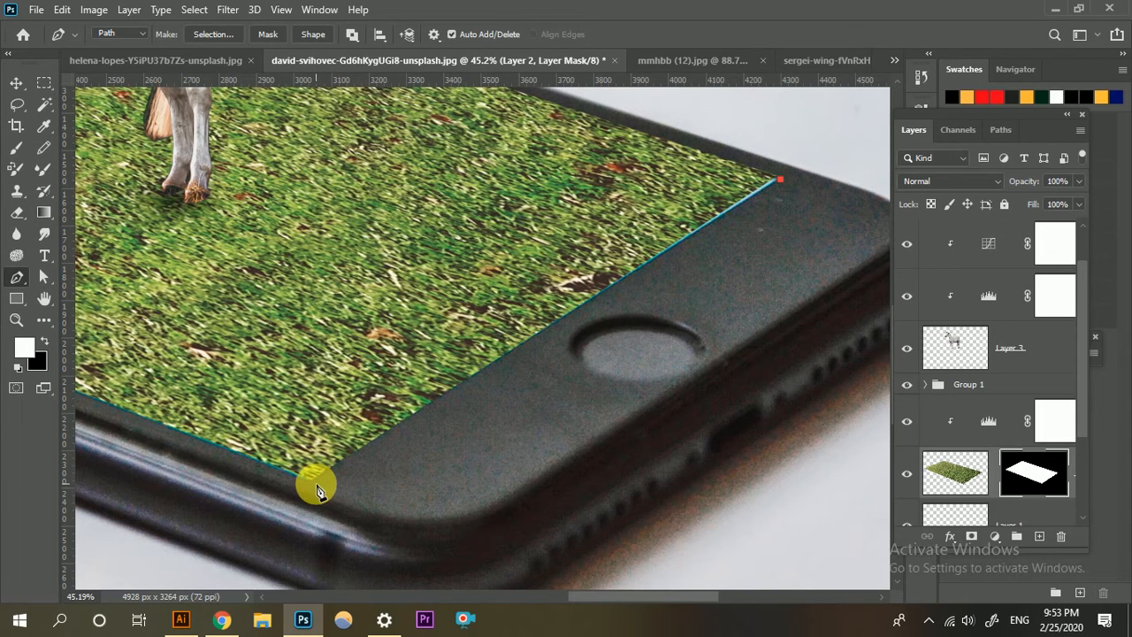
pyautogui.scroll(-3, 300, 476)
pyautogui.hscroll(-4, 255, 460)
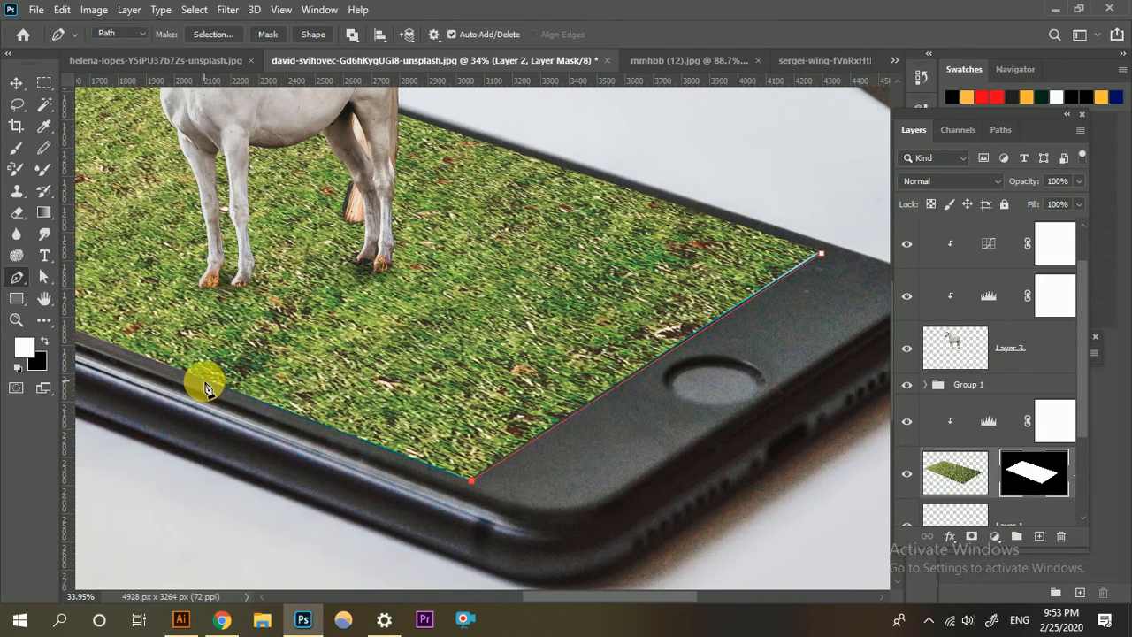
pyautogui.moveTo(206, 386)
pyautogui.mouseDown()
pyautogui.moveTo(209, 354)
pyautogui.moveTo(467, 336)
pyautogui.moveTo(682, 253)
pyautogui.moveTo(782, 249)
pyautogui.mouseUp()
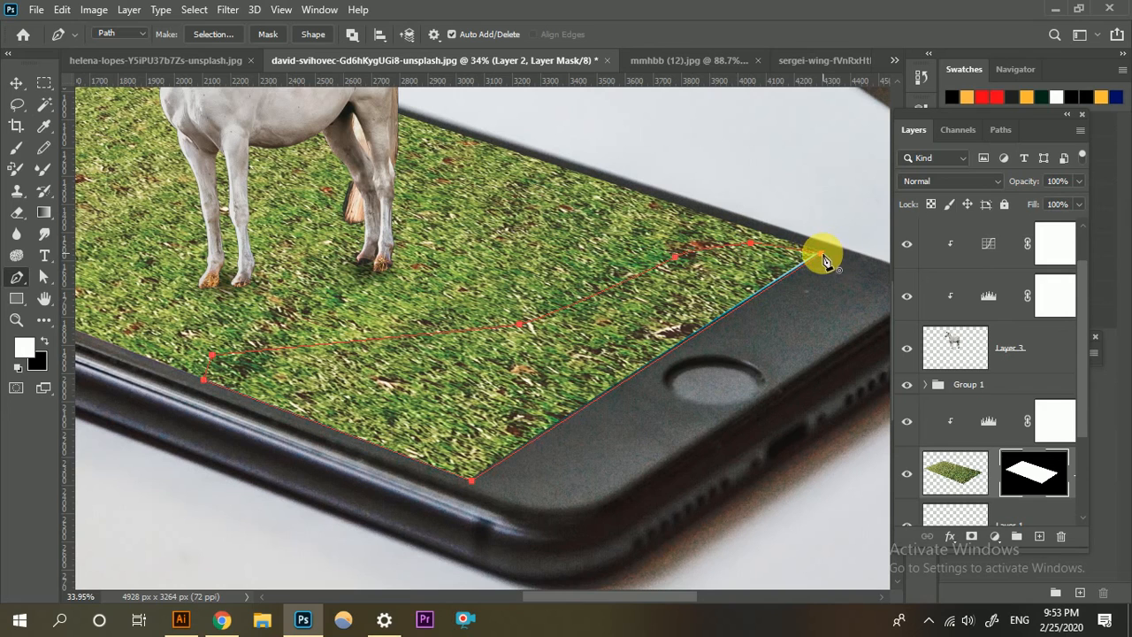
pyautogui.click(823, 258)
pyautogui.scroll(-2, 707, 292)
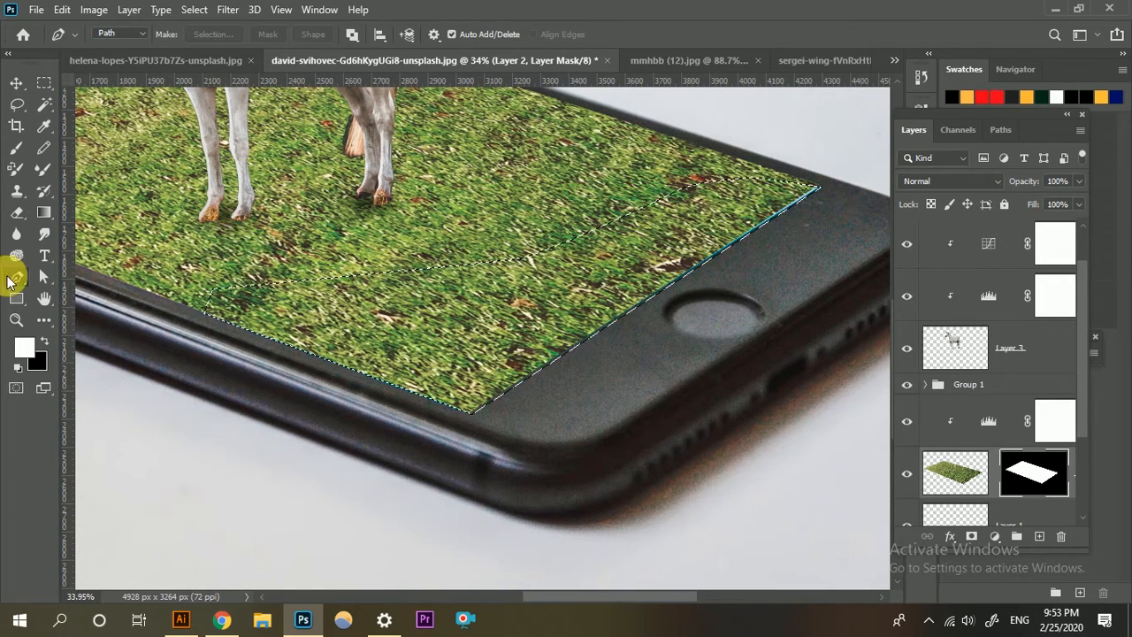
# Paint white on the grass layer's mask inside the selection to cover the blue edge line near the home button, and deselect.
pyautogui.click(16, 147)
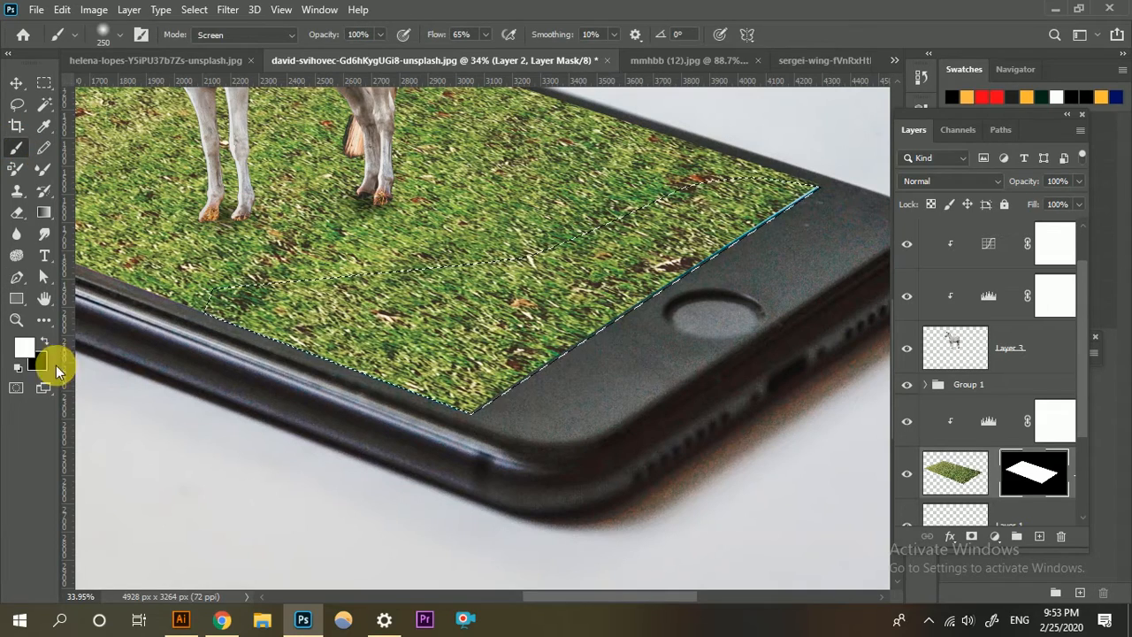
pyautogui.scroll(1, 786, 223)
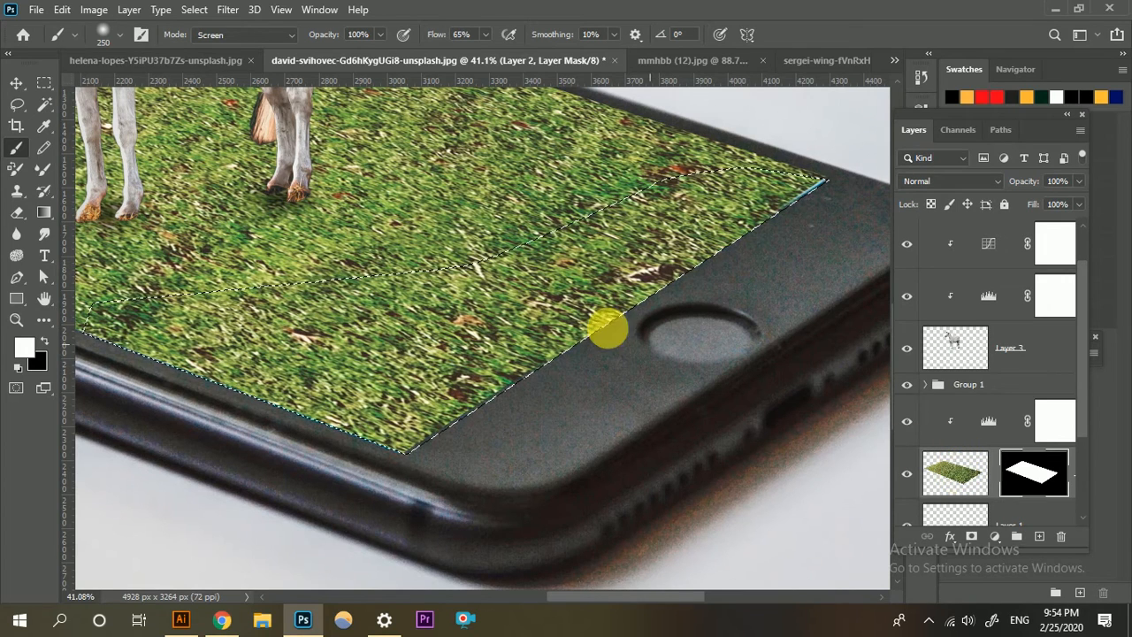
pyautogui.scroll(2, 574, 274)
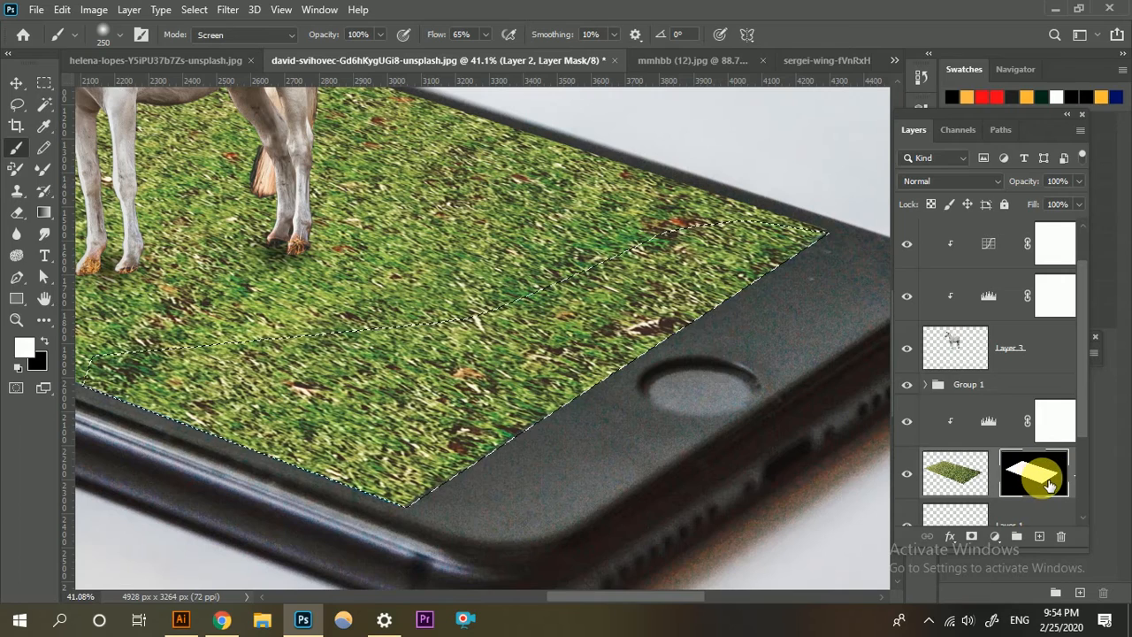
pyautogui.scroll(-3, 619, 346)
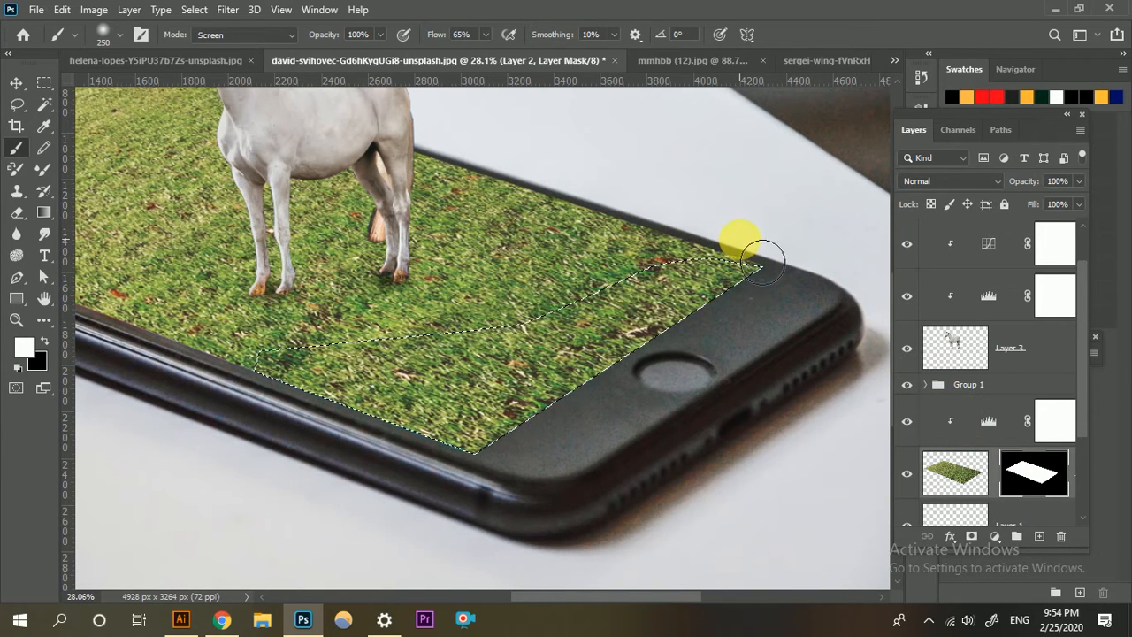
pyautogui.scroll(-1, 954, 469)
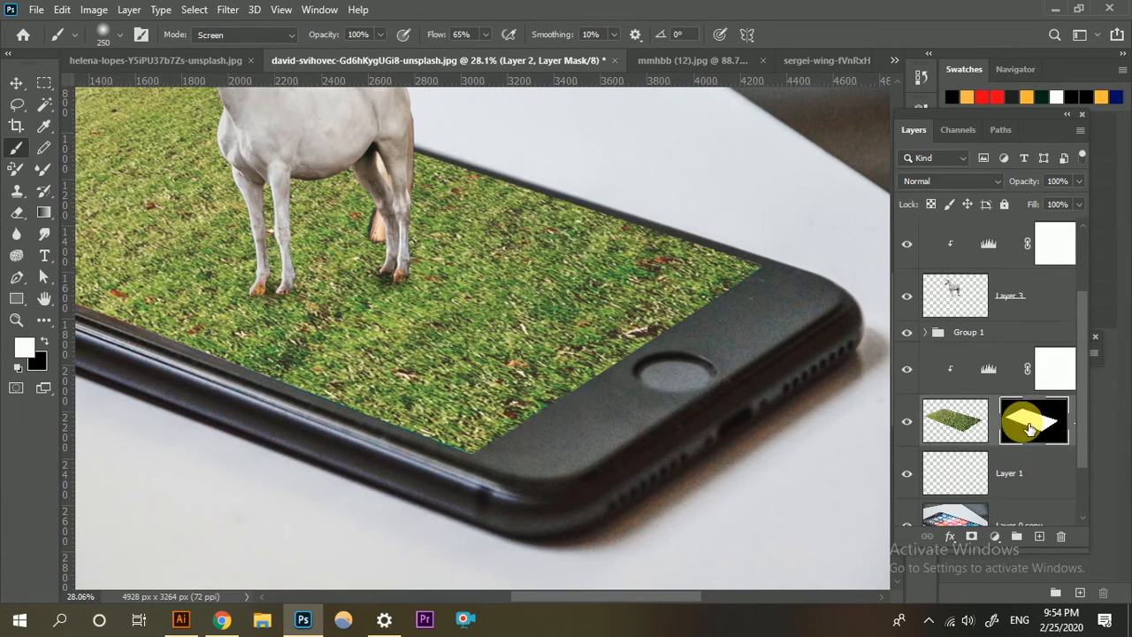
# Examine the whole composition, checking the grass edges and how the horse sits on the phone.
pyautogui.press('x')
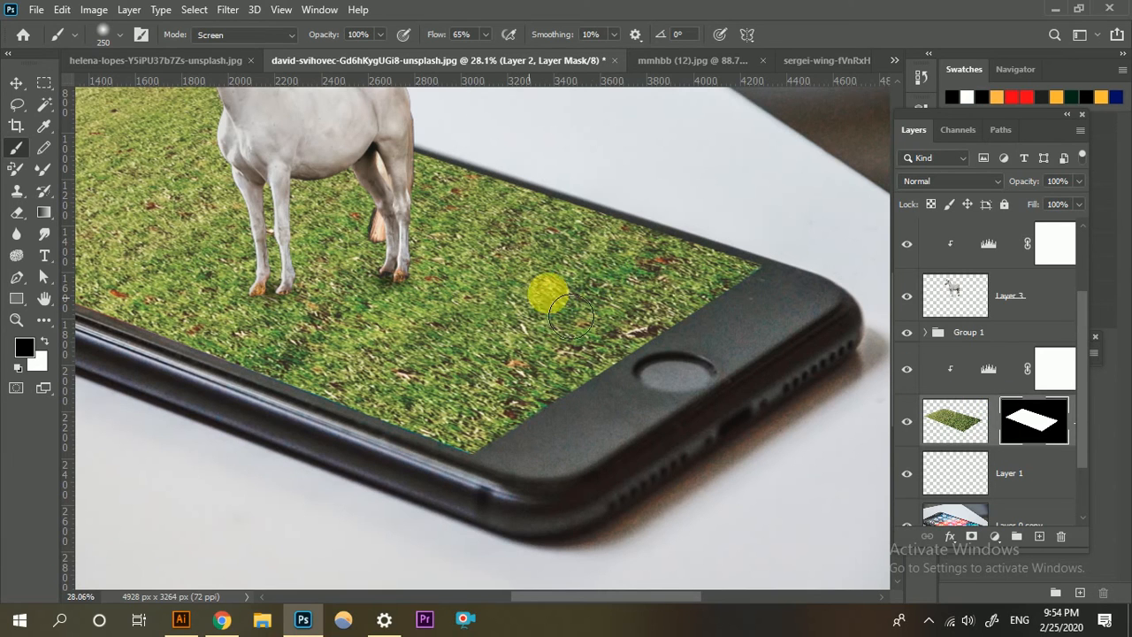
pyautogui.click(1024, 422)
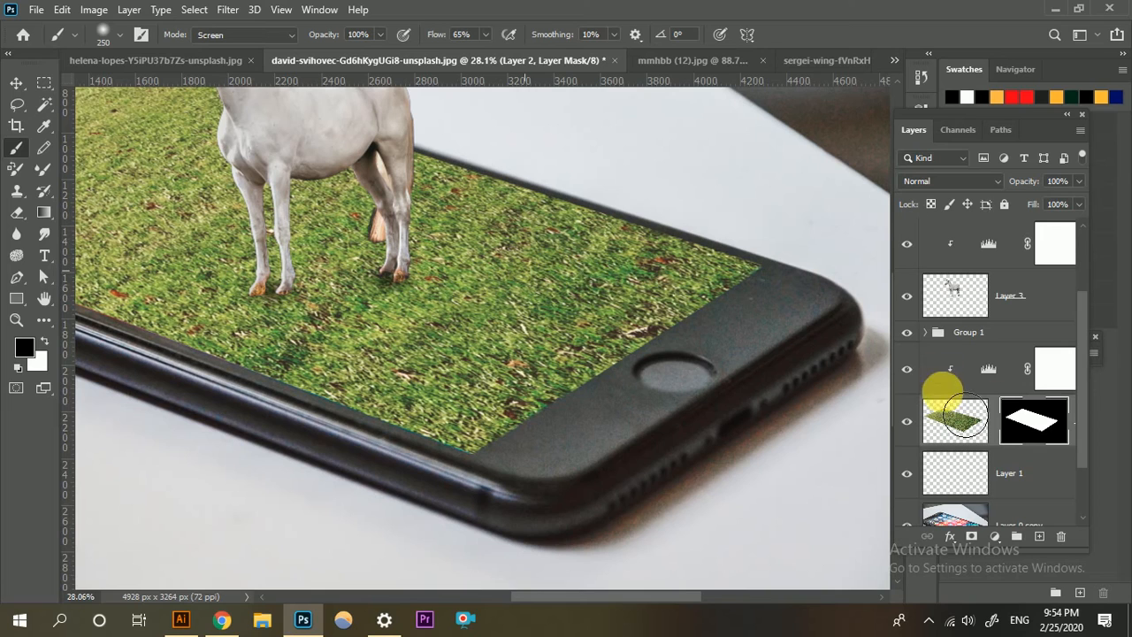
pyautogui.press('x')
pyautogui.scroll(-2, 394, 295)
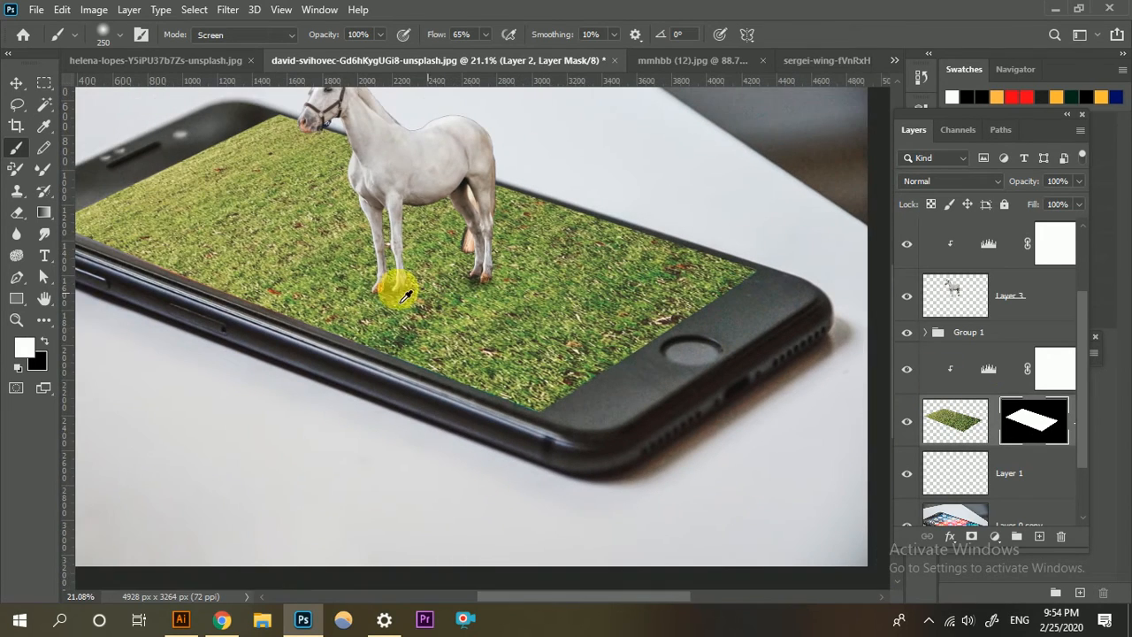
pyautogui.scroll(1, 329, 283)
pyautogui.scroll(-4, 295, 272)
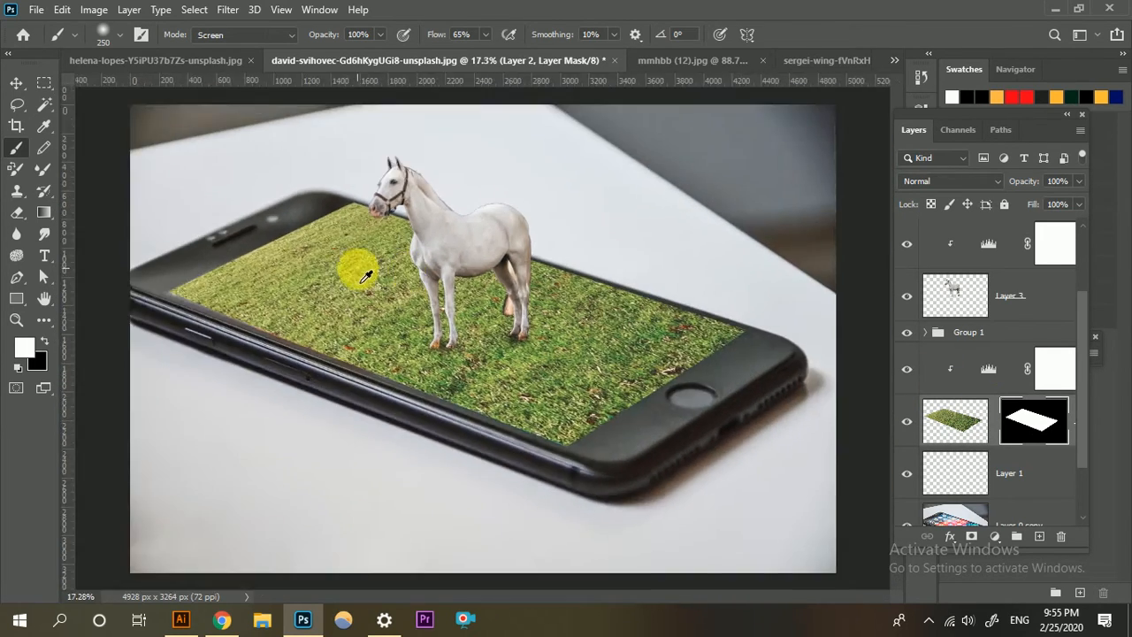
pyautogui.scroll(1, 440, 281)
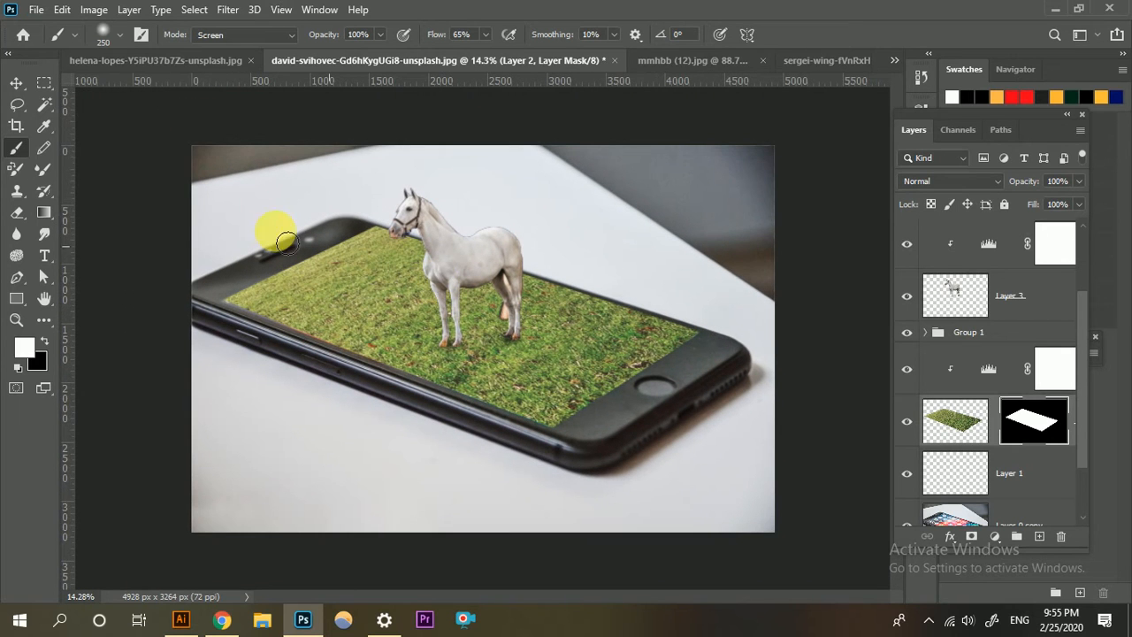
pyautogui.click(16, 82)
pyautogui.scroll(2, 433, 288)
pyautogui.scroll(-2, 433, 288)
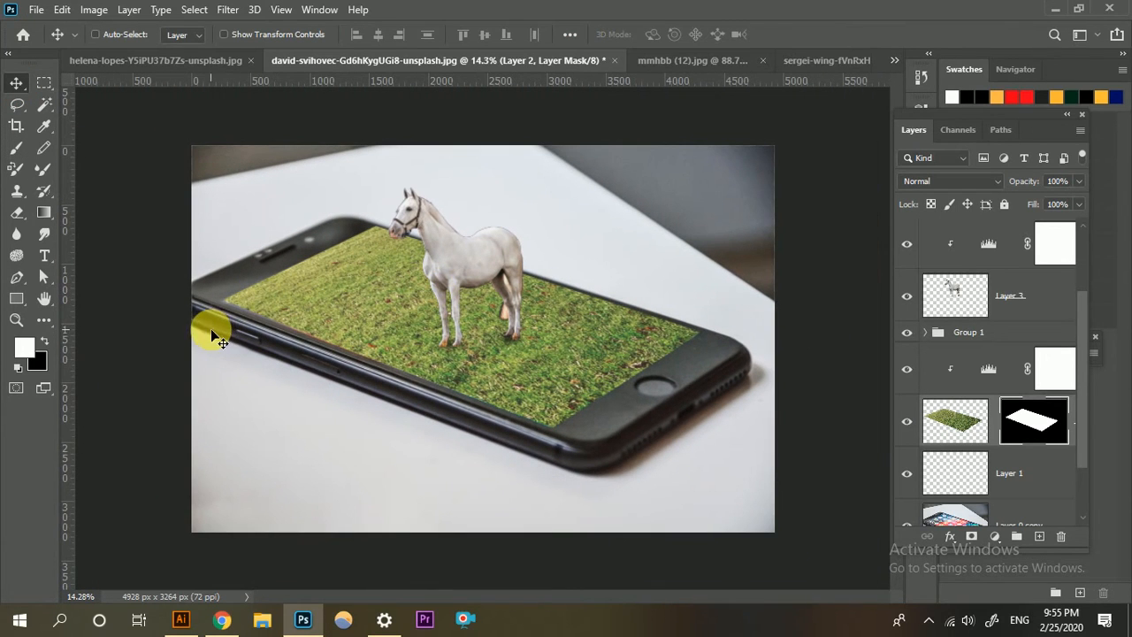
pyautogui.scroll(2, 992, 433)
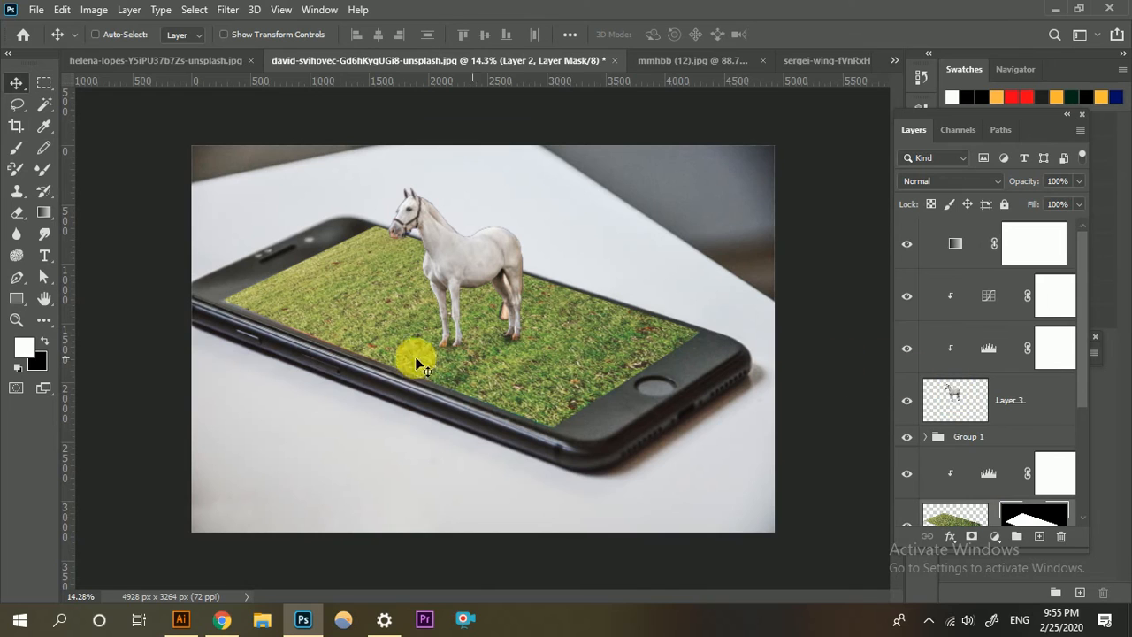
# Trace a closed path around the phone's outer outline with the Pen tool, with Layer 0 copy as the active layer.
pyautogui.scroll(-3, 920, 437)
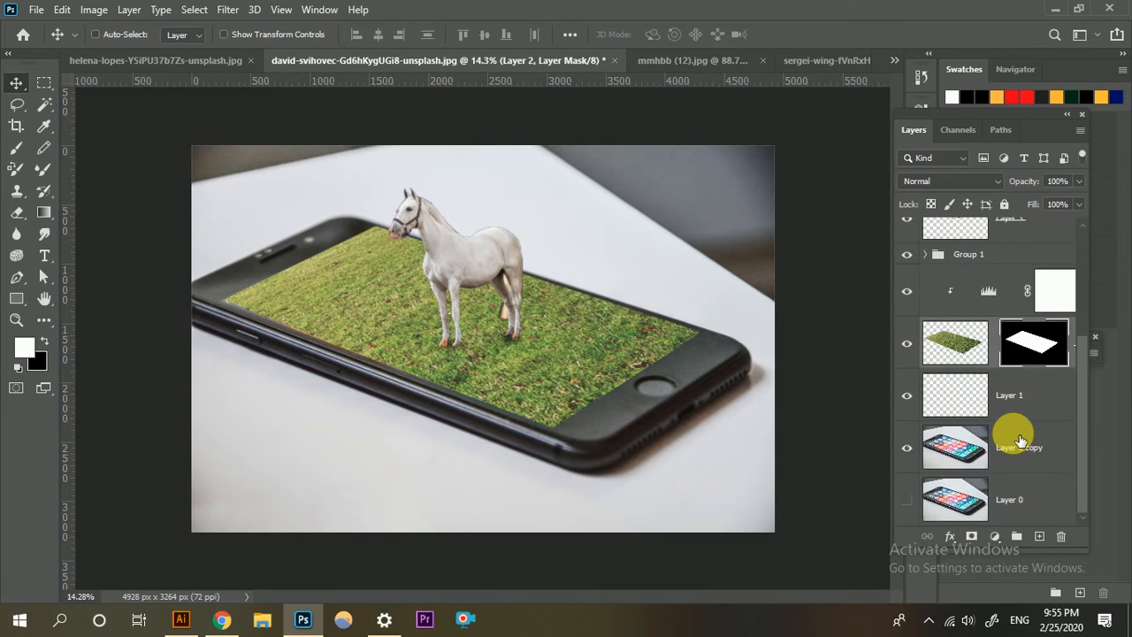
pyautogui.click(965, 456)
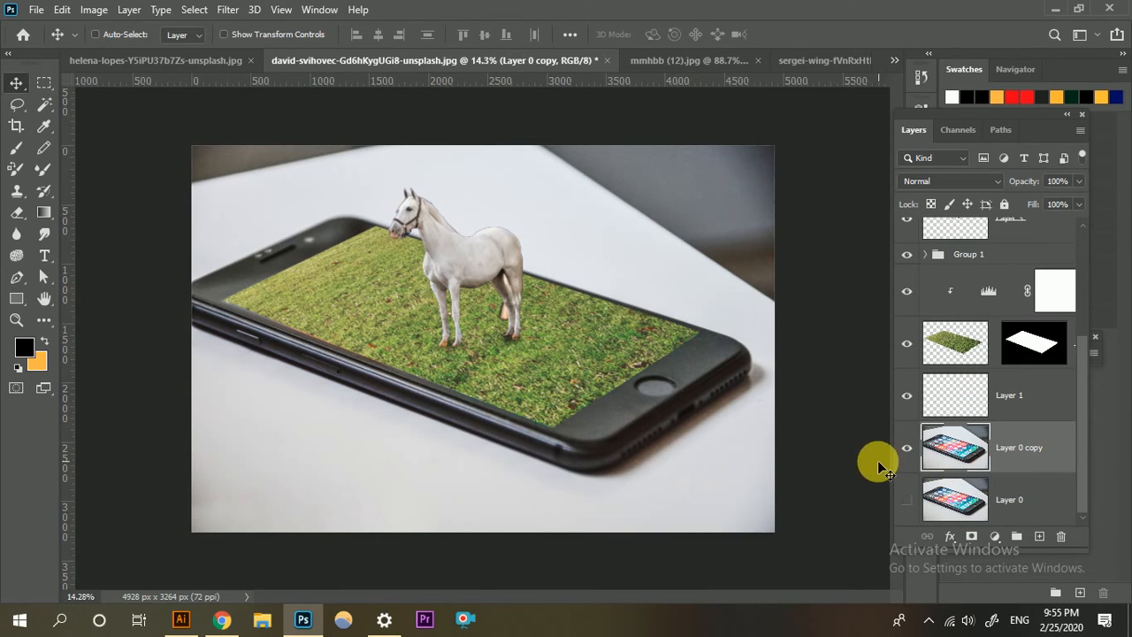
pyautogui.press('p')
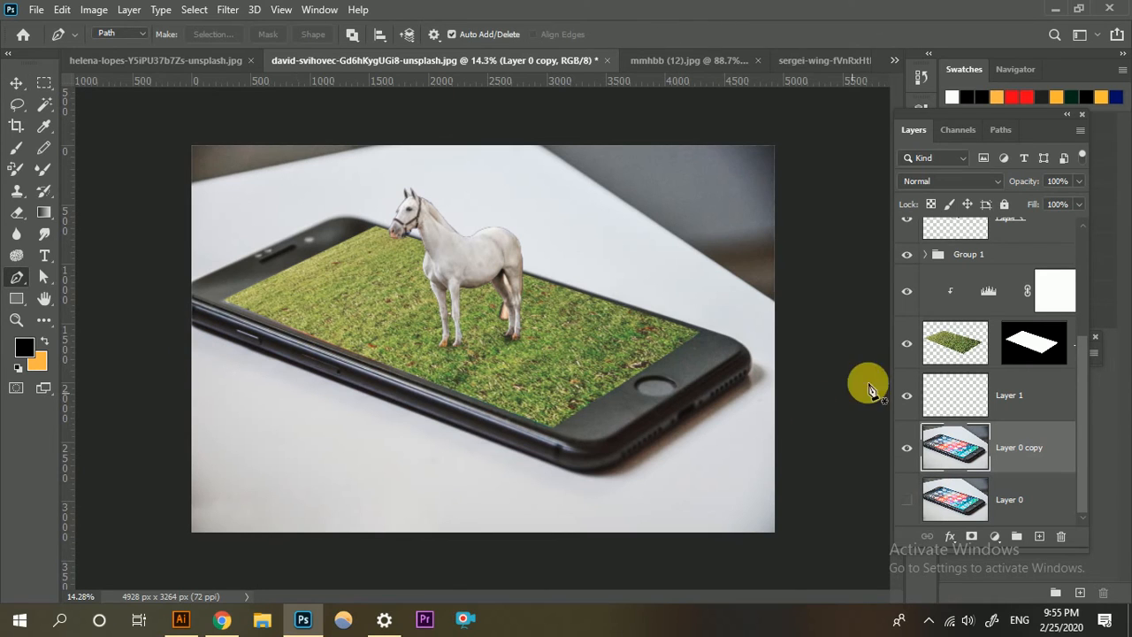
pyautogui.click(186, 321)
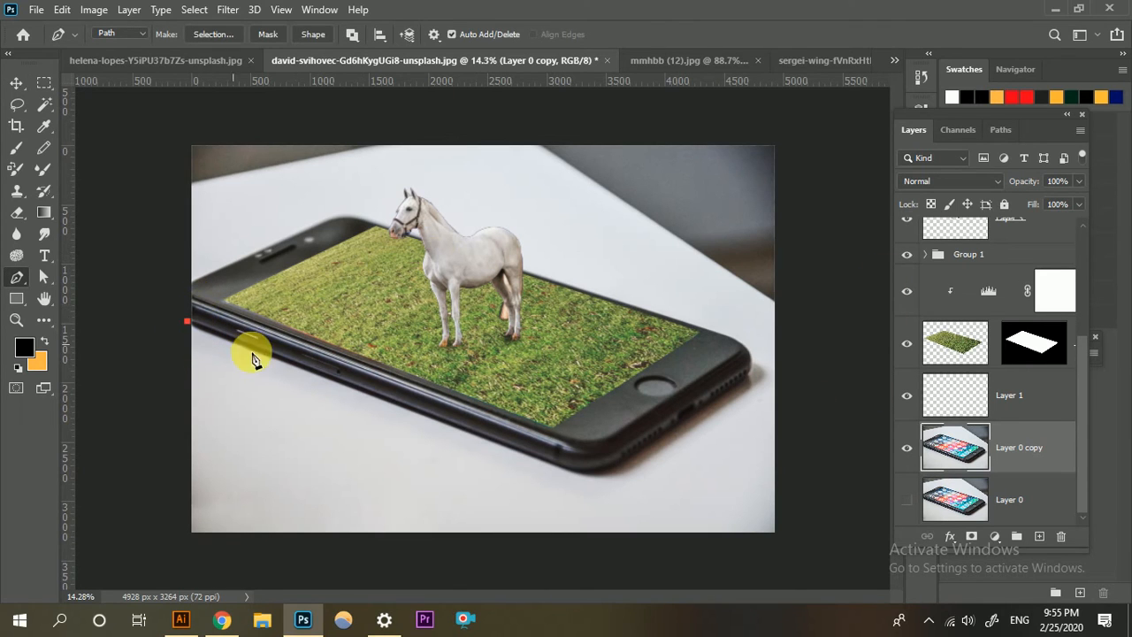
pyautogui.moveTo(601, 480); pyautogui.dragTo(601, 481)
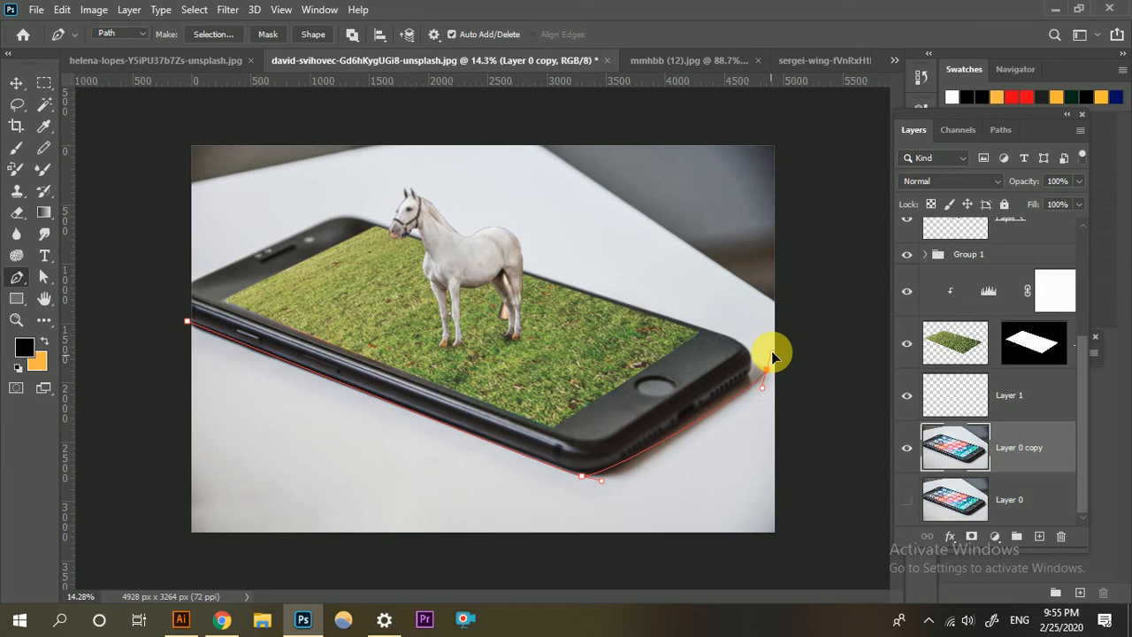
pyautogui.moveTo(765, 367); pyautogui.dragTo(766, 370)
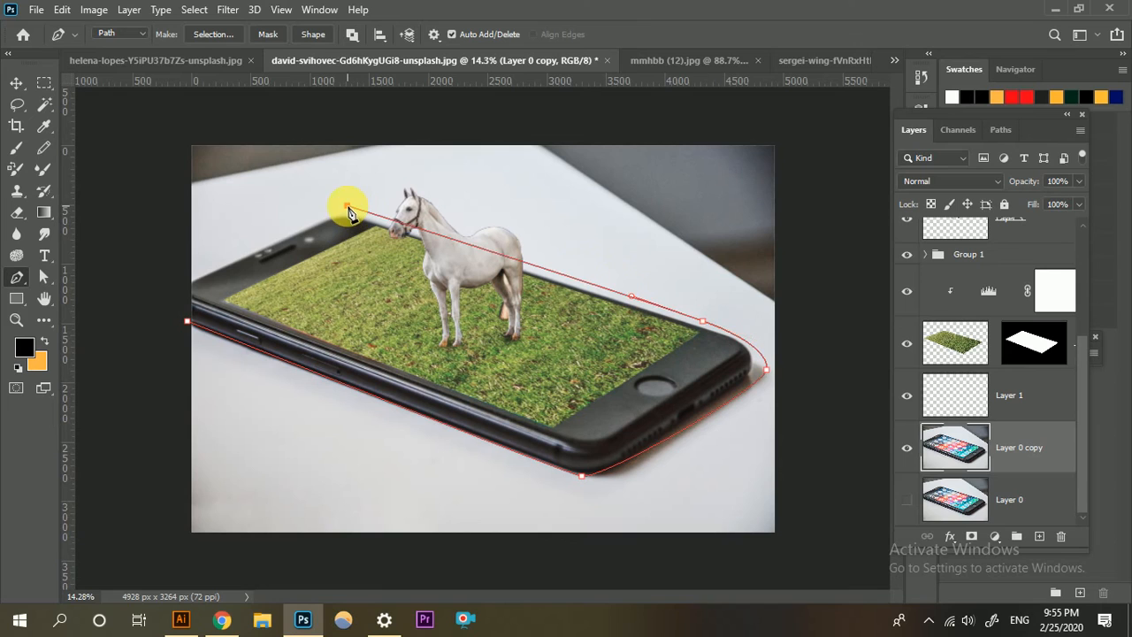
pyautogui.moveTo(189, 271); pyautogui.dragTo(179, 288)
pyautogui.click(187, 322)
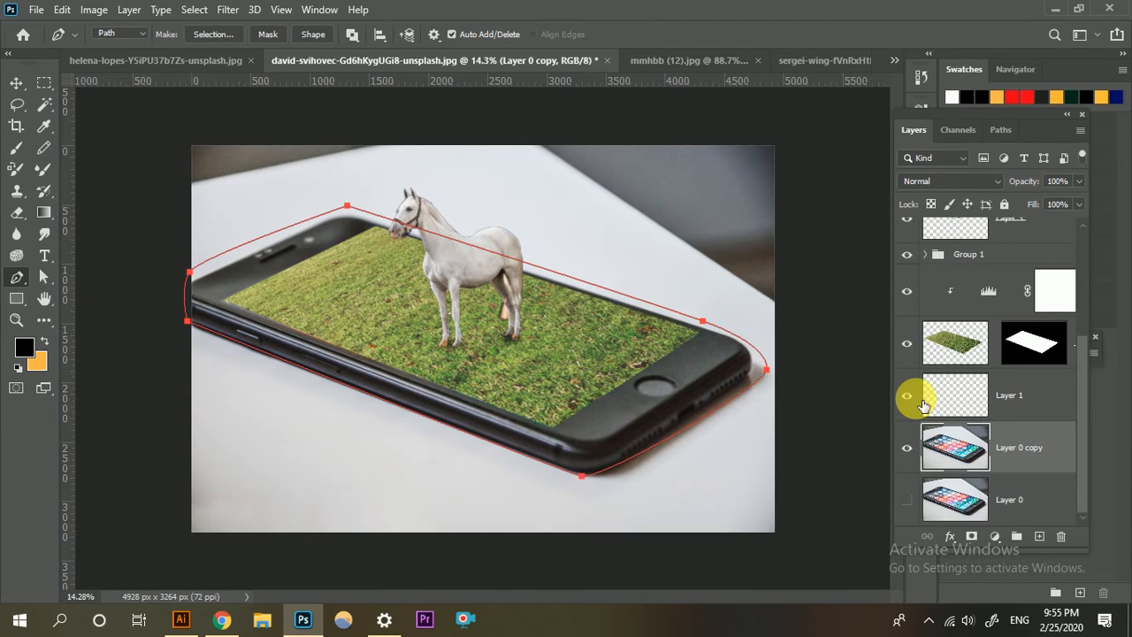
# Convert the phone outline path into a selection and invert it to select the background around the phone.
pyautogui.hotkey('ctrl', 'Return')
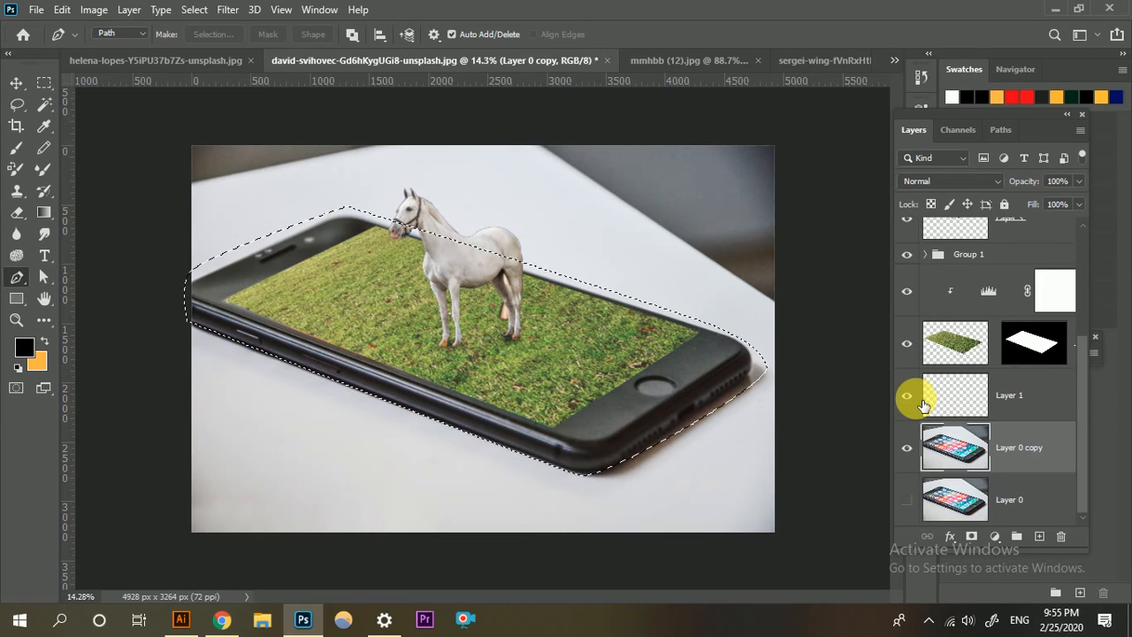
pyautogui.hotkey('ctrl', 'shift', 'i')
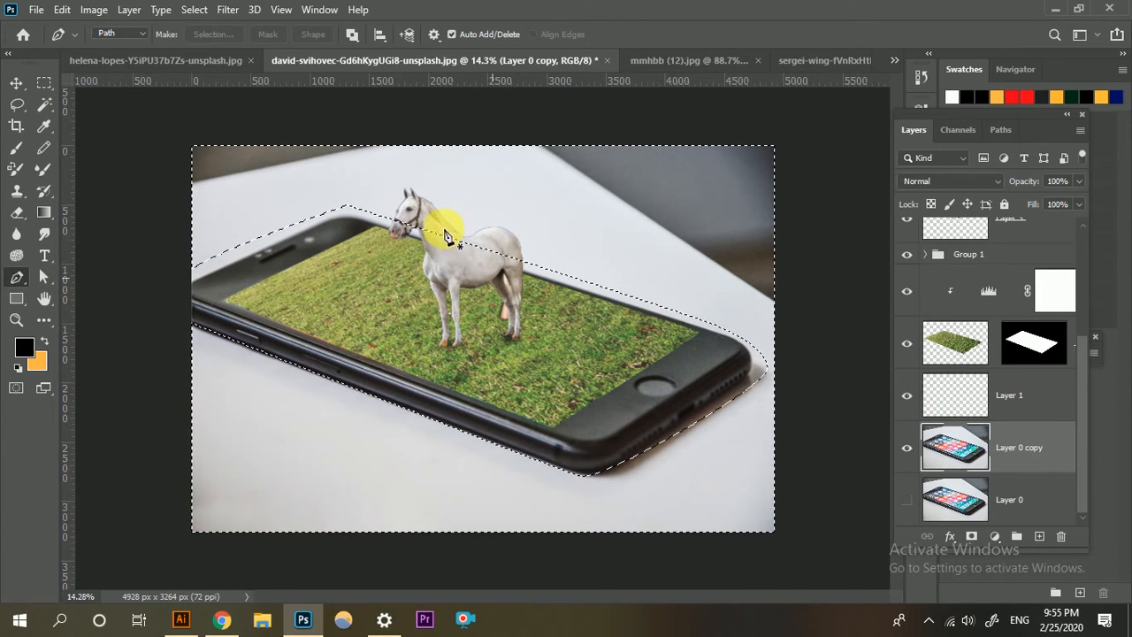
pyautogui.click(194, 10)
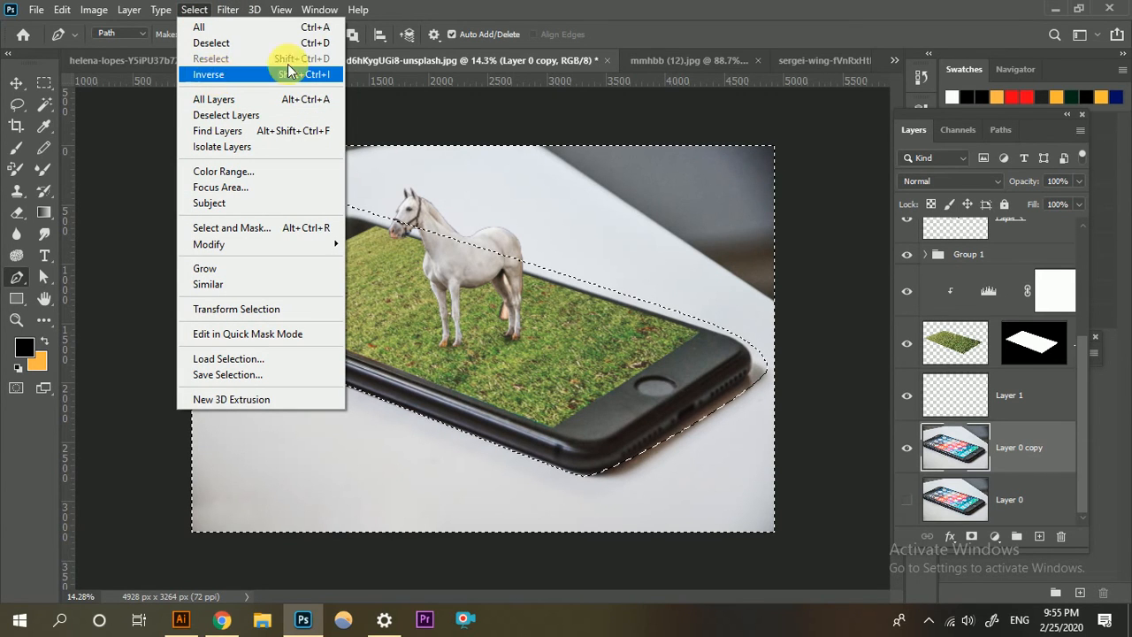
pyautogui.click(212, 75)
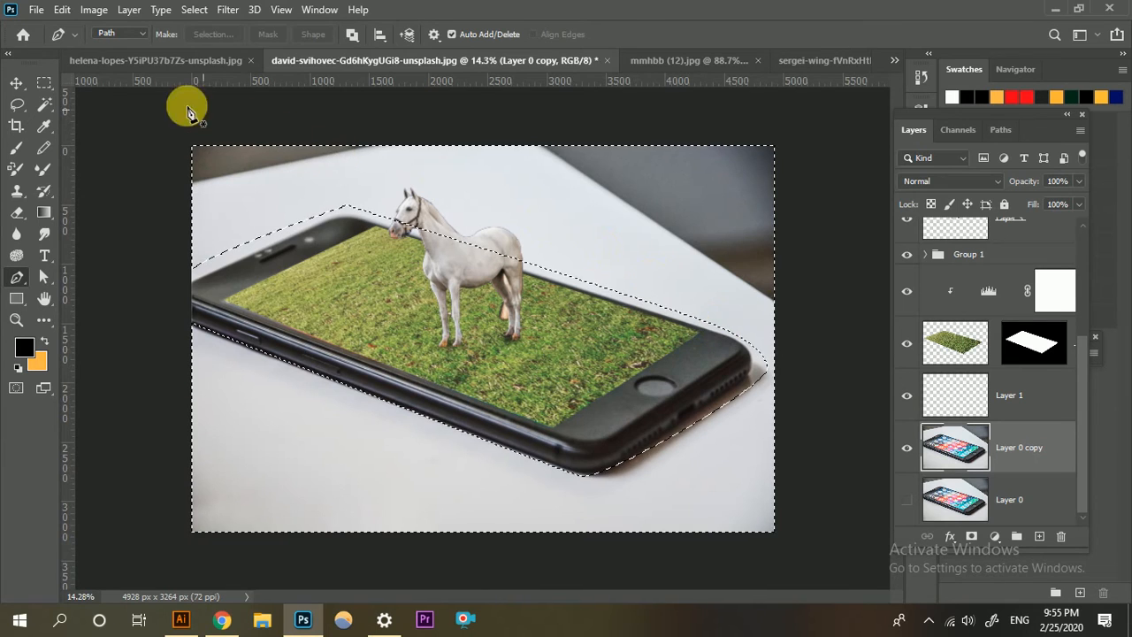
# Apply a Gaussian Blur with a radius of 84.1 pixels to the selected background of Layer 0 copy.
pyautogui.click(226, 10)
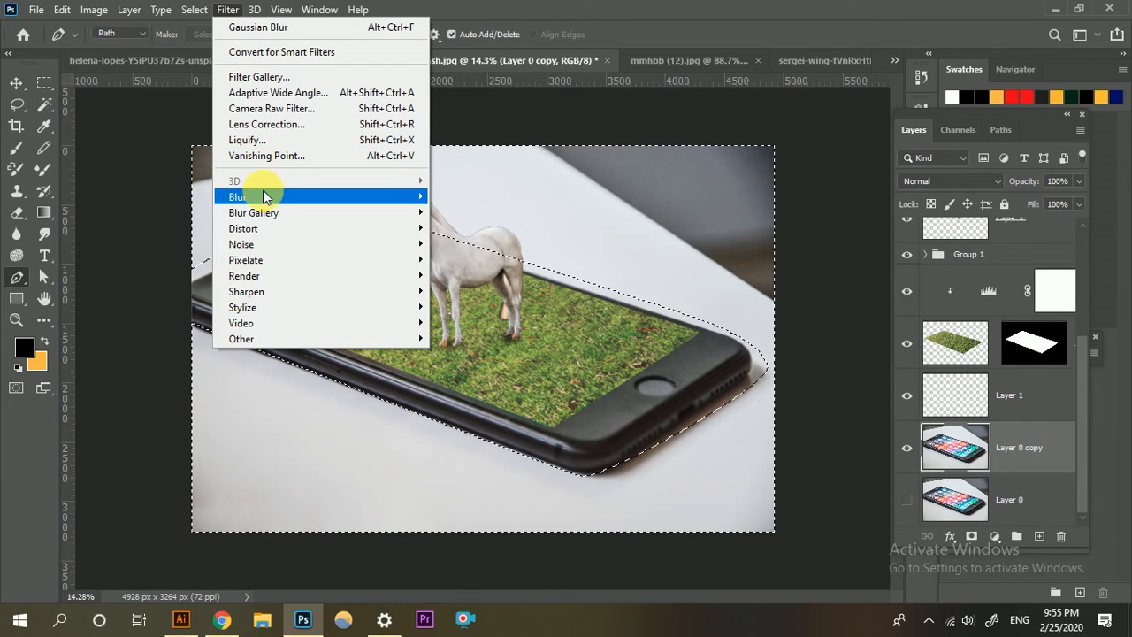
pyautogui.moveTo(261, 196)
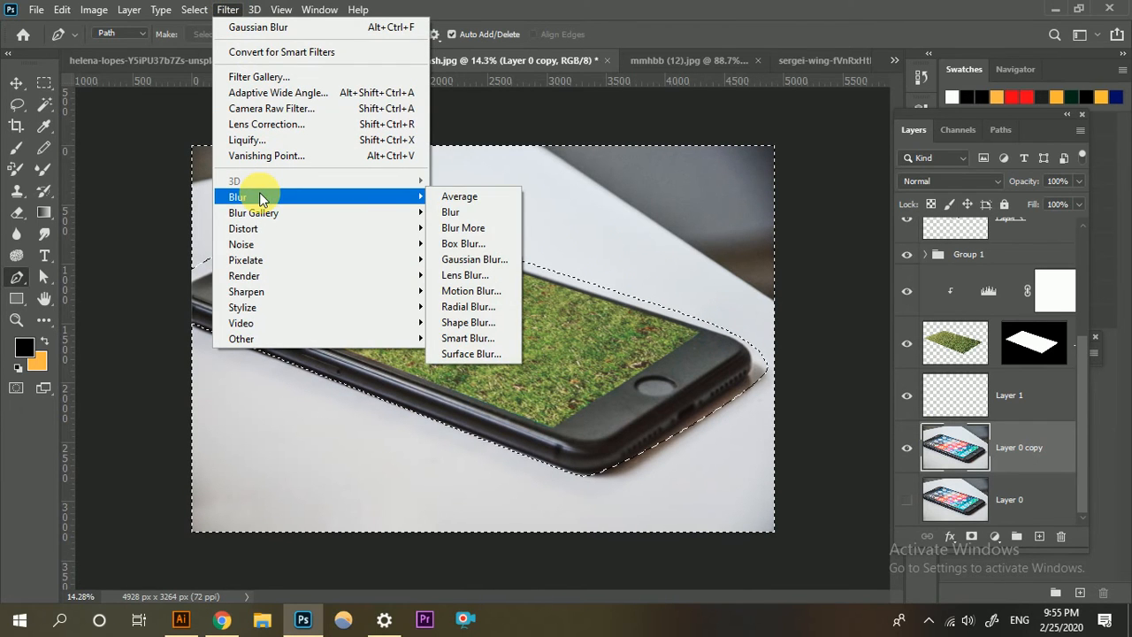
pyautogui.click(474, 259)
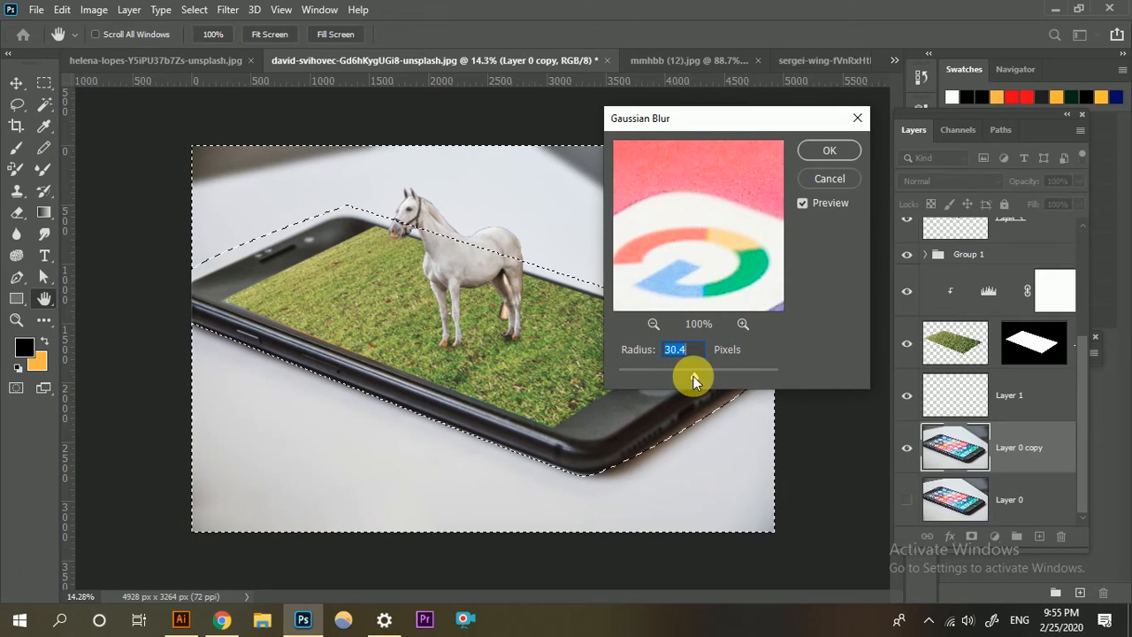
pyautogui.moveTo(724, 376); pyautogui.dragTo(715, 378)
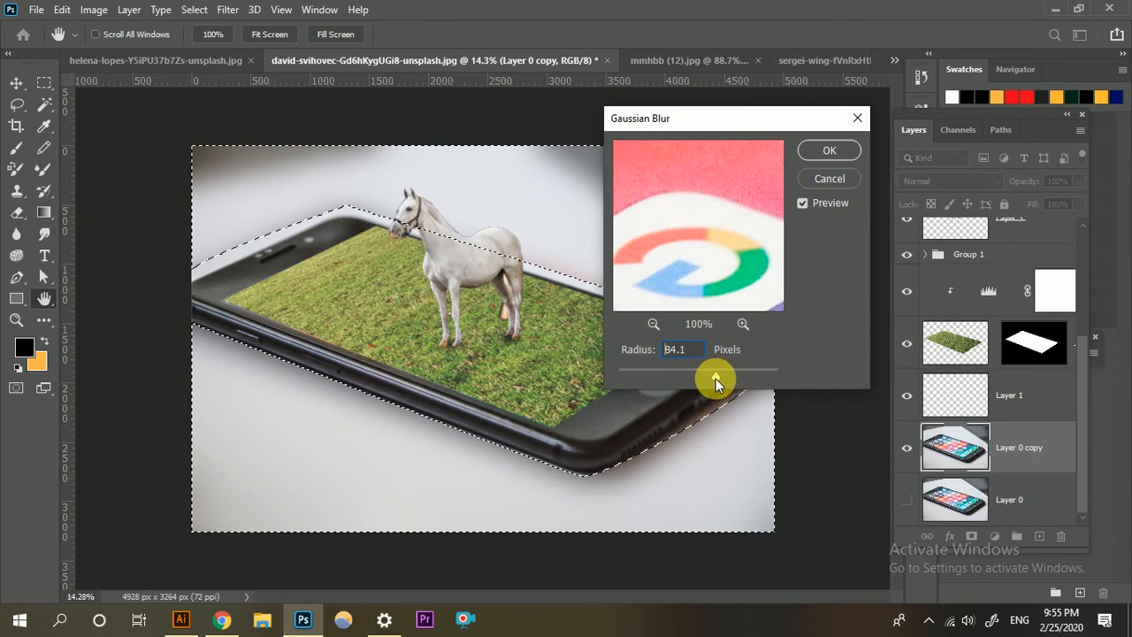
pyautogui.click(835, 149)
pyautogui.press('p')
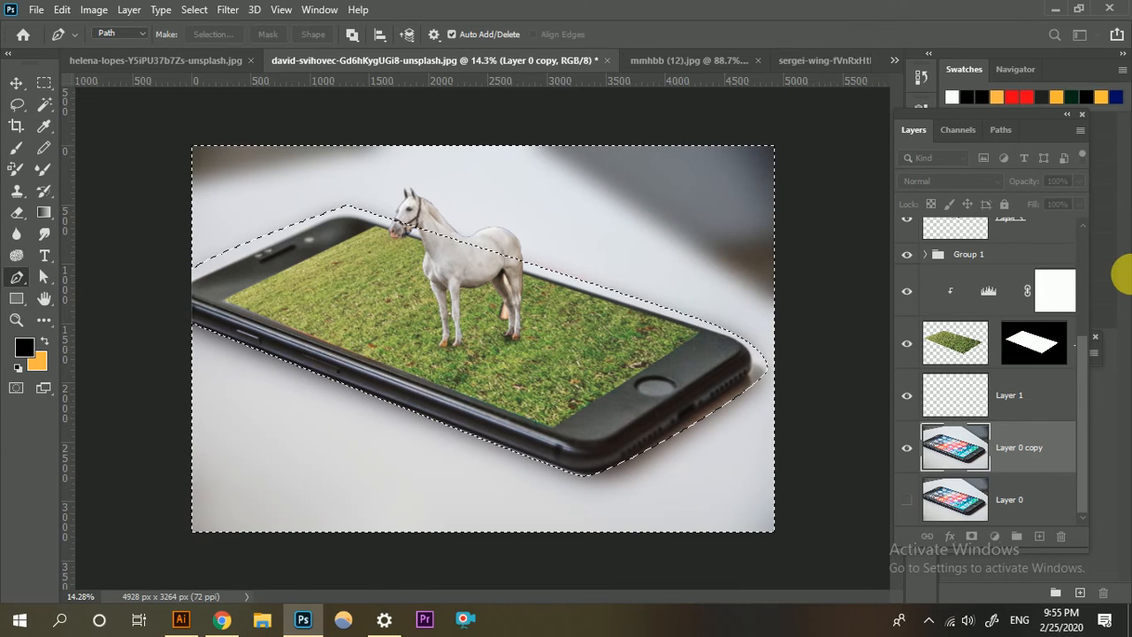
# Deselect the background and examine the blurred area around the phone's edges across the composition.
pyautogui.hotkey('ctrl', 'd')
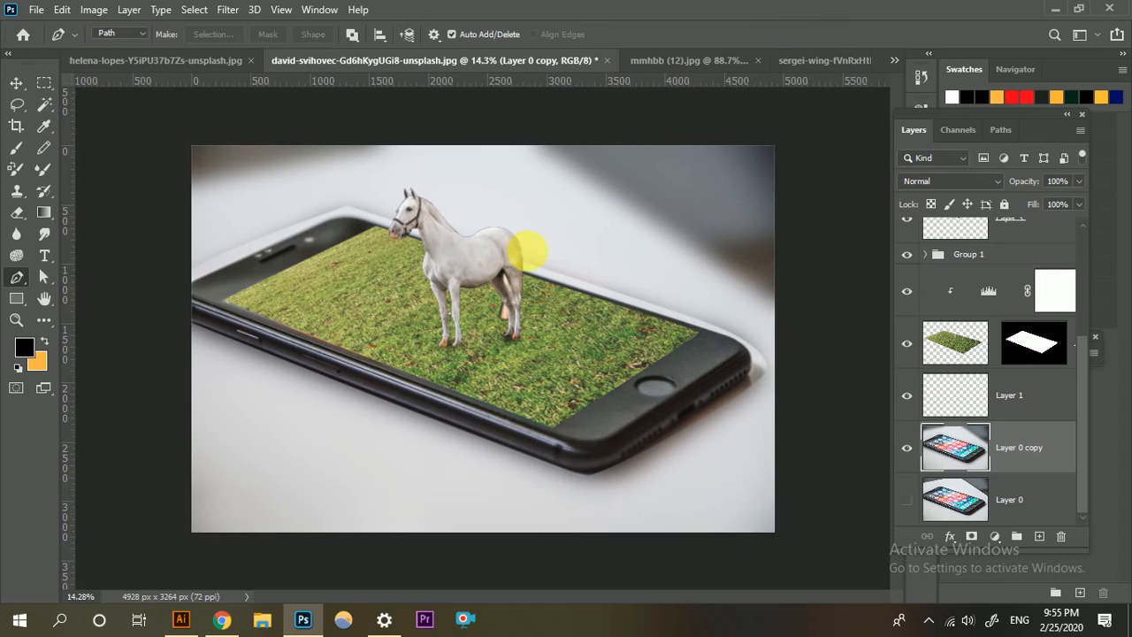
pyautogui.scroll(3, 529, 246)
pyautogui.scroll(-4, 520, 247)
pyautogui.scroll(2, 672, 353)
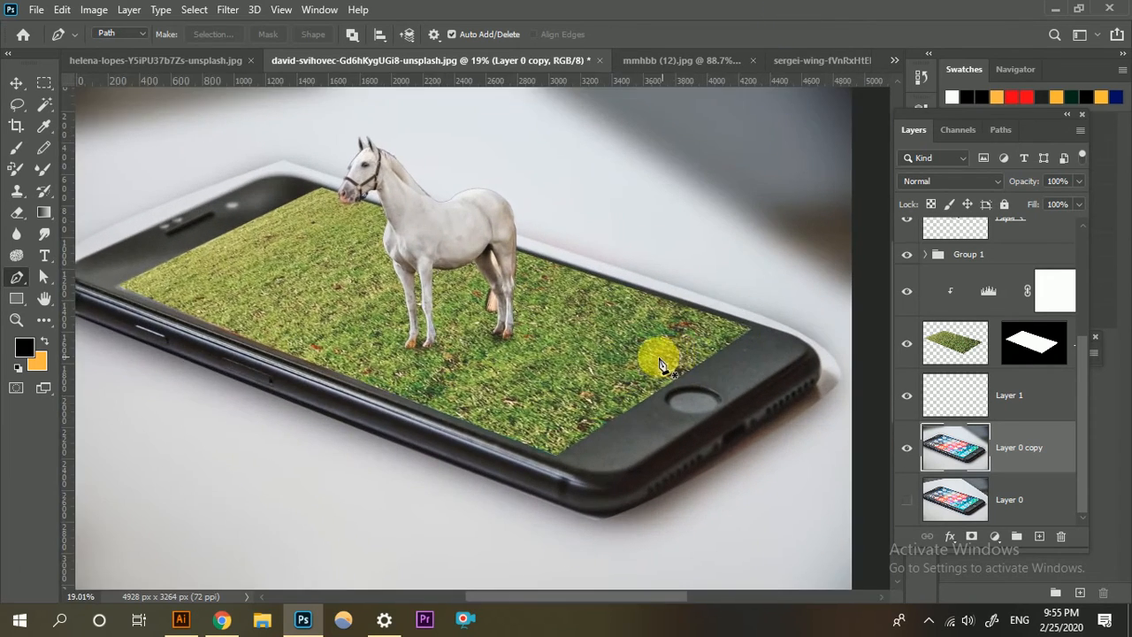
pyautogui.scroll(-3, 659, 353)
pyautogui.scroll(4, 1020, 370)
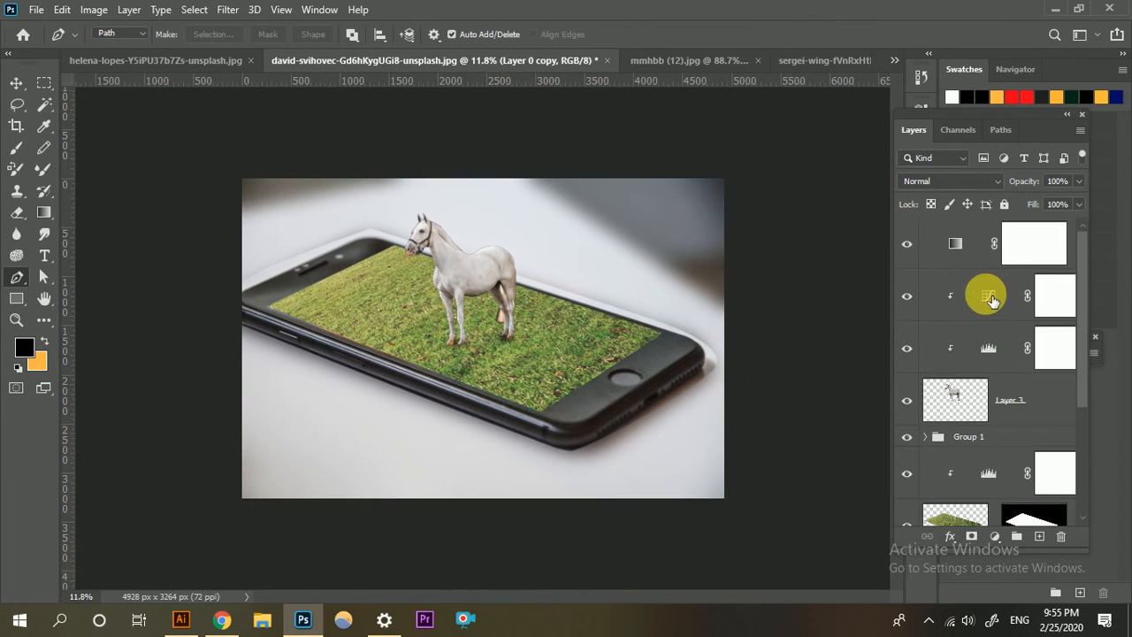
pyautogui.scroll(3, 619, 420)
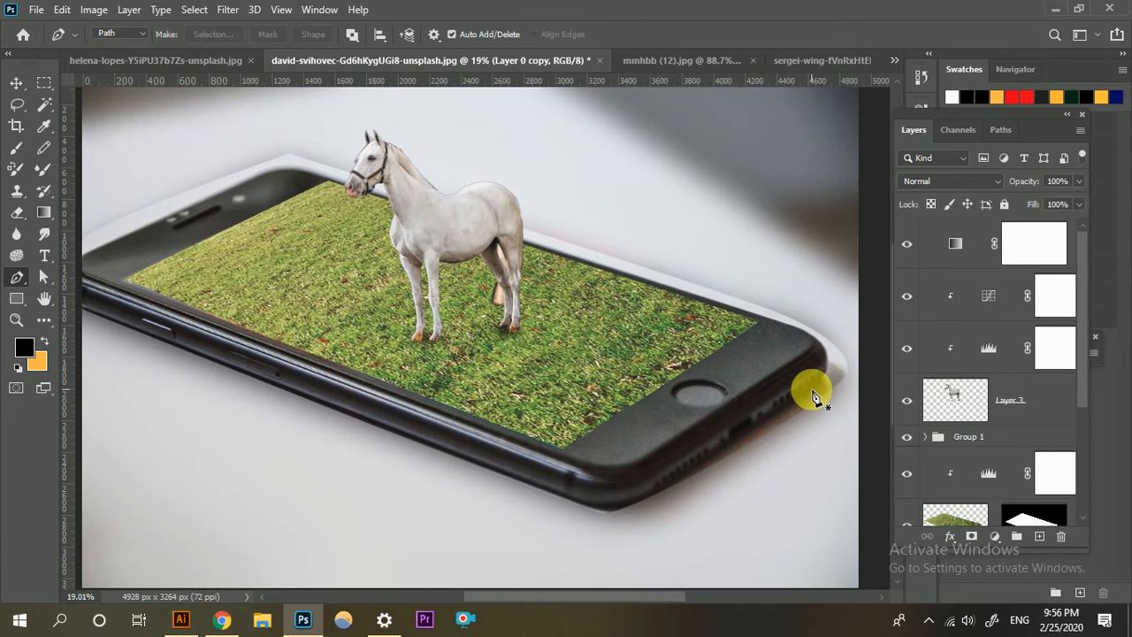
pyautogui.scroll(-3, 760, 389)
pyautogui.scroll(-4, 986, 414)
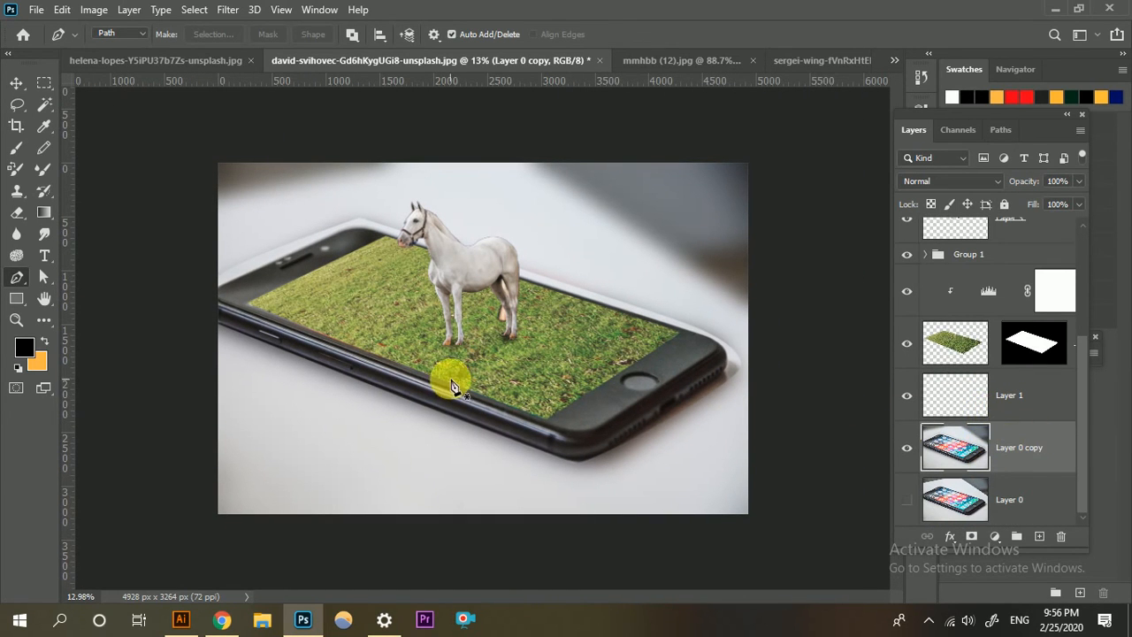
pyautogui.scroll(4, 1052, 382)
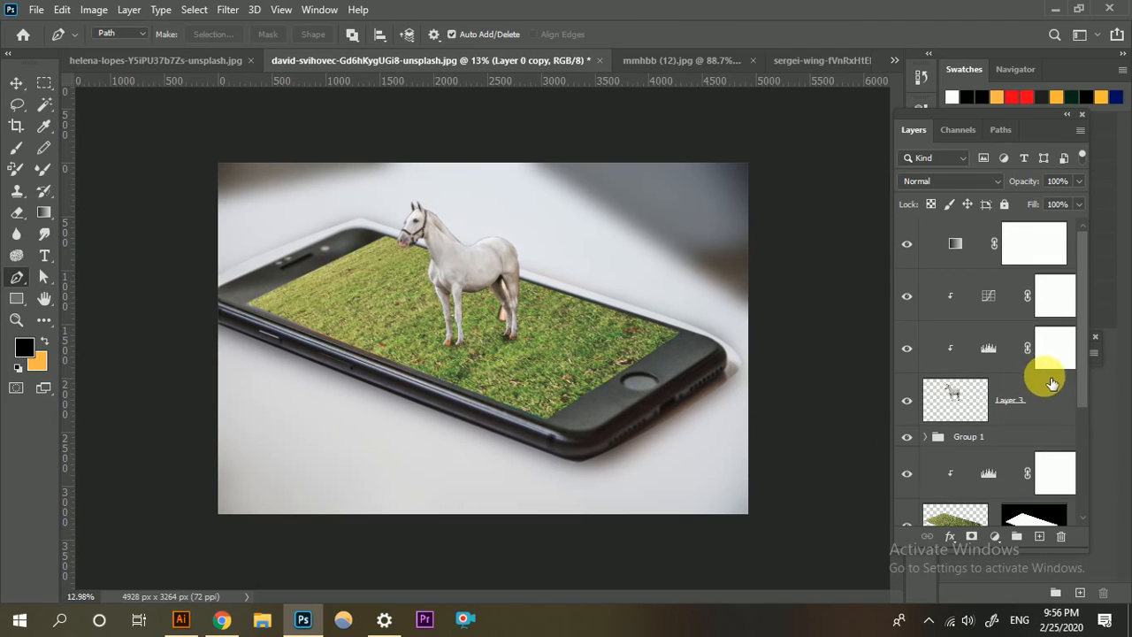
# Add a Levels adjustment layer above the gradient map layer and set its white input level to 240.
pyautogui.click(967, 258)
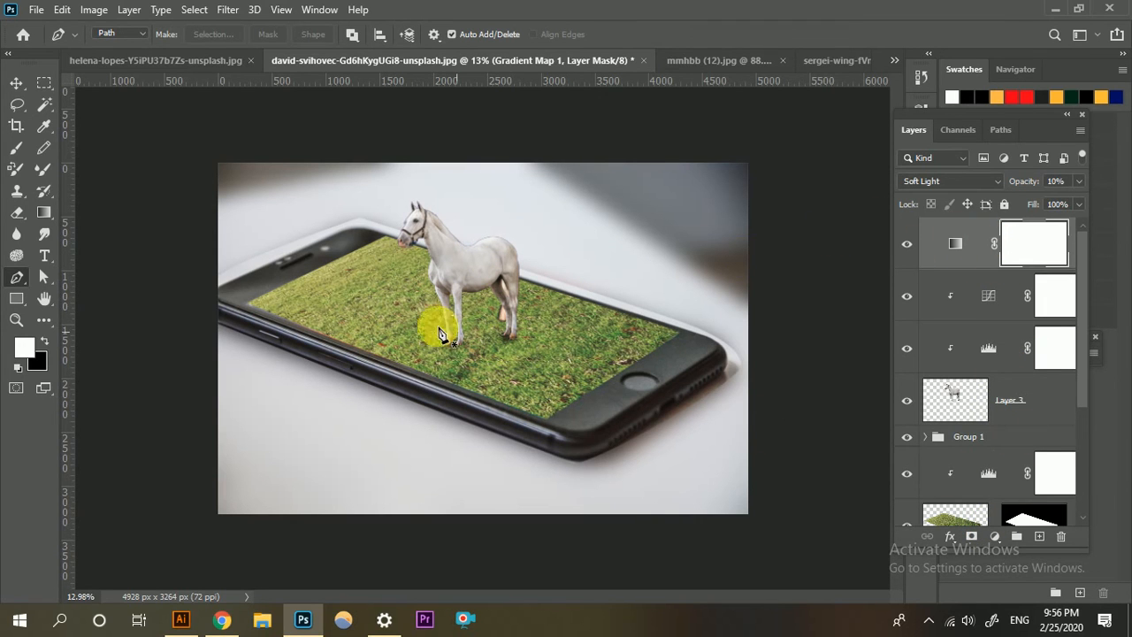
pyautogui.scroll(3, 438, 326)
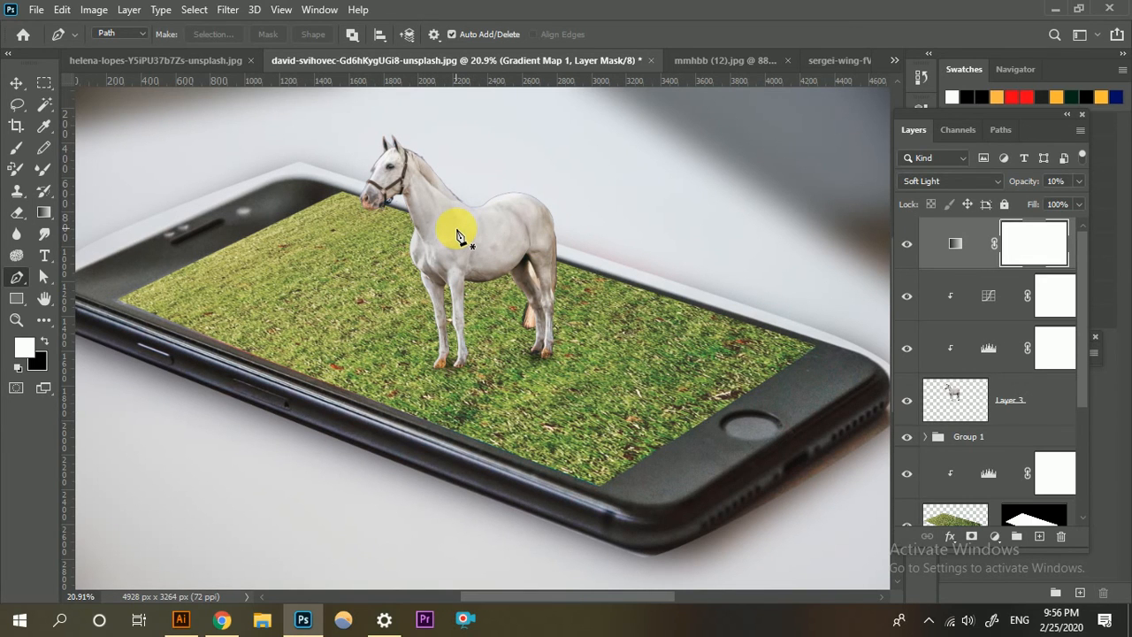
pyautogui.scroll(-2, 458, 236)
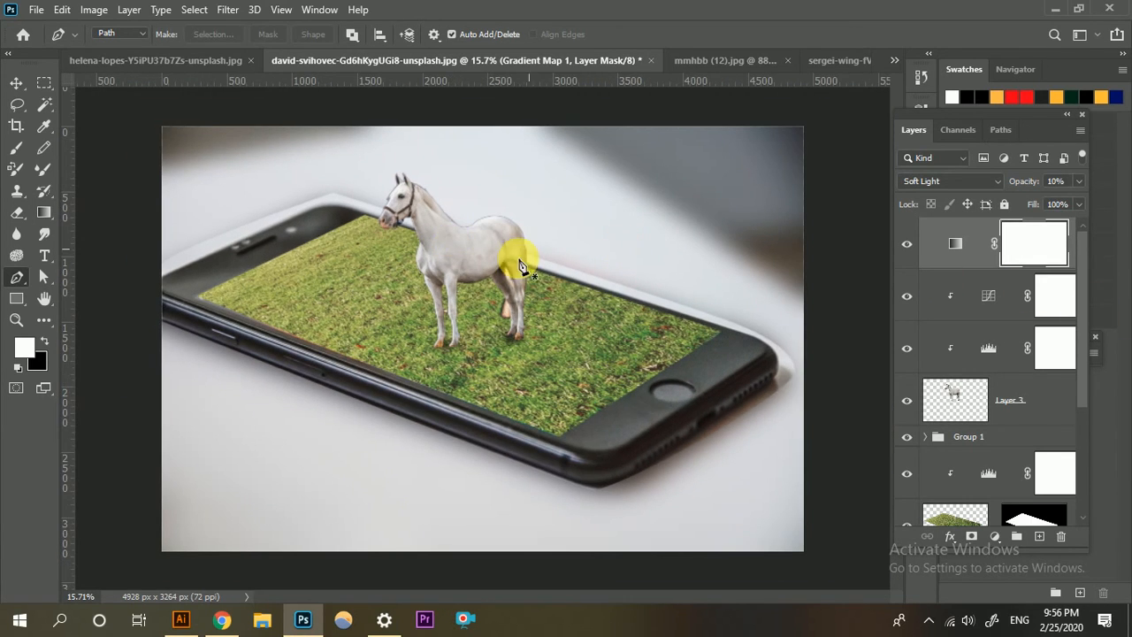
pyautogui.click(994, 537)
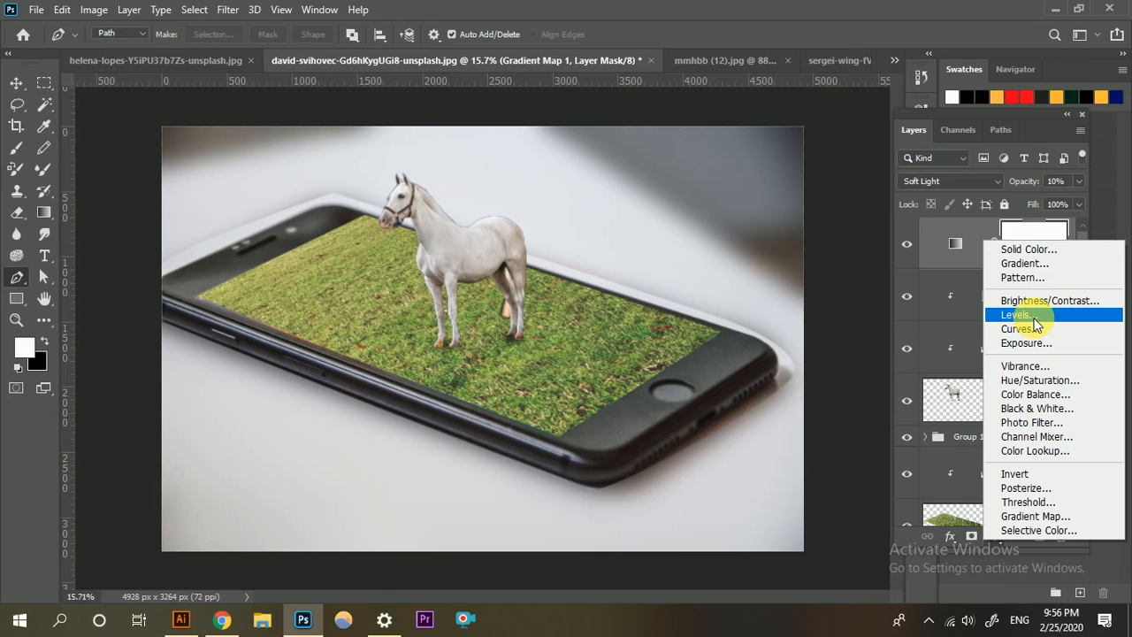
pyautogui.click(1035, 318)
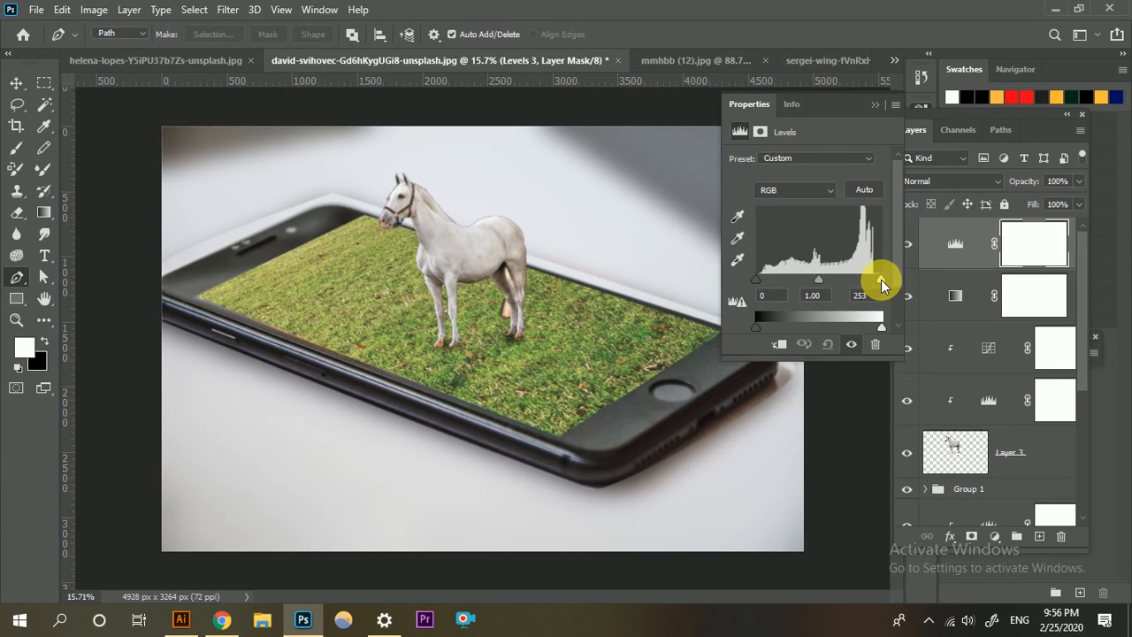
pyautogui.moveTo(881, 280)
pyautogui.mouseDown()
pyautogui.moveTo(862, 279)
pyautogui.moveTo(874, 280)
pyautogui.mouseUp()
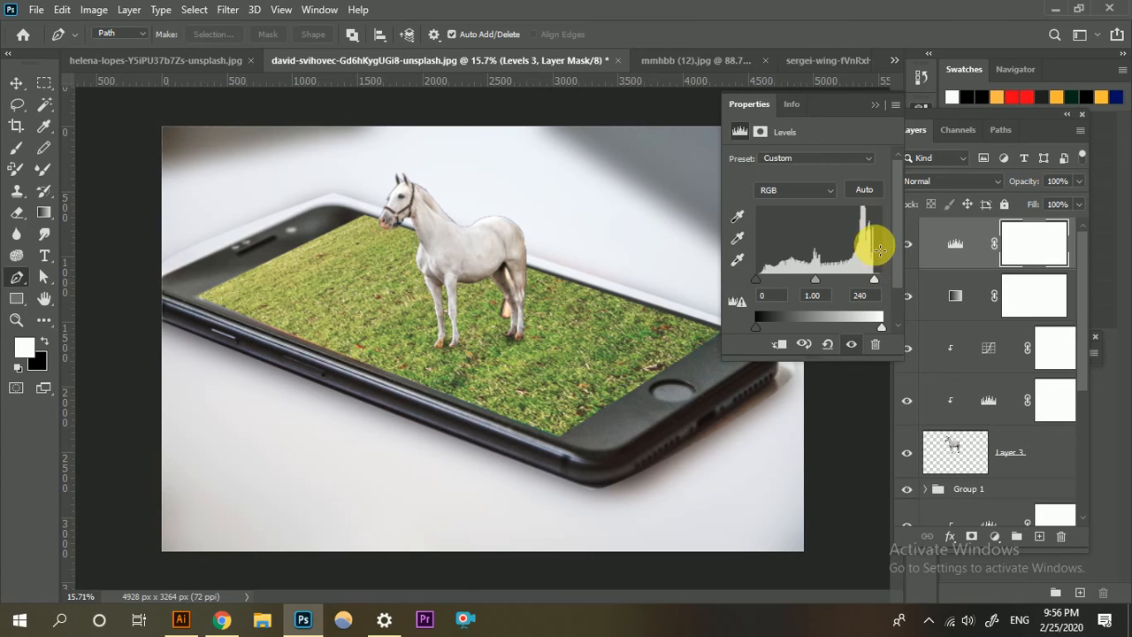
pyautogui.click(874, 104)
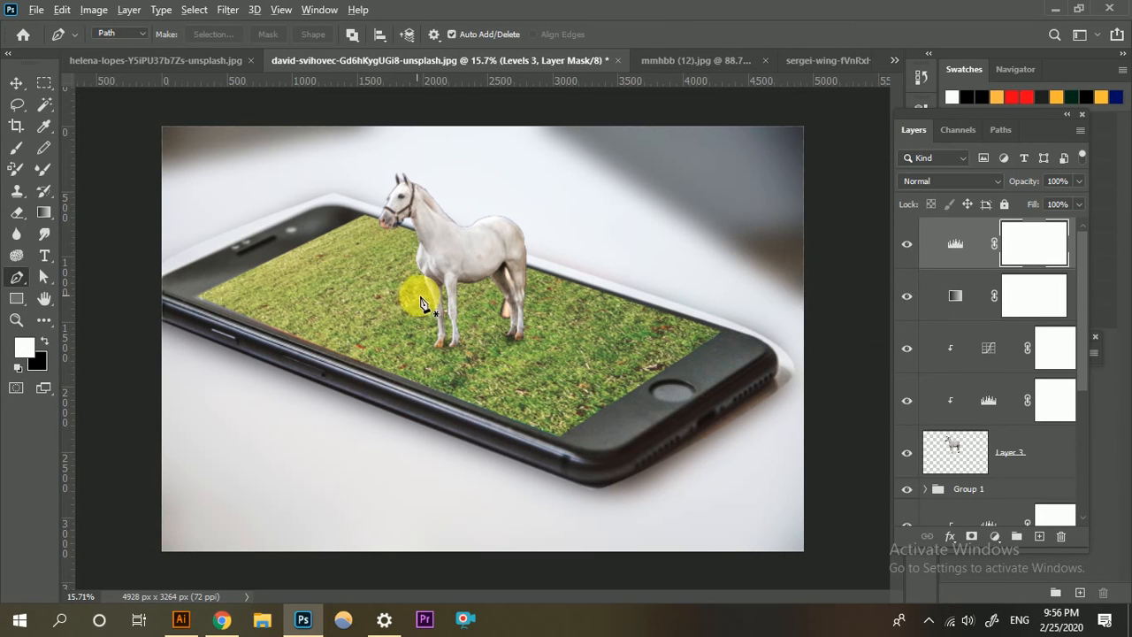
# Stamp all visible layers into a new merged layer at the top of the layer stack.
pyautogui.scroll(4, 423, 301)
pyautogui.scroll(-6, 546, 365)
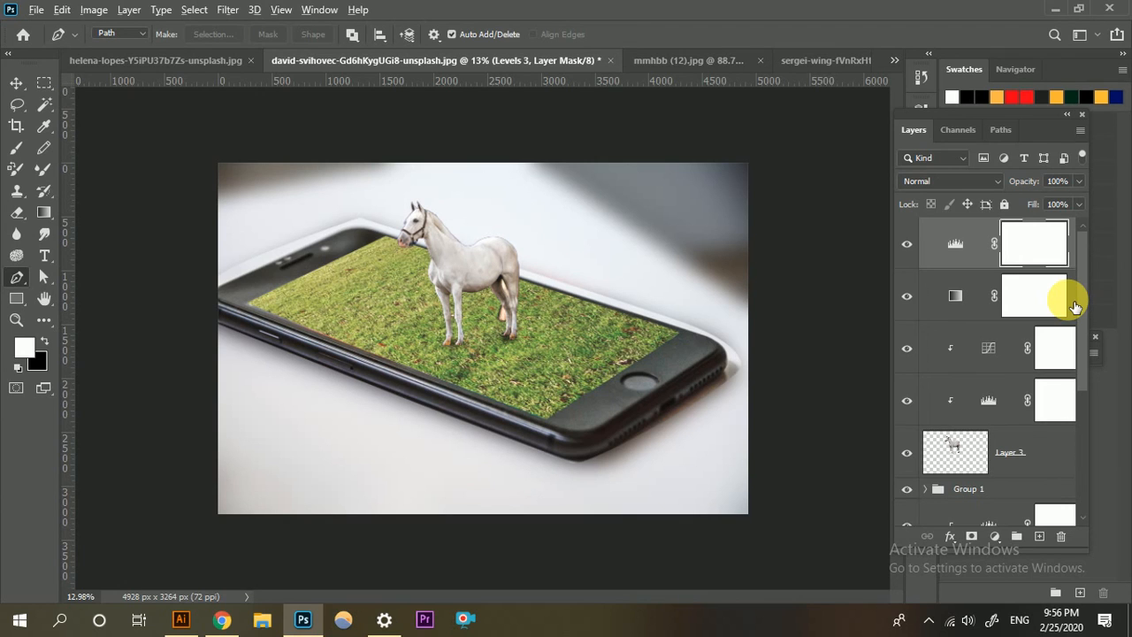
pyautogui.hotkey('ctrl', 'shift', 'alt', 'e')
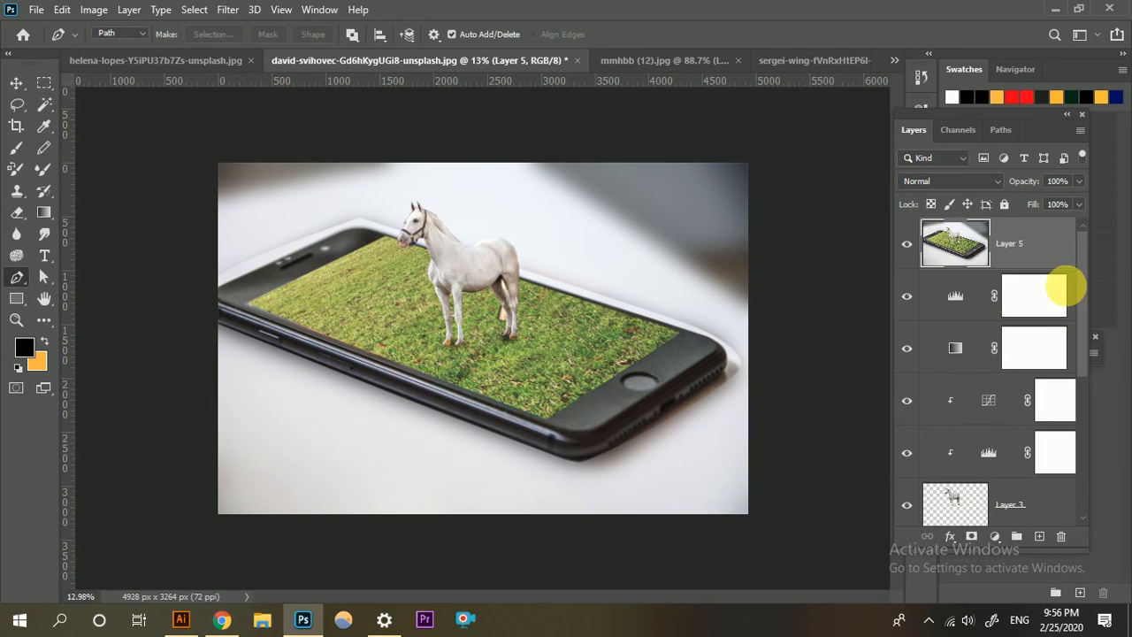
# Switch to the mmhbb (12).jpg document and view the whole 3D manipulation image for comparison.
pyautogui.click(973, 305)
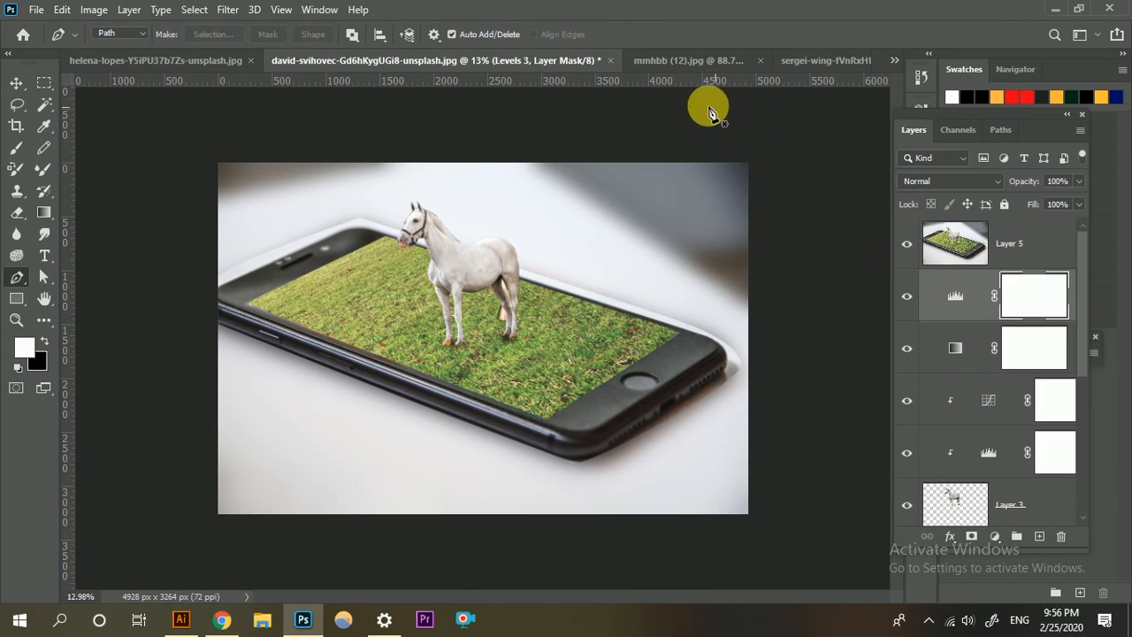
pyautogui.click(690, 67)
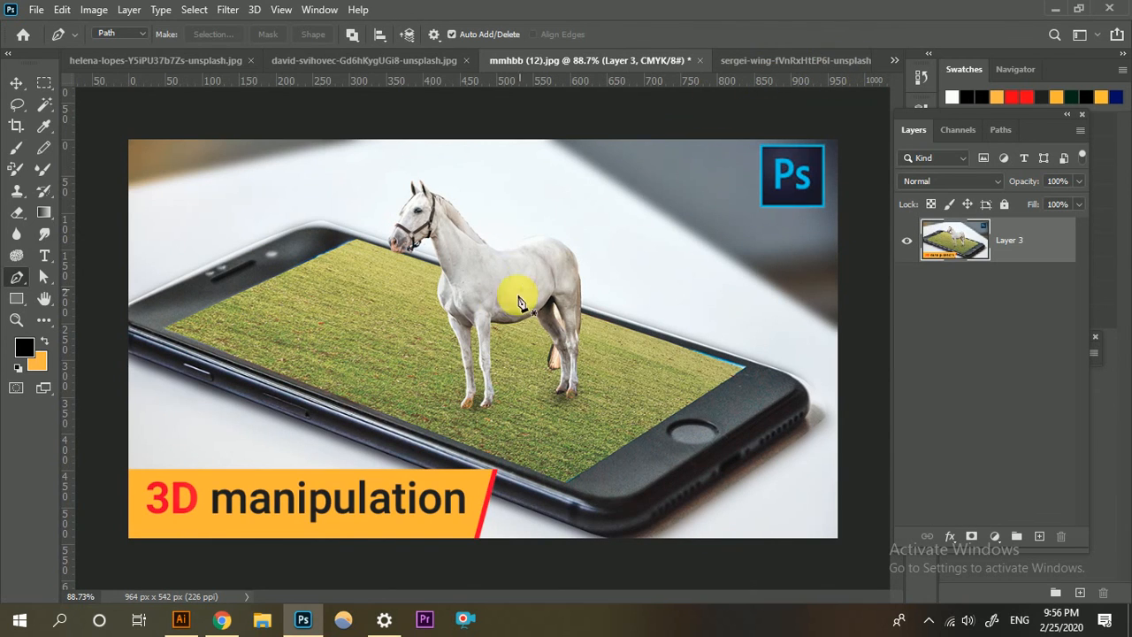
pyautogui.scroll(3, 500, 300)
pyautogui.hotkey('ctrl', '0')
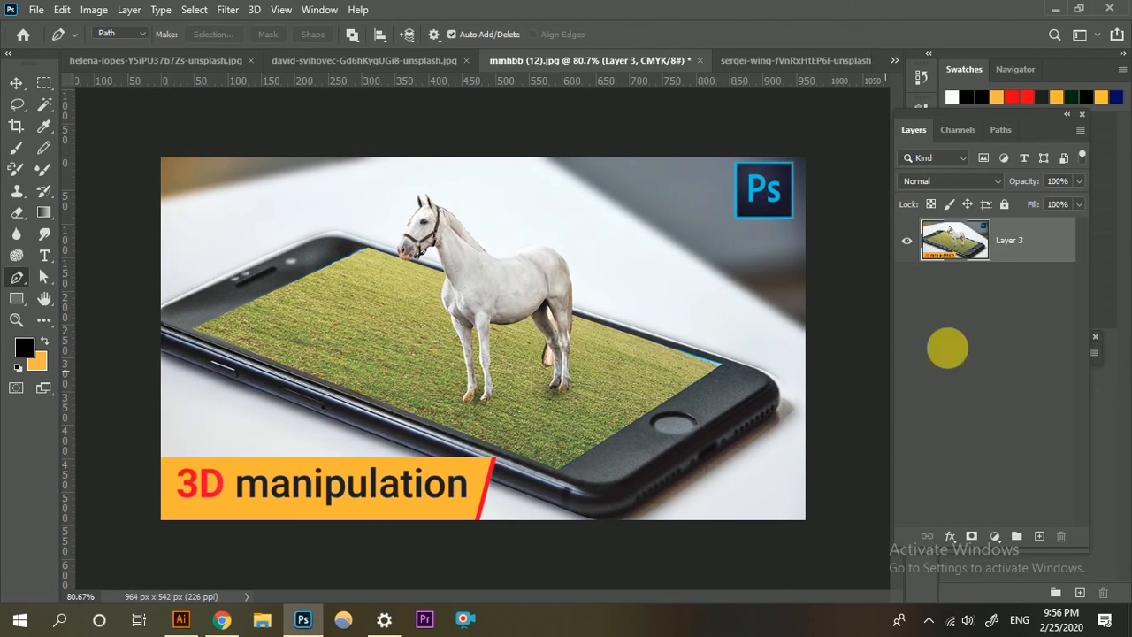